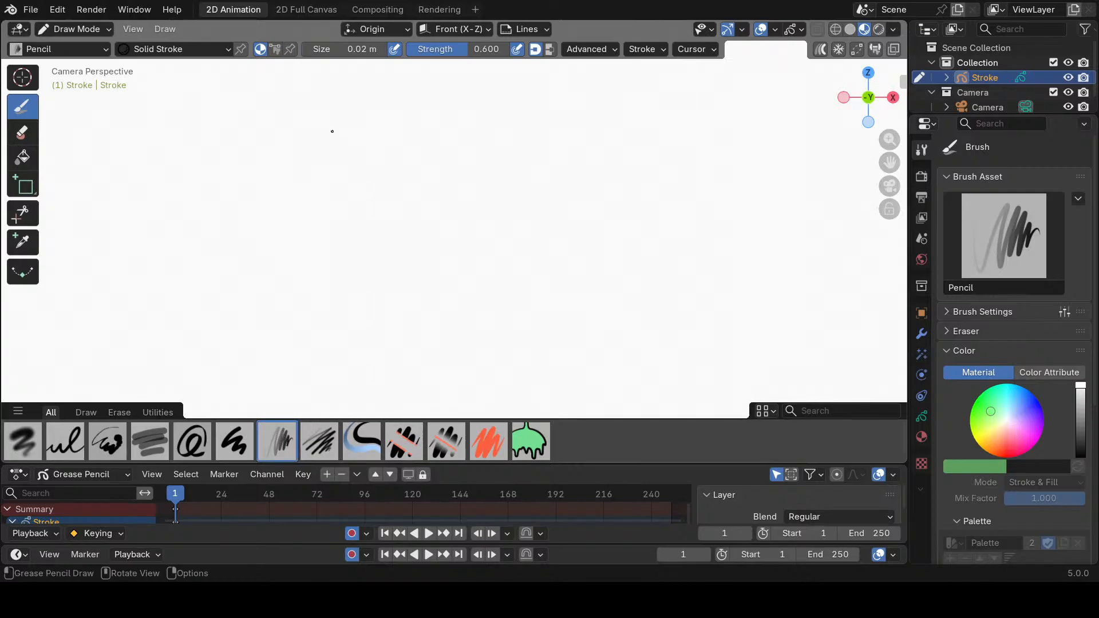
mouse_move(346, 119)
left_mouse_down()
mouse_move(346, 157)
mouse_move(370, 169)
left_mouse_up()
mouse_move(336, 123)
left_mouse_down("ctrl")
mouse_move(363, 171)
mouse_move(394, 154)
left_mouse_up("ctrl")
mouse_move(330, 141)
left_mouse_down()
mouse_move(383, 131)
mouse_move(419, 154)
mouse_move(418, 171)
mouse_move(376, 210)
left_mouse_up()
mouse_move(310, 168)
left_mouse_down()
mouse_move(324, 219)
mouse_move(370, 213)
mouse_move(358, 218)
mouse_move(404, 192)
left_mouse_up()
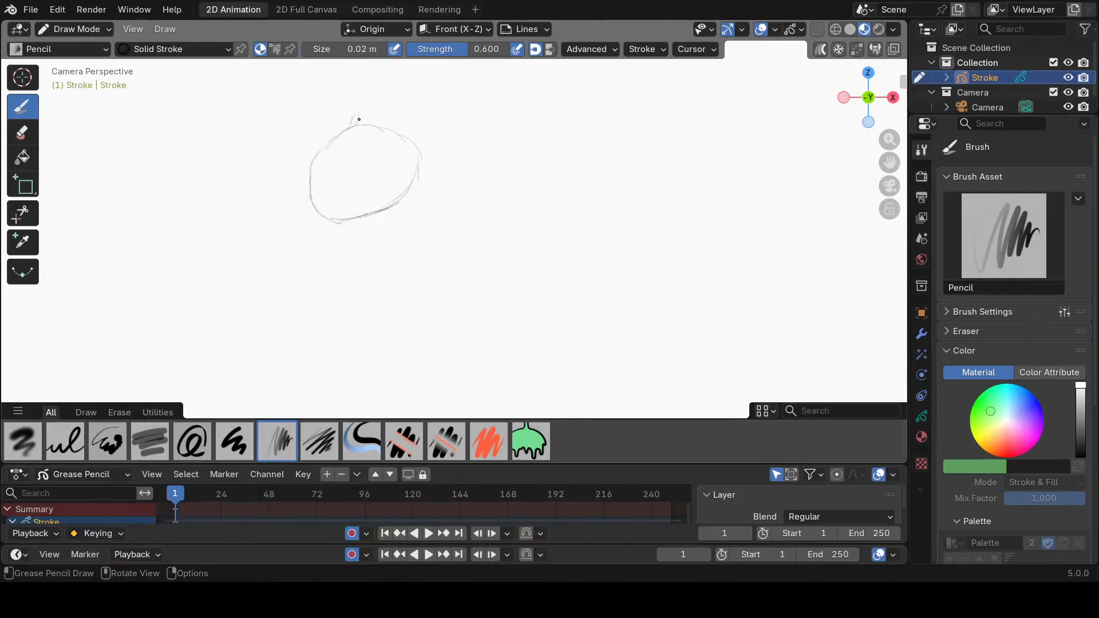
mouse_move(345, 102)
left_mouse_down()
mouse_move(326, 112)
mouse_move(312, 145)
mouse_move(329, 115)
mouse_move(353, 122)
mouse_move(387, 106)
left_mouse_up()
left_click_drag(434, 156, 433, 166)
left_click_drag(307, 183, 296, 199)
mouse_move(289, 205)
left_mouse_down()
mouse_move(261, 258)
mouse_move(291, 303)
left_mouse_up()
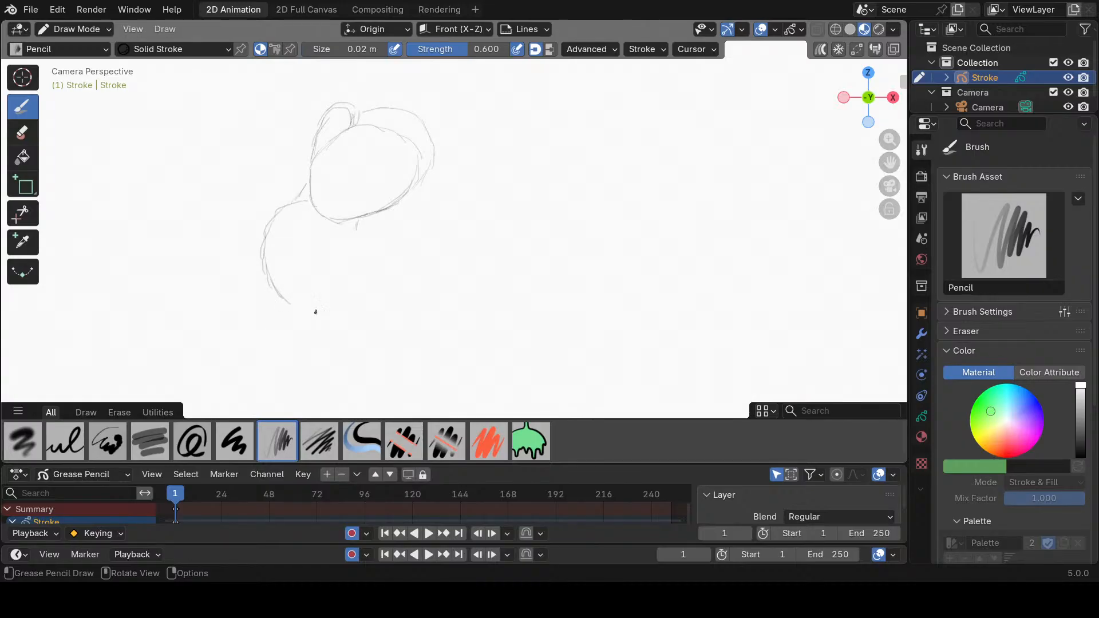
mouse_move(323, 226)
left_mouse_down()
mouse_move(330, 298)
mouse_move(302, 325)
mouse_move(369, 347)
mouse_move(385, 361)
mouse_move(366, 371)
left_mouse_up()
mouse_move(313, 337)
left_mouse_down()
mouse_move(350, 375)
mouse_move(401, 359)
mouse_move(424, 378)
mouse_move(379, 376)
mouse_move(398, 389)
left_mouse_up()
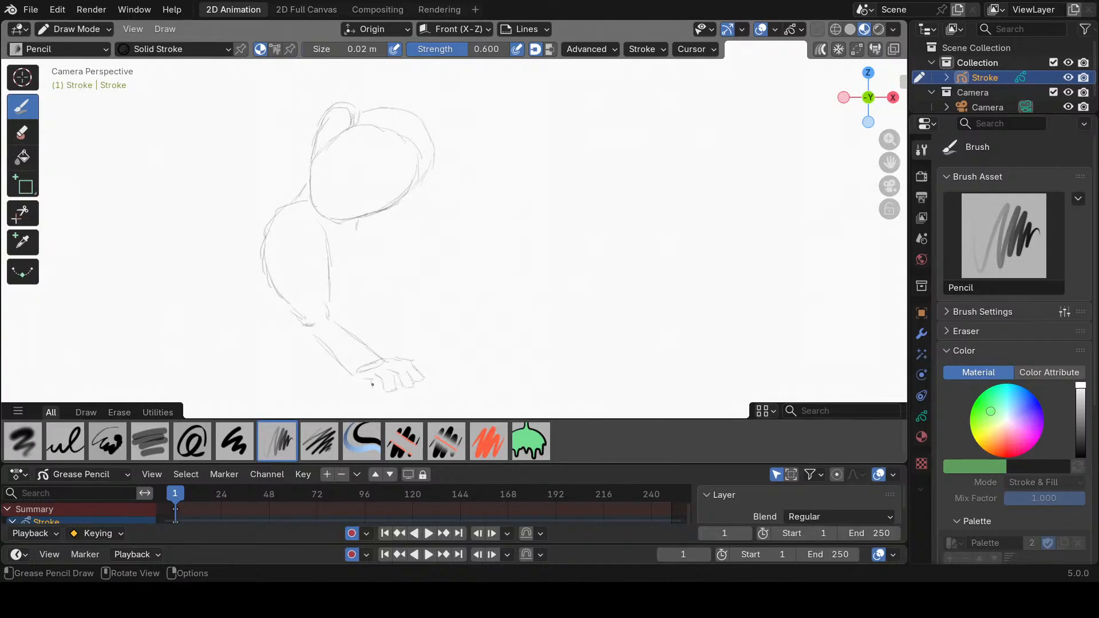
left_click_drag(372, 384, 381, 393)
left_click_drag(398, 354, 413, 358)
mouse_move(299, 189)
left_mouse_down()
mouse_move(234, 276)
mouse_move(224, 342)
mouse_move(237, 344)
mouse_move(228, 366)
mouse_move(250, 322)
mouse_move(280, 314)
mouse_move(313, 375)
left_mouse_up()
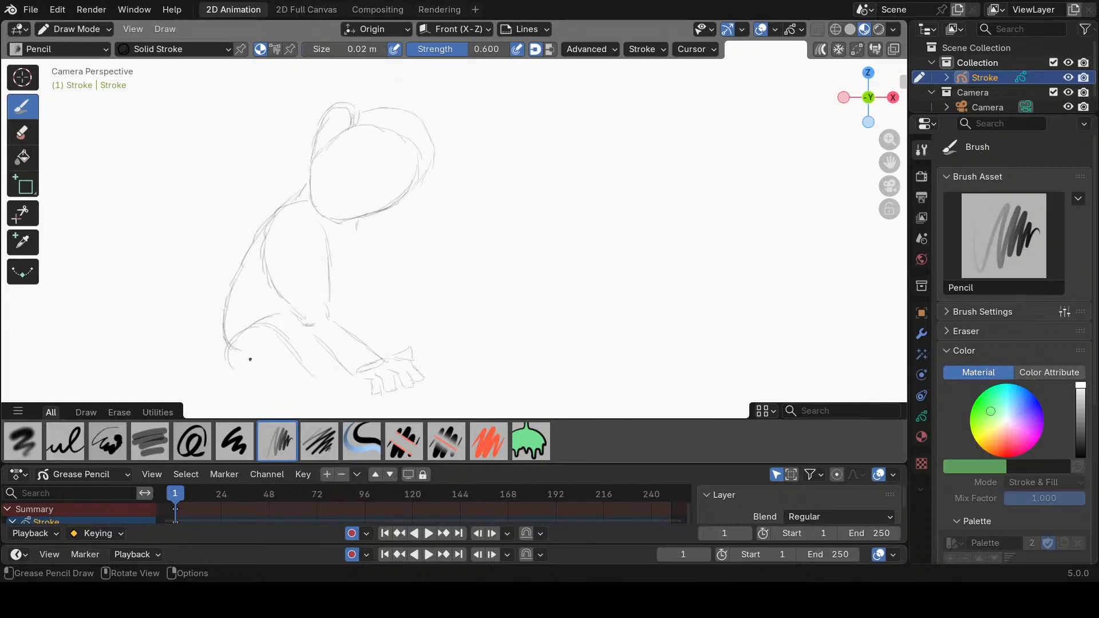
mouse_move(226, 347)
left_mouse_down()
mouse_move(243, 378)
mouse_move(305, 394)
left_mouse_up()
left_click_drag(298, 358, 320, 379)
mouse_move(379, 95)
left_mouse_down("ctrl")
mouse_move(315, 122)
mouse_move(368, 123)
mouse_move(289, 209)
mouse_move(450, 159)
mouse_move(338, 240)
mouse_move(431, 155)
mouse_move(399, 354)
mouse_move(427, 371)
mouse_move(299, 385)
mouse_move(368, 339)
mouse_move(311, 278)
mouse_move(255, 245)
mouse_move(251, 287)
mouse_move(319, 325)
mouse_move(272, 339)
mouse_move(235, 332)
mouse_move(228, 363)
mouse_move(259, 384)
left_mouse_up("ctrl")
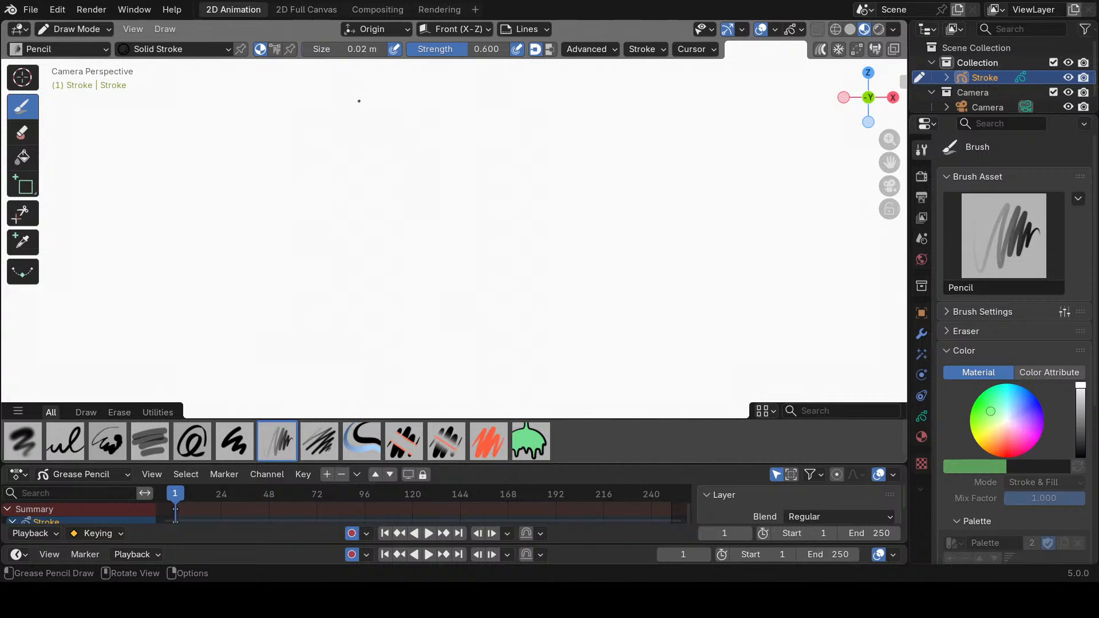
Sketch a rounded head outline tapering to the chin, then both shoulders and the outlines of the upper arms.
mouse_move(356, 98)
left_mouse_down()
mouse_move(389, 106)
mouse_move(347, 101)
mouse_move(320, 122)
mouse_move(320, 166)
mouse_move(339, 201)
mouse_move(400, 220)
mouse_move(430, 172)
left_mouse_up()
left_click_drag(406, 113, 433, 155)
left_click_drag(304, 205, 326, 198)
mouse_move(434, 193)
left_mouse_down()
mouse_move(461, 198)
mouse_move(502, 271)
mouse_move(443, 304)
mouse_move(498, 309)
mouse_move(510, 295)
left_mouse_up()
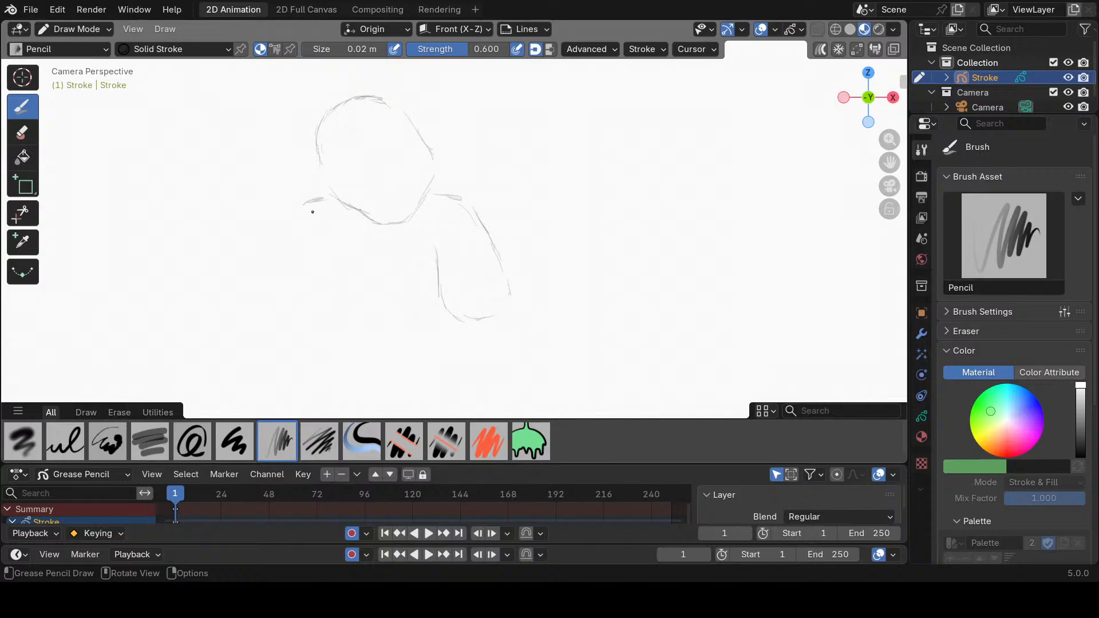
mouse_move(312, 202)
left_mouse_down()
mouse_move(271, 241)
mouse_move(267, 294)
left_mouse_up()
Sketch the figure's right forearm bent across the belly, ending in a limp hand with fingers pointing down.
mouse_move(267, 332)
left_mouse_down()
mouse_move(299, 296)
mouse_move(361, 307)
left_mouse_up()
mouse_move(273, 337)
left_mouse_down()
mouse_move(328, 340)
mouse_move(360, 323)
mouse_move(379, 292)
mouse_move(413, 314)
mouse_move(400, 342)
left_mouse_up()
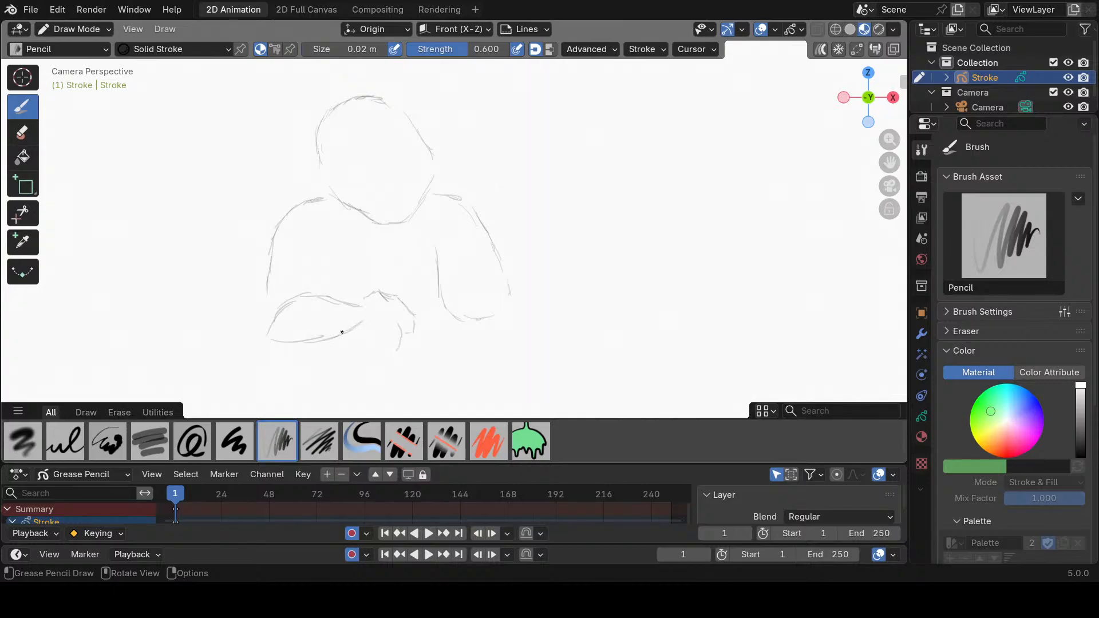
mouse_move(342, 333)
left_mouse_down()
mouse_move(361, 322)
mouse_move(377, 351)
mouse_move(394, 347)
mouse_move(401, 329)
mouse_move(408, 351)
left_mouse_up()
left_click_drag(401, 328, 414, 331)
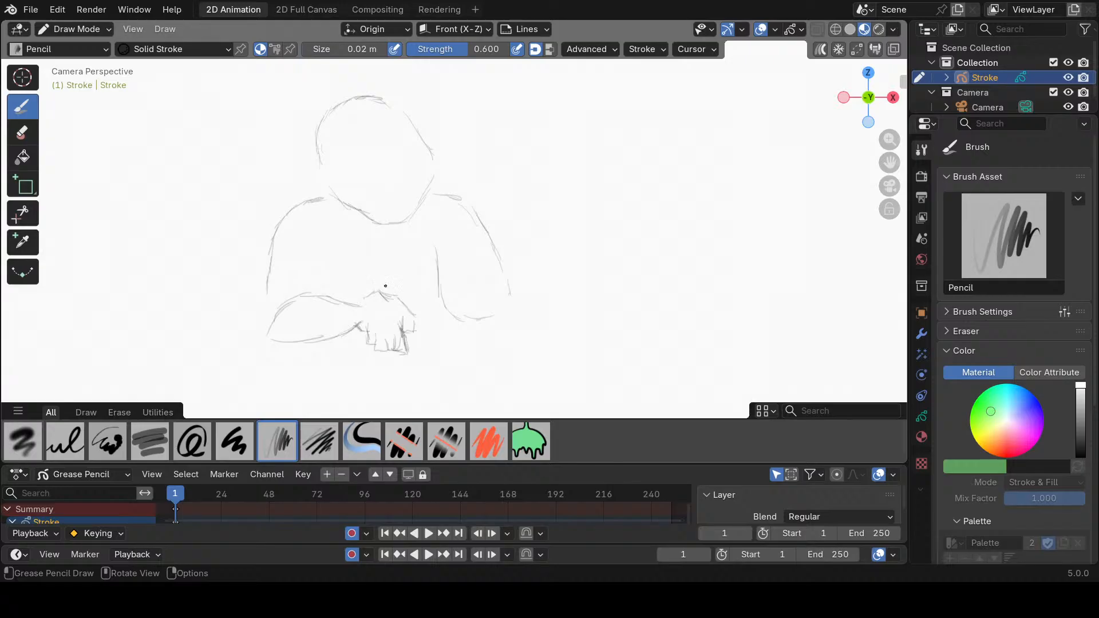
left_click_drag(380, 290, 384, 294)
Reinforce the folded forearm's upper edge and add the inner arm and belly contour lines.
mouse_move(316, 292)
left_mouse_down()
mouse_move(398, 299)
mouse_move(410, 316)
left_mouse_up()
mouse_move(325, 248)
left_mouse_down()
mouse_move(306, 286)
mouse_move(314, 293)
mouse_move(307, 286)
left_mouse_up()
mouse_move(383, 274)
left_mouse_down()
mouse_move(395, 292)
mouse_move(426, 298)
left_mouse_up()
Sketch the figure's left arm from the inner upper arm through the bent elbow to a fingered hand resting low.
mouse_move(438, 257)
left_mouse_down()
mouse_move(457, 319)
mouse_move(485, 318)
mouse_move(458, 327)
mouse_move(427, 399)
left_mouse_up()
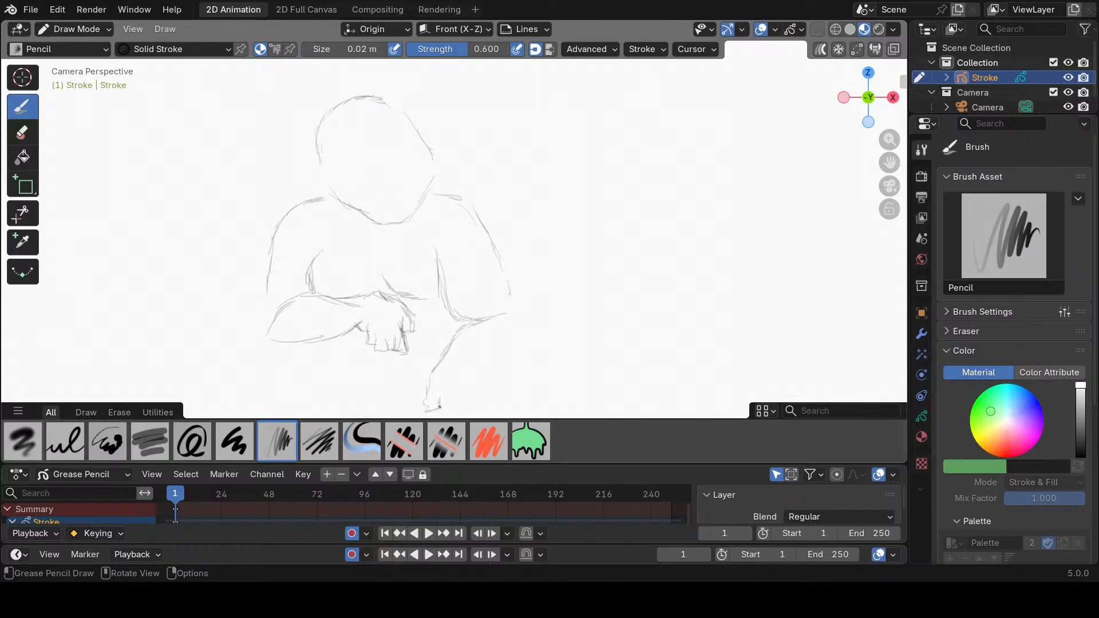
mouse_move(439, 407)
left_mouse_down()
mouse_move(490, 388)
mouse_move(478, 406)
mouse_move(483, 365)
mouse_move(504, 339)
mouse_move(531, 339)
left_mouse_up()
left_click_drag(514, 288, 532, 313)
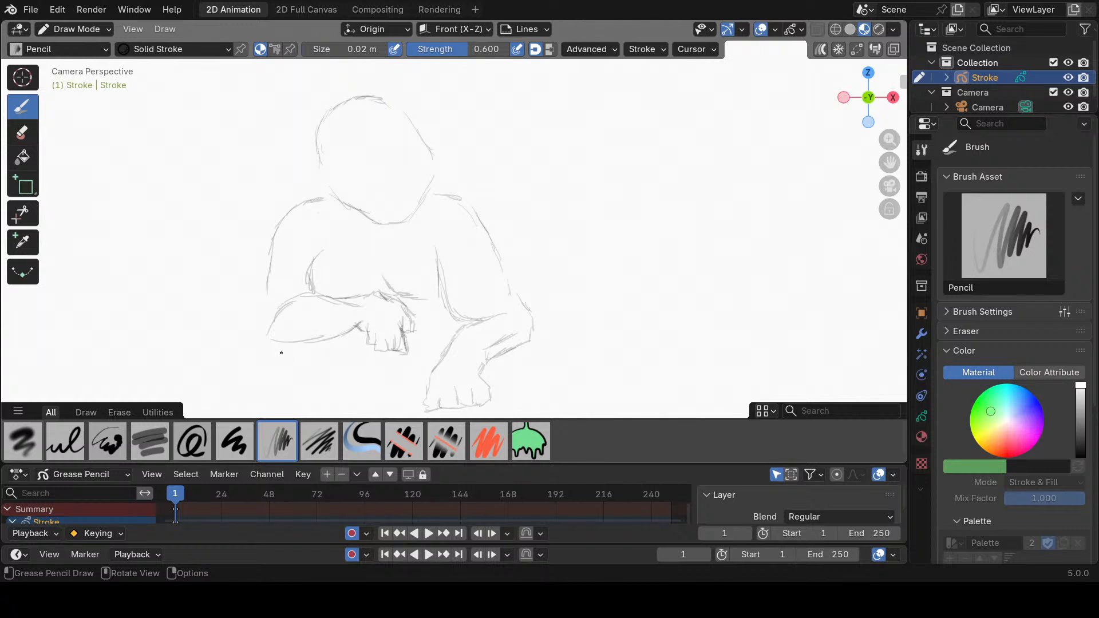
Sketch the bent leg beneath the folded forearm, with knee, shin and a foot with toes.
mouse_move(281, 353)
left_mouse_down()
mouse_move(318, 338)
mouse_move(353, 371)
left_mouse_up()
mouse_move(281, 353)
left_mouse_down()
mouse_move(303, 400)
mouse_move(301, 390)
left_mouse_up()
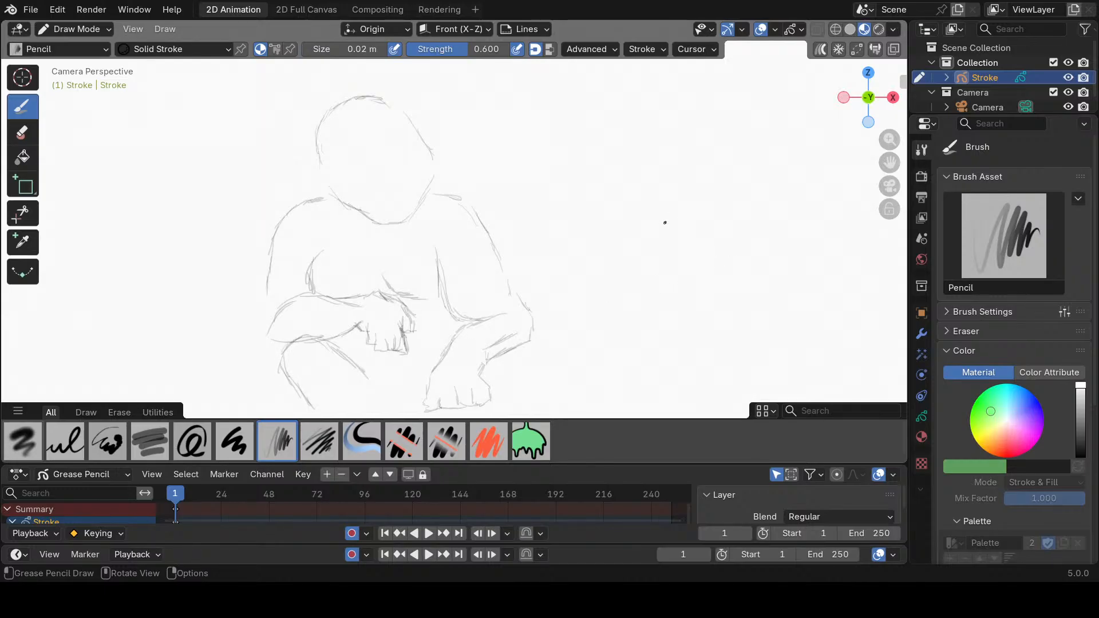
left_click_drag(889, 162, 894, 98)
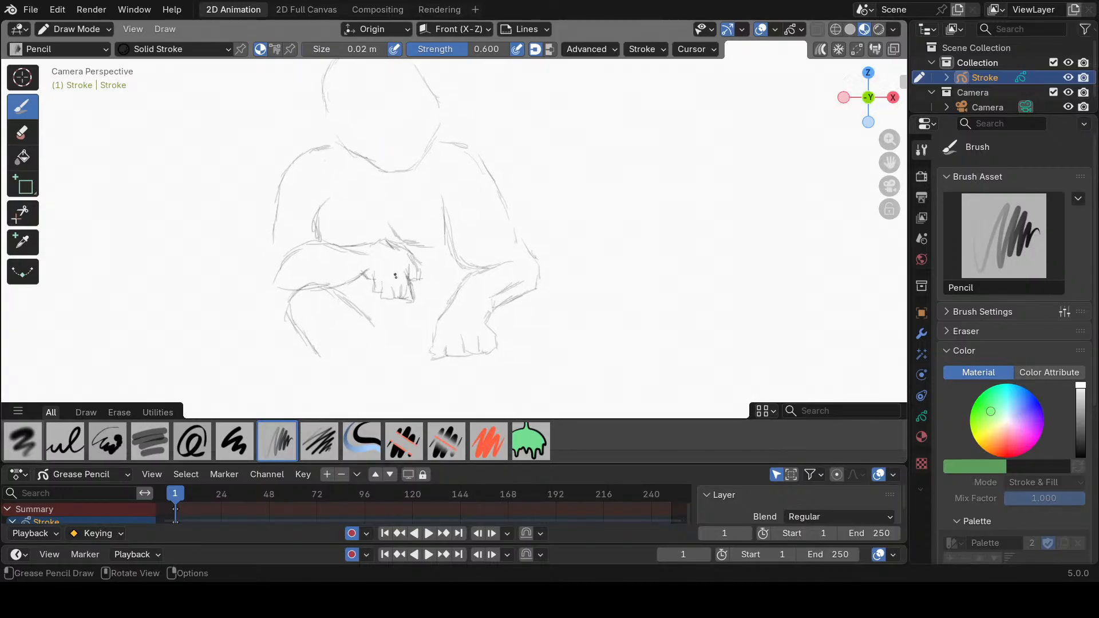
mouse_move(288, 299)
left_mouse_down()
mouse_move(330, 378)
mouse_move(320, 384)
mouse_move(369, 378)
left_mouse_up()
mouse_move(320, 391)
left_mouse_down()
mouse_move(326, 406)
mouse_move(388, 403)
mouse_move(400, 383)
left_mouse_up()
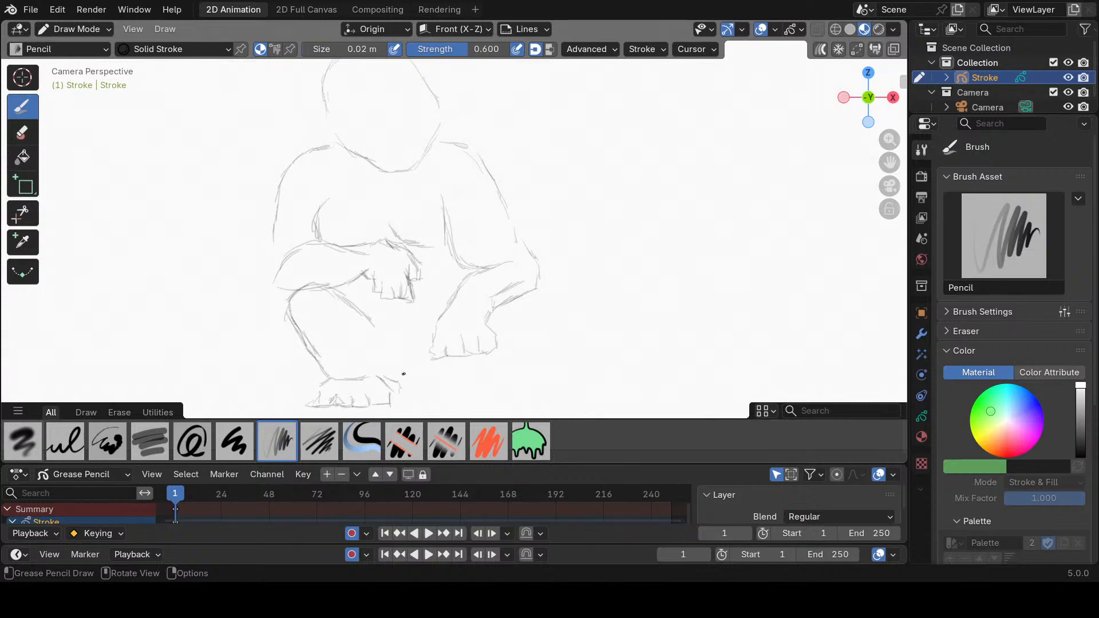
Undo the last stroke, retrace the bent leg's shin and knee, and draw the inner thigh curve toward the lowered hand.
key("ctrl+z")
mouse_move(330, 379)
left_mouse_down()
mouse_move(288, 319)
mouse_move(302, 290)
left_mouse_up()
left_click_drag(344, 286, 365, 312)
mouse_move(346, 332)
left_mouse_down()
mouse_move(386, 367)
mouse_move(420, 366)
left_mouse_up()
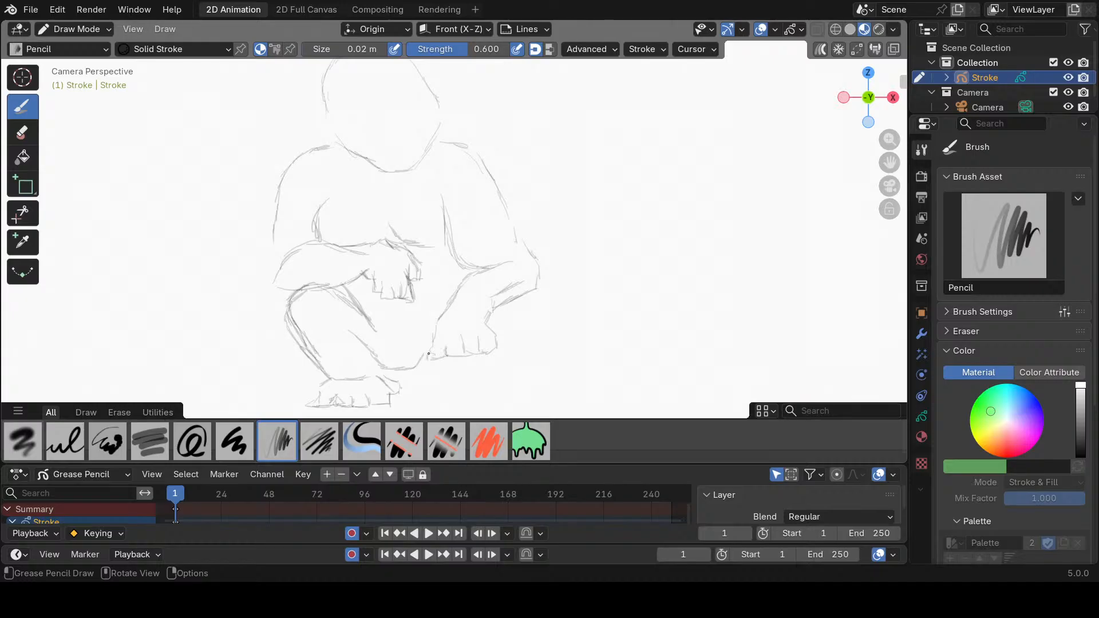
left_click_drag(434, 361, 438, 363)
Sketch the figure's left leg with raised knee, shin and toed foot, and close the body line between the legs.
mouse_move(510, 307)
left_mouse_down()
mouse_move(542, 267)
mouse_move(576, 303)
mouse_move(546, 370)
mouse_move(513, 395)
left_mouse_up()
mouse_move(505, 322)
left_mouse_down()
mouse_move(487, 371)
mouse_move(491, 385)
mouse_move(526, 395)
mouse_move(460, 403)
mouse_move(526, 408)
left_mouse_up()
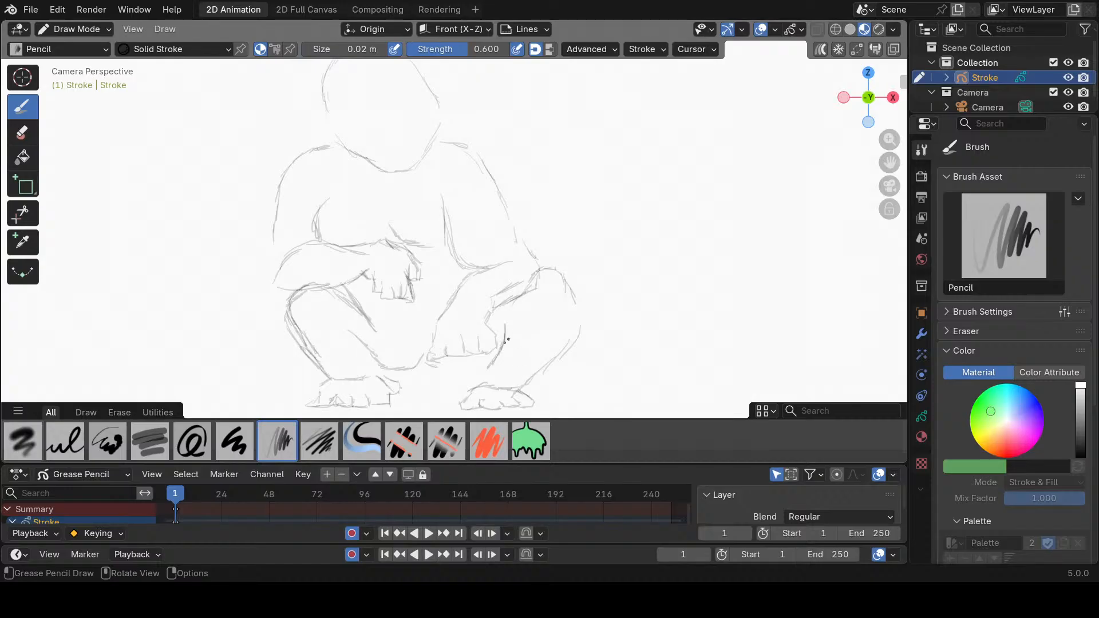
left_click_drag(484, 372, 488, 358)
left_click_drag(413, 371, 479, 365)
left_click_drag(890, 163, 901, 226)
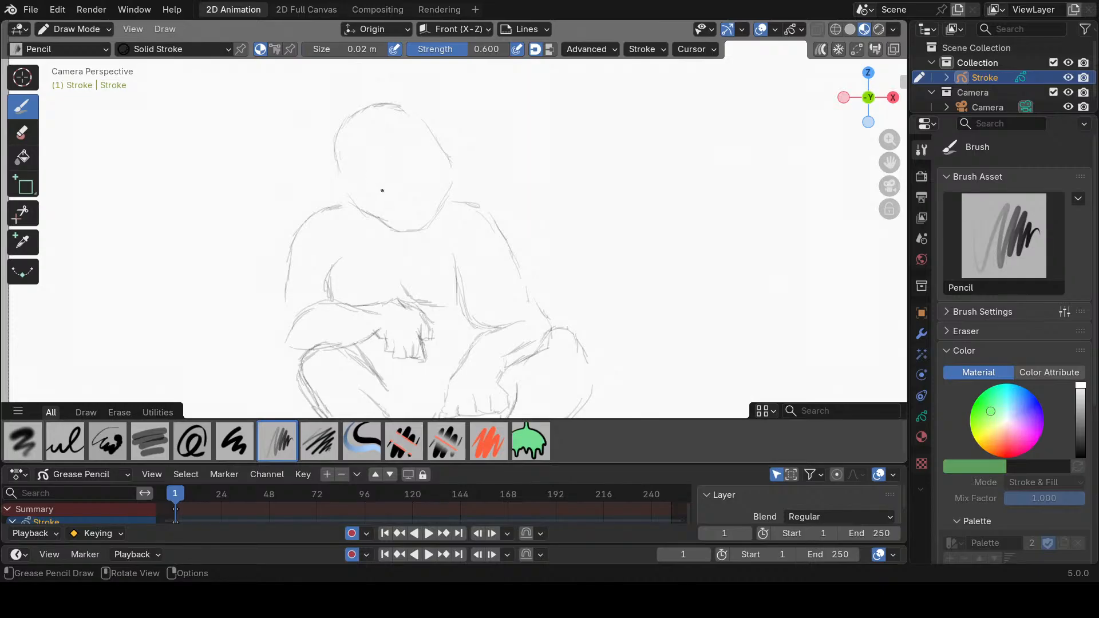
mouse_move(383, 191)
left_mouse_down()
mouse_move(372, 152)
mouse_move(412, 141)
mouse_move(448, 167)
left_mouse_up()
mouse_move(361, 146)
left_mouse_down()
mouse_move(348, 143)
mouse_move(344, 163)
mouse_move(357, 181)
left_mouse_up()
mouse_move(359, 171)
left_mouse_down()
mouse_move(350, 151)
mouse_move(374, 164)
left_mouse_up()
mouse_move(420, 166)
left_mouse_down()
mouse_move(436, 175)
mouse_move(427, 218)
mouse_move(414, 218)
left_mouse_up()
mouse_move(430, 155)
left_mouse_down()
mouse_move(429, 169)
mouse_move(417, 157)
mouse_move(394, 161)
left_mouse_up()
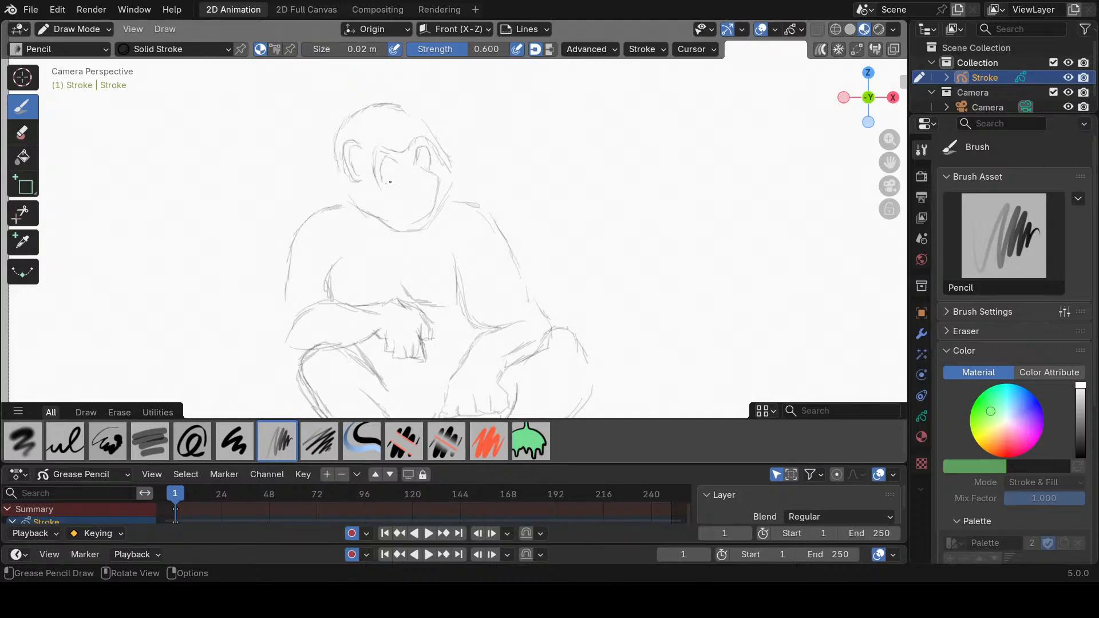
left_click_drag(411, 167, 431, 176)
left_click_drag(420, 188, 431, 183)
left_click_drag(380, 162, 380, 178)
mouse_move(395, 161)
left_mouse_down()
mouse_move(402, 168)
mouse_move(379, 186)
mouse_move(396, 163)
left_mouse_up()
mouse_move(419, 152)
left_mouse_down()
mouse_move(430, 155)
mouse_move(428, 170)
mouse_move(426, 147)
mouse_move(432, 169)
left_mouse_up()
mouse_move(358, 164)
left_mouse_down("ctrl")
mouse_move(380, 162)
mouse_move(371, 166)
left_mouse_up("ctrl")
left_click_drag(400, 171, 410, 167)
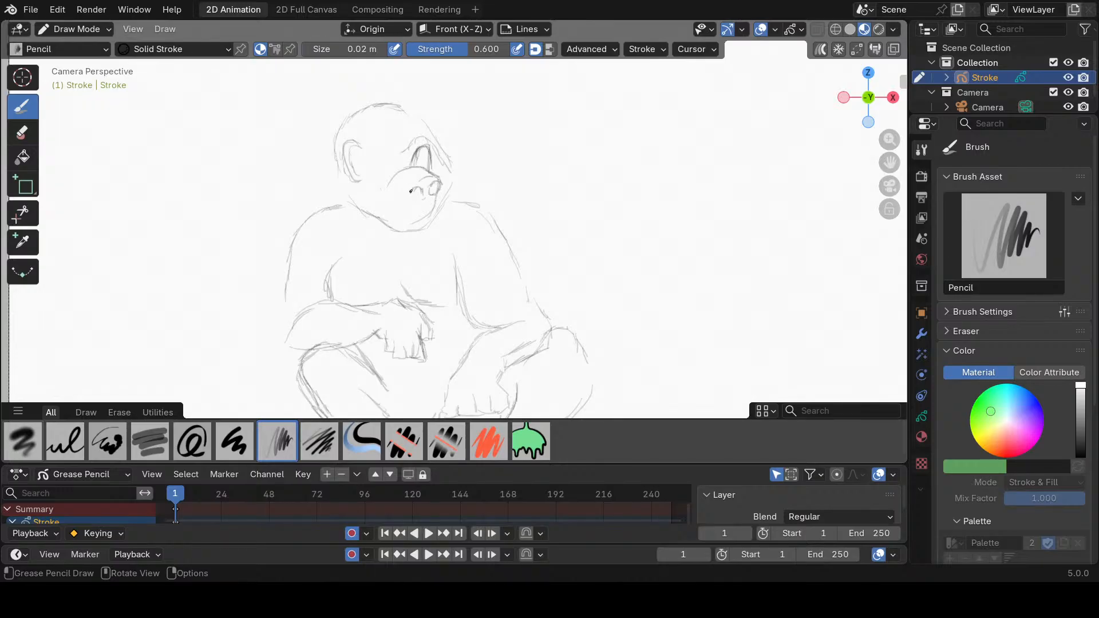
left_click_drag(414, 199, 420, 195)
left_click_drag(440, 191, 423, 211)
left_click_drag(395, 204, 405, 214)
left_click_drag(414, 150, 412, 160)
mouse_move(371, 157)
left_mouse_down()
mouse_move(379, 182)
mouse_move(396, 168)
left_mouse_up()
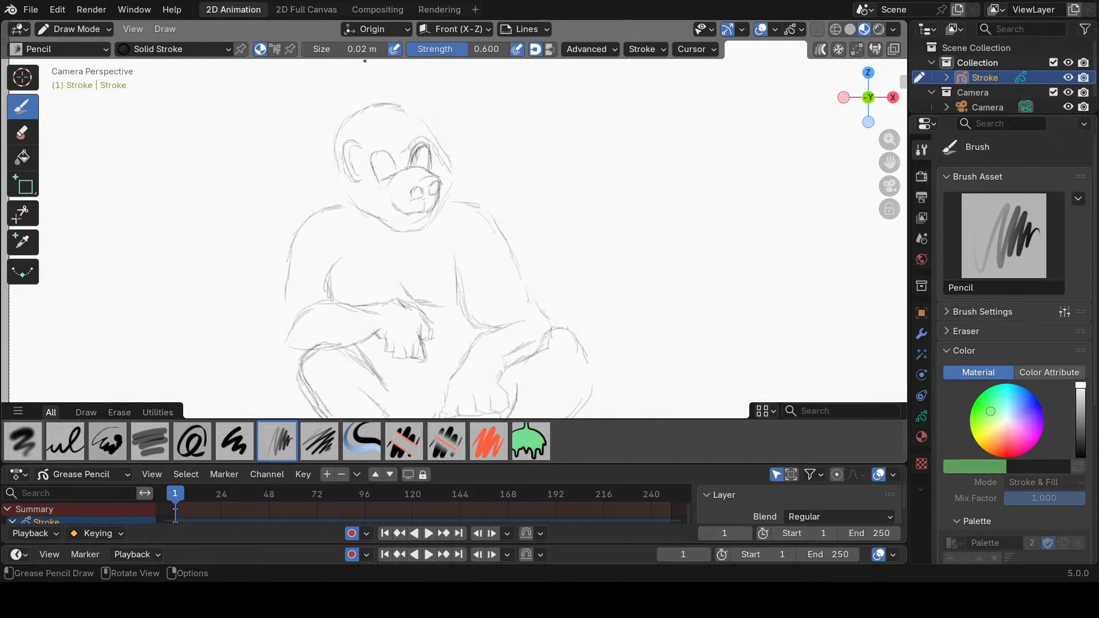
key("ctrl+z")
left_click_drag(397, 163, 391, 154)
mouse_move(377, 161)
left_mouse_down()
mouse_move(376, 175)
mouse_move(393, 154)
mouse_move(400, 168)
left_mouse_up()
left_click_drag(390, 175, 417, 166)
left_click_drag(414, 214, 433, 207)
left_click_drag(355, 141, 363, 143)
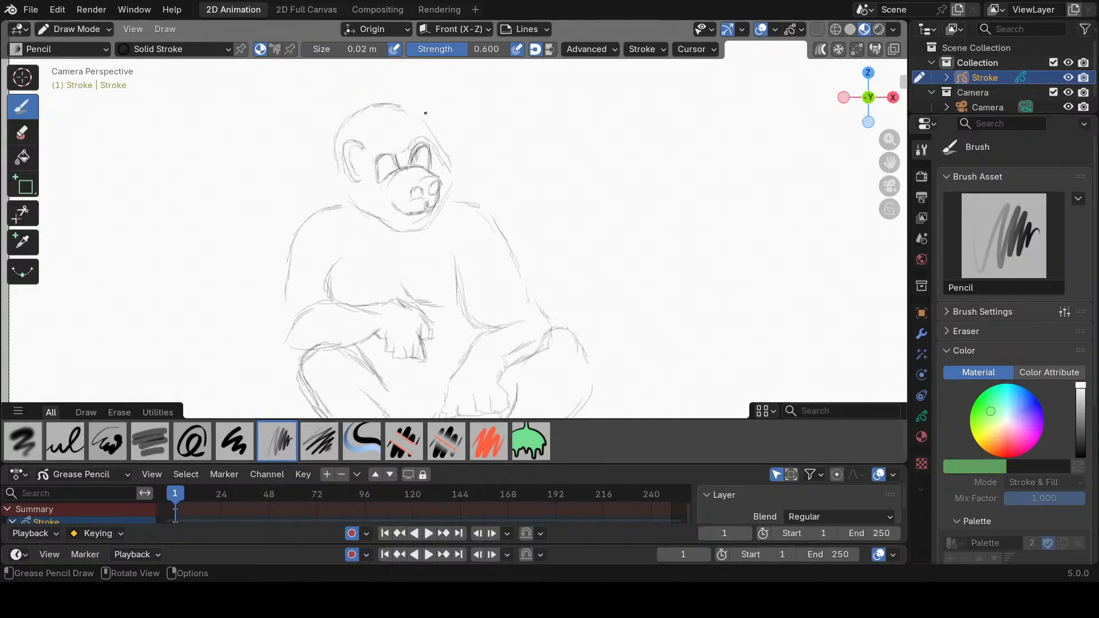
mouse_move(369, 141)
left_mouse_down("ctrl")
mouse_move(348, 153)
mouse_move(360, 182)
left_mouse_up("ctrl")
left_click_drag(390, 132, 411, 165, "ctrl")
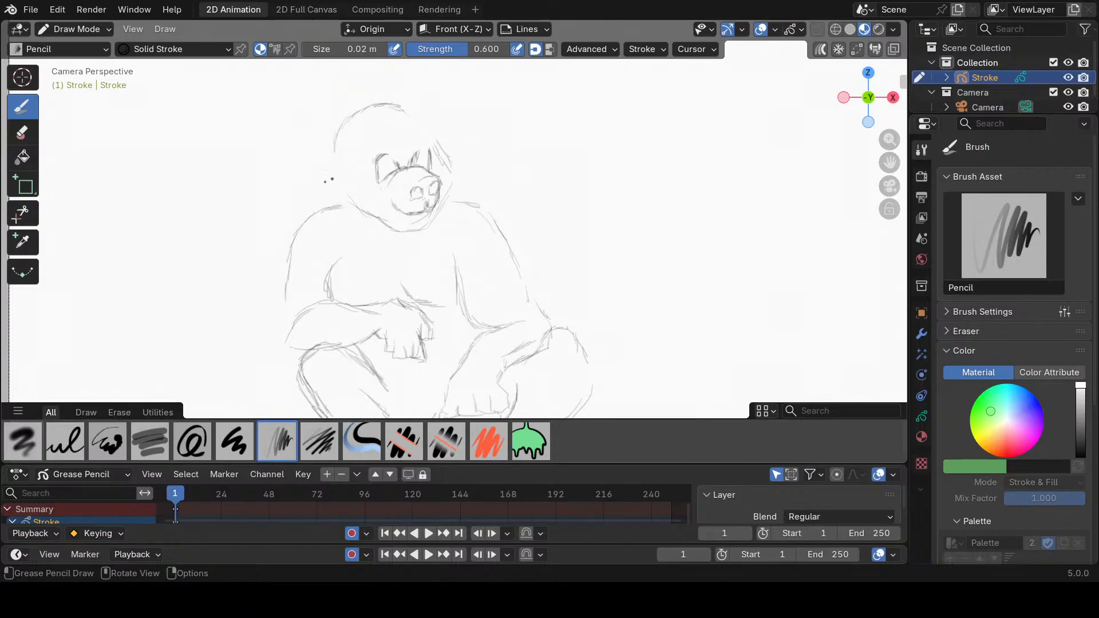
mouse_move(374, 158)
left_mouse_down("ctrl")
mouse_move(368, 166)
mouse_move(404, 198)
mouse_move(424, 184)
mouse_move(394, 205)
mouse_move(418, 206)
left_mouse_up("ctrl")
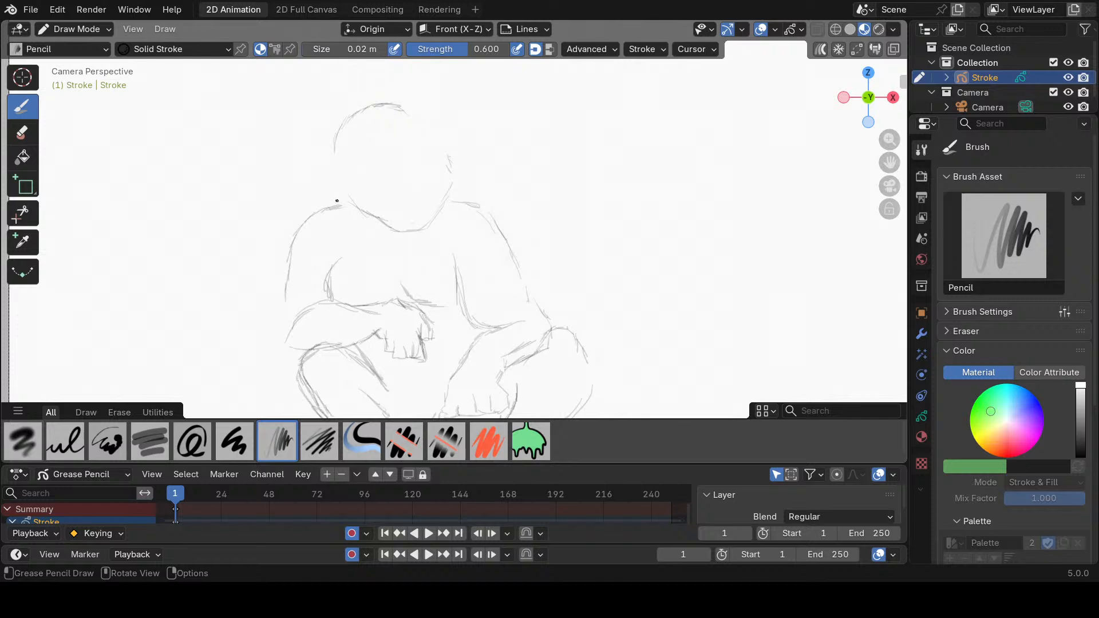
Redraw the full head contour and add one ear, a double-arched brow line and a reinforced jaw.
mouse_move(339, 202)
left_mouse_down()
mouse_move(338, 135)
mouse_move(409, 104)
mouse_move(429, 114)
mouse_move(453, 181)
mouse_move(423, 227)
mouse_move(388, 228)
left_mouse_up()
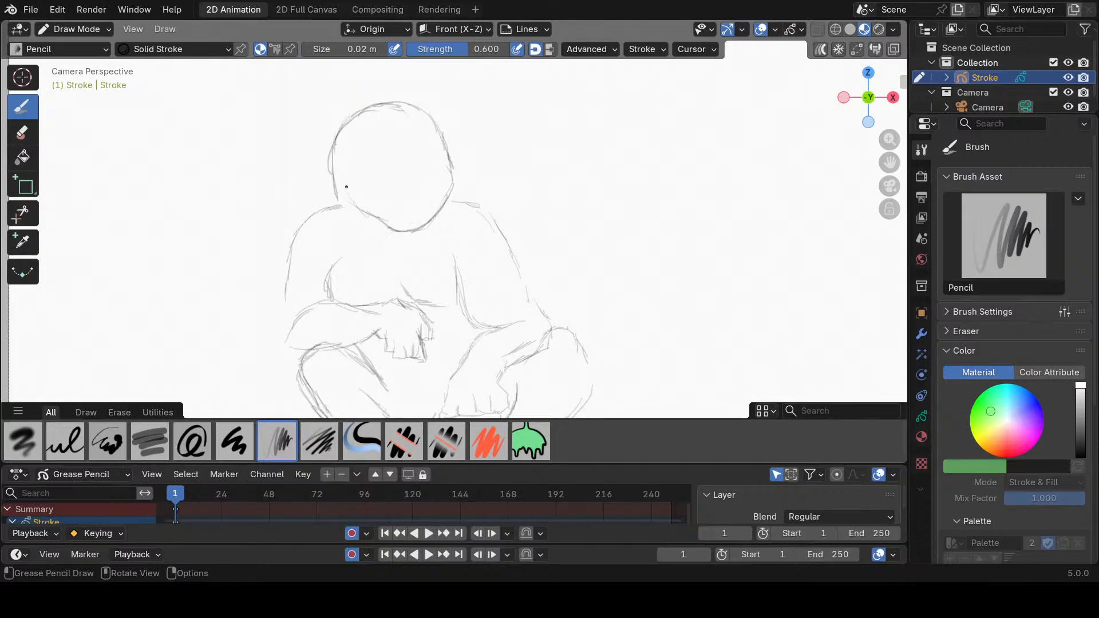
mouse_move(350, 167)
left_mouse_down()
mouse_move(350, 195)
mouse_move(366, 212)
mouse_move(410, 228)
left_mouse_up()
mouse_move(375, 142)
left_mouse_down()
mouse_move(395, 121)
mouse_move(410, 132)
mouse_move(428, 116)
left_mouse_up()
mouse_move(360, 152)
left_mouse_down()
mouse_move(339, 159)
mouse_move(367, 213)
left_mouse_up()
left_click_drag(346, 171, 354, 202, "ctrl")
mouse_move(367, 163)
left_mouse_down()
mouse_move(357, 156)
mouse_move(349, 166)
mouse_move(373, 211)
mouse_move(418, 229)
left_mouse_up()
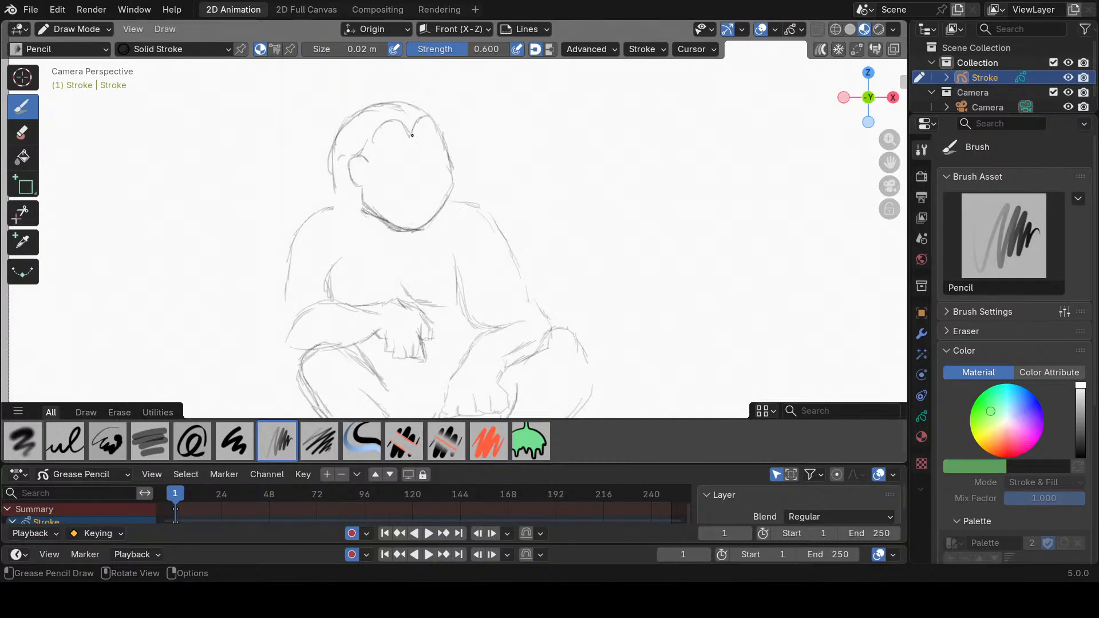
Sketch the far side of the monkey's face, the nose with two nostrils, and an open mouth.
mouse_move(428, 119)
left_mouse_down()
mouse_move(450, 162)
mouse_move(449, 196)
mouse_move(427, 217)
left_mouse_up()
mouse_move(410, 175)
left_mouse_down()
mouse_move(440, 167)
mouse_move(416, 189)
mouse_move(440, 174)
left_mouse_up()
mouse_move(428, 200)
left_mouse_down()
mouse_move(410, 202)
mouse_move(430, 194)
left_mouse_up()
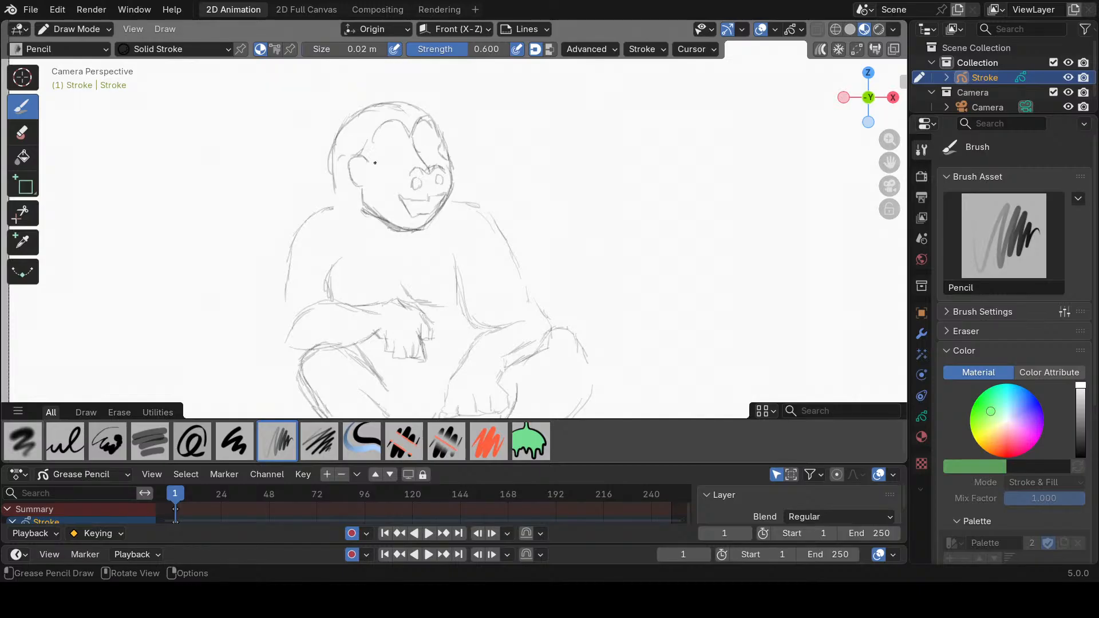
Draw the monkey's two eyes beneath a line crossing the face above the nose.
mouse_move(375, 163)
left_mouse_down()
mouse_move(418, 140)
mouse_move(441, 142)
left_mouse_up()
mouse_move(424, 148)
left_mouse_down()
mouse_move(443, 143)
mouse_move(447, 159)
left_mouse_up()
left_click_drag(403, 151, 409, 160)
mouse_move(382, 156)
left_mouse_down()
mouse_move(390, 172)
mouse_move(410, 161)
left_mouse_up()
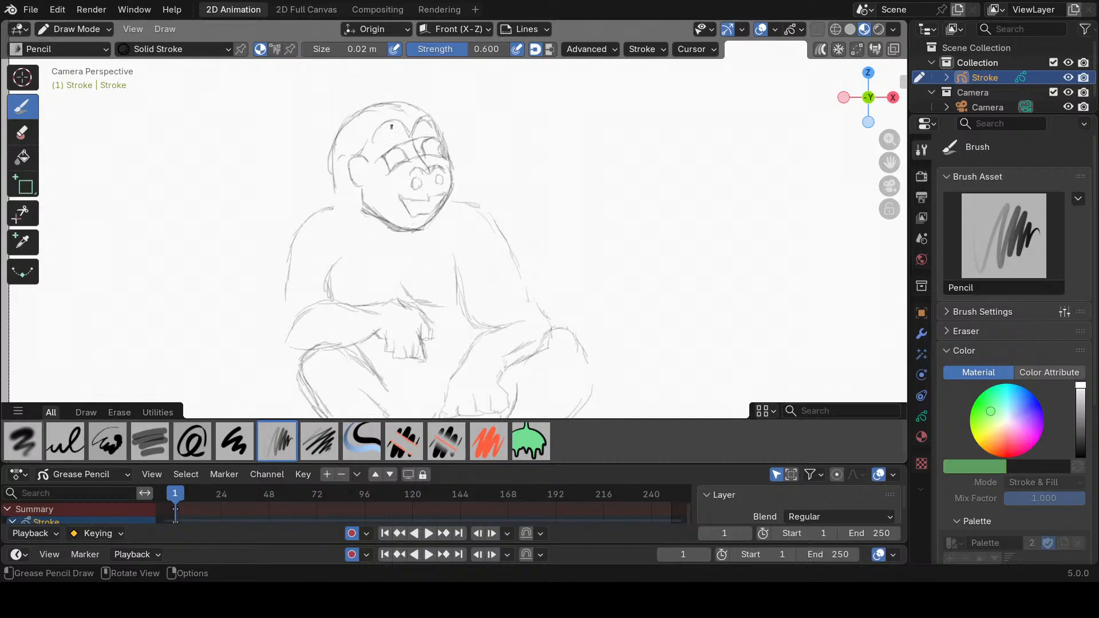
Rework the brow arches above the eyes, erase stray marks at the forehead, and add a hairline stroke over the ear.
left_click_drag(376, 139, 421, 126)
mouse_move(404, 119)
left_mouse_down("ctrl")
mouse_move(388, 118)
mouse_move(410, 115)
left_mouse_up("ctrl")
mouse_move(364, 150)
left_mouse_down()
mouse_move(388, 124)
mouse_move(404, 137)
mouse_move(423, 117)
mouse_move(442, 126)
mouse_move(370, 137)
mouse_move(331, 160)
mouse_move(343, 164)
left_mouse_up()
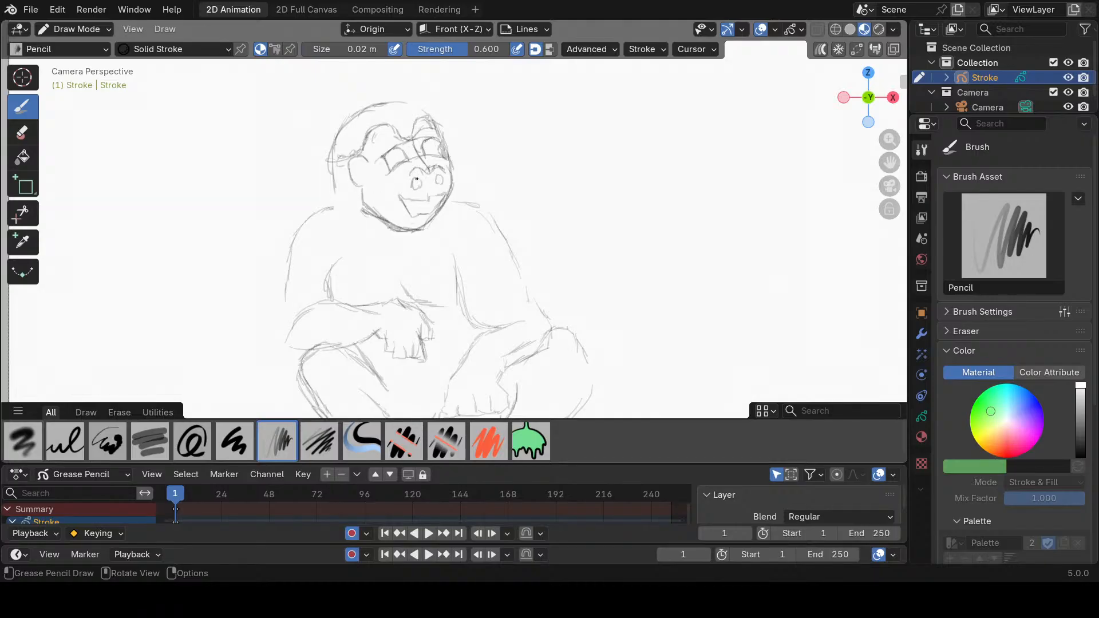
Darken the nostrils and add pupils, lid shading and brow details around the eyes.
left_click_drag(417, 180, 440, 175)
left_click_drag(423, 150, 439, 140)
left_click_drag(378, 146, 403, 138)
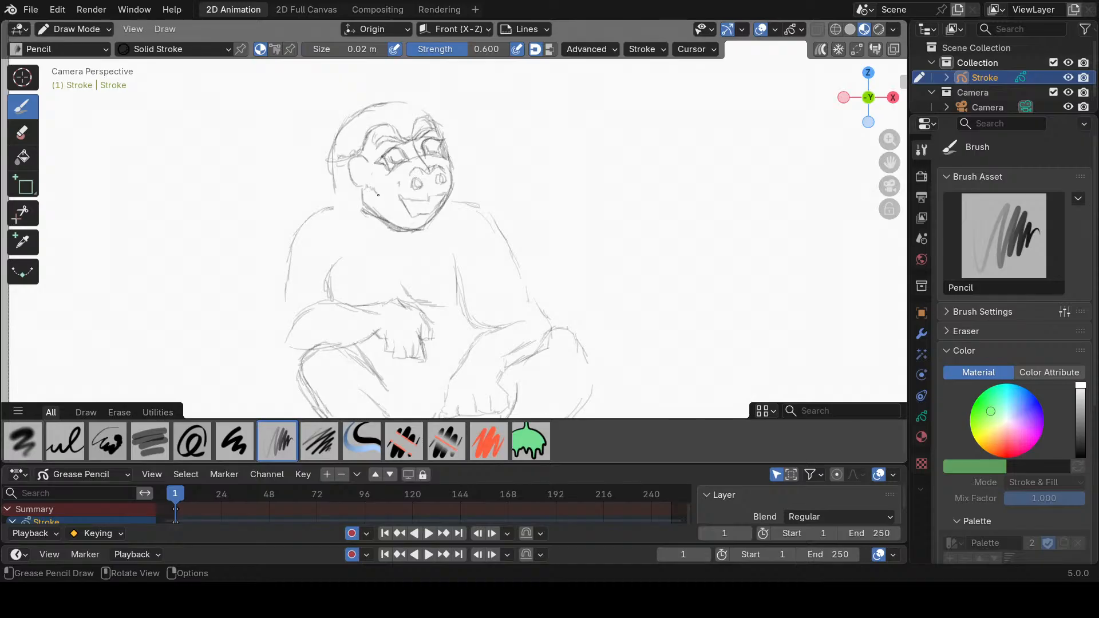
Add muzzle marks and ear detail, and sketch jagged fur along the cheeks, jaw, forehead and far side of the head.
left_click_drag(378, 195, 416, 221)
left_click_drag(345, 161, 361, 188)
left_click_drag(385, 123, 343, 157)
mouse_move(336, 187)
left_mouse_down()
mouse_move(330, 210)
mouse_move(362, 221)
left_mouse_up()
mouse_move(362, 215)
left_mouse_down()
mouse_move(360, 202)
mouse_move(370, 223)
left_mouse_up()
mouse_move(370, 212)
left_mouse_down()
mouse_move(375, 228)
mouse_move(408, 237)
left_mouse_up()
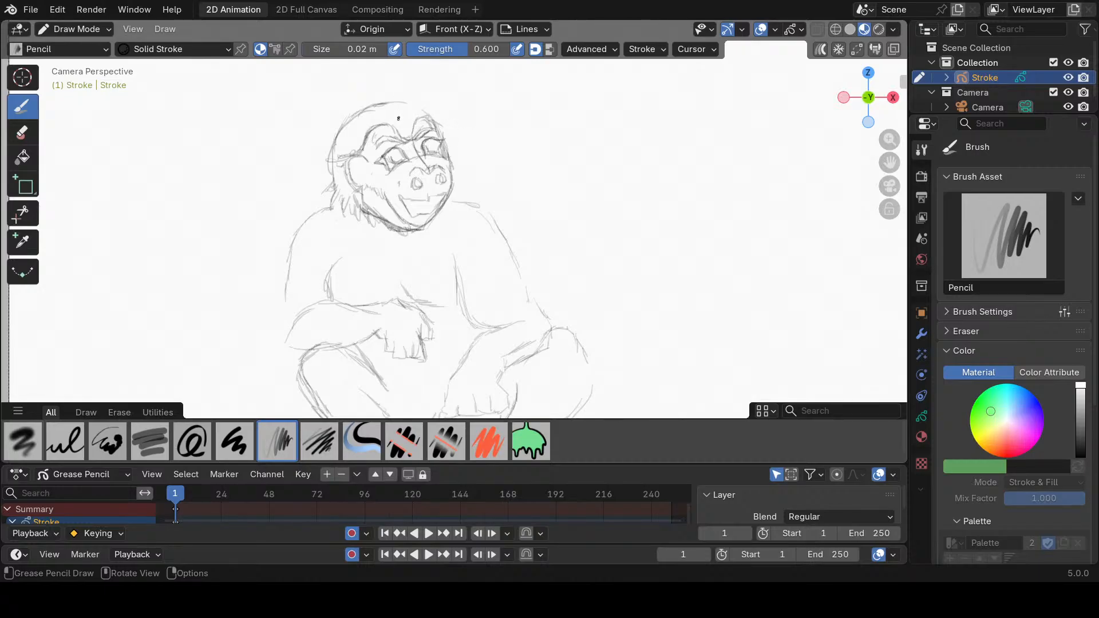
left_click_drag(373, 130, 361, 134)
mouse_move(372, 133)
left_mouse_down()
mouse_move(358, 141)
mouse_move(410, 136)
mouse_move(421, 111)
mouse_move(440, 113)
mouse_move(460, 142)
mouse_move(462, 187)
left_mouse_up()
Retrace the right arm's contours and sketch a long curved tail rising behind the body with a rounded tip.
mouse_move(330, 295)
left_mouse_down()
mouse_move(329, 261)
mouse_move(353, 231)
mouse_move(293, 244)
mouse_move(286, 304)
mouse_move(285, 280)
mouse_move(267, 299)
mouse_move(239, 261)
mouse_move(233, 236)
mouse_move(285, 168)
mouse_move(292, 129)
mouse_move(264, 112)
mouse_move(279, 166)
left_mouse_up()
mouse_move(272, 116)
left_mouse_down()
mouse_move(246, 123)
mouse_move(256, 140)
mouse_move(220, 213)
left_mouse_up()
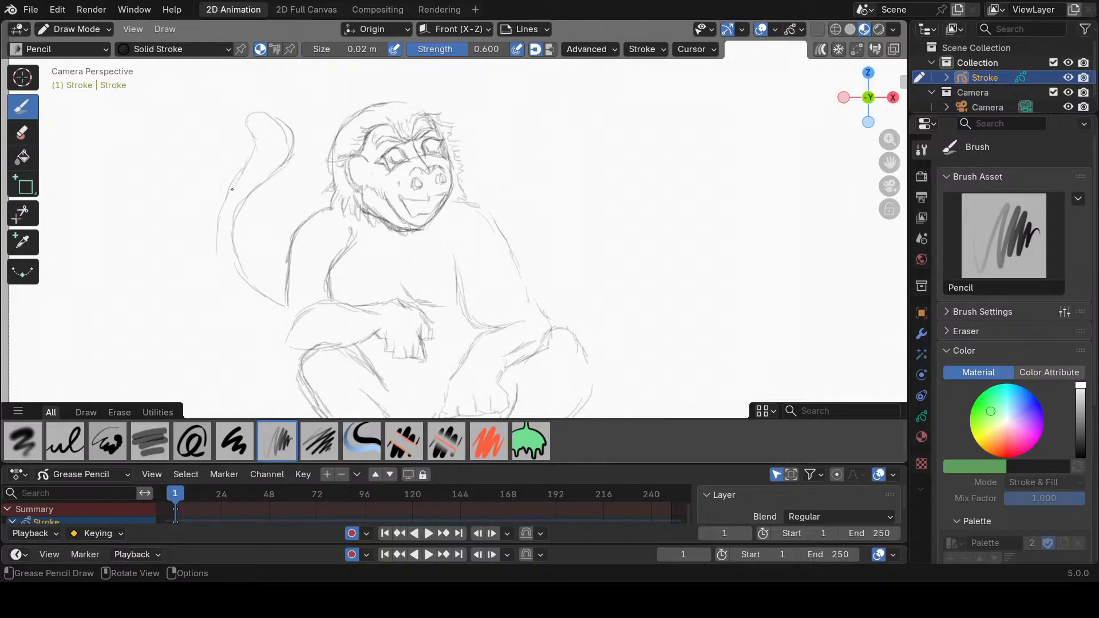
mouse_move(232, 188)
left_mouse_down()
mouse_move(209, 253)
mouse_move(210, 304)
mouse_move(254, 343)
mouse_move(274, 341)
left_mouse_up()
mouse_move(217, 218)
left_mouse_down()
mouse_move(215, 270)
mouse_move(228, 303)
mouse_move(284, 344)
left_mouse_up()
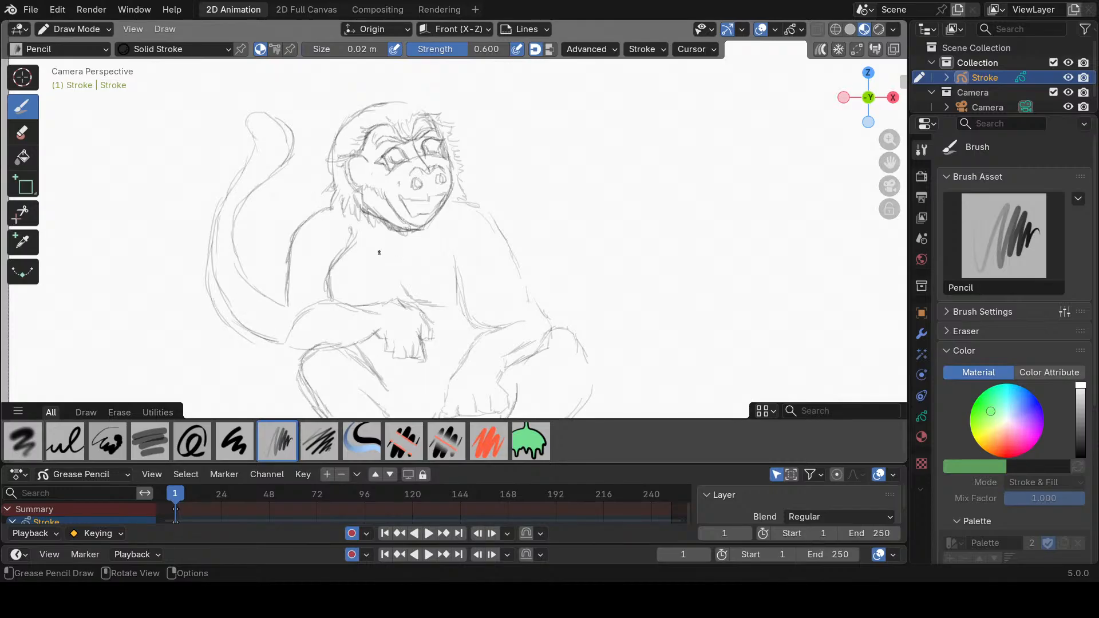
Add a belly fold line and darken the inner contour and outer shoulder line of the monkey's left arm.
mouse_move(417, 268)
left_mouse_down()
mouse_move(408, 290)
mouse_move(436, 308)
left_mouse_up()
left_click_drag(453, 246, 470, 317)
left_click_drag(464, 272, 482, 319)
left_click_drag(460, 253, 482, 321)
left_click_drag(473, 289, 485, 324)
mouse_move(473, 207)
left_mouse_down()
mouse_move(547, 327)
mouse_move(535, 351)
mouse_move(493, 373)
left_mouse_up()
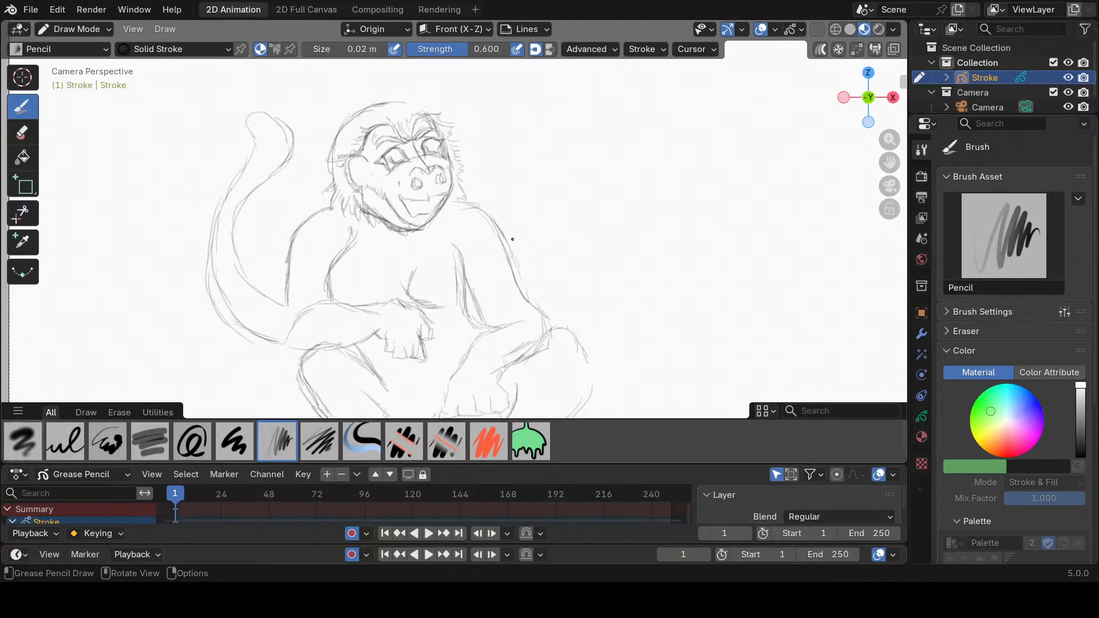
Erase and redraw the left upper arm's outline down to the elbow, and erase that arm's forearm and hand.
mouse_move(511, 240)
left_mouse_down("ctrl")
mouse_move(539, 297)
mouse_move(506, 215)
left_mouse_up("ctrl")
left_click_drag(880, 167, 915, 141)
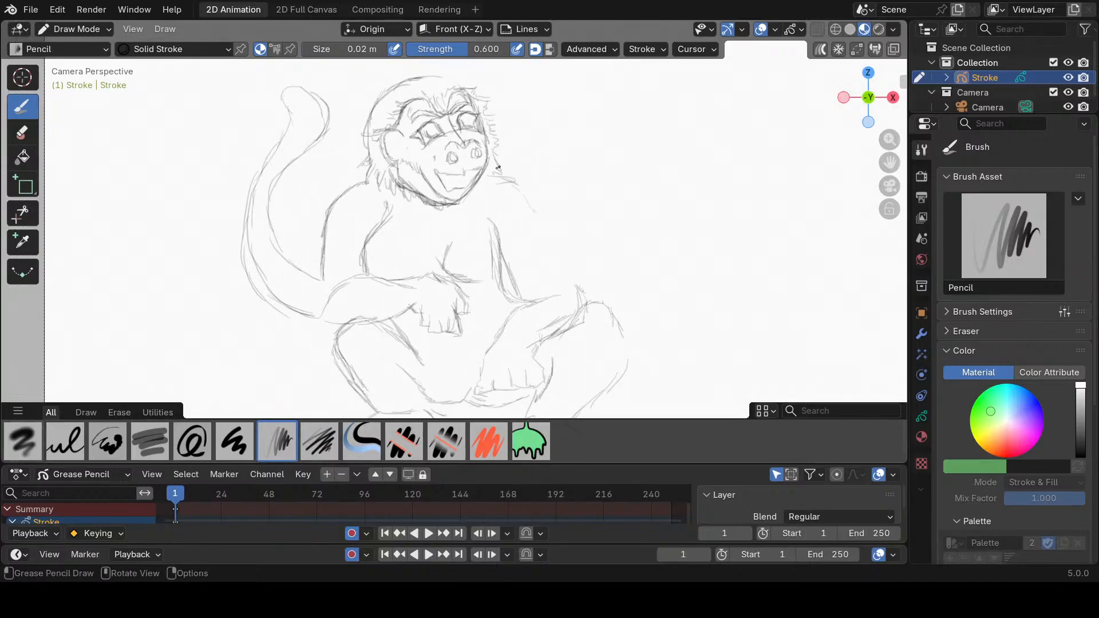
mouse_move(487, 175)
left_mouse_down()
mouse_move(514, 181)
mouse_move(552, 260)
left_mouse_up()
mouse_move(521, 195)
left_mouse_down()
mouse_move(553, 267)
mouse_move(535, 288)
mouse_move(517, 288)
left_mouse_up()
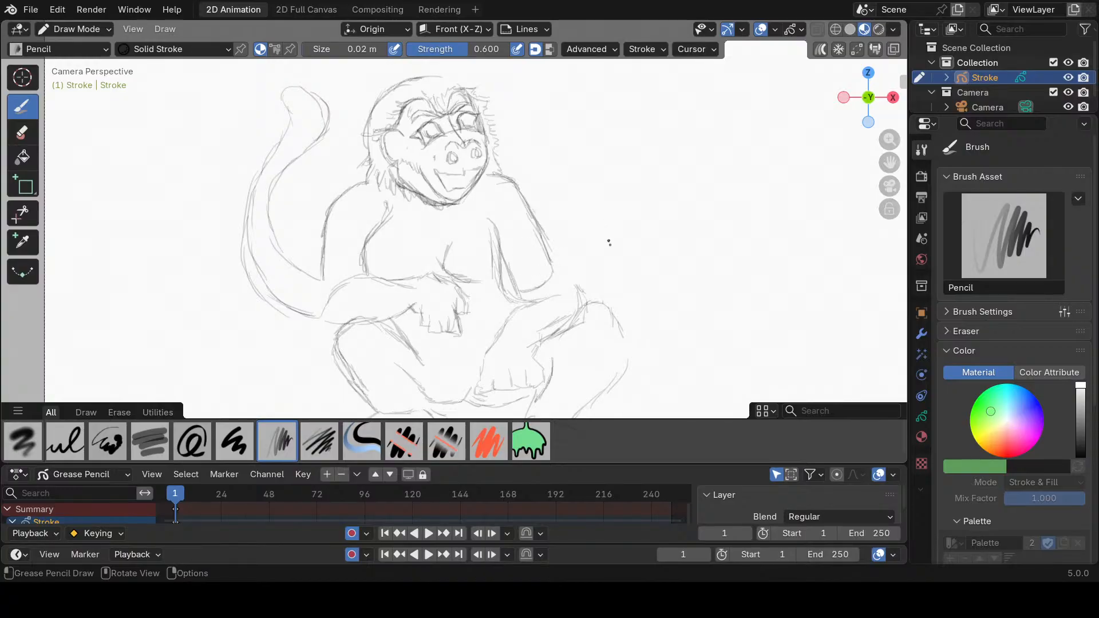
mouse_move(582, 275)
left_mouse_down("ctrl")
mouse_move(523, 375)
mouse_move(486, 383)
mouse_move(515, 316)
left_mouse_up("ctrl")
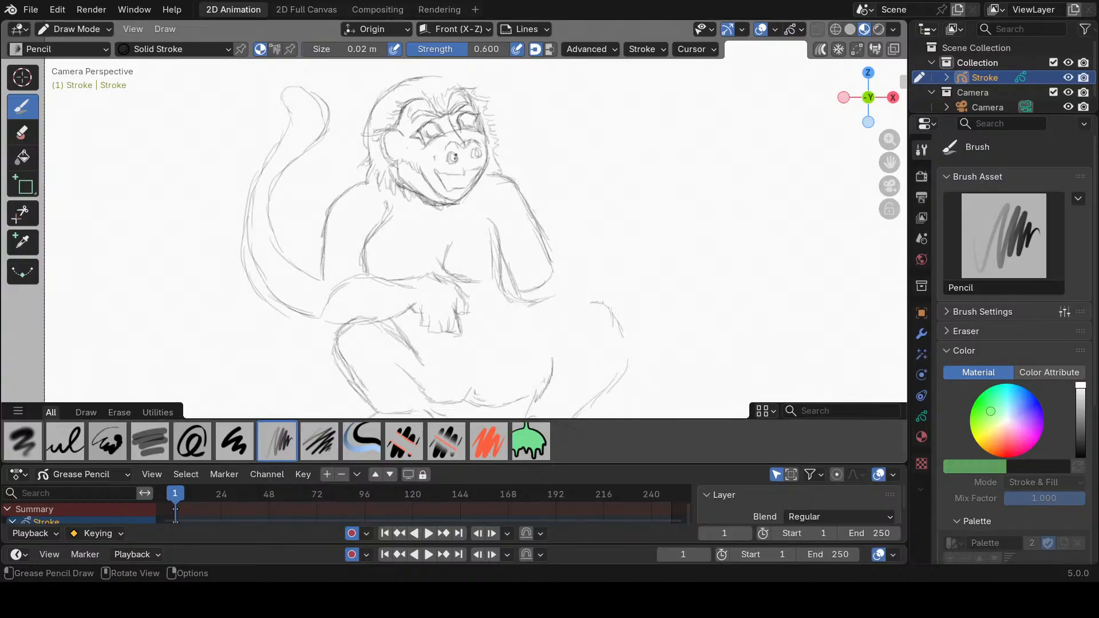
Redraw the left arm's inner contour and elbow crease, and sketch its forearm reaching diagonally across the lap to the wrist.
mouse_move(490, 219)
left_mouse_down()
mouse_move(512, 290)
mouse_move(537, 298)
left_mouse_up()
mouse_move(538, 238)
left_mouse_down()
mouse_move(549, 301)
mouse_move(499, 308)
mouse_move(466, 331)
left_mouse_up()
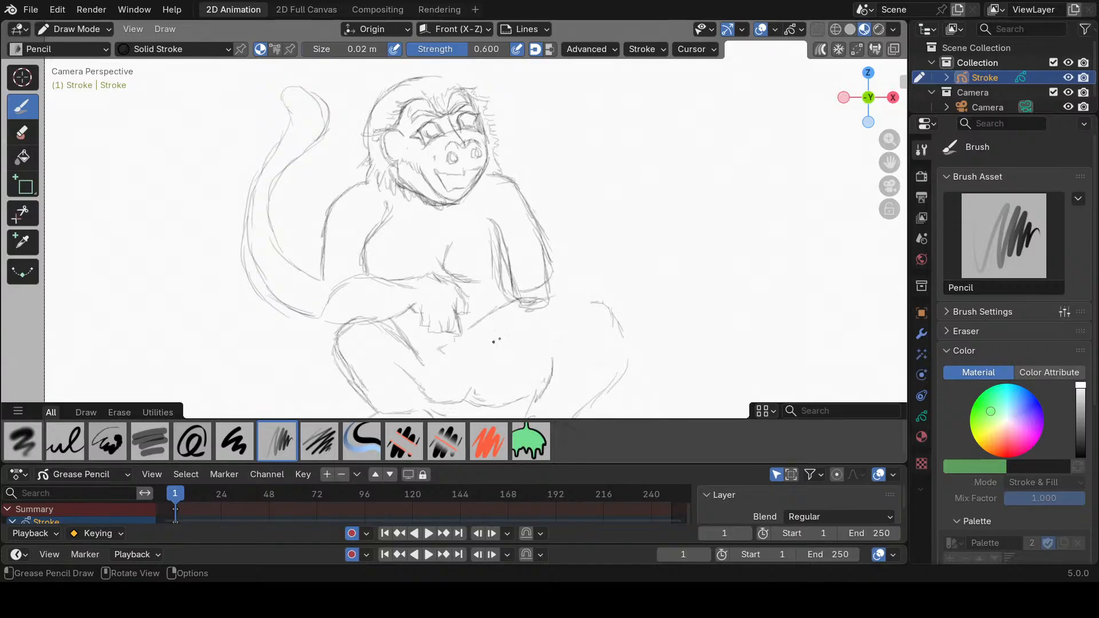
mouse_move(554, 302)
left_mouse_down()
mouse_move(552, 319)
mouse_move(527, 331)
mouse_move(450, 356)
left_mouse_up()
mouse_move(445, 346)
left_mouse_down()
mouse_move(432, 364)
mouse_move(467, 371)
mouse_move(473, 352)
mouse_move(468, 367)
mouse_move(551, 327)
left_mouse_up()
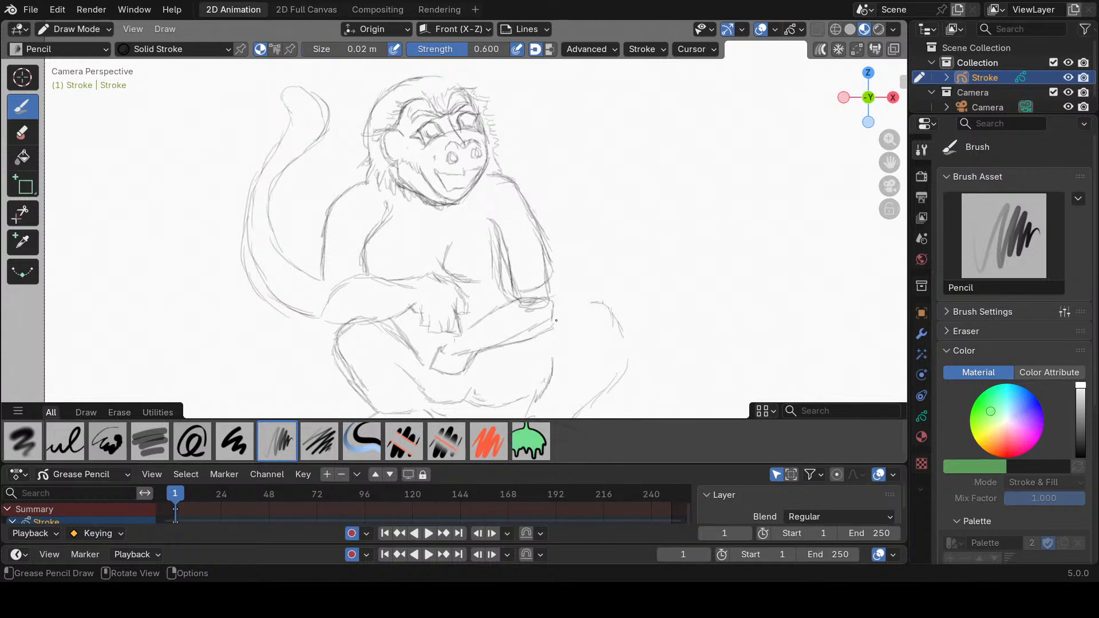
Try a knee and shin outline beside the left elbow, and erase it together with the old knee lines.
mouse_move(543, 246)
left_mouse_down()
mouse_move(556, 302)
mouse_move(595, 297)
mouse_move(623, 335)
mouse_move(608, 412)
left_mouse_up()
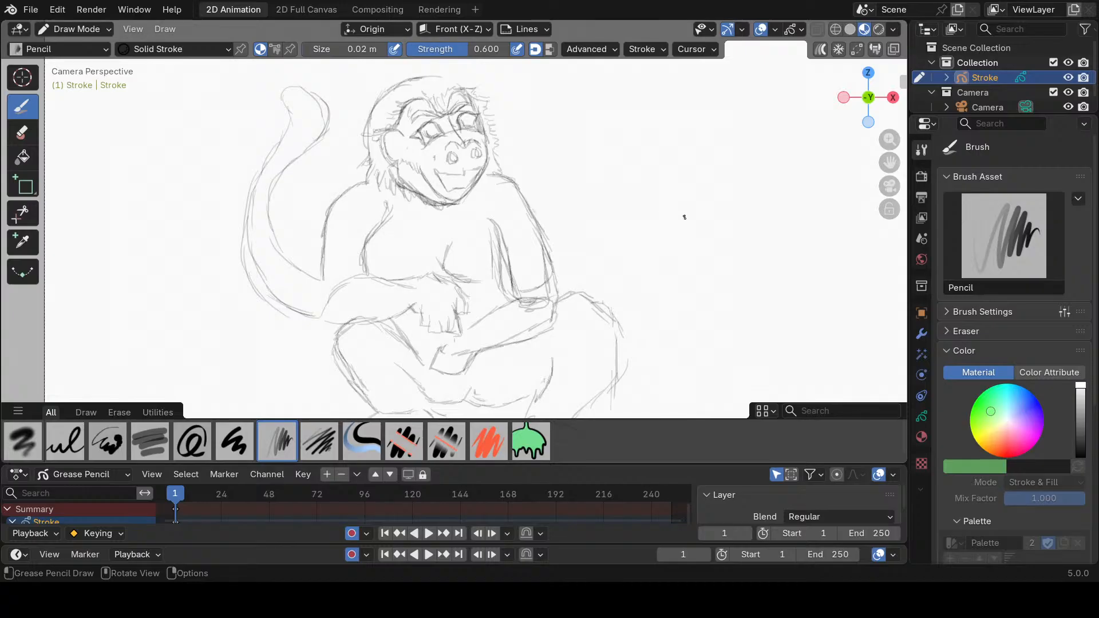
mouse_move(586, 290)
left_mouse_down("ctrl")
mouse_move(572, 287)
mouse_move(582, 307)
mouse_move(616, 312)
mouse_move(616, 373)
mouse_move(648, 338)
left_mouse_up("ctrl")
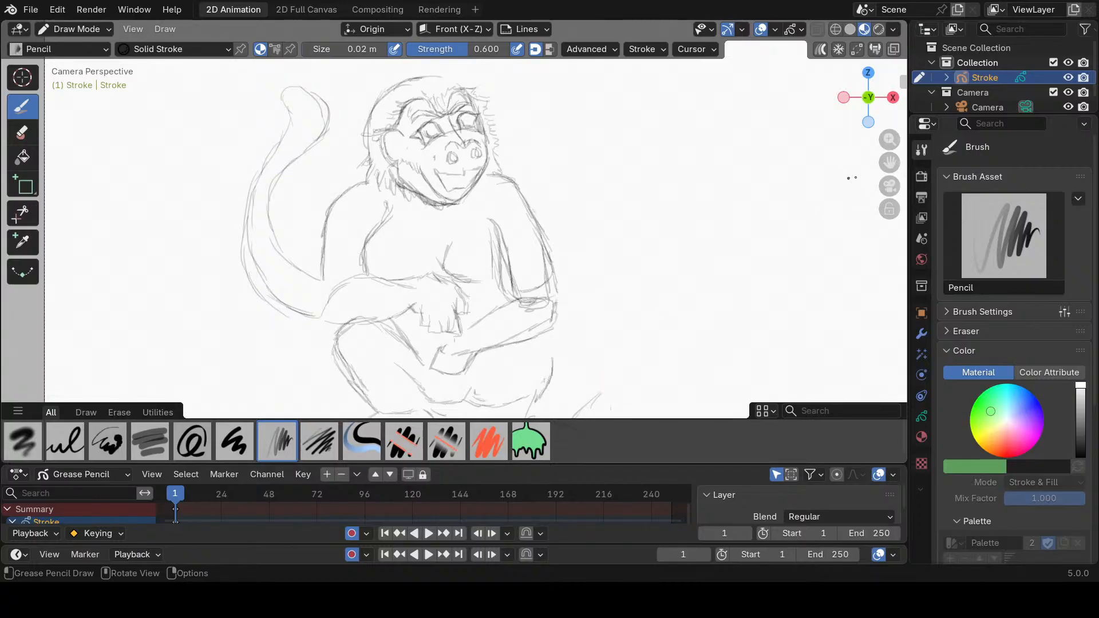
Sketch curved pectoral lines across the chest, and darken the contours of the chest, right forearm and right hand.
scroll(852, 178, "up", 3)
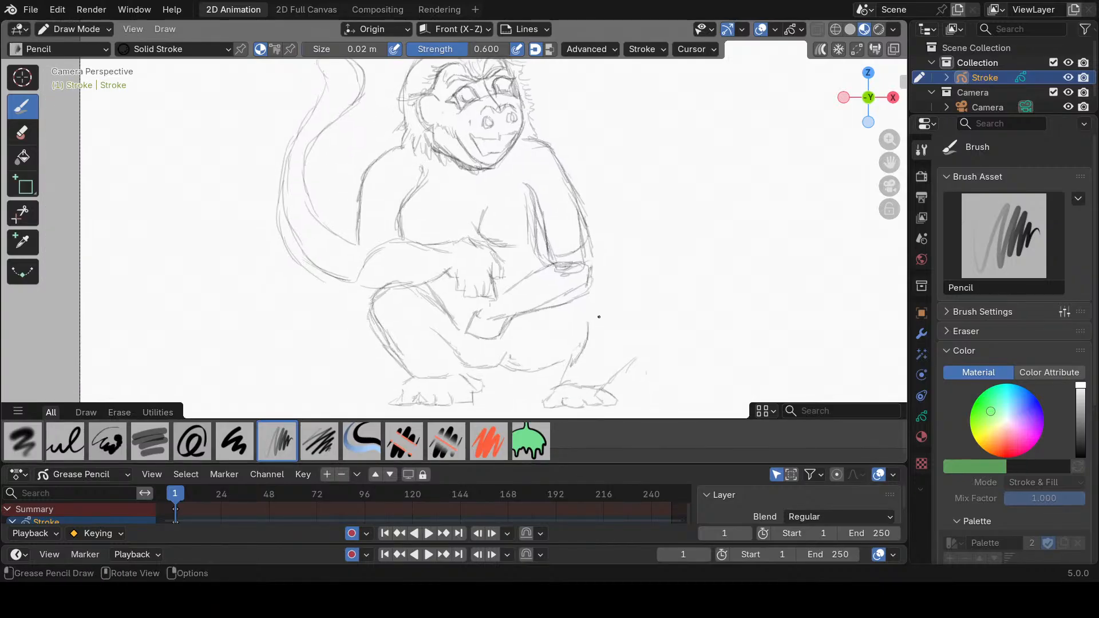
mouse_move(481, 214)
left_mouse_down()
mouse_move(475, 232)
mouse_move(497, 248)
mouse_move(518, 241)
left_mouse_up()
mouse_move(456, 208)
left_mouse_down()
mouse_move(468, 230)
mouse_move(452, 244)
left_mouse_up()
mouse_move(413, 211)
left_mouse_down()
mouse_move(404, 236)
mouse_move(425, 234)
left_mouse_up()
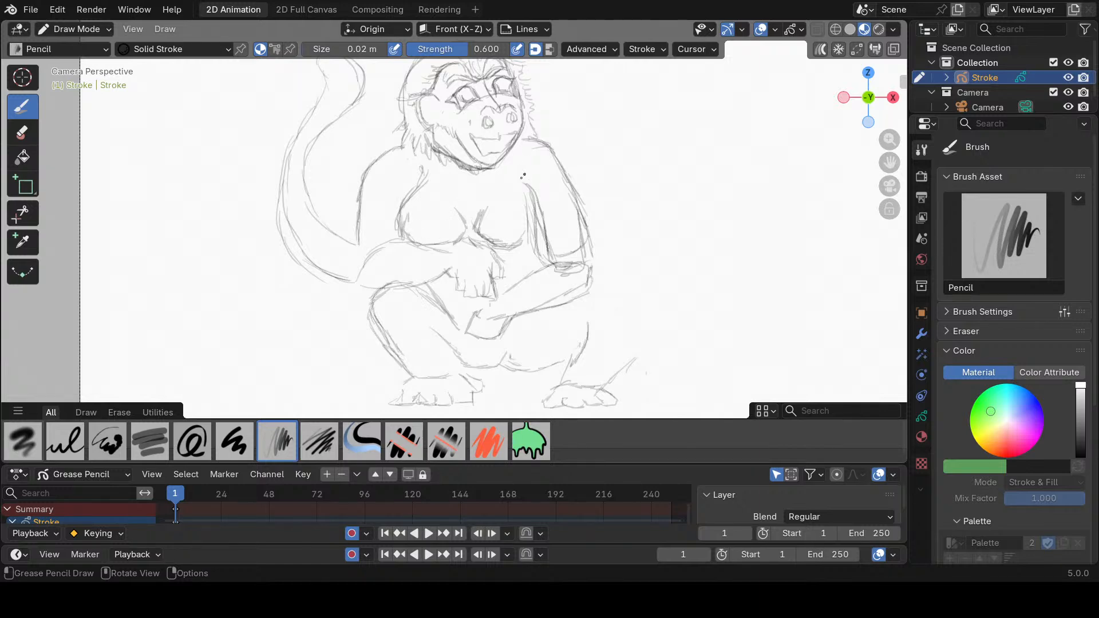
mouse_move(414, 177)
left_mouse_down()
mouse_move(403, 239)
mouse_move(357, 256)
mouse_move(359, 277)
mouse_move(371, 286)
mouse_move(392, 247)
mouse_move(482, 240)
left_mouse_up()
mouse_move(495, 278)
left_mouse_down()
mouse_move(506, 277)
mouse_move(497, 299)
mouse_move(474, 298)
left_mouse_up()
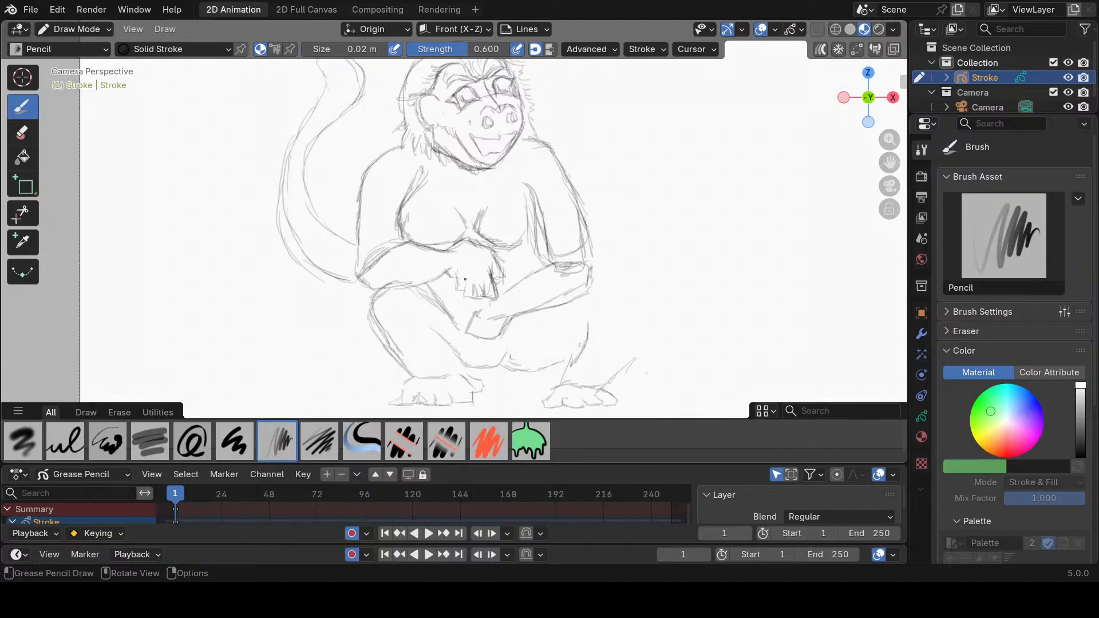
Define the right hand's fingers, and sketch the left hand with fingers hanging between the legs.
left_click_drag(466, 279, 462, 294)
left_click_drag(450, 270, 453, 272)
mouse_move(440, 269)
left_mouse_down()
mouse_move(461, 267)
mouse_move(453, 247)
mouse_move(492, 249)
left_mouse_up()
left_click(524, 266)
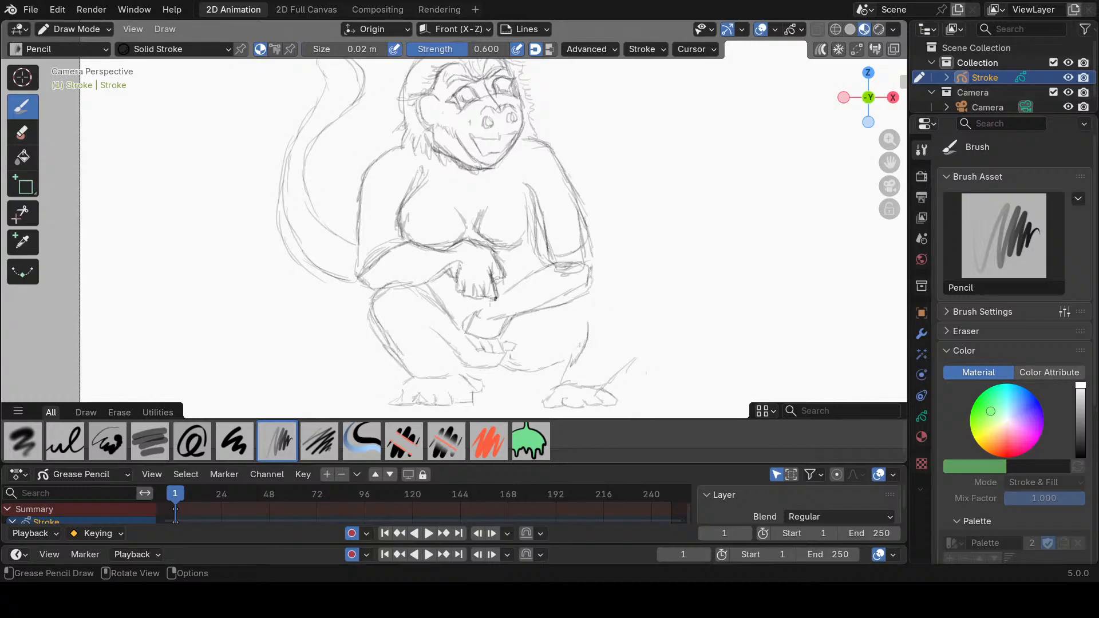
left_click_drag(468, 327, 502, 297)
Erase the heavy inner lines of the left upper arm, and retrace that arm's outer edge and forearm.
mouse_move(531, 181)
left_mouse_down("ctrl")
mouse_move(551, 243)
mouse_move(563, 243)
left_mouse_up("ctrl")
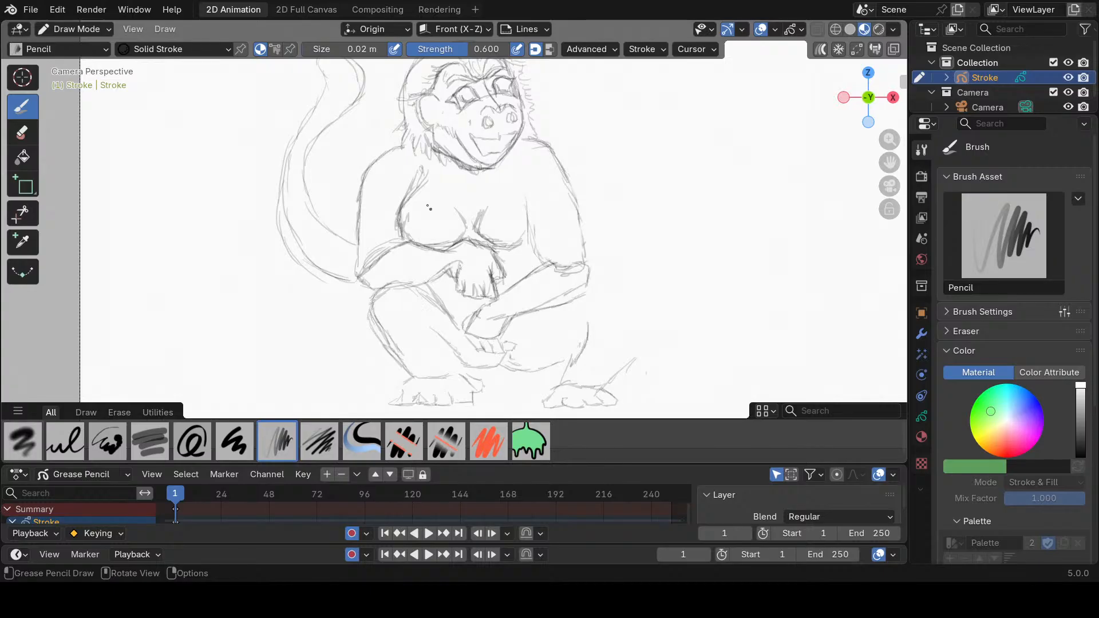
mouse_move(503, 335)
left_mouse_down()
mouse_move(515, 310)
mouse_move(583, 279)
left_mouse_up()
left_click_drag(554, 160, 590, 287)
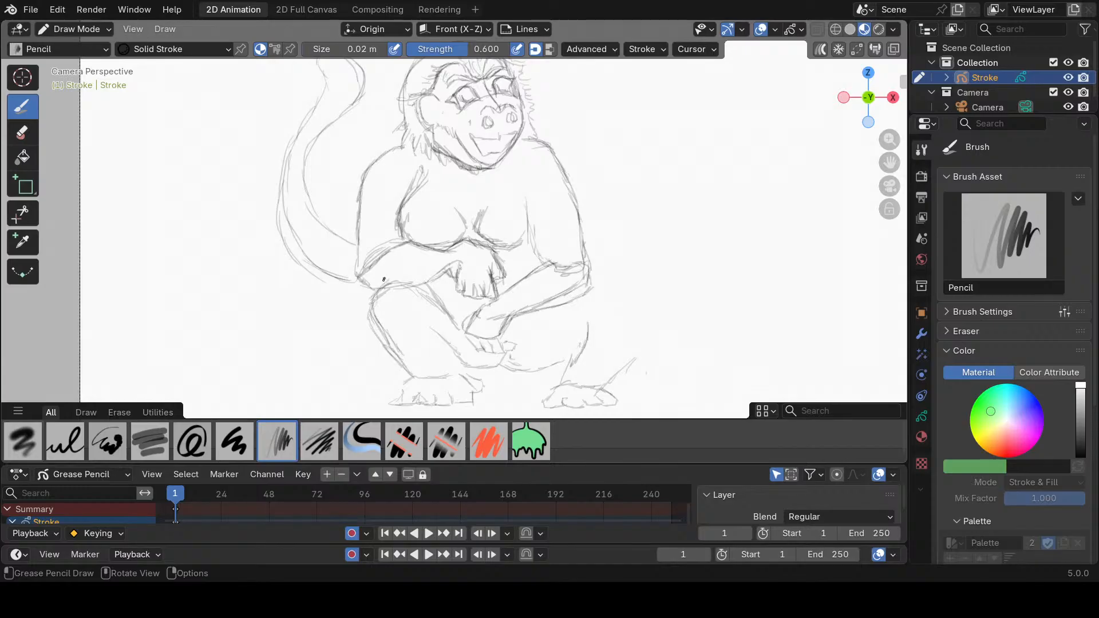
Erase the crowded lines beneath the right forearm, and redraw the right knee and thigh outline.
mouse_move(384, 284)
left_mouse_down()
mouse_move(414, 277)
mouse_move(475, 311)
left_mouse_up()
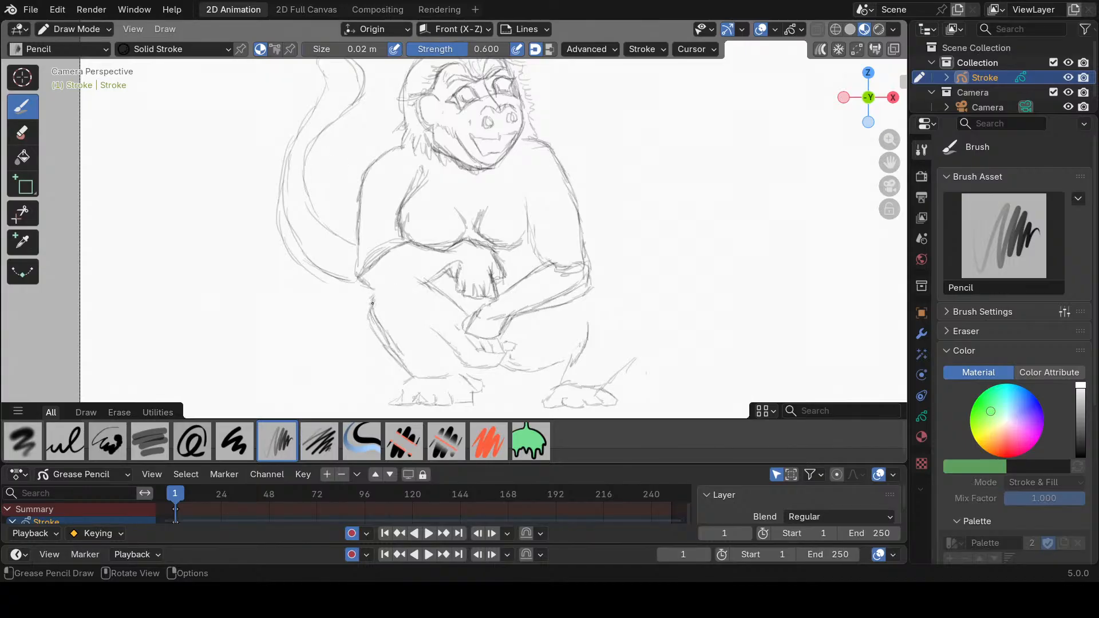
mouse_move(373, 303)
left_mouse_down()
mouse_move(392, 268)
mouse_move(472, 304)
left_mouse_up()
Erase the rough left leg lines, and redraw the leg with a rounded knee and a shin narrowing down to the foot.
mouse_move(506, 358)
left_mouse_down()
mouse_move(515, 370)
mouse_move(552, 366)
mouse_move(574, 322)
mouse_move(582, 341)
left_mouse_up()
left_click_drag(590, 293, 615, 307)
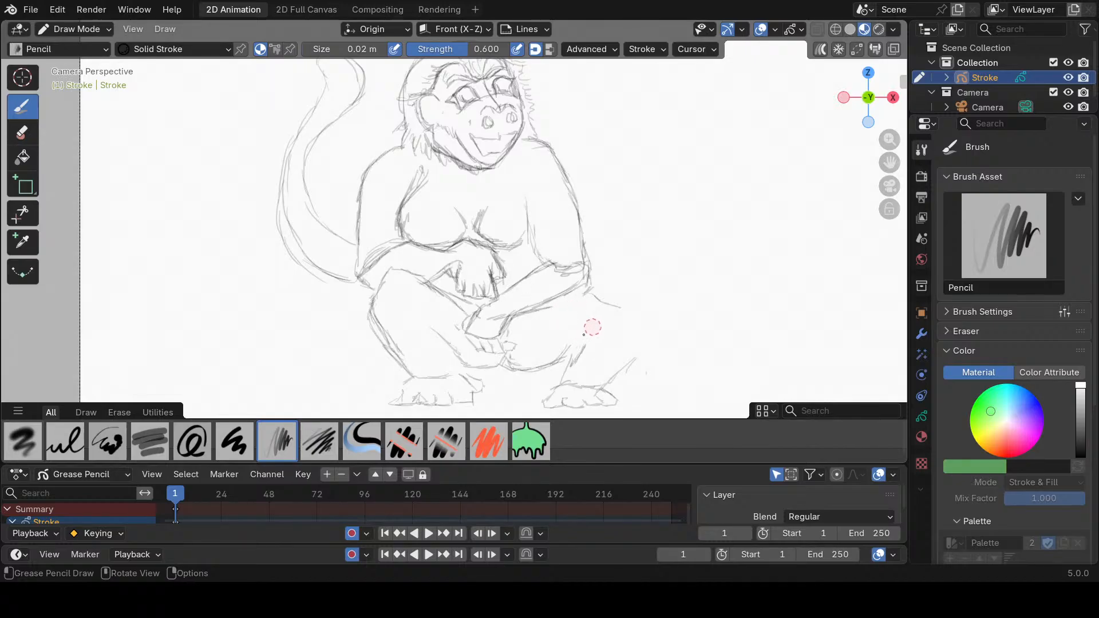
key("ctrl+z")
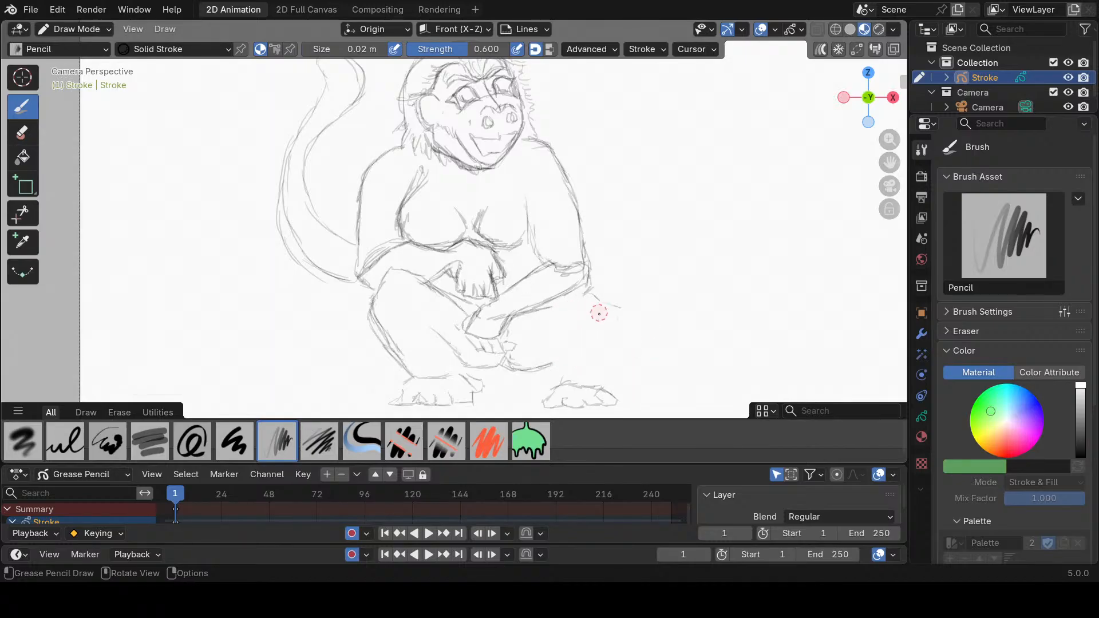
left_click_drag(591, 299, 600, 293, "ctrl")
left_click_drag(541, 312, 583, 298)
left_click_drag(541, 311, 561, 385)
mouse_move(599, 302)
left_mouse_down()
mouse_move(612, 315)
mouse_move(597, 390)
mouse_move(600, 360)
left_mouse_up()
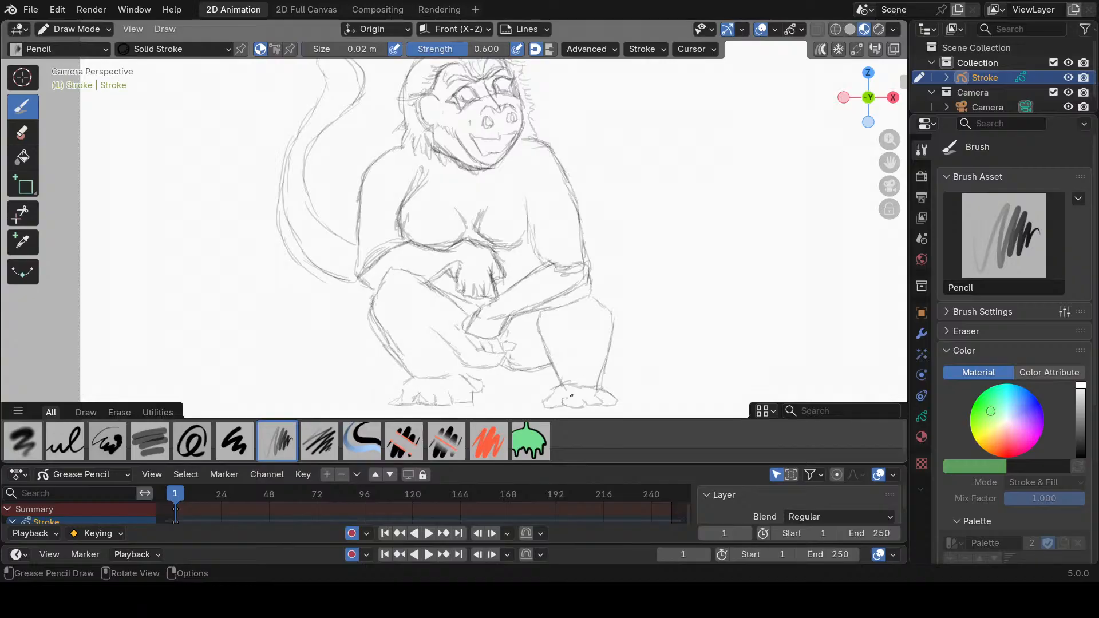
Erase the left foot, and redraw it larger with separate toes while darkening the lower leg's contours.
left_click_drag(891, 166, 903, 122)
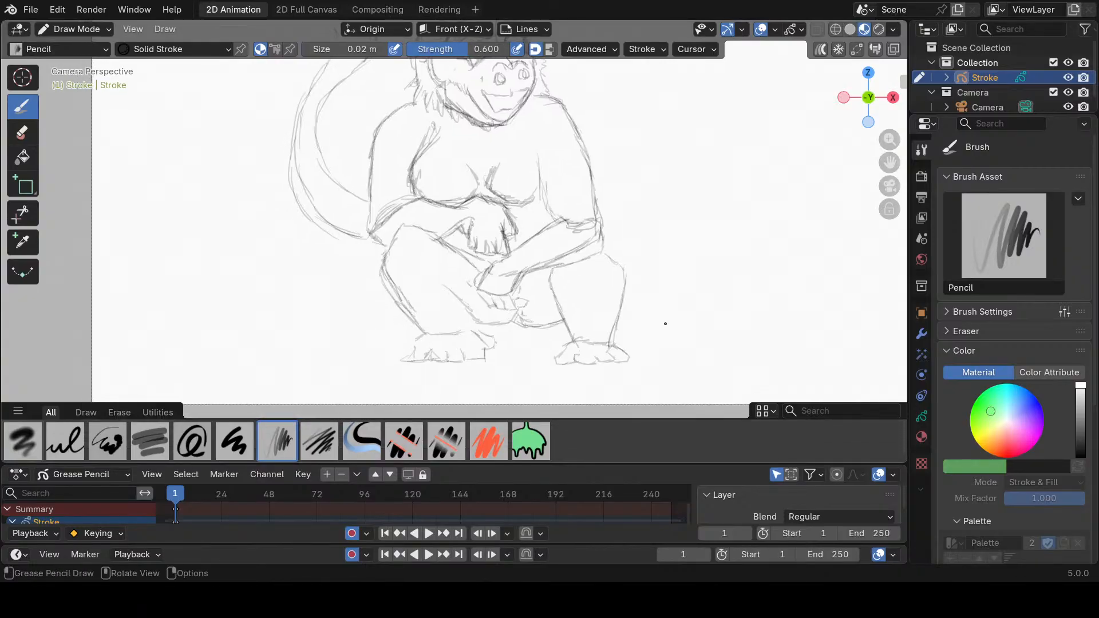
mouse_move(578, 343)
left_mouse_down("ctrl")
mouse_move(562, 364)
mouse_move(630, 351)
left_mouse_up("ctrl")
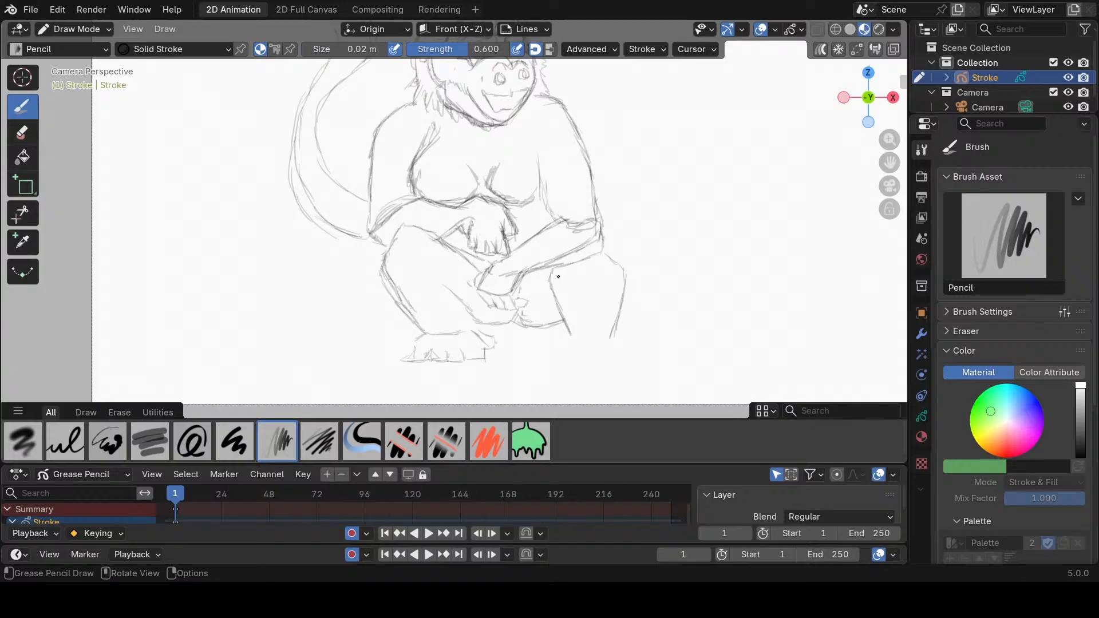
mouse_move(556, 268)
left_mouse_down()
mouse_move(547, 280)
mouse_move(568, 347)
mouse_move(555, 372)
mouse_move(603, 375)
mouse_move(606, 354)
mouse_move(632, 353)
mouse_move(616, 373)
left_mouse_up()
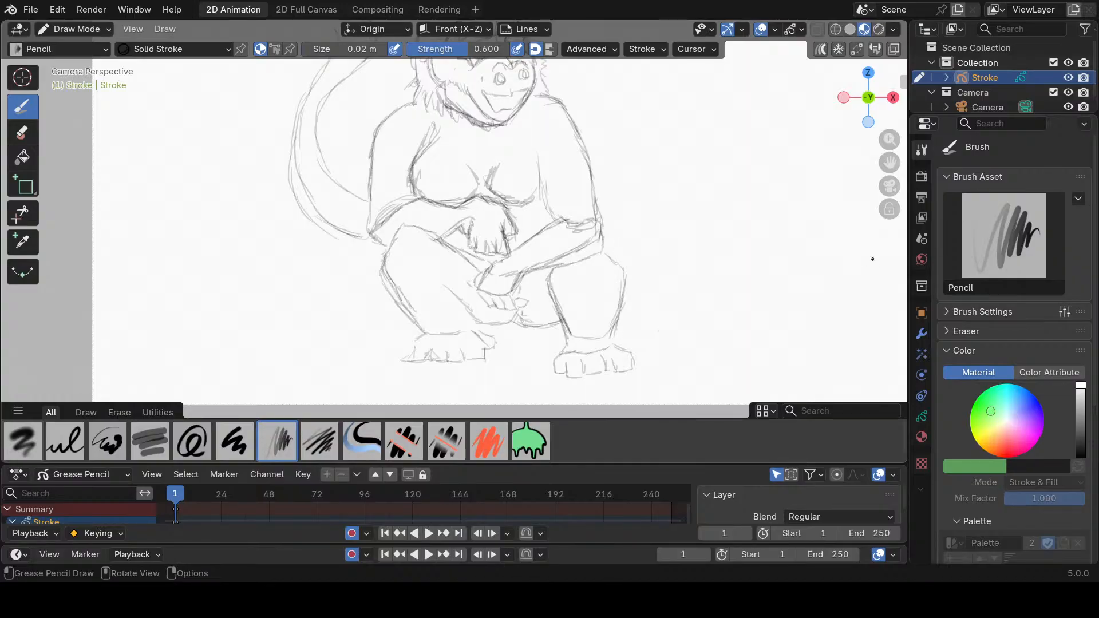
Erase the old tail, and draw a new long tail rising behind the right arm with a bent, rounded tip.
left_click_drag(890, 162, 924, 254)
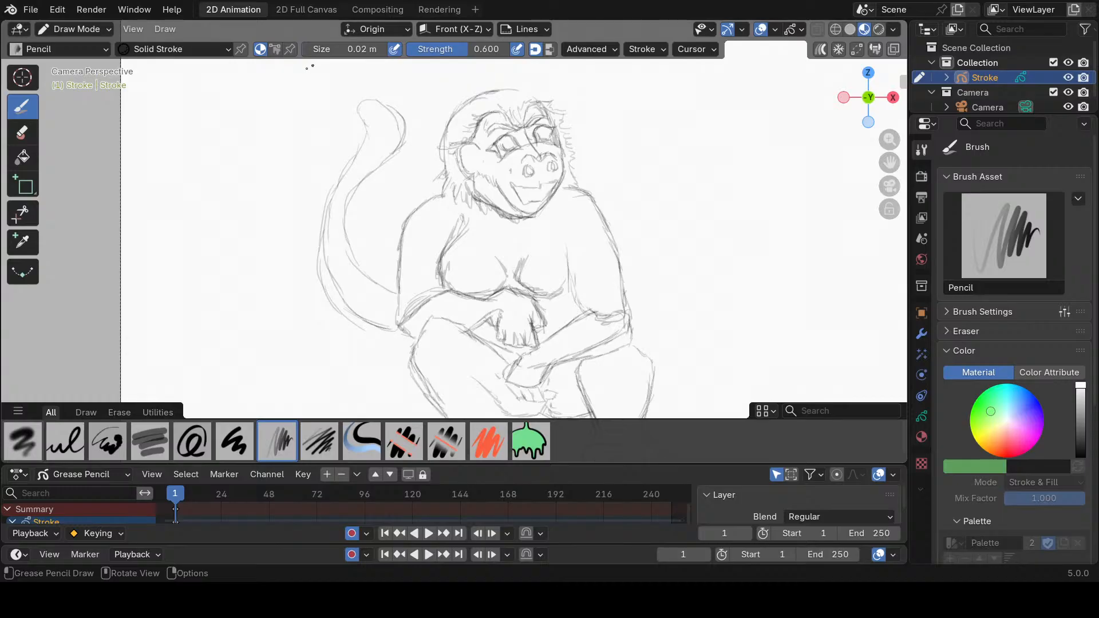
mouse_move(362, 110)
left_mouse_down("ctrl")
mouse_move(344, 120)
mouse_move(392, 118)
mouse_move(327, 181)
mouse_move(375, 178)
mouse_move(345, 208)
mouse_move(326, 279)
mouse_move(372, 268)
mouse_move(384, 322)
left_mouse_up("ctrl")
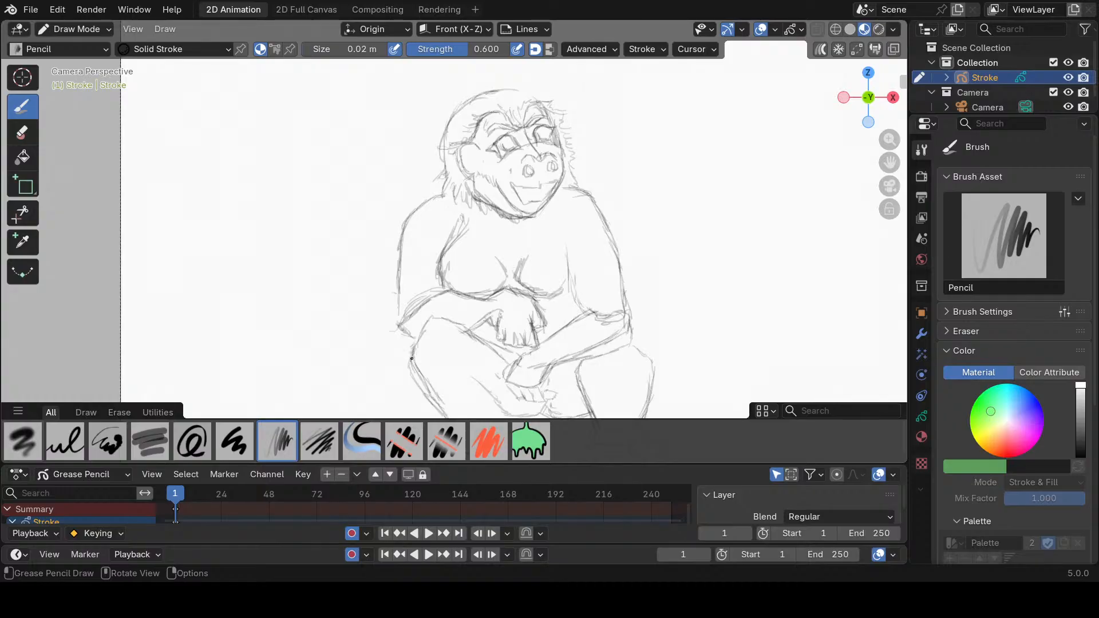
mouse_move(408, 355)
left_mouse_down()
mouse_move(376, 326)
mouse_move(355, 257)
mouse_move(390, 140)
mouse_move(319, 83)
mouse_move(375, 68)
mouse_move(409, 92)
mouse_move(417, 130)
mouse_move(386, 242)
mouse_move(400, 269)
left_mouse_up()
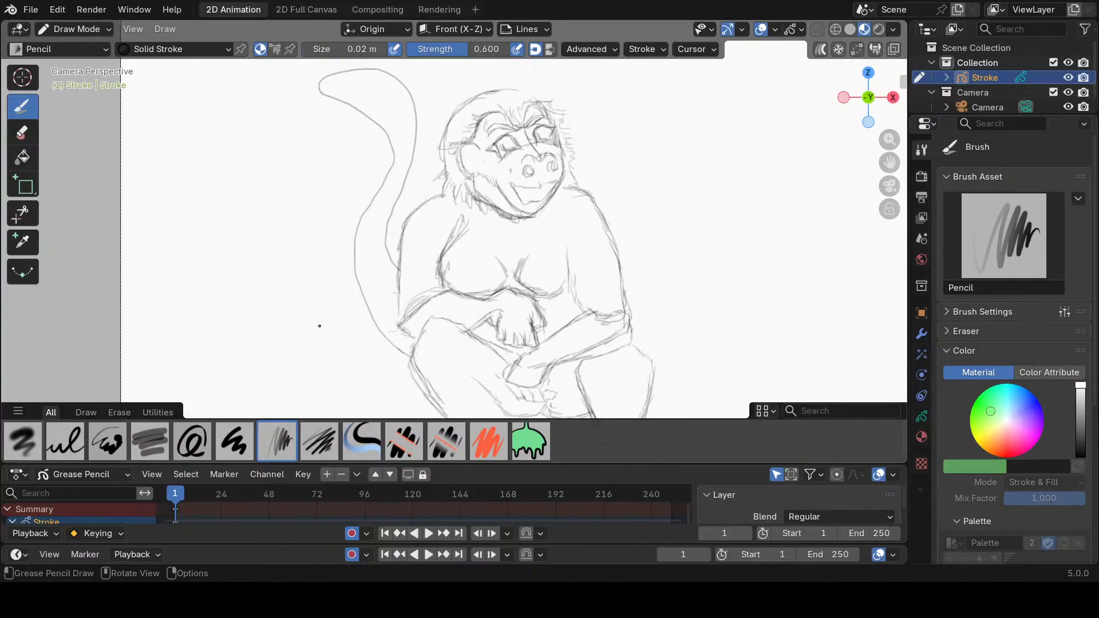
Erase the tail's upper half, and redraw it thicker, curving over to a blunt, rounded tip away from the head.
mouse_move(337, 73)
left_mouse_down("ctrl")
mouse_move(326, 77)
mouse_move(388, 74)
mouse_move(398, 94)
left_mouse_up("ctrl")
mouse_move(331, 95)
left_mouse_down("ctrl")
mouse_move(319, 84)
mouse_move(384, 150)
mouse_move(357, 211)
left_mouse_up("ctrl")
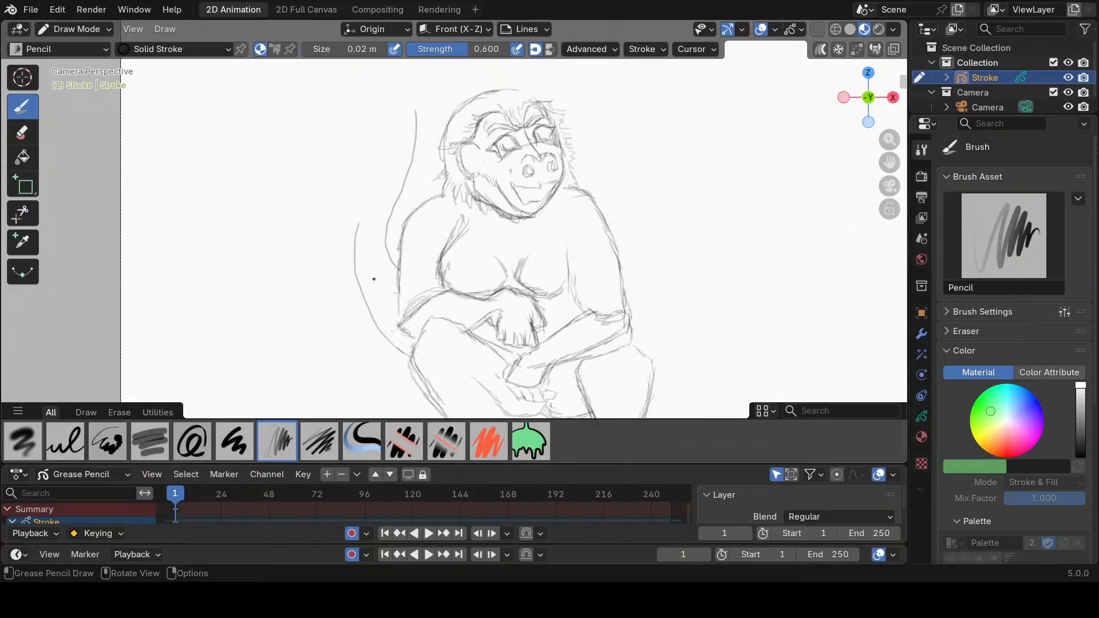
left_click_drag(890, 162, 889, 202)
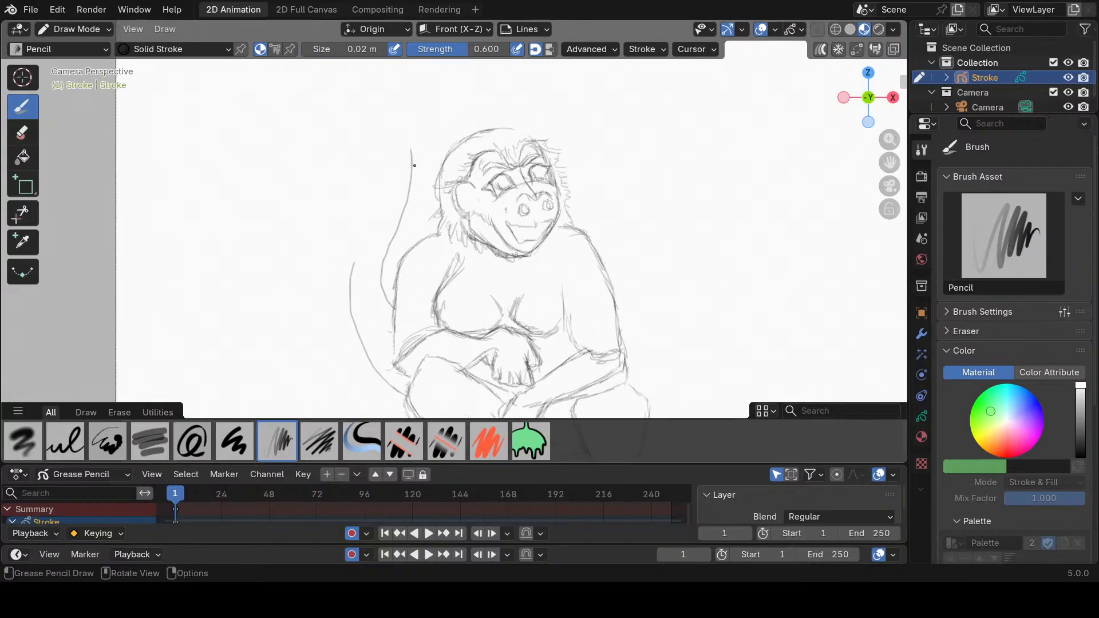
mouse_move(411, 155)
left_mouse_down()
mouse_move(379, 118)
mouse_move(325, 109)
mouse_move(292, 122)
mouse_move(292, 149)
left_mouse_up()
mouse_move(405, 394)
left_mouse_down()
mouse_move(364, 357)
mouse_move(346, 302)
mouse_move(347, 259)
mouse_move(378, 175)
mouse_move(367, 163)
left_mouse_up()
mouse_move(285, 136)
left_mouse_down()
mouse_move(292, 154)
mouse_move(376, 171)
left_mouse_up()
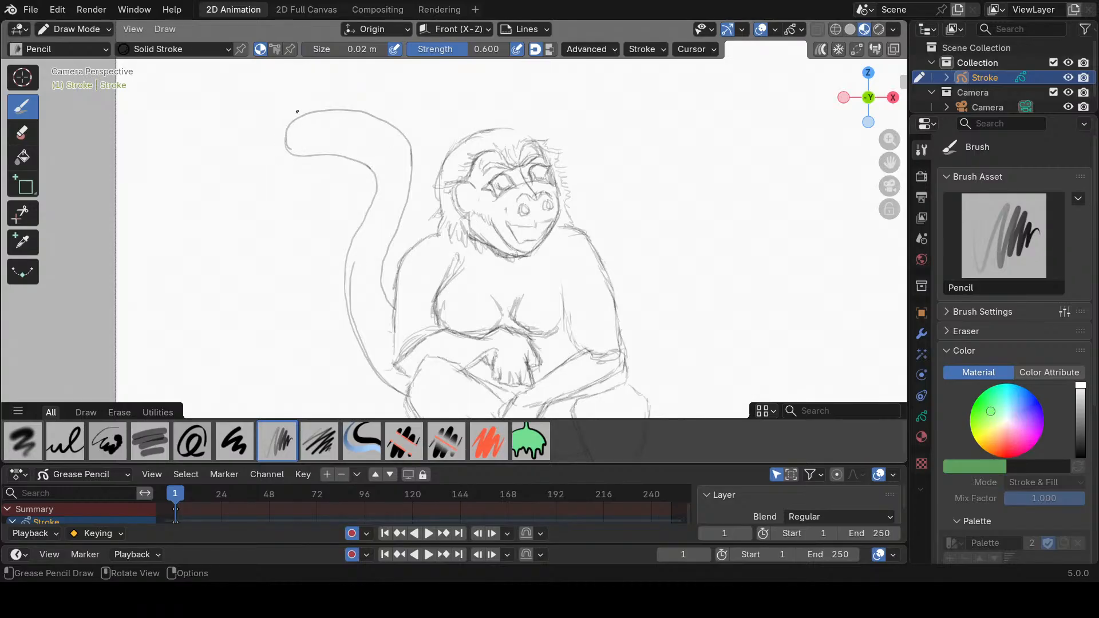
Add short fur strokes inside and around the tail's tip, and retrace the tail's outer curve.
mouse_move(299, 117)
left_mouse_down()
mouse_move(284, 120)
mouse_move(302, 174)
mouse_move(306, 162)
left_mouse_up()
left_click_drag(322, 149, 310, 160)
mouse_move(315, 110)
left_mouse_down()
mouse_move(386, 118)
mouse_move(409, 142)
mouse_move(389, 257)
mouse_move(395, 300)
mouse_move(385, 265)
left_mouse_up()
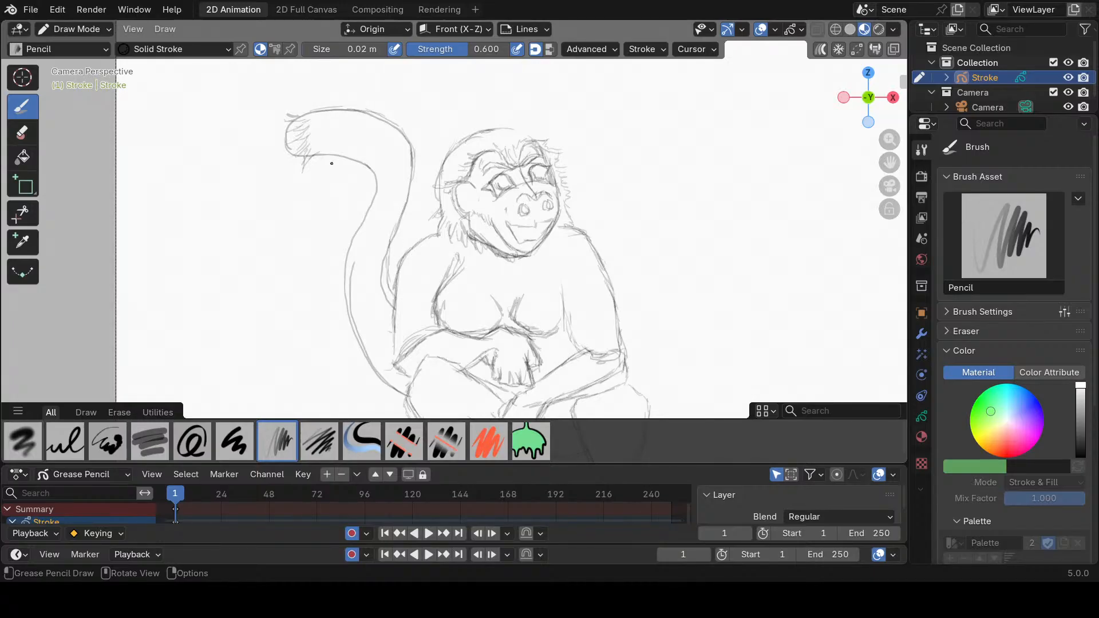
Erase the overlapping lines along the tail's middle and base, and redraw both edges as cleaner contours.
mouse_move(358, 265)
left_mouse_down("ctrl")
mouse_move(361, 307)
mouse_move(374, 285)
mouse_move(385, 307)
mouse_move(374, 296)
left_mouse_up("ctrl")
mouse_move(395, 360)
left_mouse_down()
mouse_move(396, 286)
mouse_move(420, 241)
left_mouse_up()
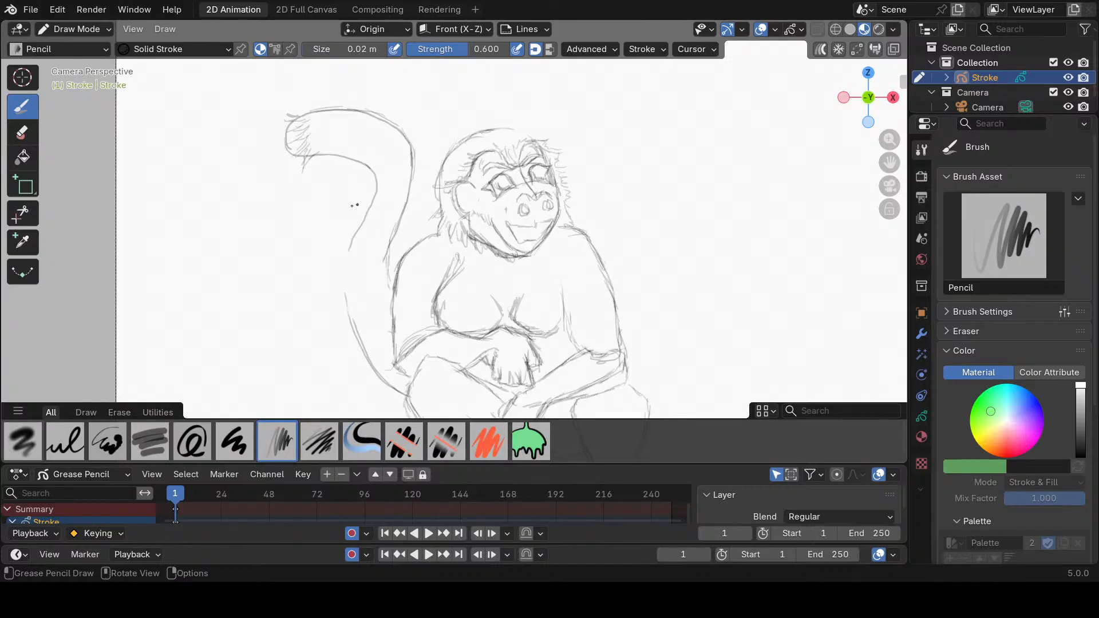
left_click_drag(351, 240, 348, 312)
left_click_drag(392, 243, 393, 289)
Add spiky fur tufts at the tail's tip and around the top and back of the monkey's head.
left_click_drag(317, 155, 313, 173)
left_click_drag(303, 100, 296, 122)
mouse_move(469, 140)
left_mouse_down()
mouse_move(526, 127)
mouse_move(452, 142)
mouse_move(443, 154)
left_mouse_up()
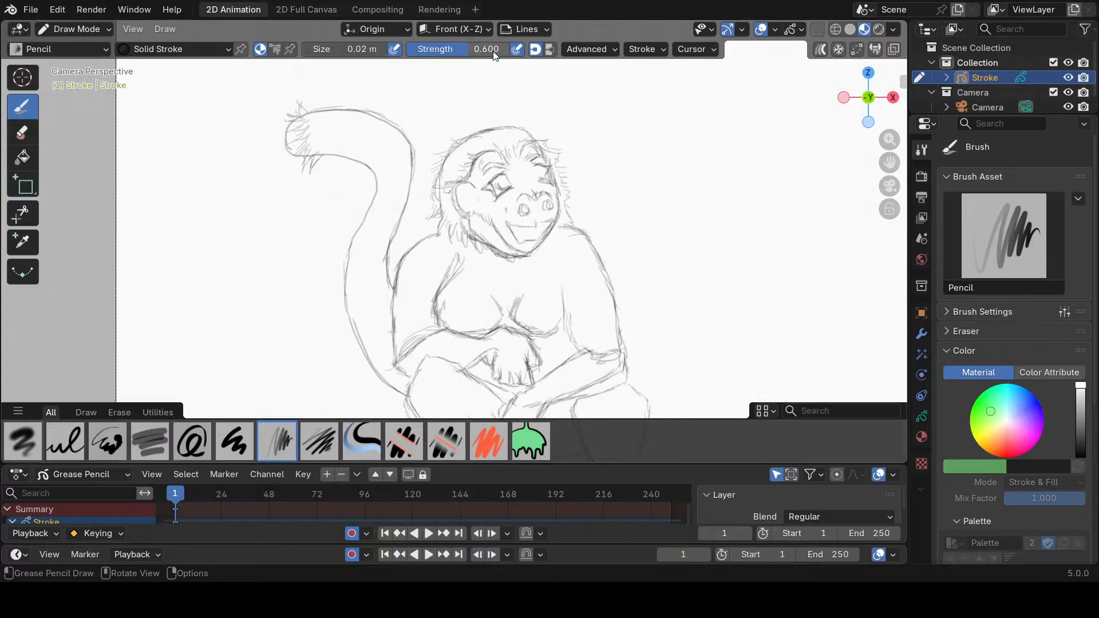
Try a Pencil brush size of 0.1 m, and reduce the size to 0.001 m.
left_click(358, 52)
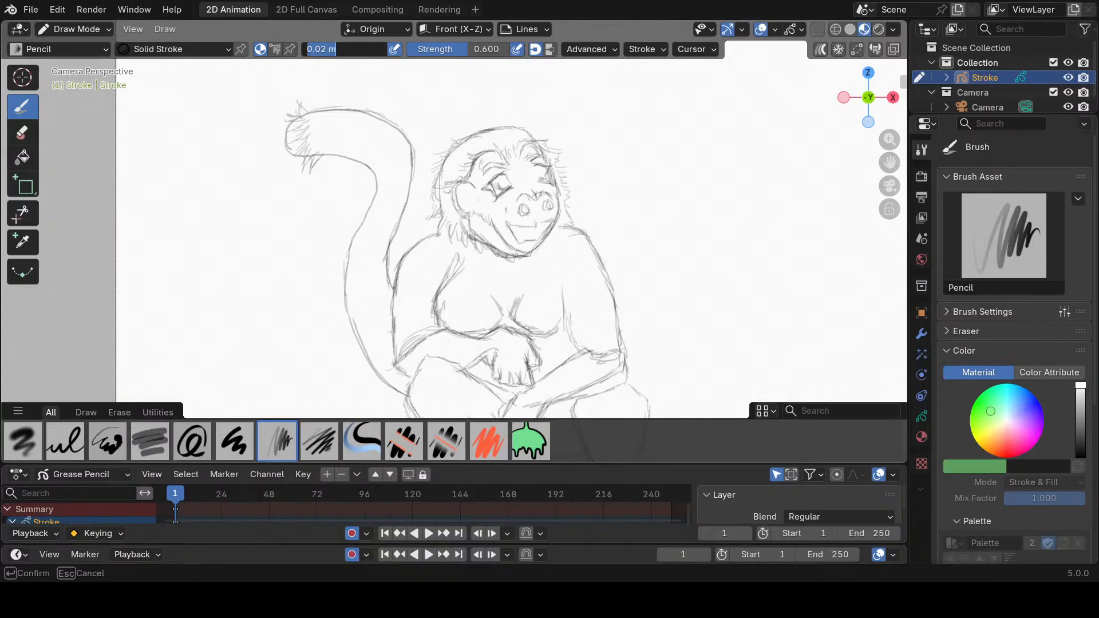
key("BackSpace")
type("0.1")
key("Return")
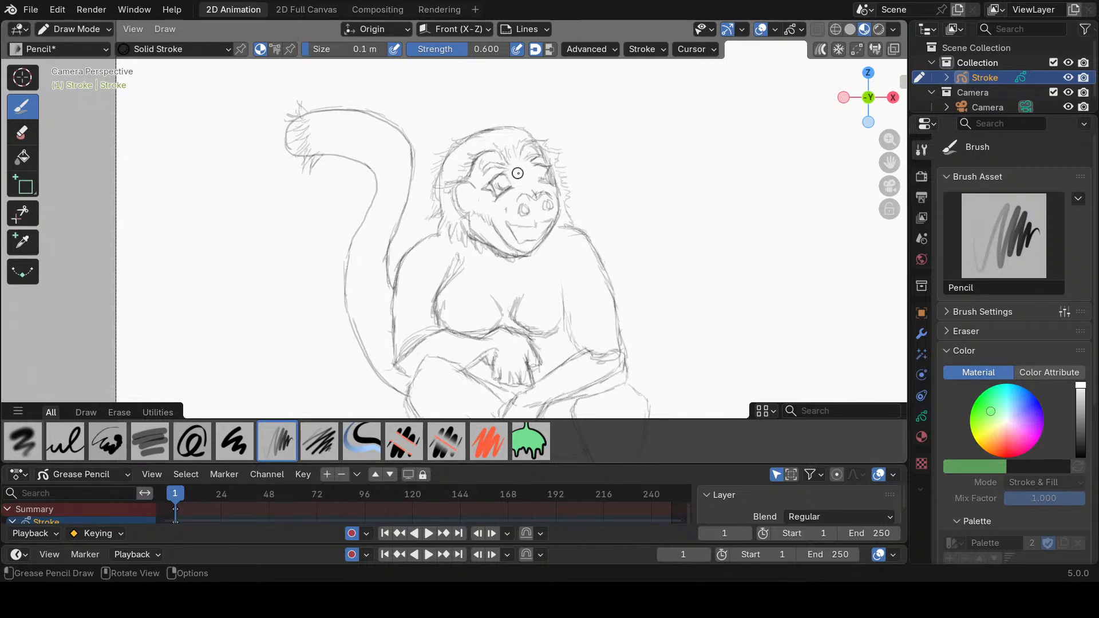
left_click(357, 49)
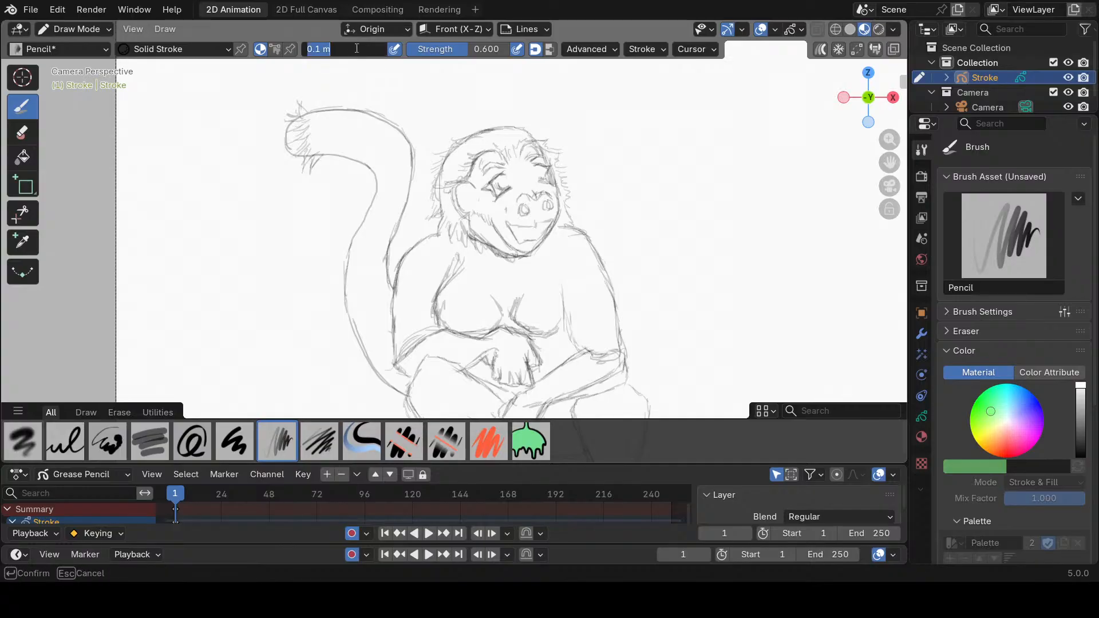
type(".001")
key("Return")
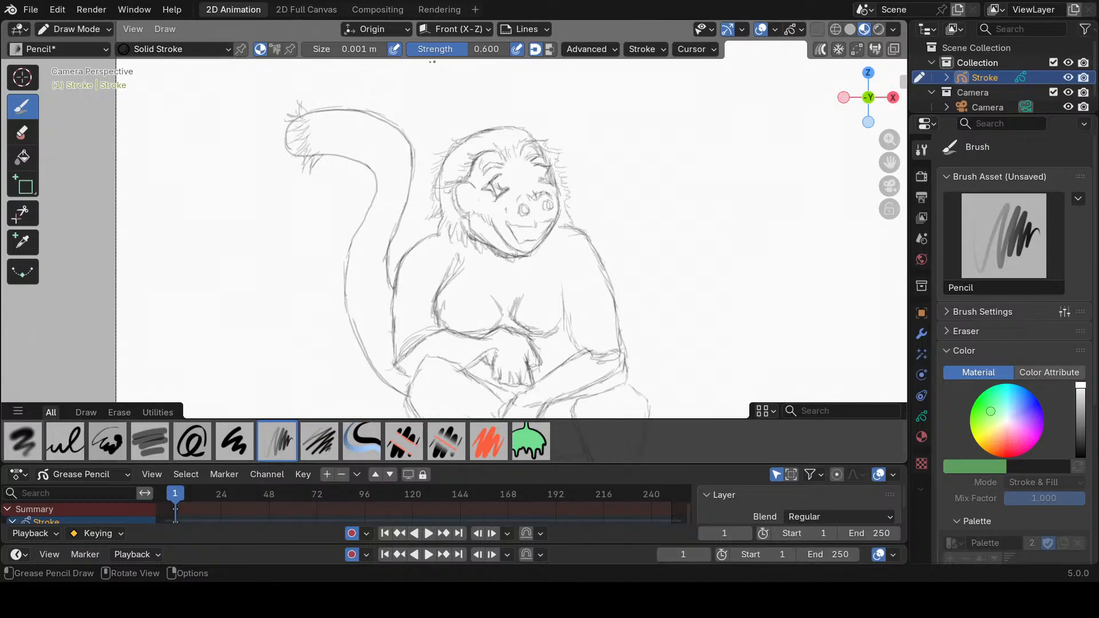
Leave the Pencil brush's strength unchanged and switch to the Ink Pen brush.
left_click(465, 49)
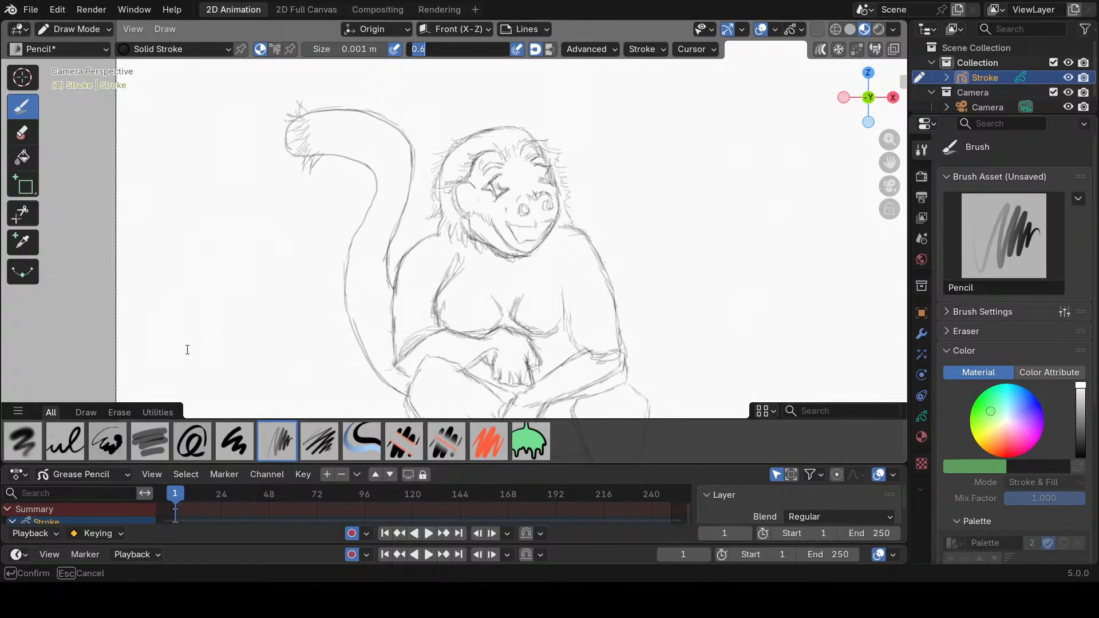
left_click(66, 448)
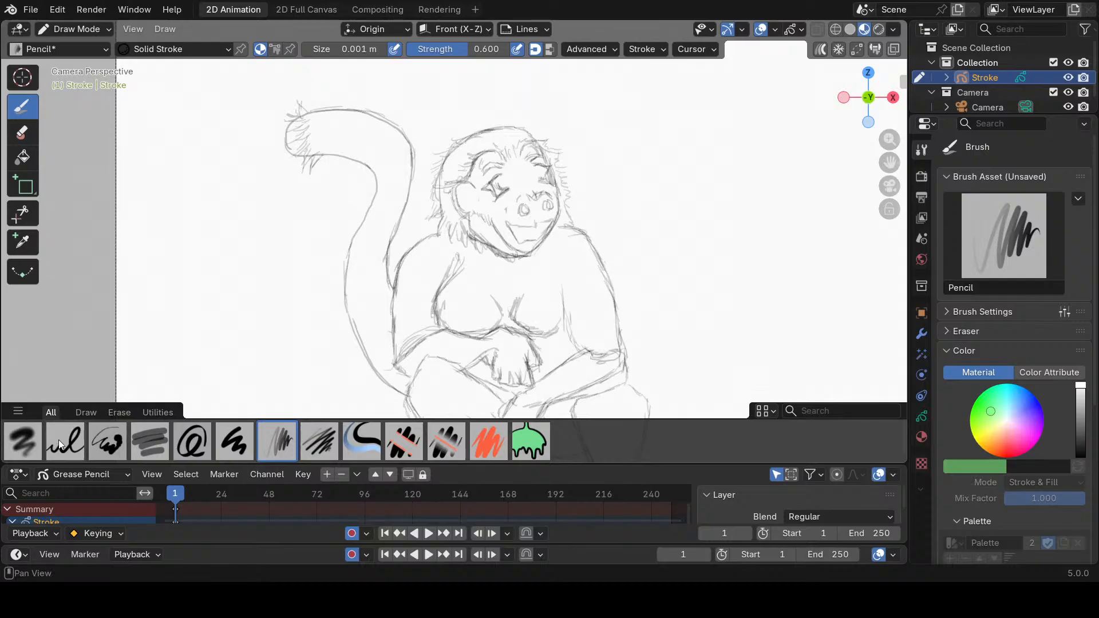
left_click(61, 436)
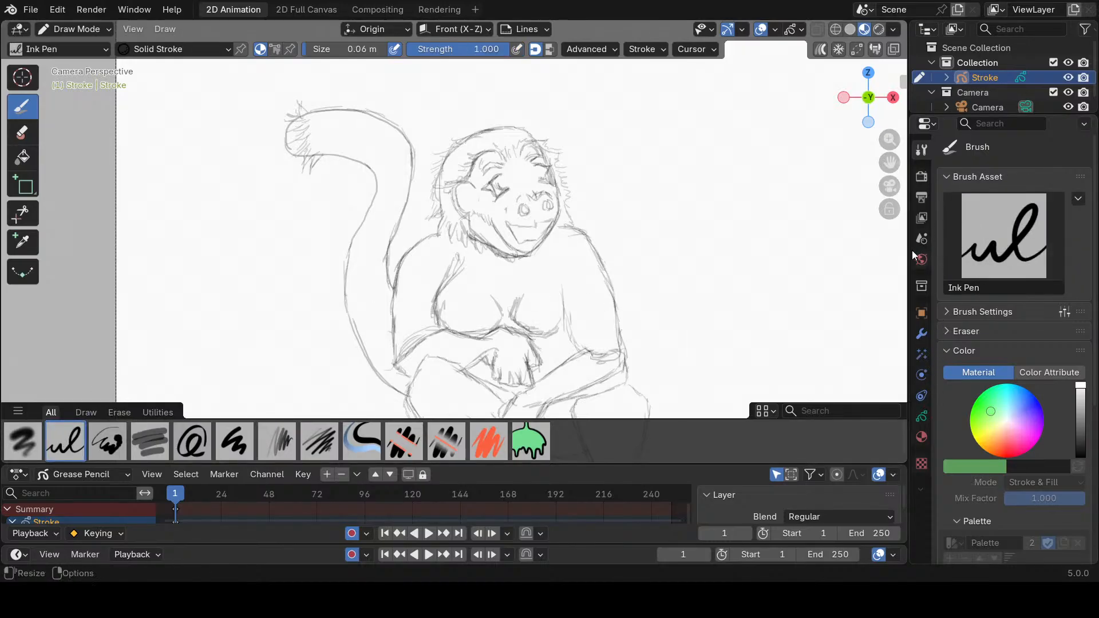
Add a new Grease Pencil layer above the Lines layer of the Stroke object.
left_click(921, 376)
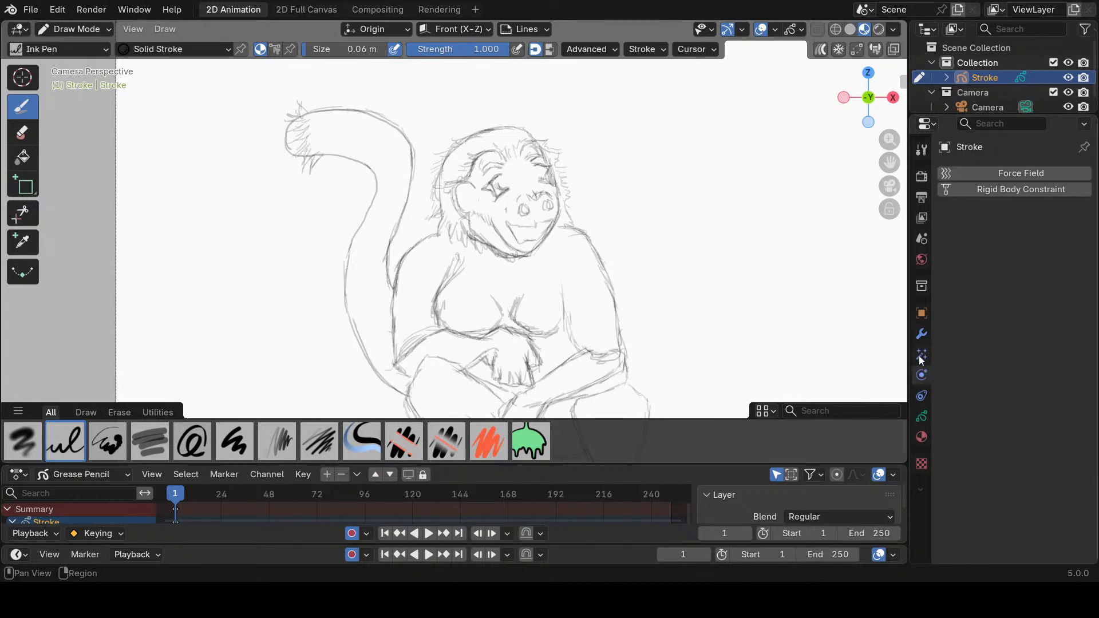
left_click(920, 355)
left_click(921, 335)
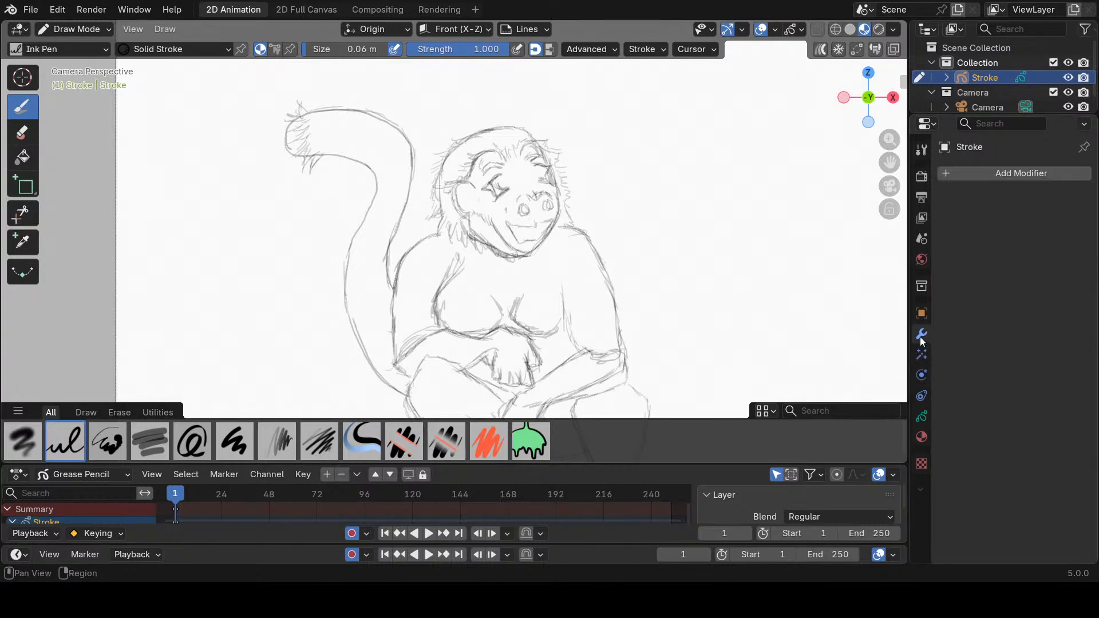
left_click(921, 396)
left_click(922, 417)
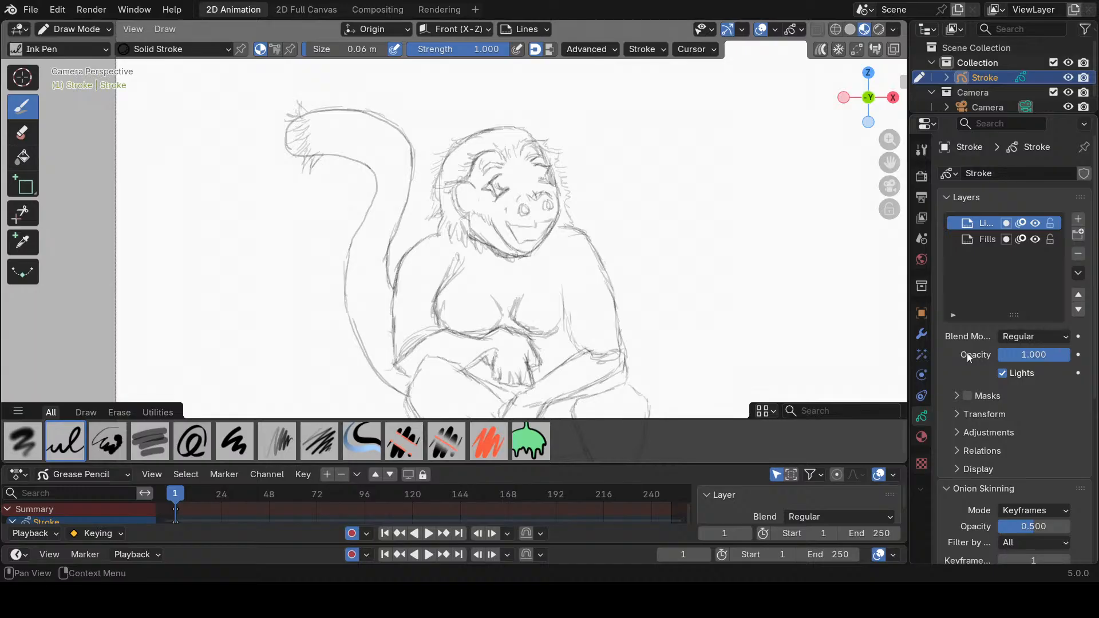
left_click(1079, 220)
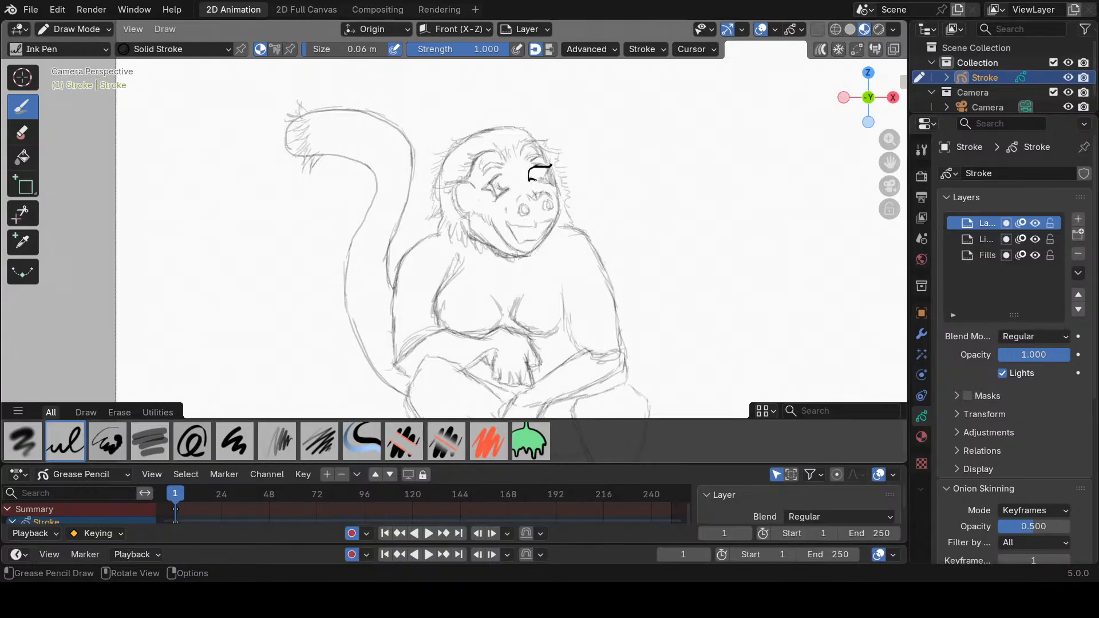
Ink the monkey's facial features over the sketch: eyes, nose, smiling mouth, ear and the brow nearest the ear.
mouse_move(539, 181)
left_mouse_down()
mouse_move(551, 163)
mouse_move(477, 184)
left_mouse_up()
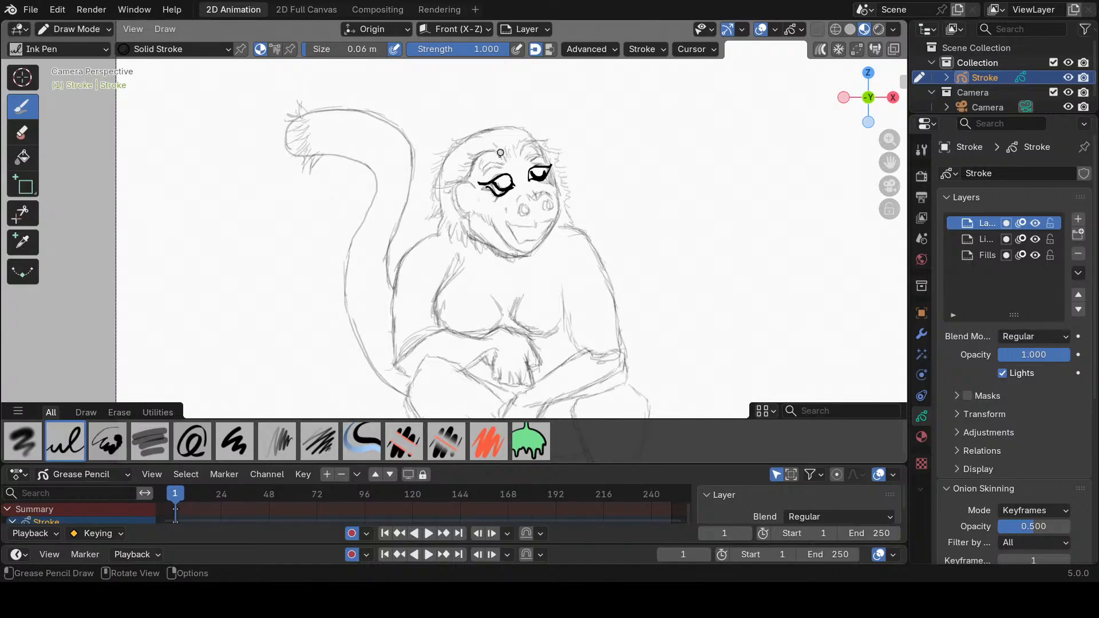
left_click_drag(505, 176, 504, 178)
left_click_drag(548, 220, 557, 214)
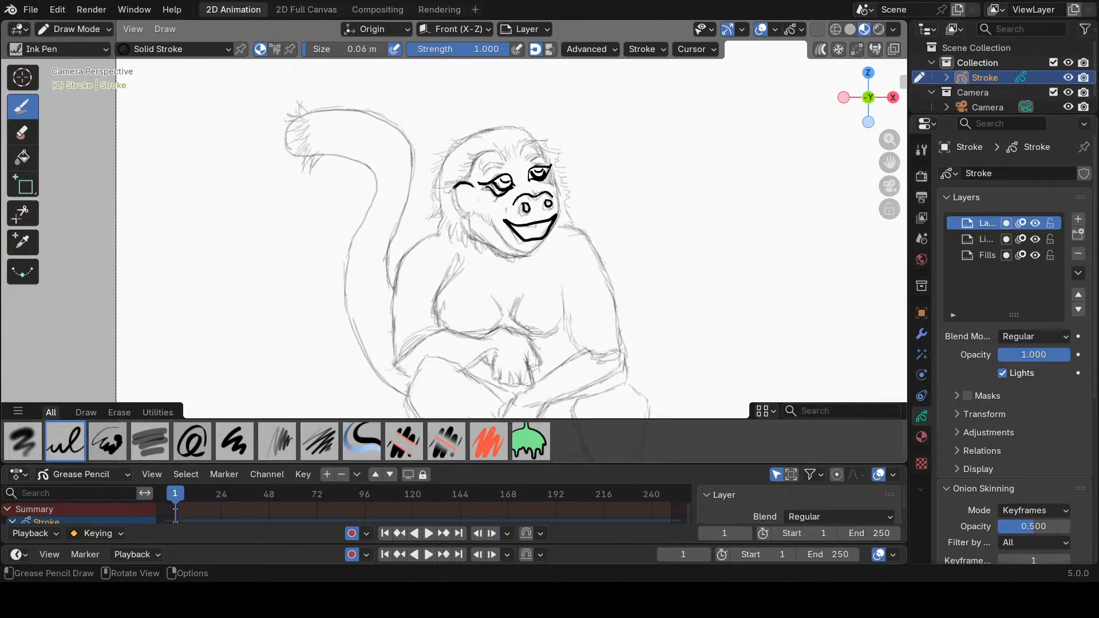
mouse_move(458, 213)
left_mouse_down()
mouse_move(468, 213)
mouse_move(462, 202)
left_mouse_up()
left_click_drag(507, 164, 484, 173)
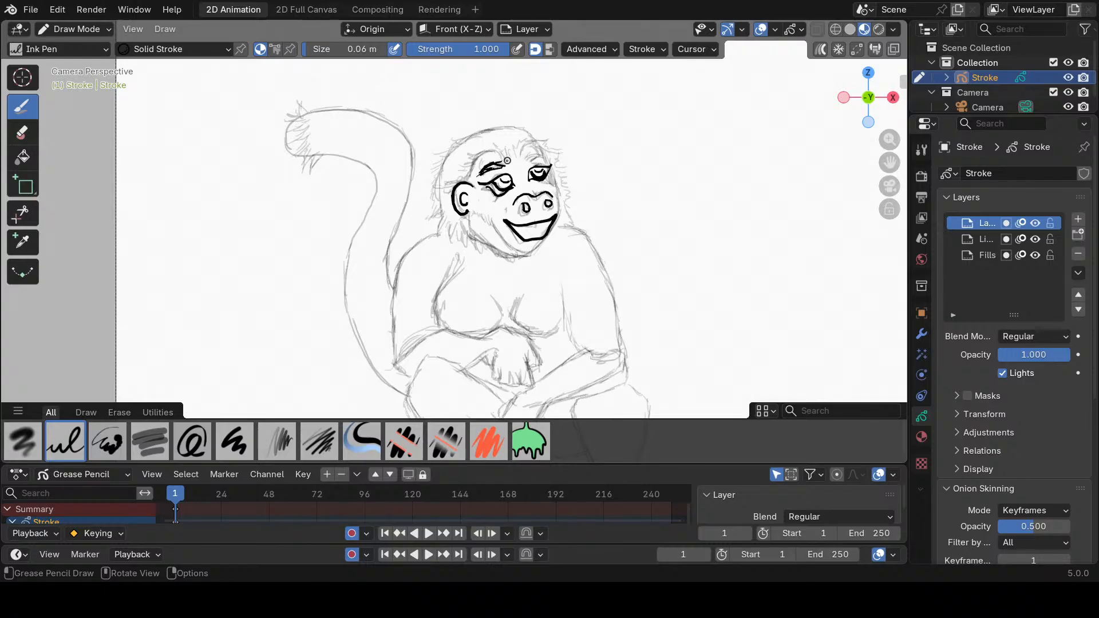
Ink the spiky fur along the forehead, both cheeks and chin, and over the top and back of the head.
left_click_drag(502, 152, 501, 161)
left_click_drag(478, 162, 461, 171)
left_click_drag(516, 142, 514, 159)
mouse_move(522, 140)
left_mouse_down()
mouse_move(519, 156)
mouse_move(546, 150)
left_mouse_up()
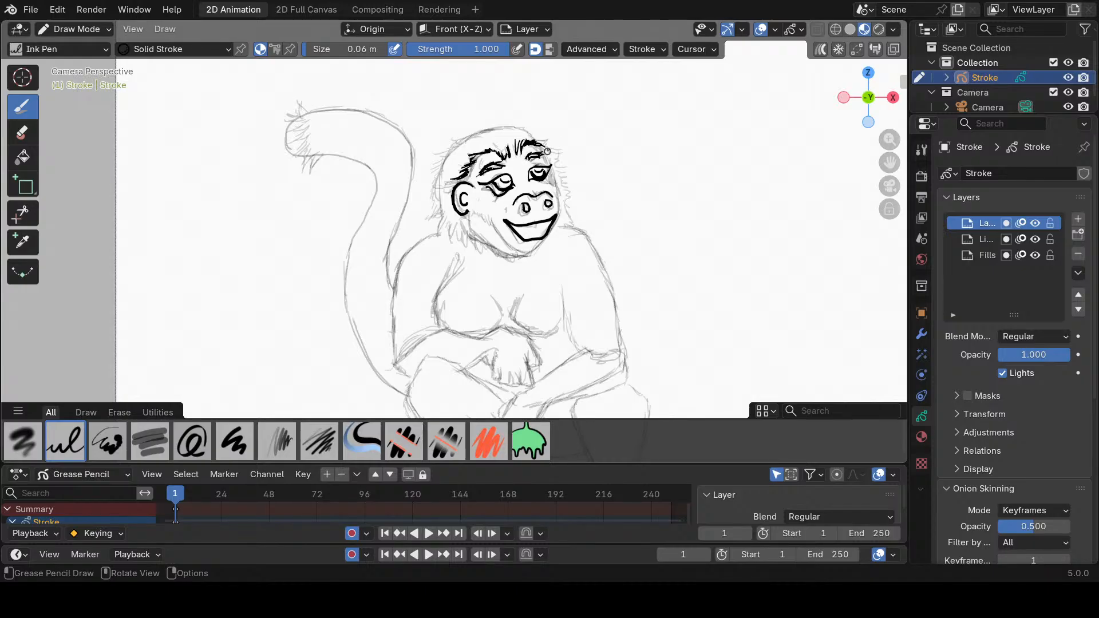
mouse_move(541, 147)
left_mouse_down()
mouse_move(578, 180)
mouse_move(567, 204)
mouse_move(580, 228)
left_mouse_up()
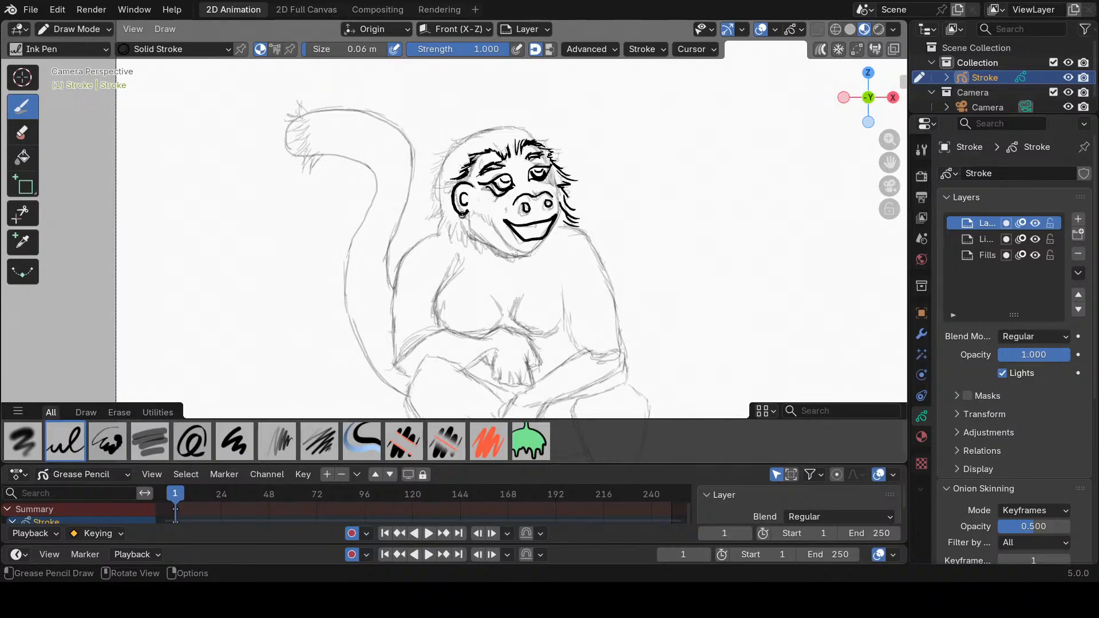
left_click_drag(463, 215, 463, 258)
mouse_move(481, 217)
left_mouse_down()
mouse_move(476, 232)
mouse_move(496, 246)
mouse_move(524, 256)
mouse_move(542, 242)
left_mouse_up()
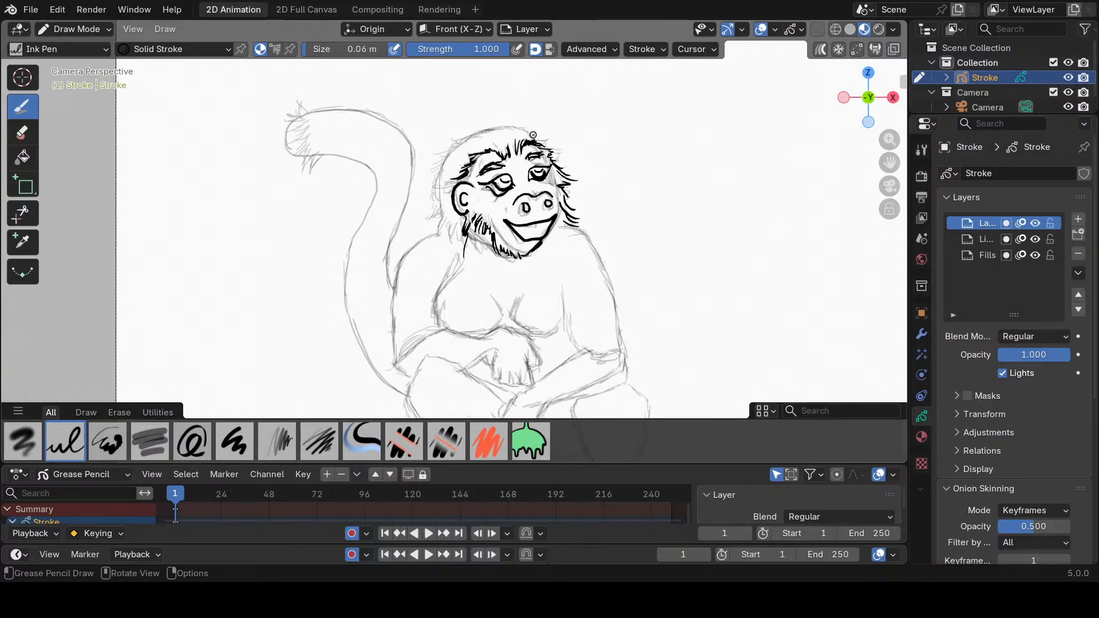
mouse_move(528, 135)
left_mouse_down()
mouse_move(478, 129)
mouse_move(437, 168)
mouse_move(440, 228)
mouse_move(464, 259)
left_mouse_up()
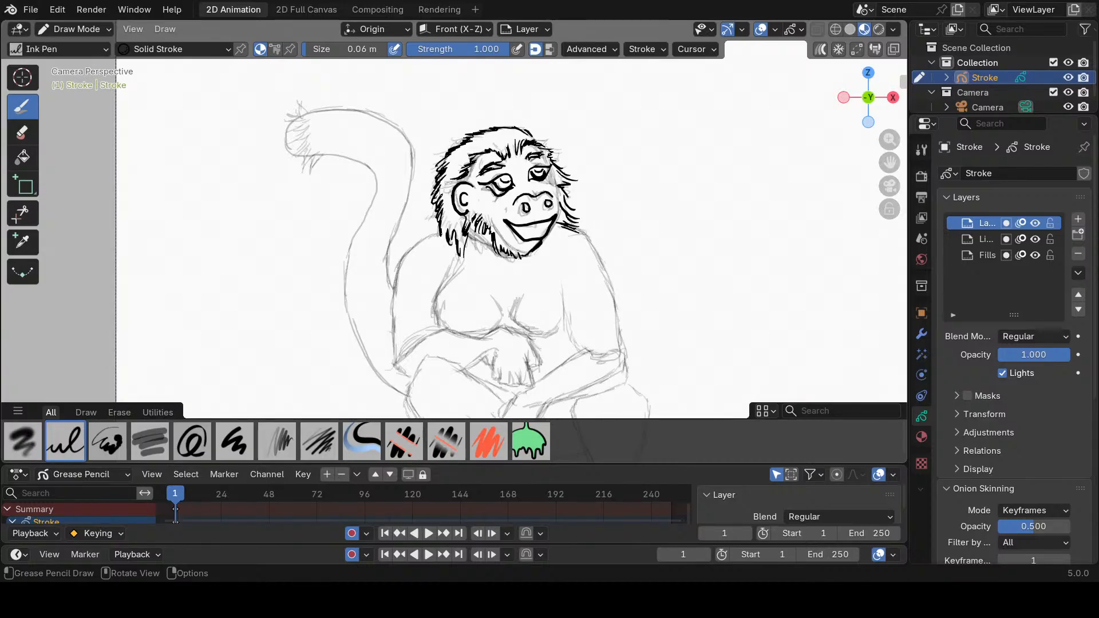
Ink the shoulder and arm on the drawing's right side, including the forearm, the hanging hand and the upper arm's inner edge.
mouse_move(574, 232)
left_mouse_down()
mouse_move(606, 277)
mouse_move(620, 350)
left_mouse_up()
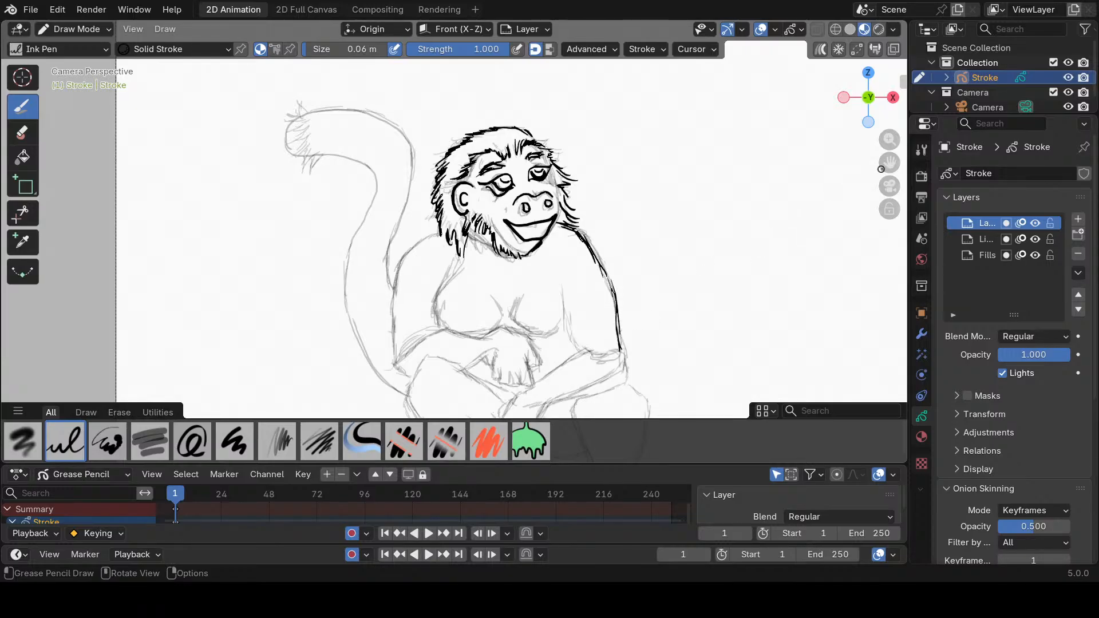
left_click_drag(890, 163, 874, 131)
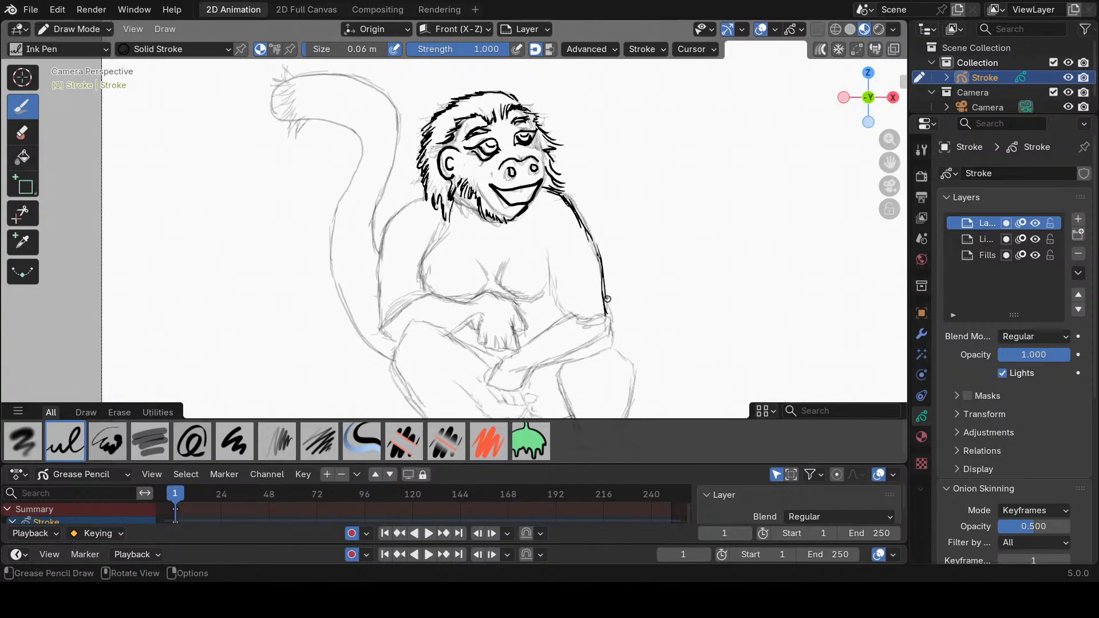
left_click_drag(601, 290, 605, 352)
mouse_move(523, 387)
left_mouse_down()
mouse_move(548, 365)
mouse_move(605, 350)
left_mouse_up()
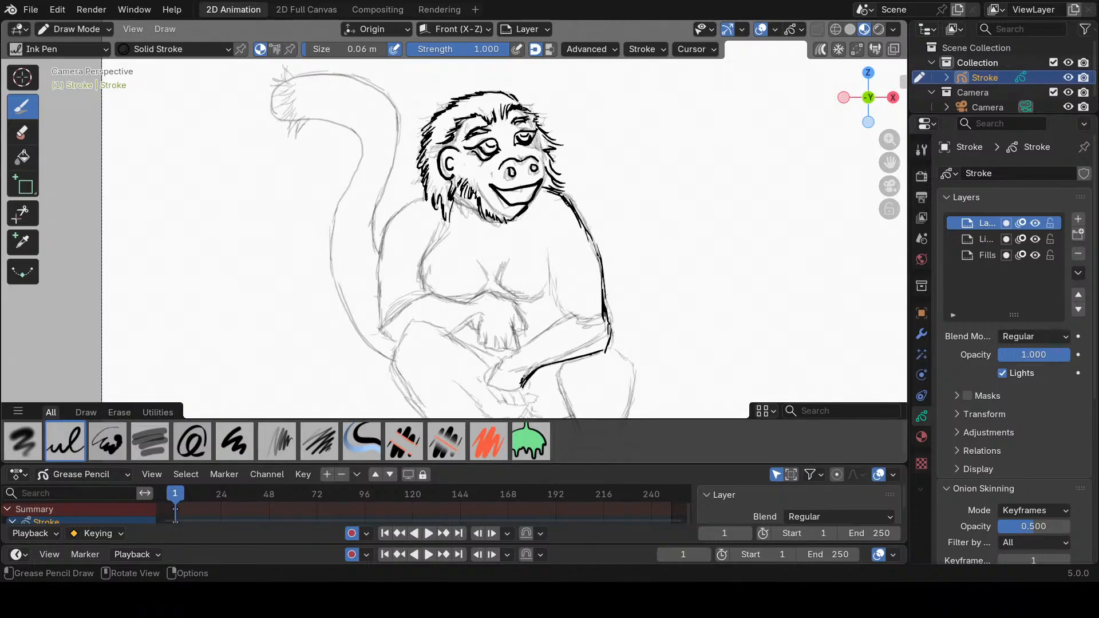
mouse_move(522, 385)
left_mouse_down()
mouse_move(541, 361)
mouse_move(607, 329)
left_mouse_up()
mouse_move(488, 384)
left_mouse_down()
mouse_move(527, 383)
mouse_move(539, 397)
left_mouse_up()
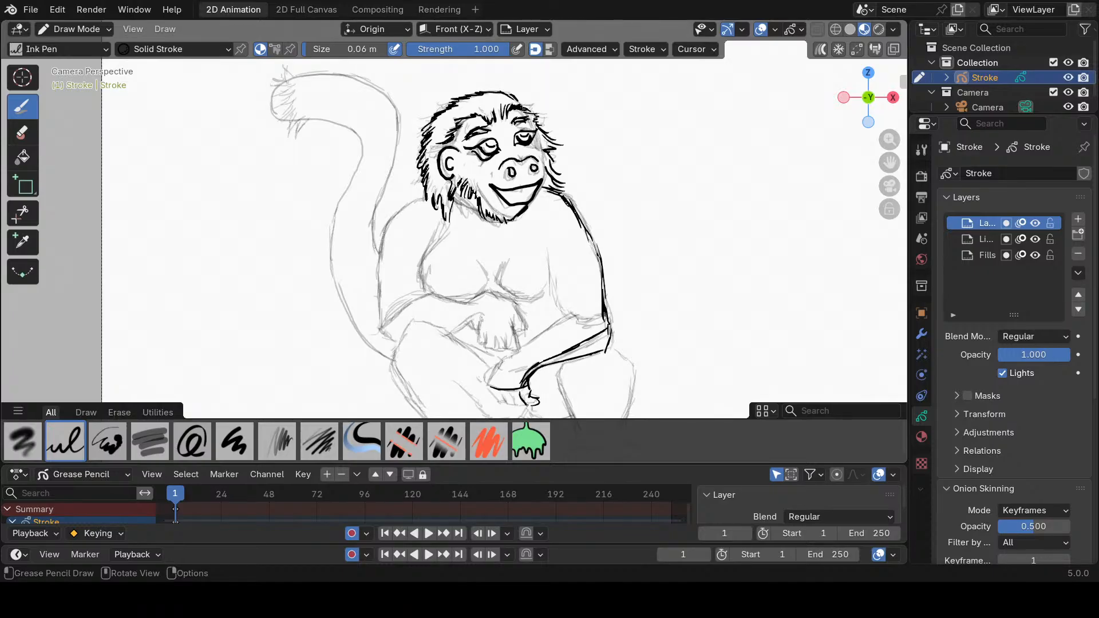
mouse_move(511, 396)
left_mouse_down()
mouse_move(516, 405)
mouse_move(498, 402)
left_mouse_up()
left_click_drag(486, 374, 501, 363)
left_click_drag(491, 374, 564, 314)
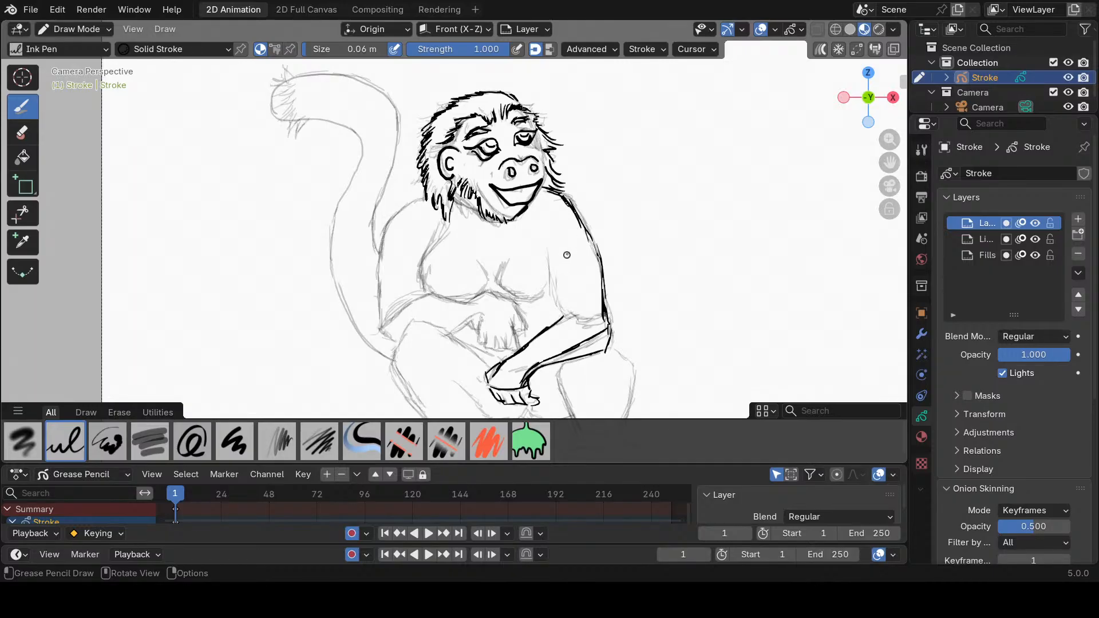
left_click_drag(551, 257, 559, 312)
Ink the arm on the drawing's left side with furry inner and outer edges, plus its forearm and resting hand.
left_click_drag(439, 229, 420, 287)
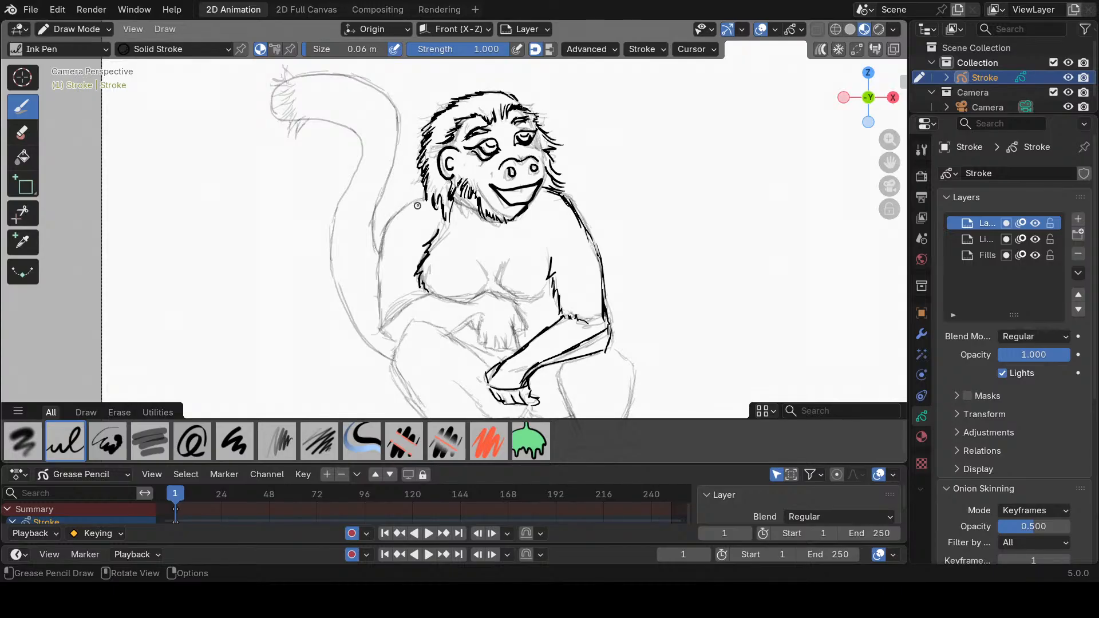
mouse_move(421, 201)
left_mouse_down()
mouse_move(394, 216)
mouse_move(377, 258)
left_mouse_up()
left_click_drag(378, 275, 382, 331)
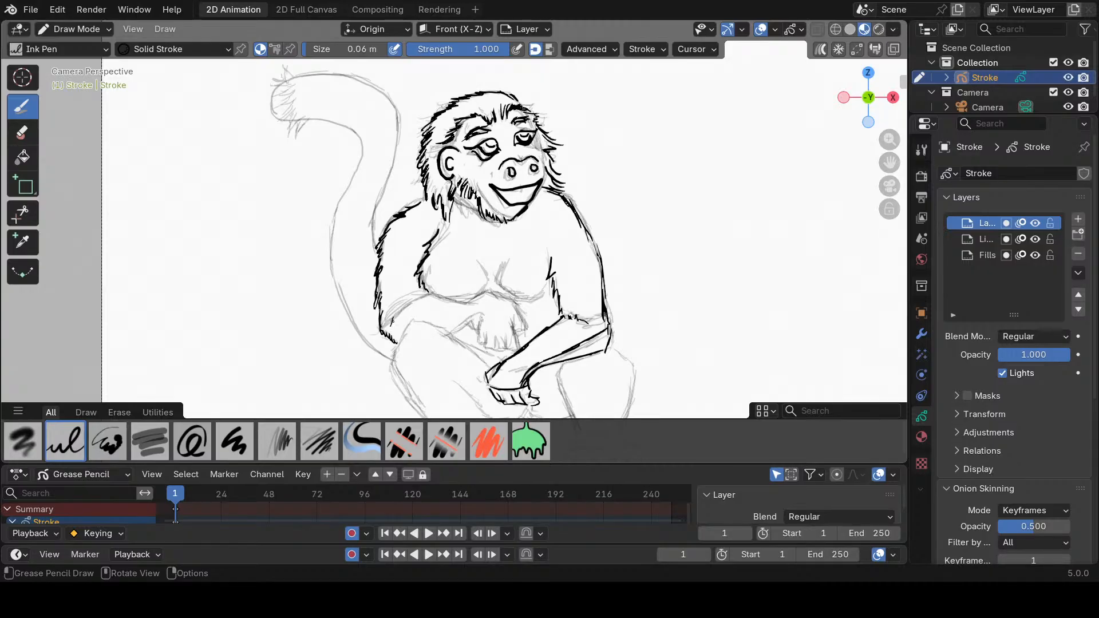
mouse_move(399, 318)
left_mouse_down()
mouse_move(428, 296)
mouse_move(494, 294)
mouse_move(520, 330)
left_mouse_up()
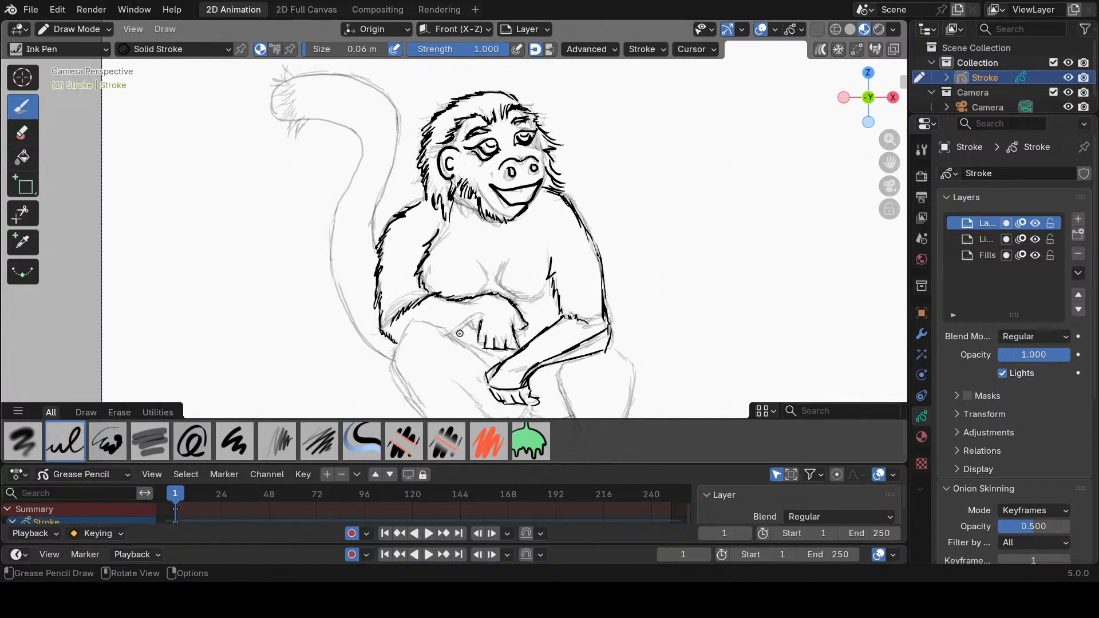
left_click_drag(456, 331, 473, 320)
Ink the tops of both knees, the right chest fold, and the sides of the lower leg on the drawing's right.
mouse_move(393, 361)
left_mouse_down()
mouse_move(414, 319)
mouse_move(503, 357)
left_mouse_up()
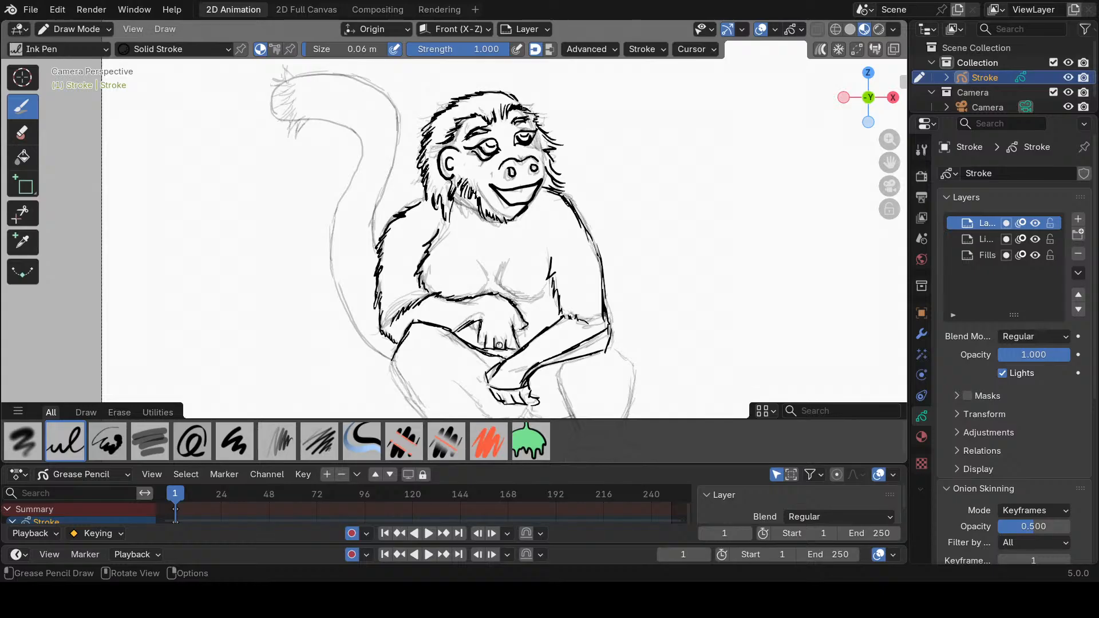
mouse_move(567, 377)
left_mouse_down()
mouse_move(609, 348)
mouse_move(645, 369)
left_mouse_up()
left_click_drag(888, 163, 895, 94)
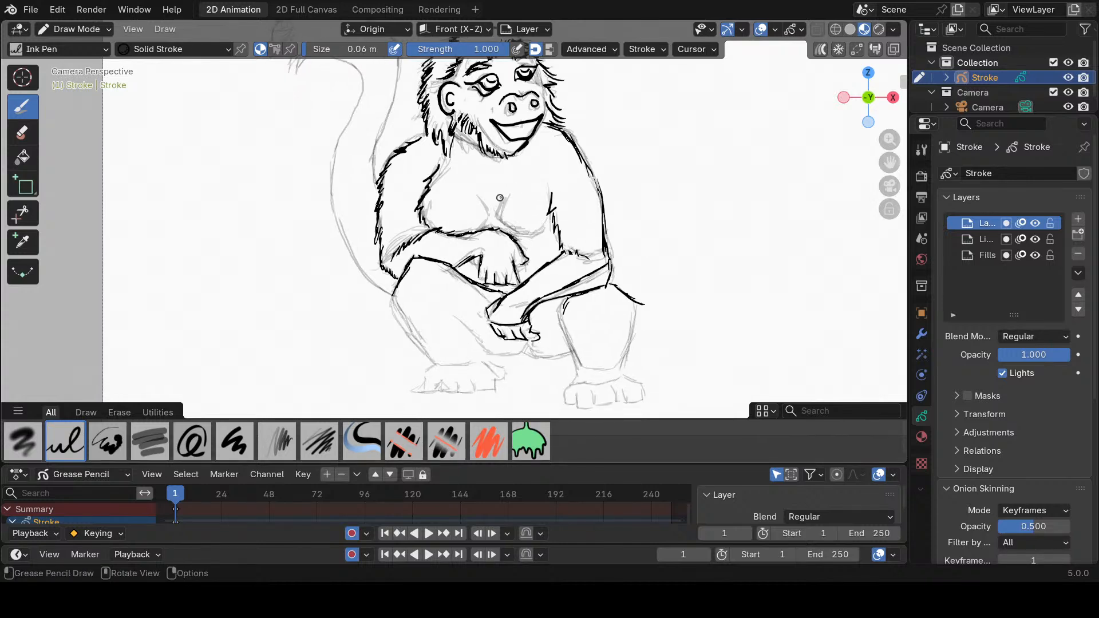
mouse_move(500, 198)
left_mouse_down()
mouse_move(497, 224)
mouse_move(528, 236)
left_mouse_up()
left_click_drag(563, 323, 584, 377)
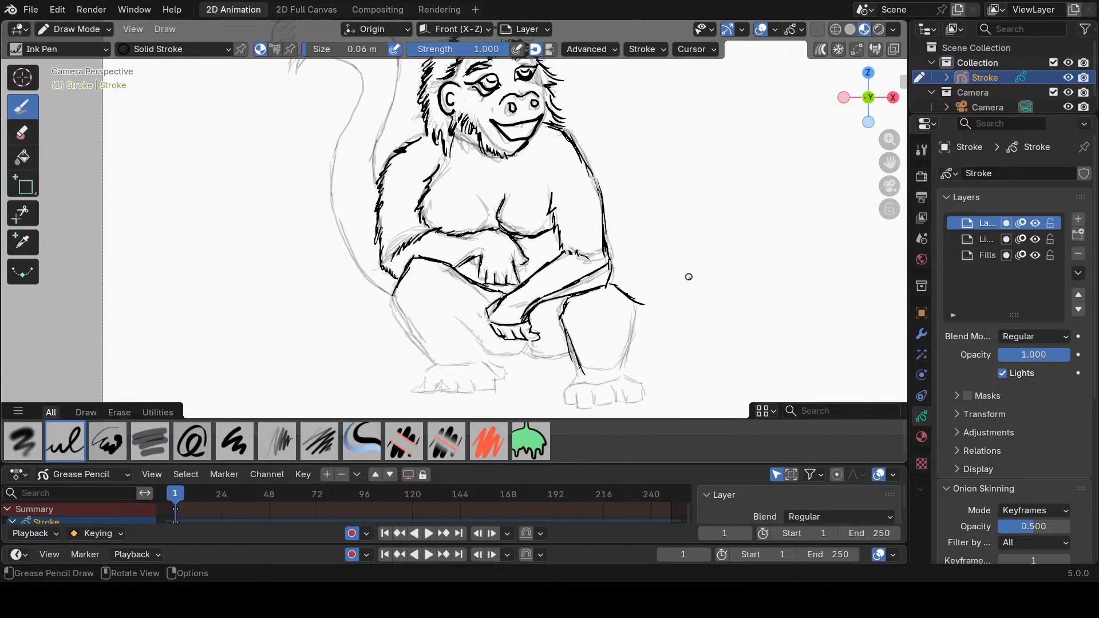
mouse_move(640, 306)
left_mouse_down()
mouse_move(616, 373)
mouse_move(629, 368)
left_mouse_up()
Ink the seat line between the legs and the contours and toed foot of the leg on the drawing's left.
left_click_drag(455, 314, 496, 355)
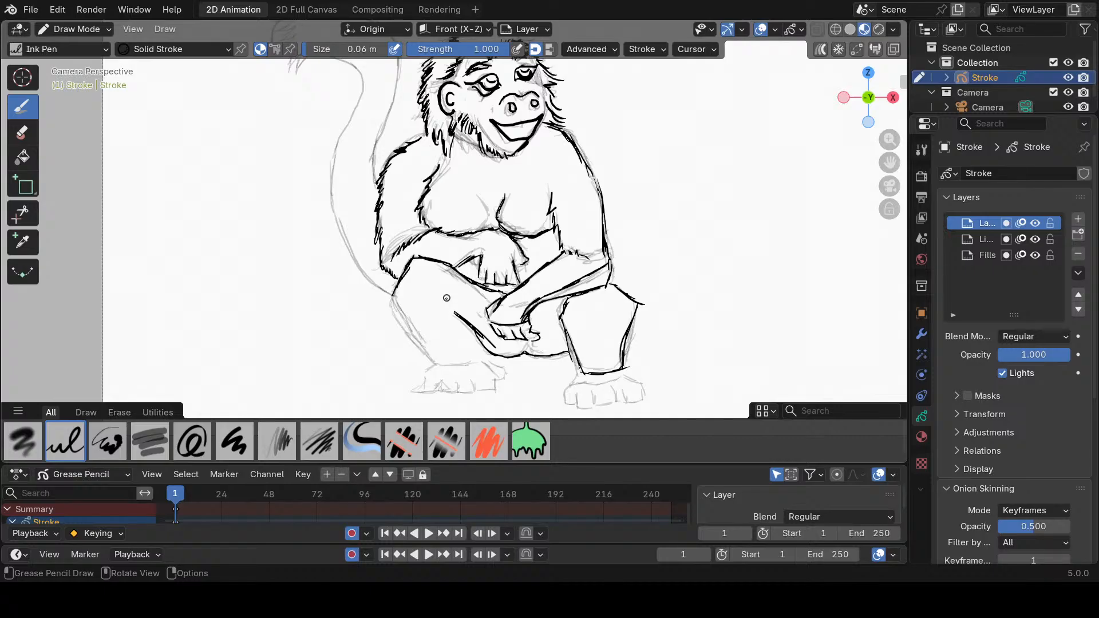
mouse_move(445, 299)
left_mouse_down()
mouse_move(503, 368)
mouse_move(496, 392)
left_mouse_up()
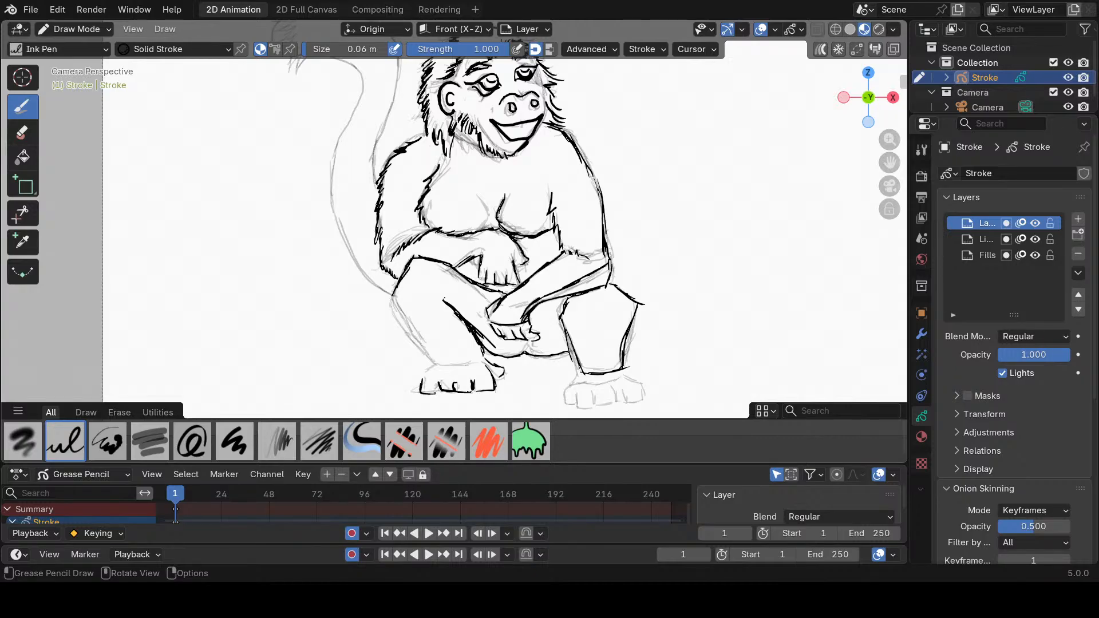
left_click_drag(426, 375, 441, 361)
left_click_drag(428, 357, 396, 297)
Ink both edges and the rounded end of the curled tail, and add spiky fur tufts around its tip.
left_click_drag(890, 164, 865, 189)
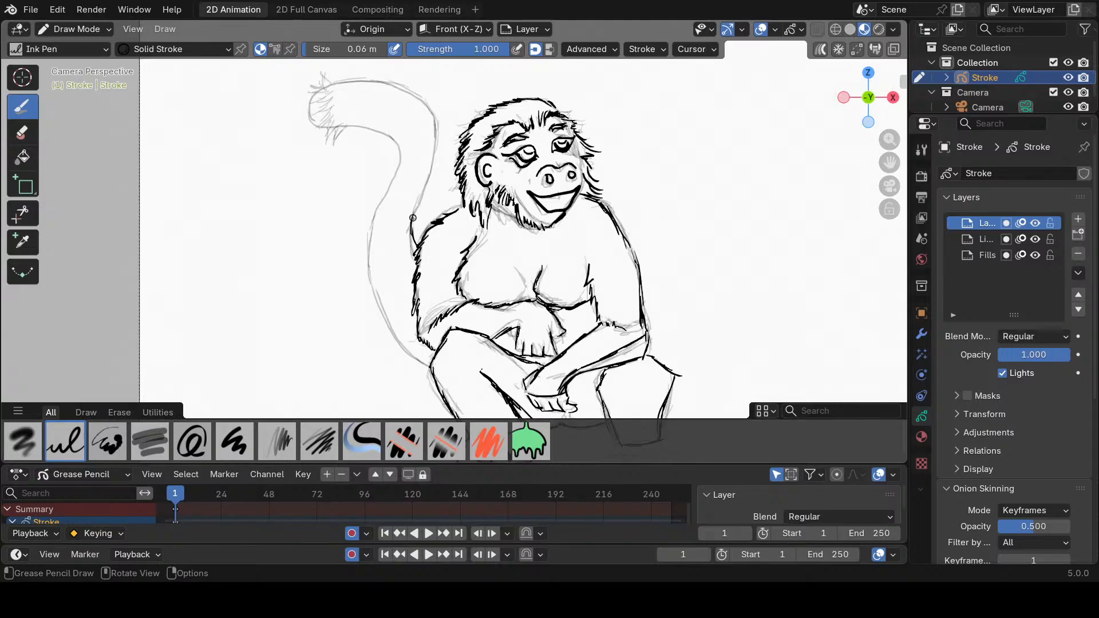
left_click_drag(424, 202, 437, 159)
left_click_drag(318, 94, 329, 85)
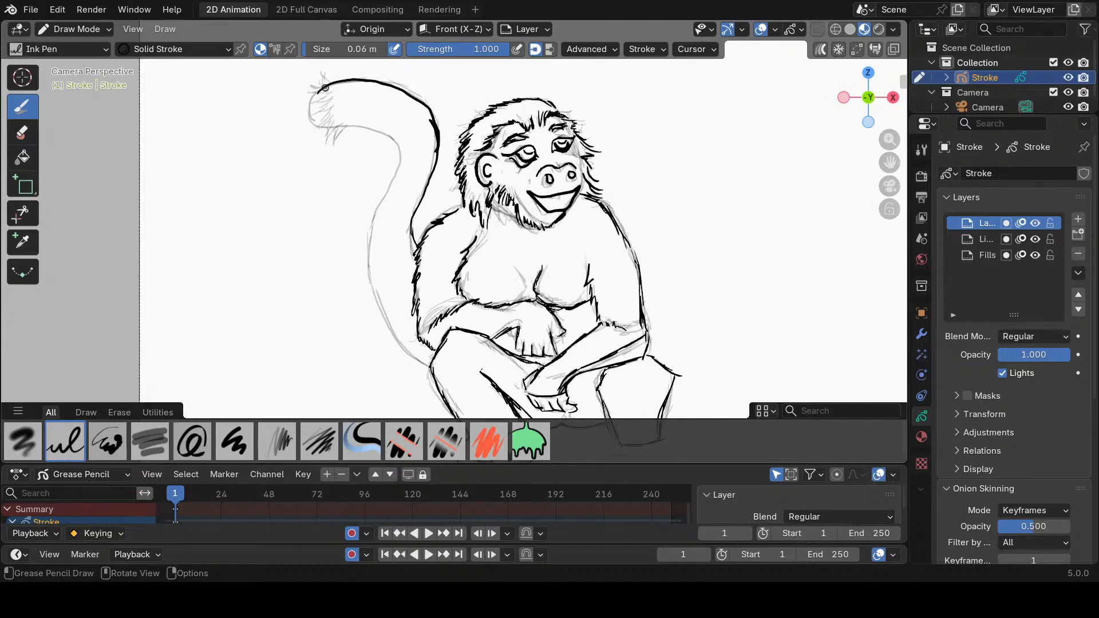
mouse_move(316, 95)
left_mouse_down()
mouse_move(313, 111)
mouse_move(376, 132)
mouse_move(392, 175)
left_mouse_up()
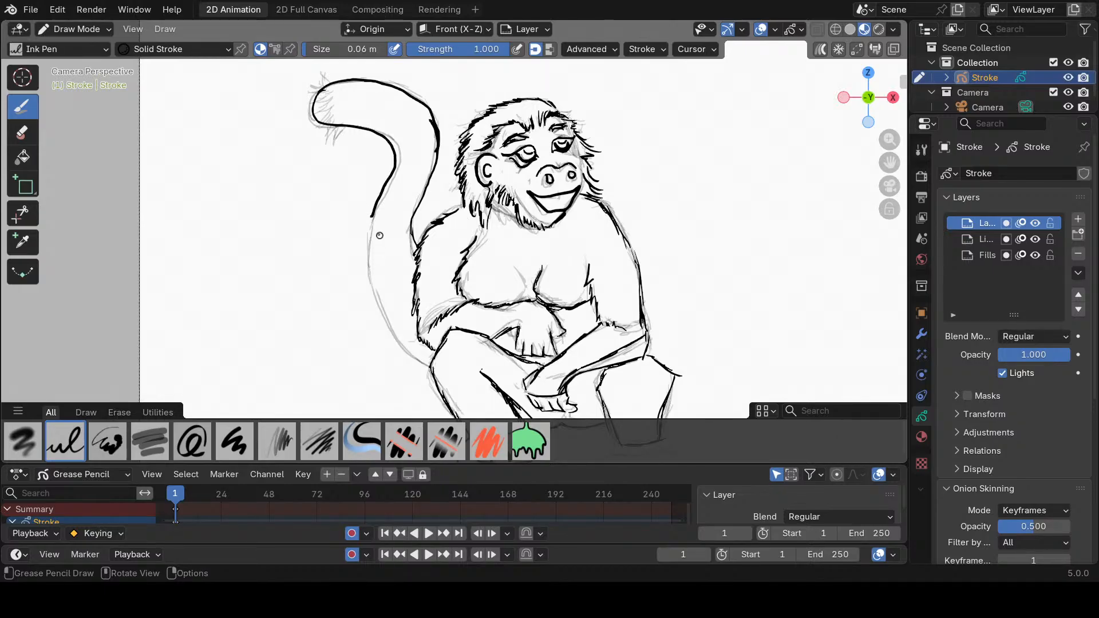
mouse_move(371, 229)
left_mouse_down()
mouse_move(374, 292)
mouse_move(394, 335)
left_mouse_up()
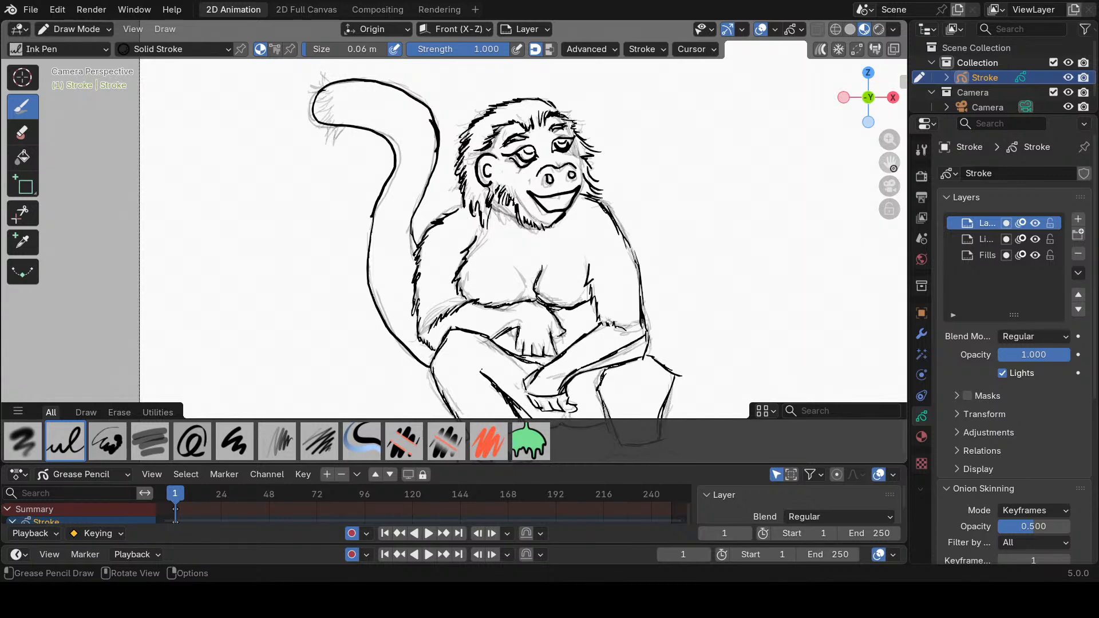
left_click_drag(890, 163, 919, 226)
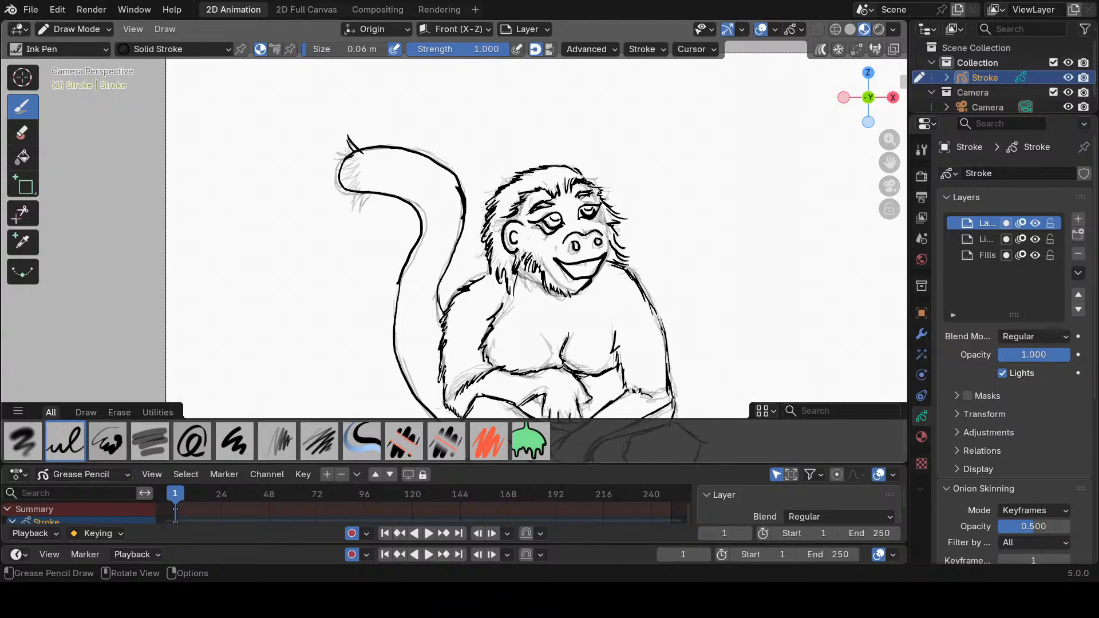
mouse_move(346, 155)
left_mouse_down()
mouse_move(328, 158)
mouse_move(329, 173)
mouse_move(341, 174)
mouse_move(343, 196)
mouse_move(358, 185)
mouse_move(352, 210)
mouse_move(361, 208)
left_mouse_up()
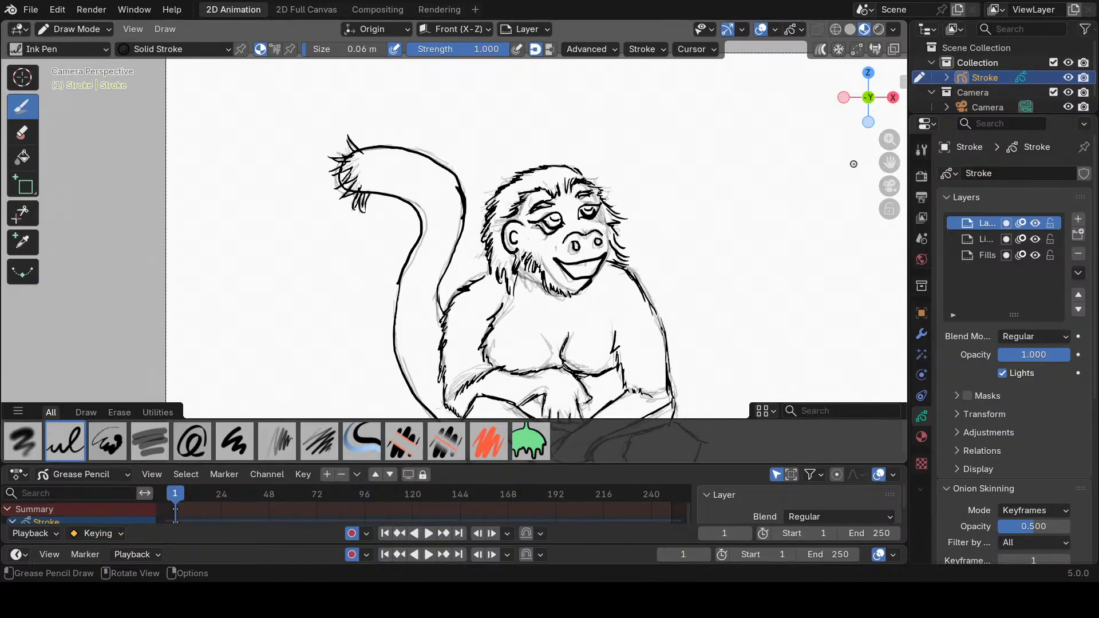
Ink the remaining chest crease and add fur strokes at the armpit, along the beard and beside the right temple.
left_click_drag(544, 336, 549, 355)
left_click_drag(490, 324, 508, 310)
left_click_drag(528, 275, 561, 300)
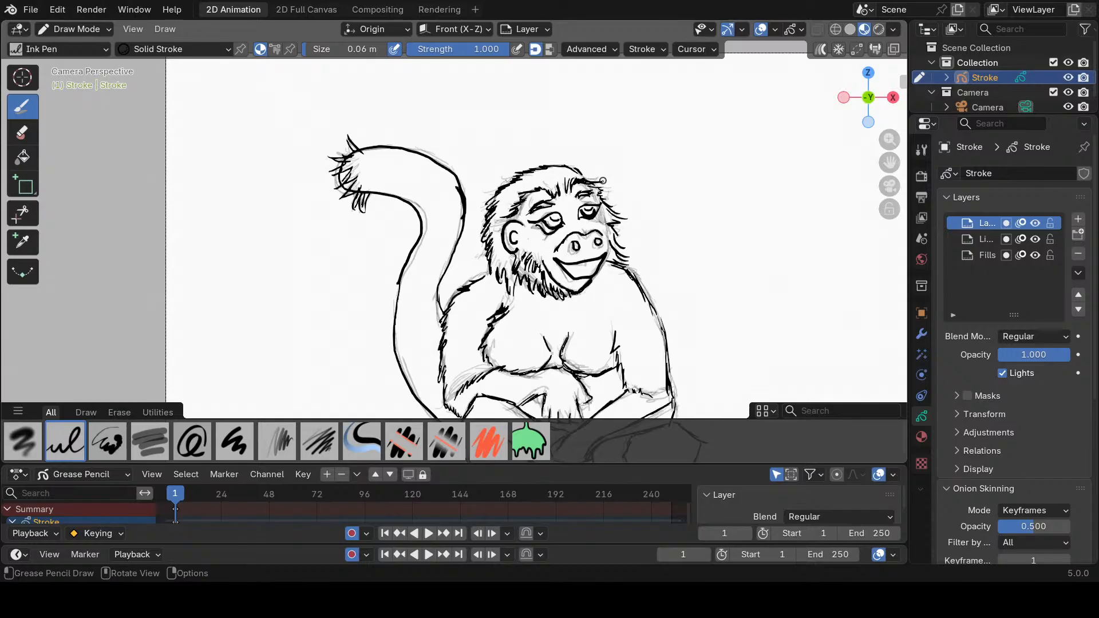
left_click_drag(616, 186, 597, 196)
Delete the Lines layer that holds the rough pencil sketch.
left_click(985, 240)
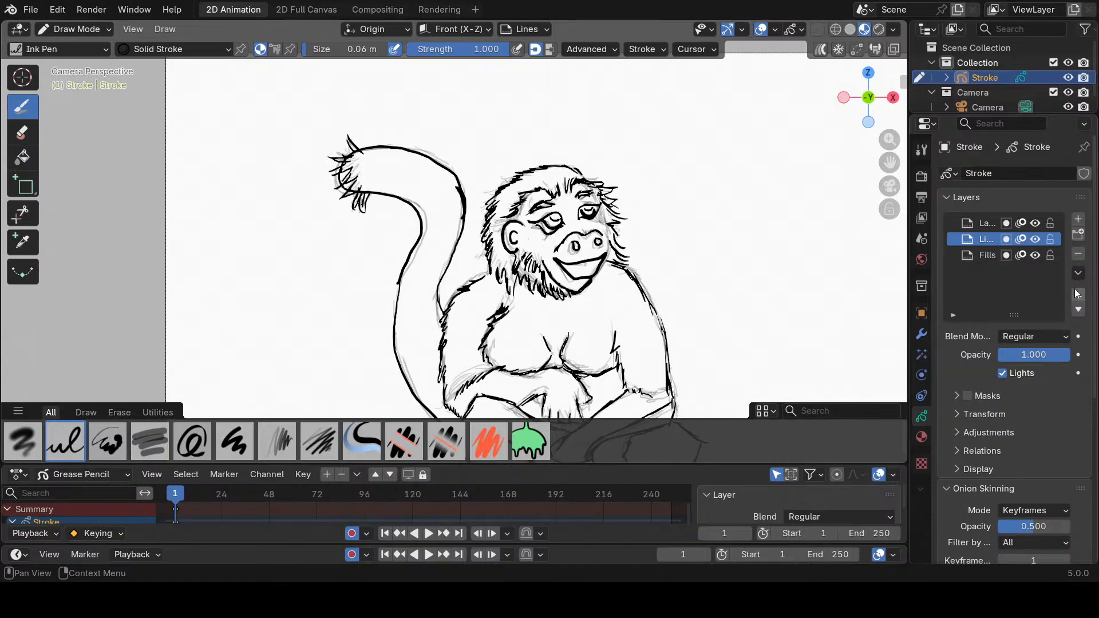
left_click(1078, 254)
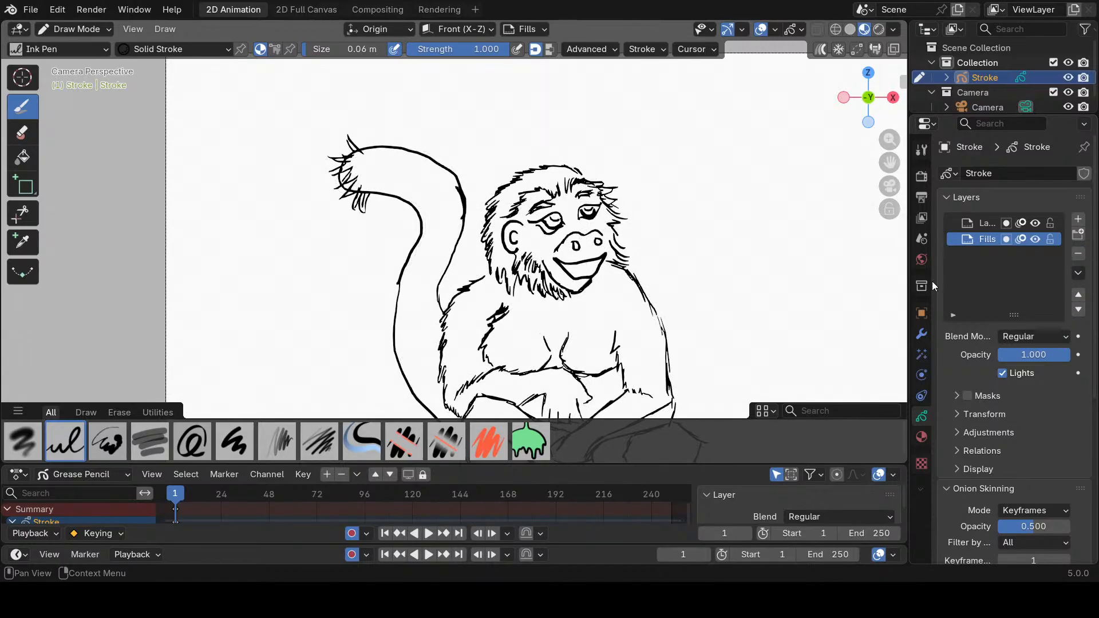
Switch the monkey drawing to Edit Mode and select the individual points of the upper tail and its fur tufts.
left_click_drag(890, 163, 816, 75)
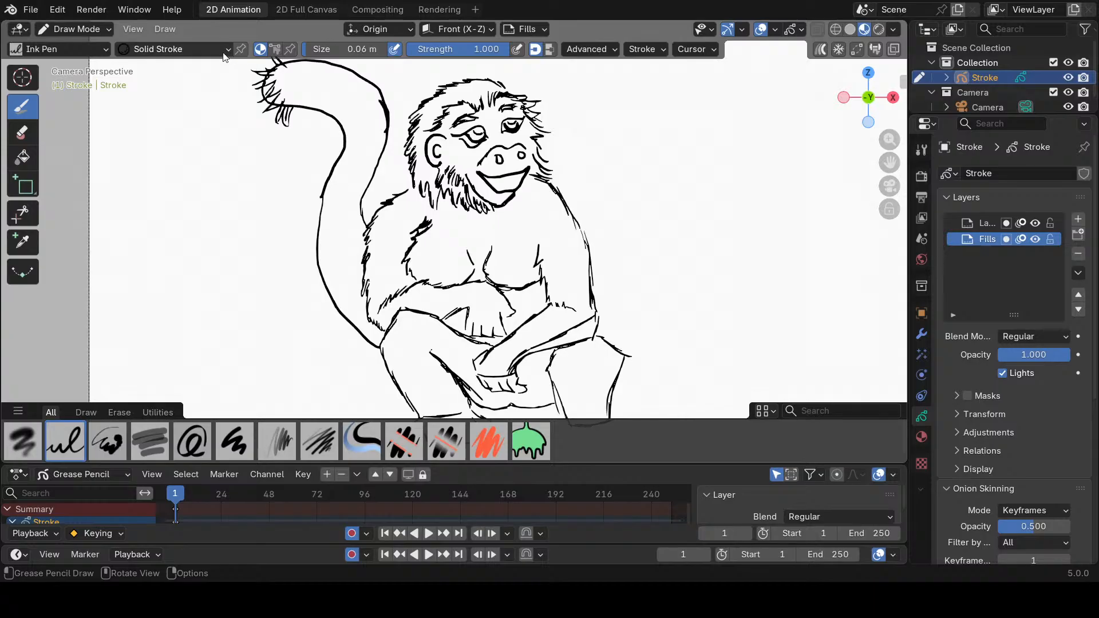
left_click(98, 29)
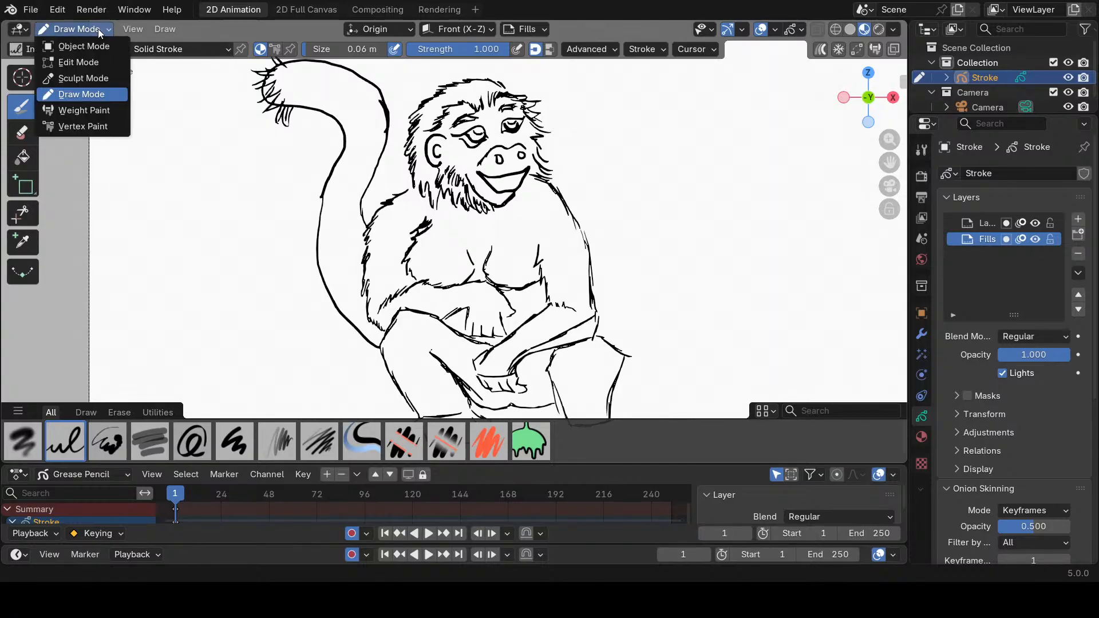
left_click(87, 62)
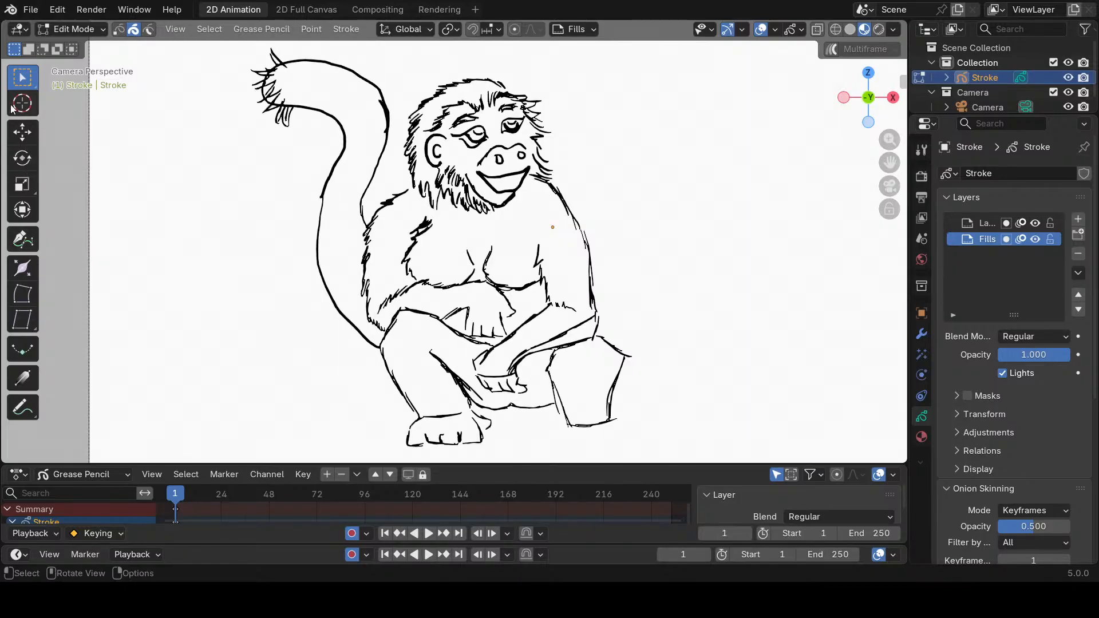
mouse_move(265, 139)
left_mouse_down()
mouse_move(344, 154)
mouse_move(387, 184)
mouse_move(387, 202)
left_mouse_up()
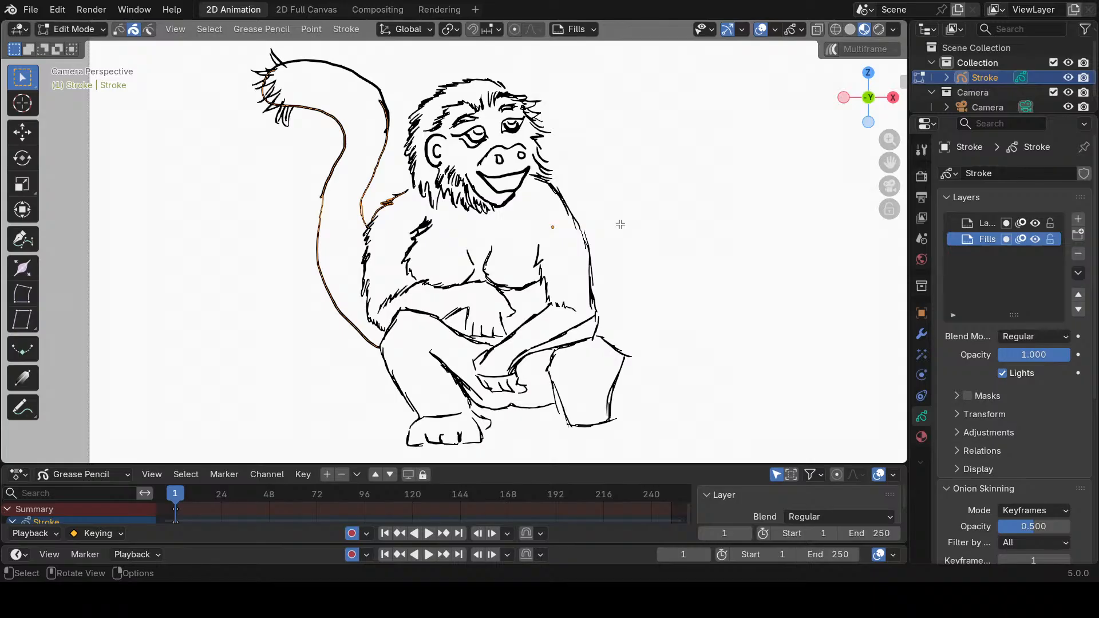
left_click(627, 219)
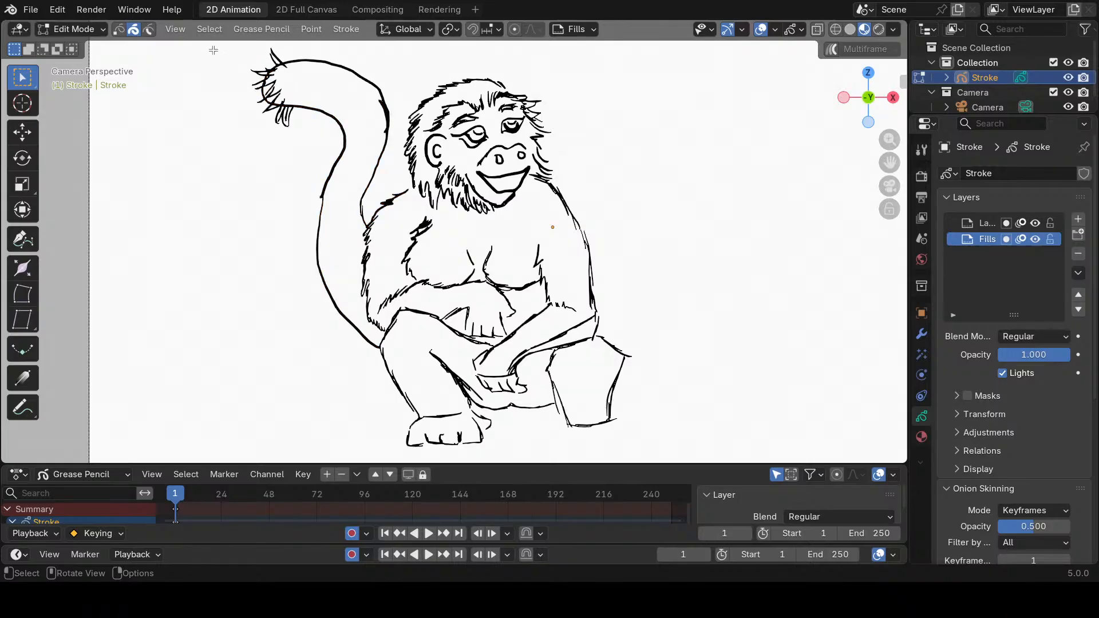
mouse_move(213, 51)
left_mouse_down()
mouse_move(334, 104)
mouse_move(385, 182)
mouse_move(396, 186)
mouse_move(393, 174)
left_mouse_up()
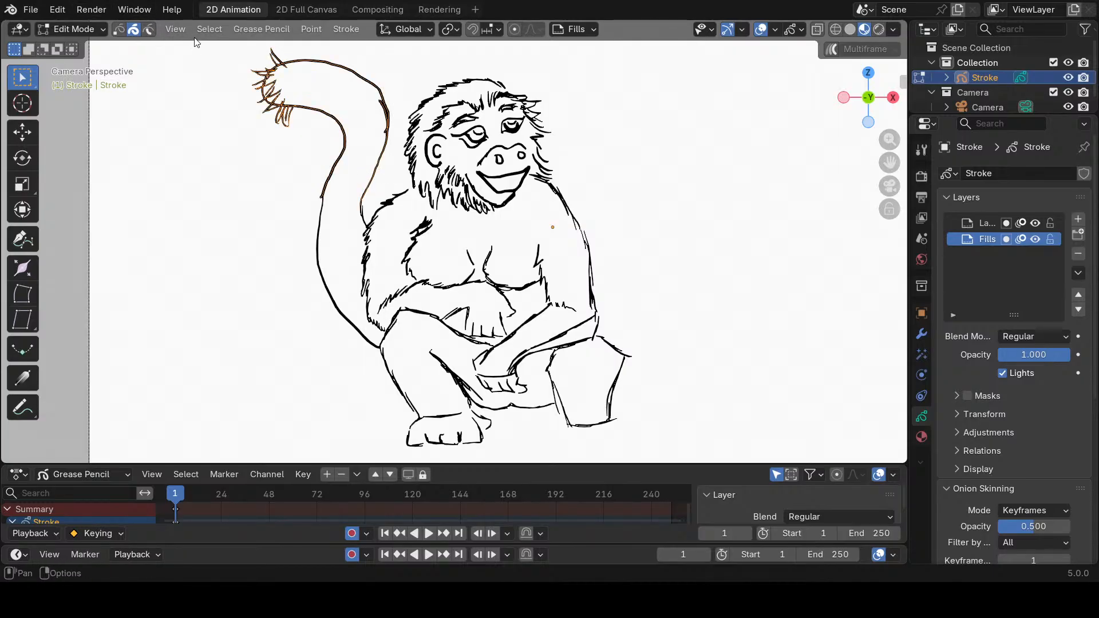
left_click(118, 33)
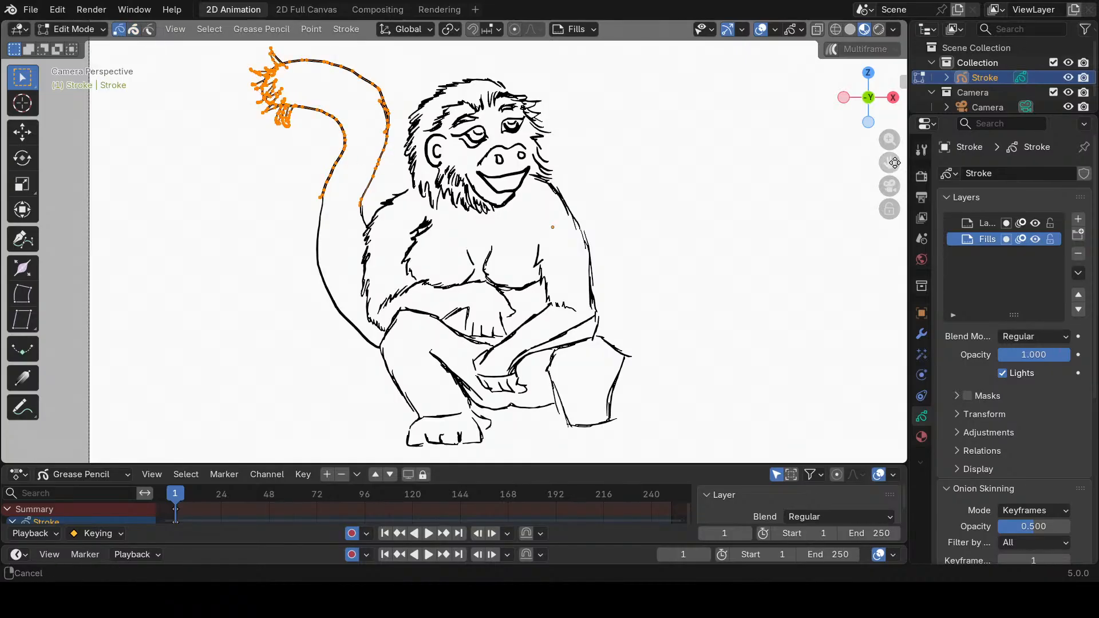
Delete the stray overlapping points on the tail's outer edge, just below the bend near the head.
mouse_move(890, 163)
left_mouse_down()
mouse_move(945, 206)
mouse_move(948, 243)
left_mouse_up()
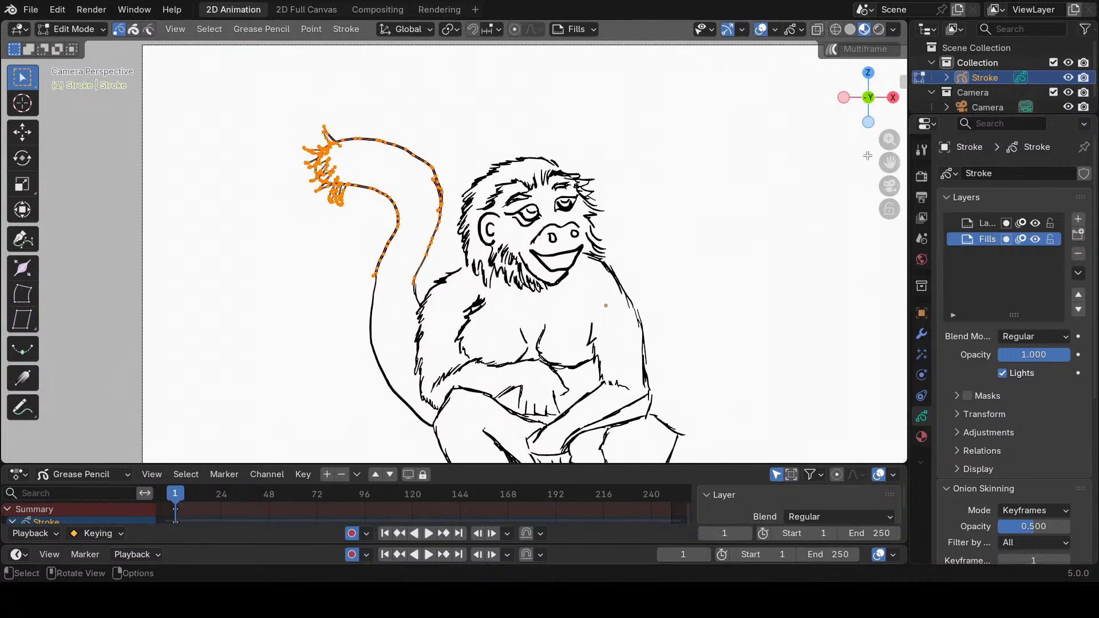
mouse_move(889, 140)
left_mouse_down()
mouse_move(818, 76)
mouse_move(837, 152)
mouse_move(777, 77)
left_mouse_up()
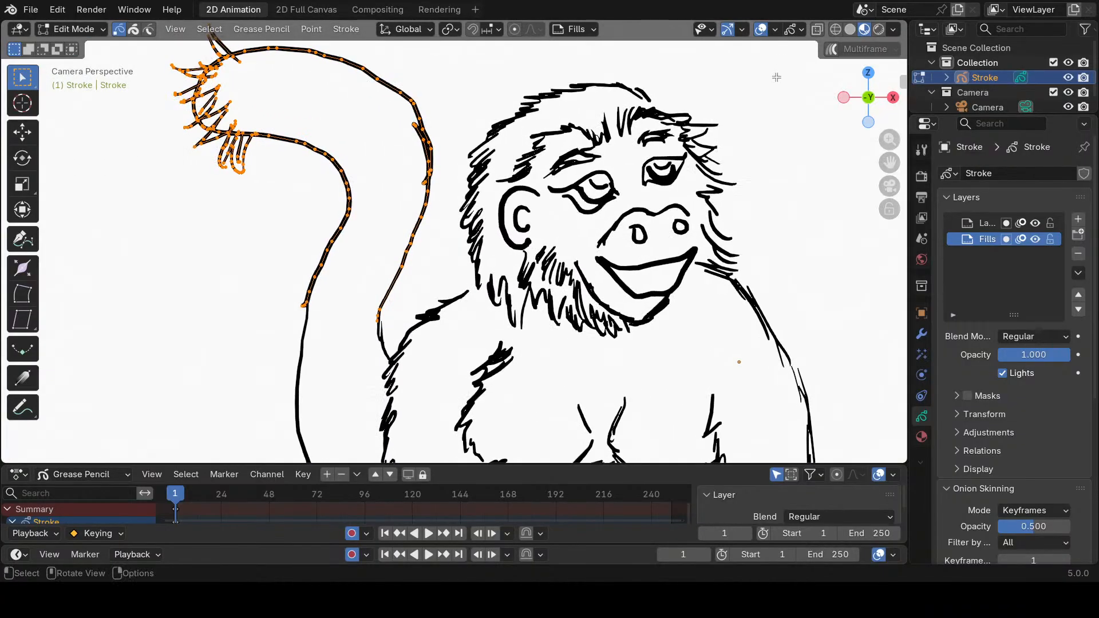
left_click_drag(889, 162, 880, 224)
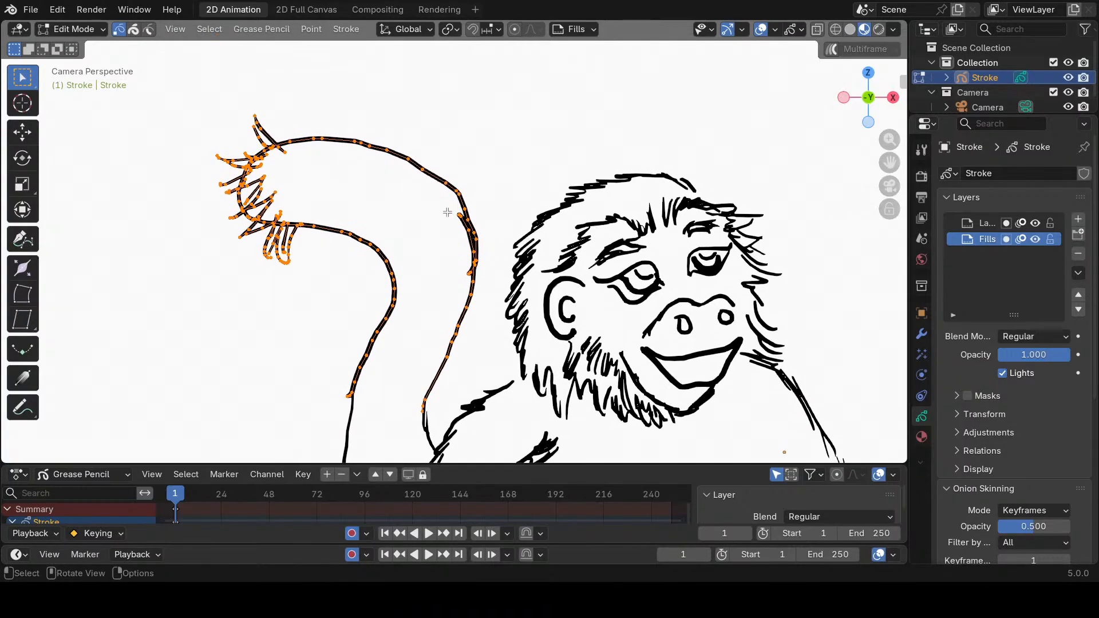
left_click(460, 216)
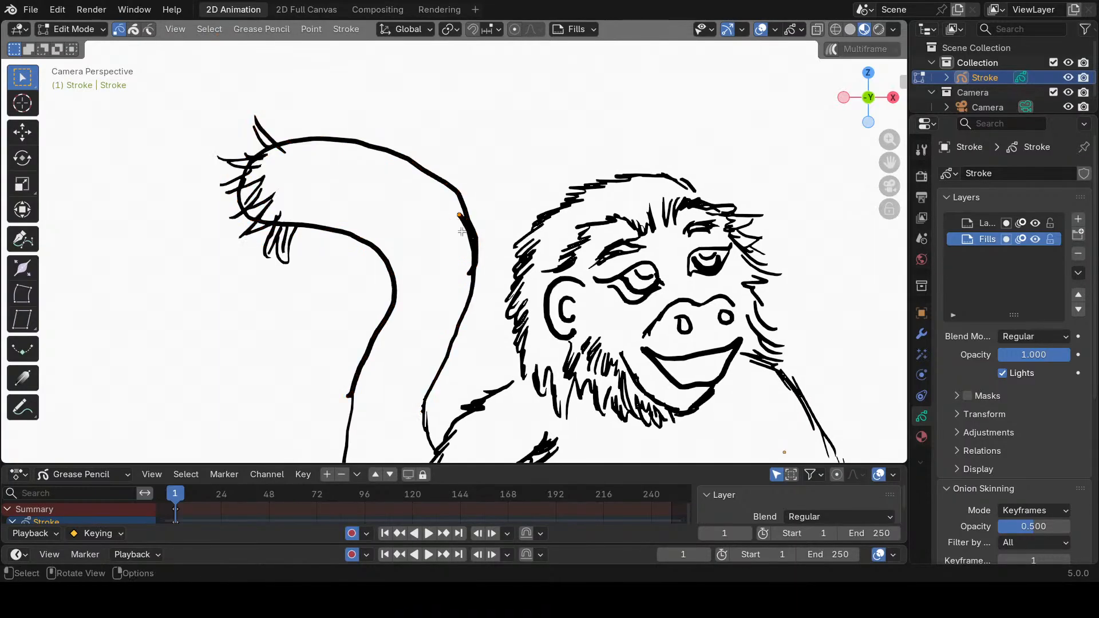
key("x")
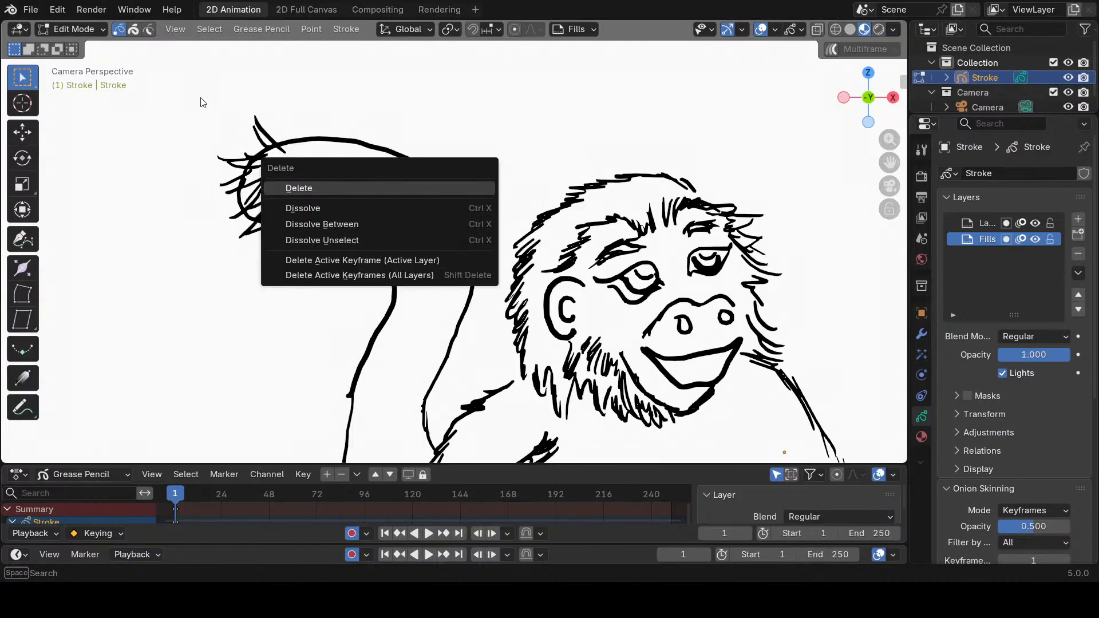
left_click(329, 189)
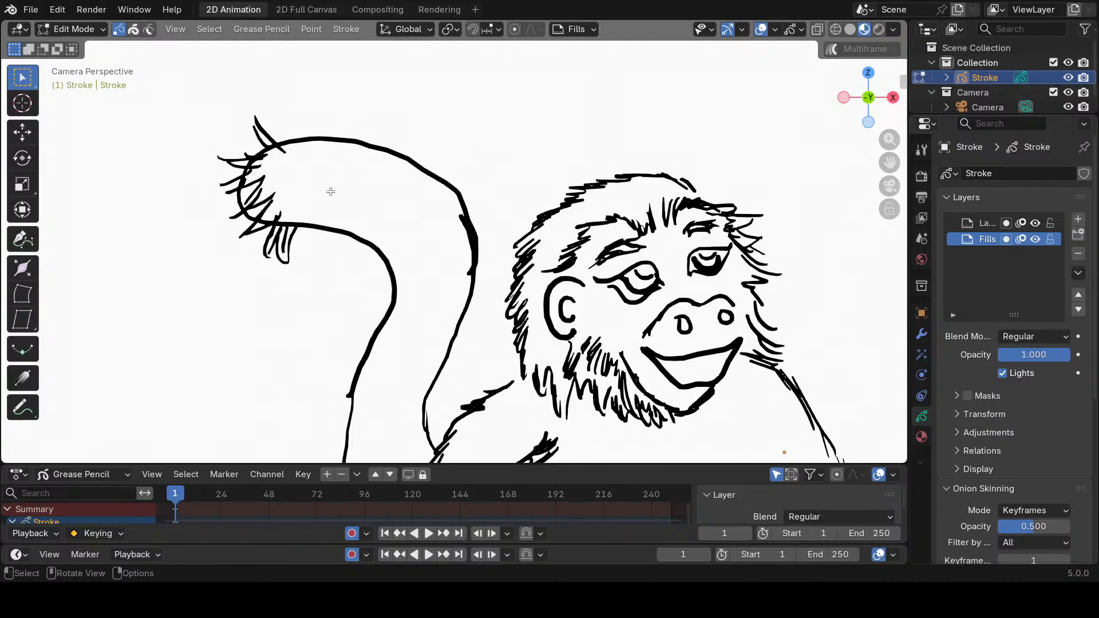
left_click(460, 217, "shift")
key("x")
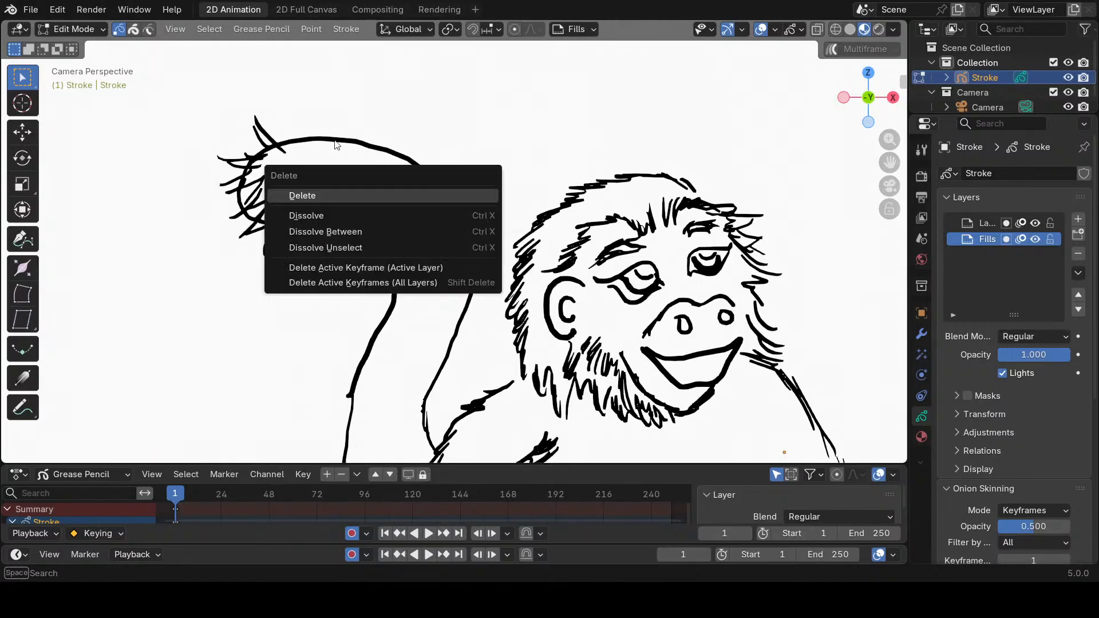
left_click(339, 197)
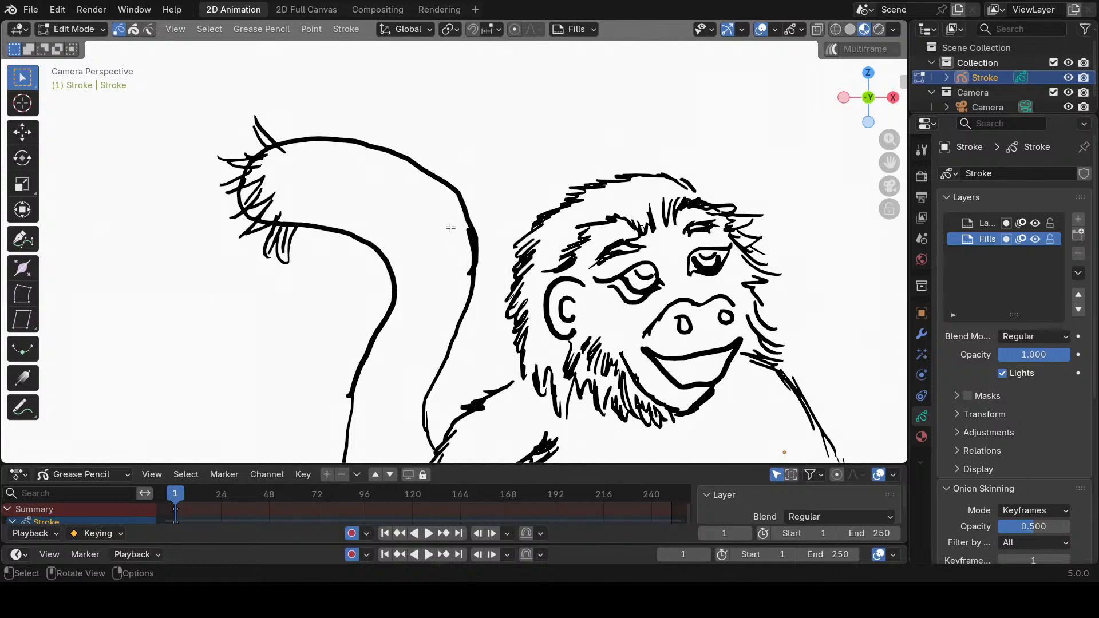
left_click(469, 235, "shift")
key("x")
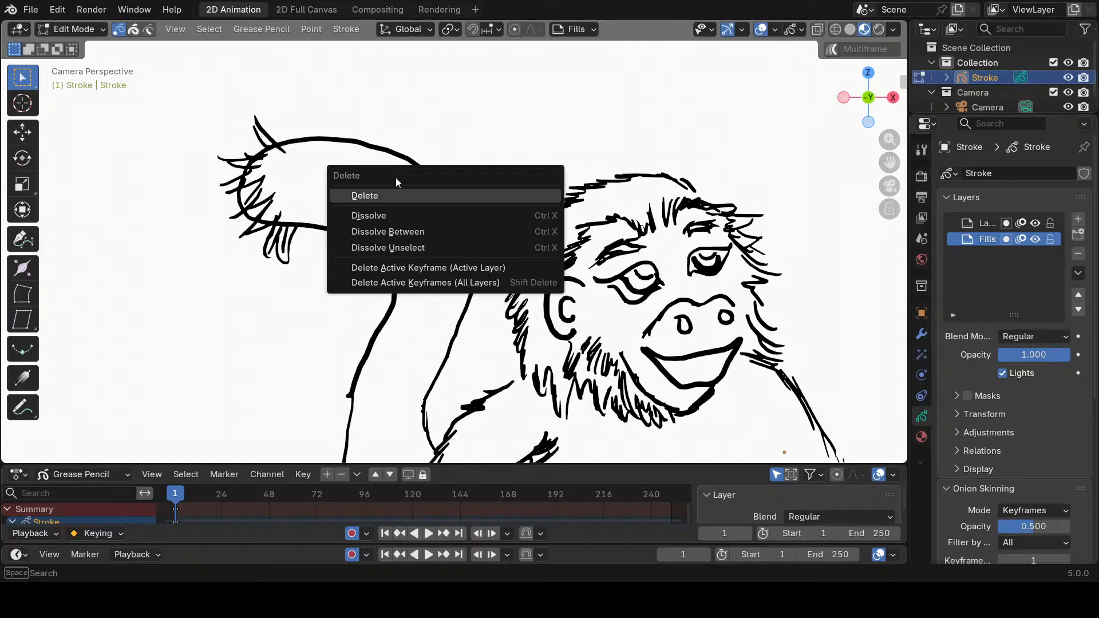
left_click(400, 196)
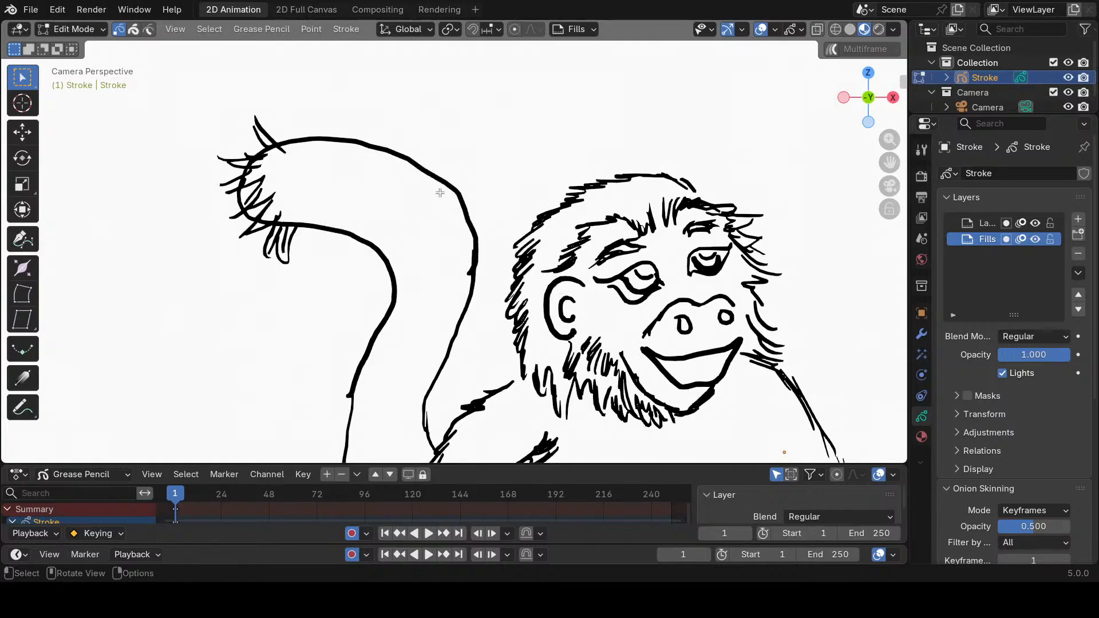
Delete the points near the end of the upper fur spike on the tail tip.
left_click_drag(440, 193, 479, 259)
left_click_drag(236, 110, 262, 138)
left_click(255, 122)
key("x")
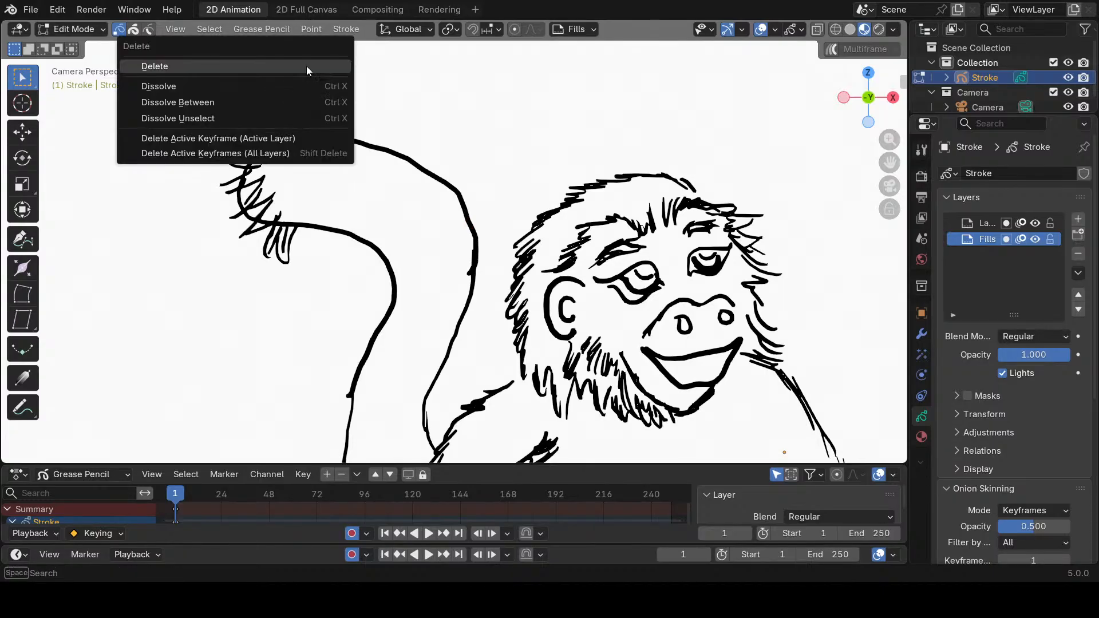
left_click(278, 67)
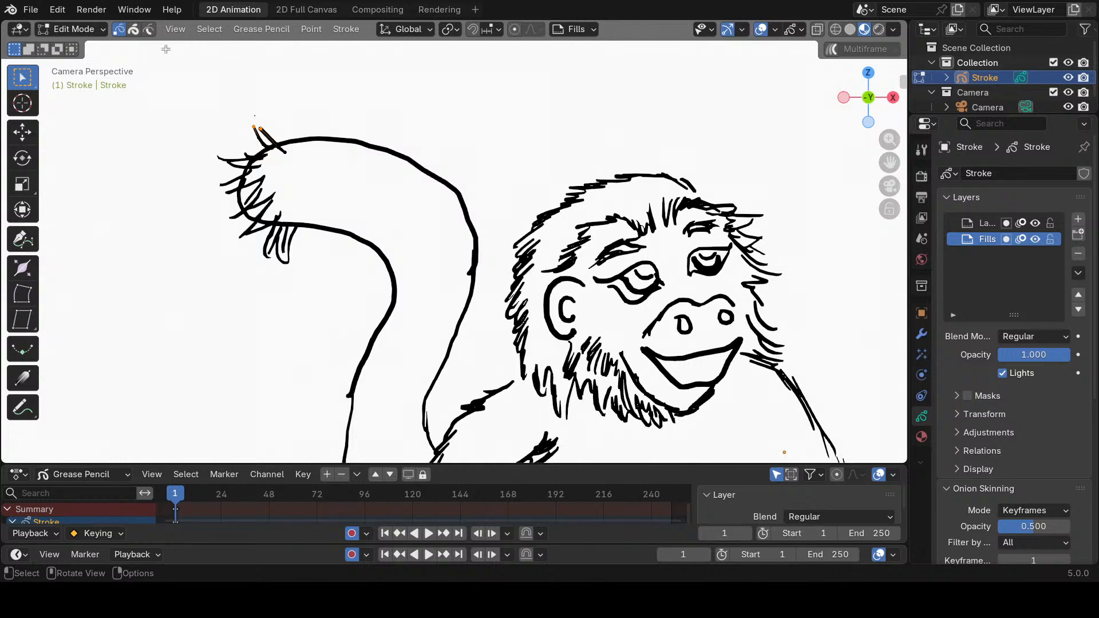
right_click(314, 112)
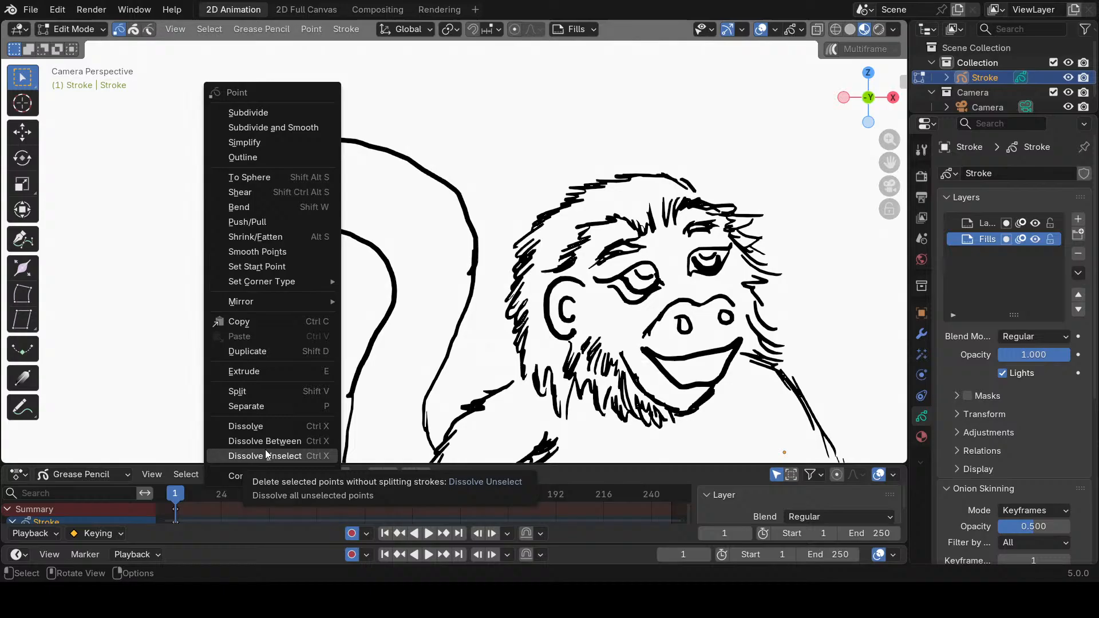
mouse_move(288, 293)
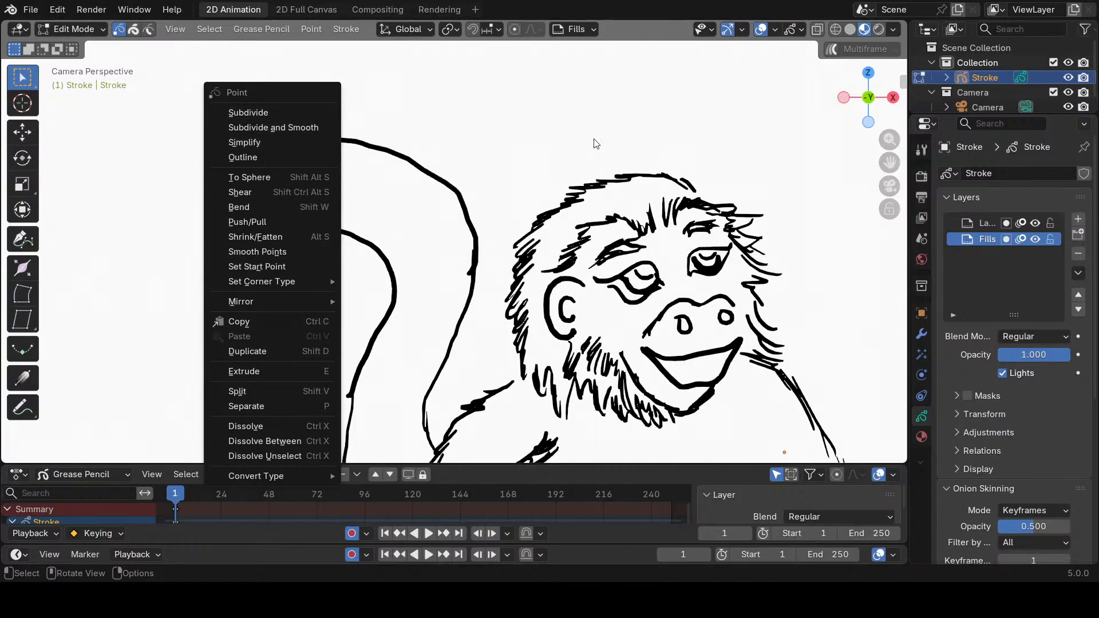
left_click(540, 132)
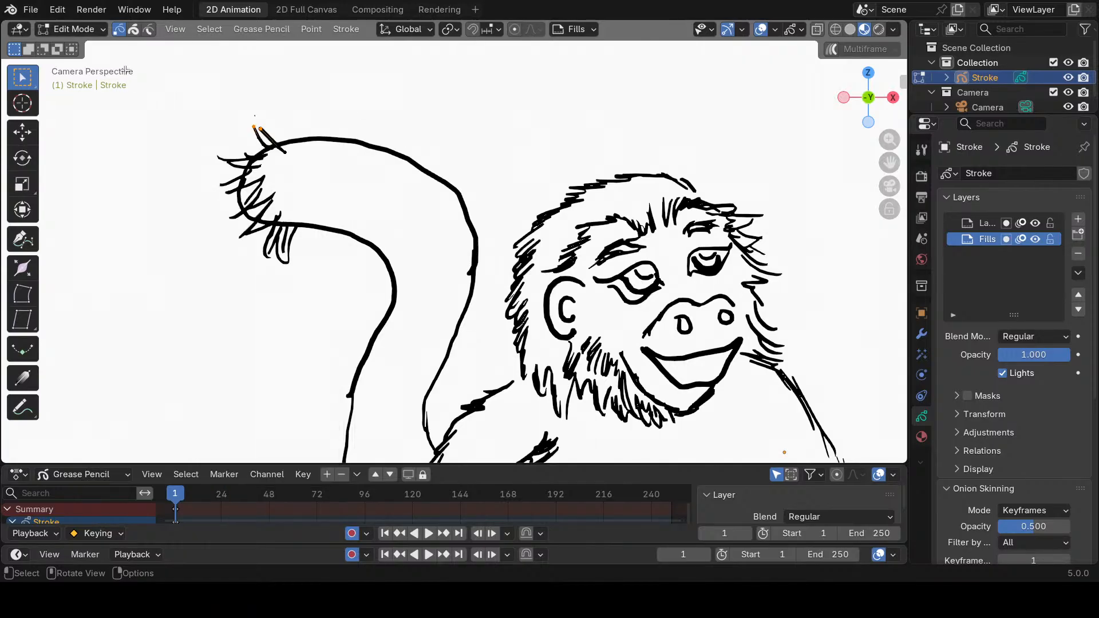
left_click(320, 31)
right_click(252, 133)
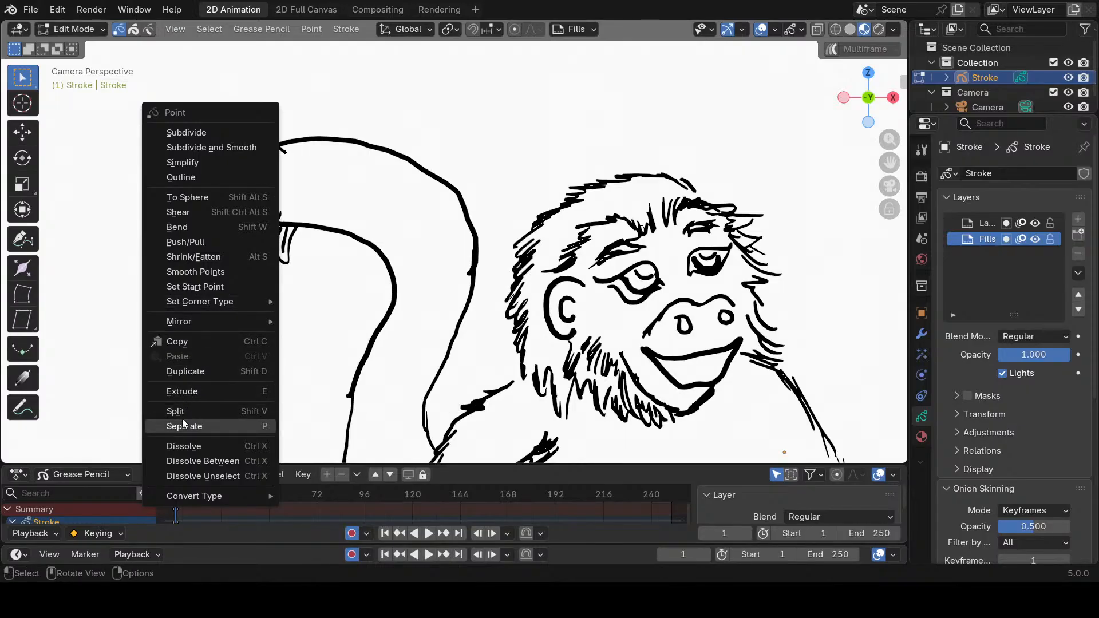
mouse_move(182, 500)
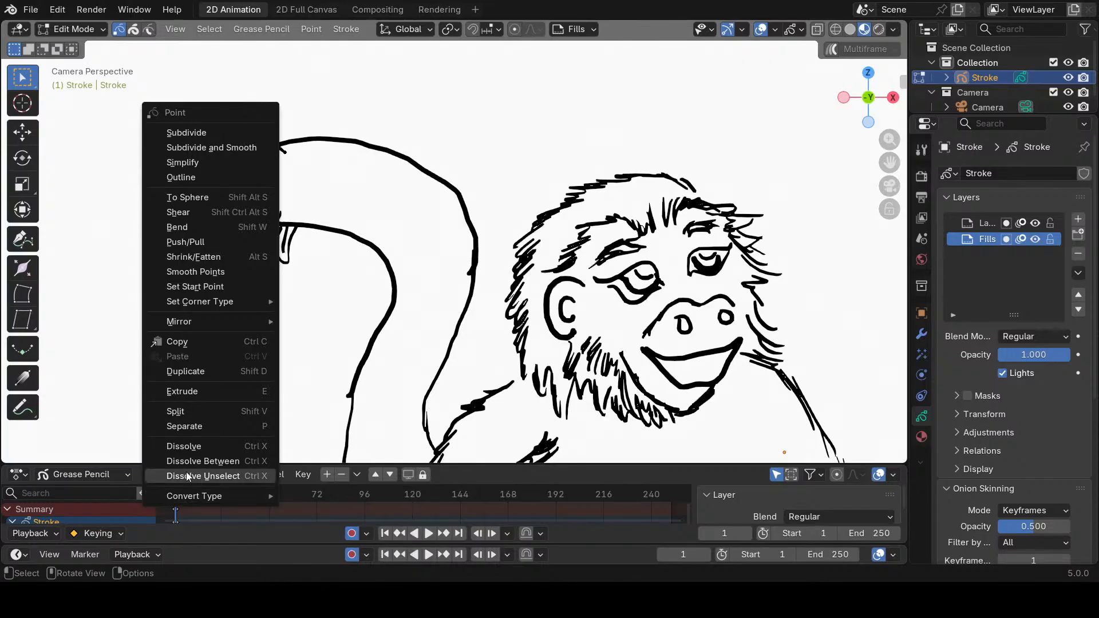
left_click(530, 156)
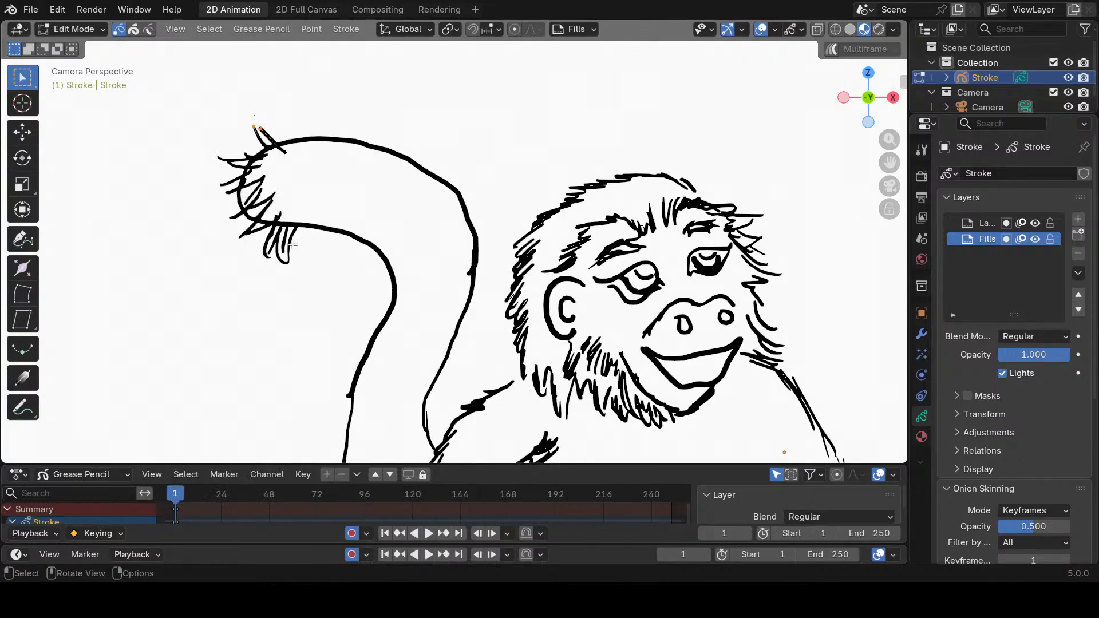
left_click_drag(242, 253, 316, 279)
key("Delete")
Dissolve the surplus points where the strokes overlap on the tail's outer edge beside the head.
left_click_drag(428, 240, 490, 331)
left_click(469, 292)
left_click(470, 273)
right_click(469, 273)
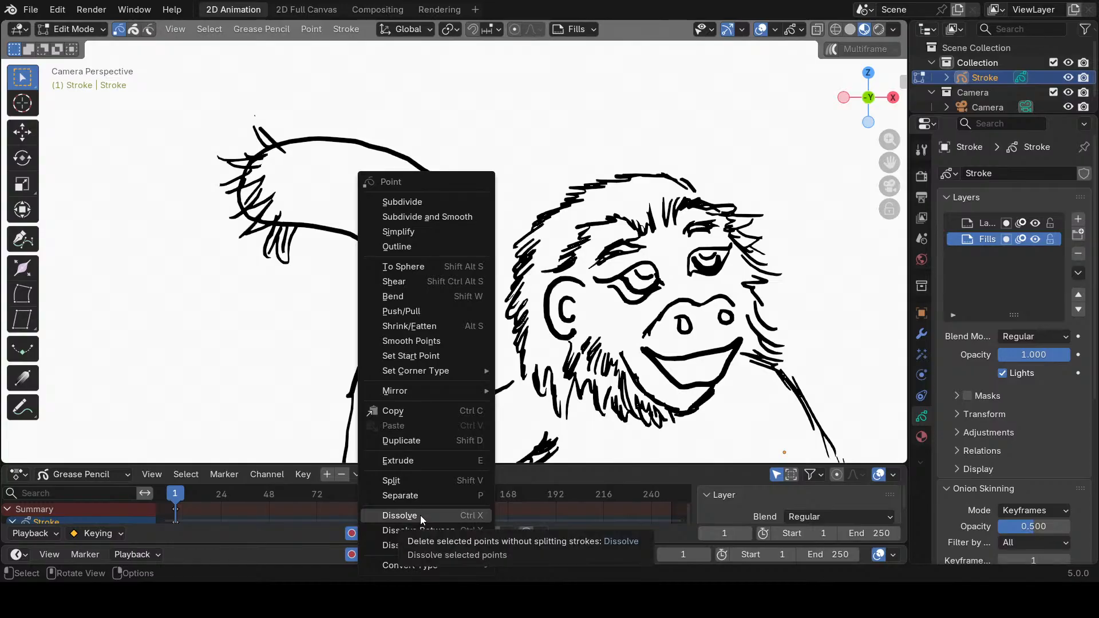
left_click(421, 515)
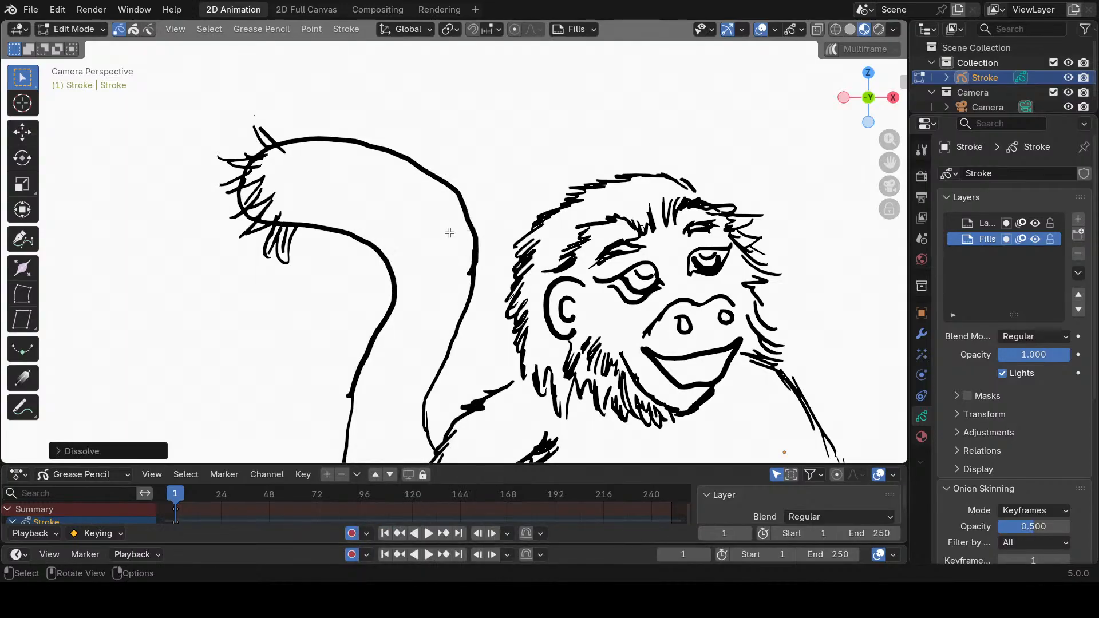
left_click_drag(450, 233, 486, 277)
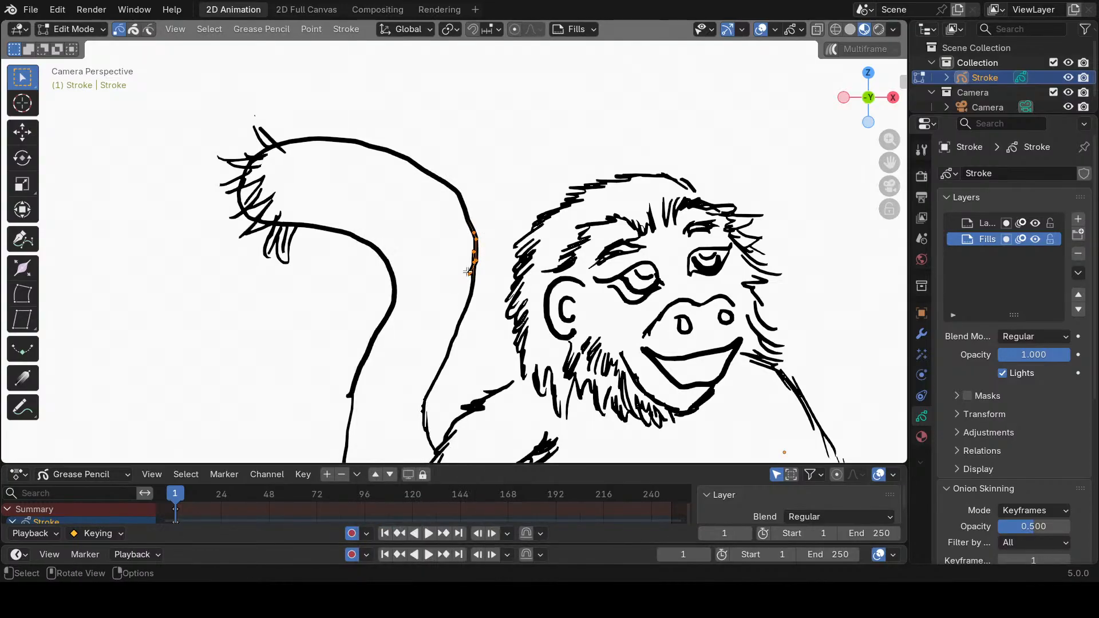
right_click(467, 253)
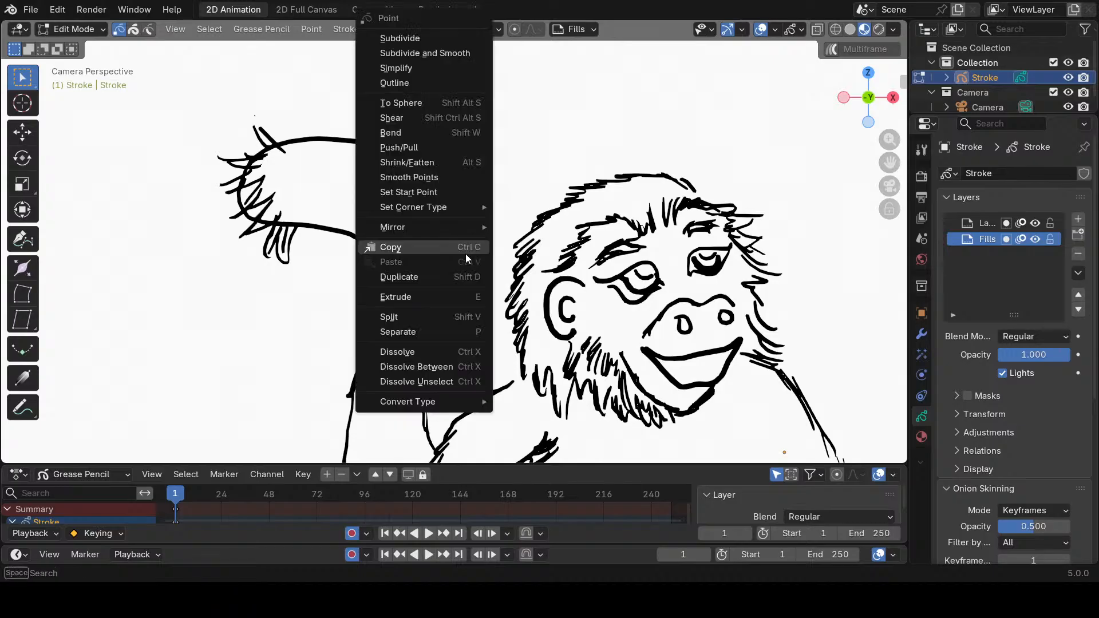
left_click(445, 350)
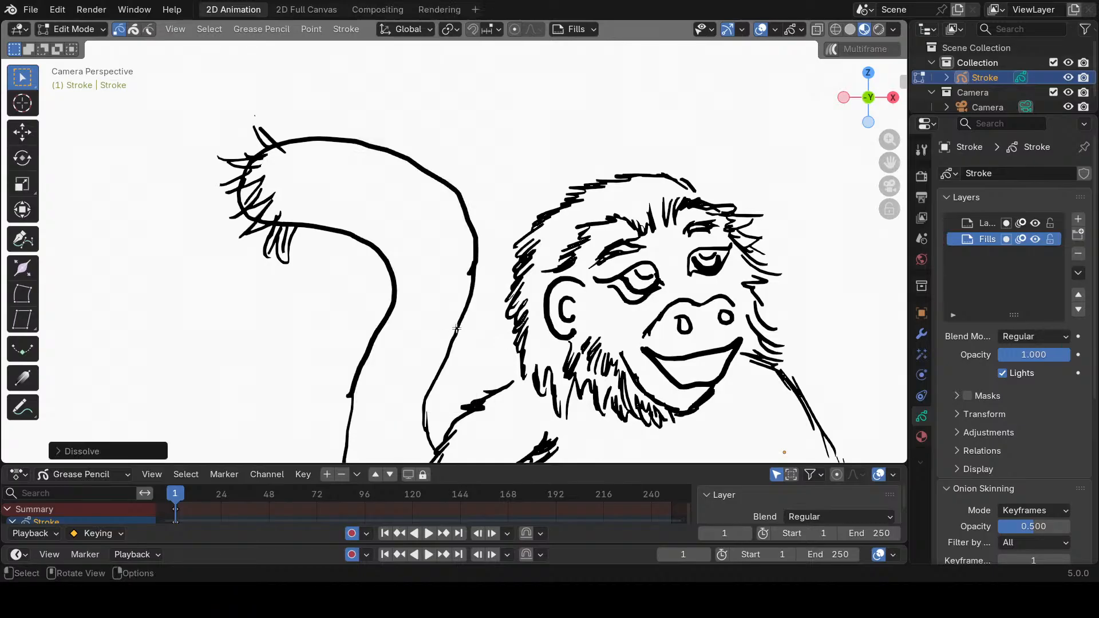
left_click(471, 279)
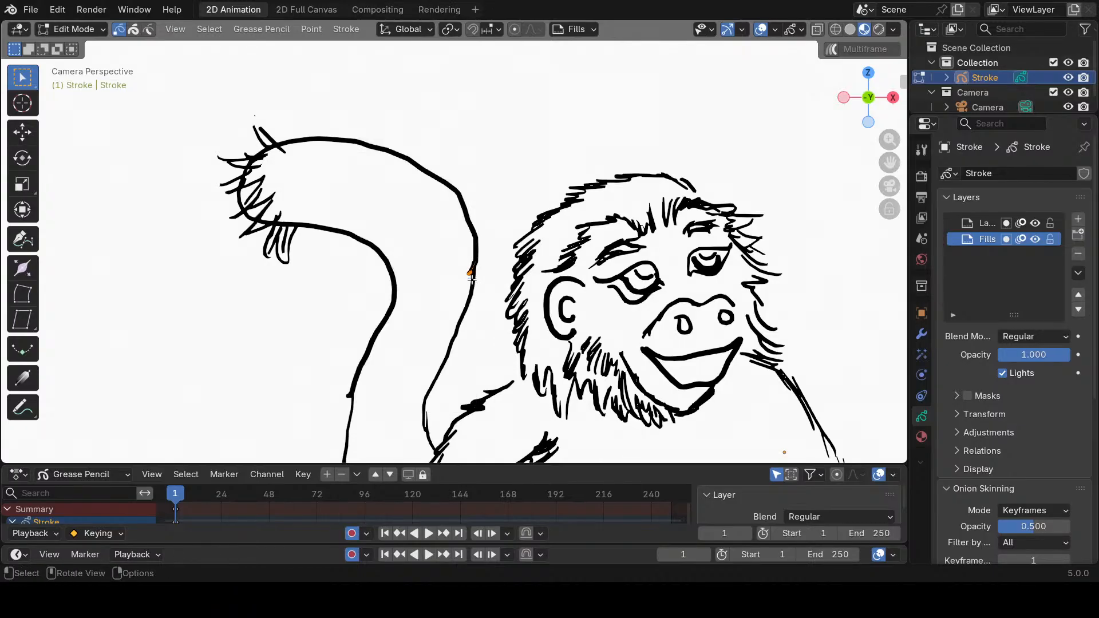
right_click(472, 279)
left_click(424, 355)
Smooth the remaining points at the stroke join on the tail's outer edge.
left_click(495, 273)
left_click_drag(445, 240, 493, 277)
right_click(472, 266)
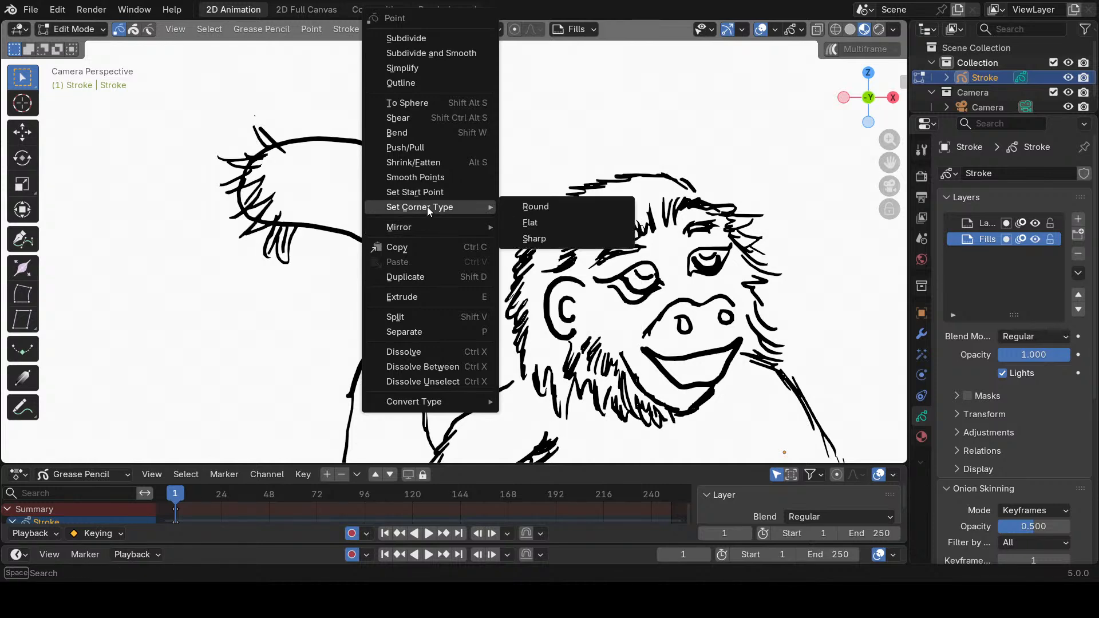
left_click(427, 177)
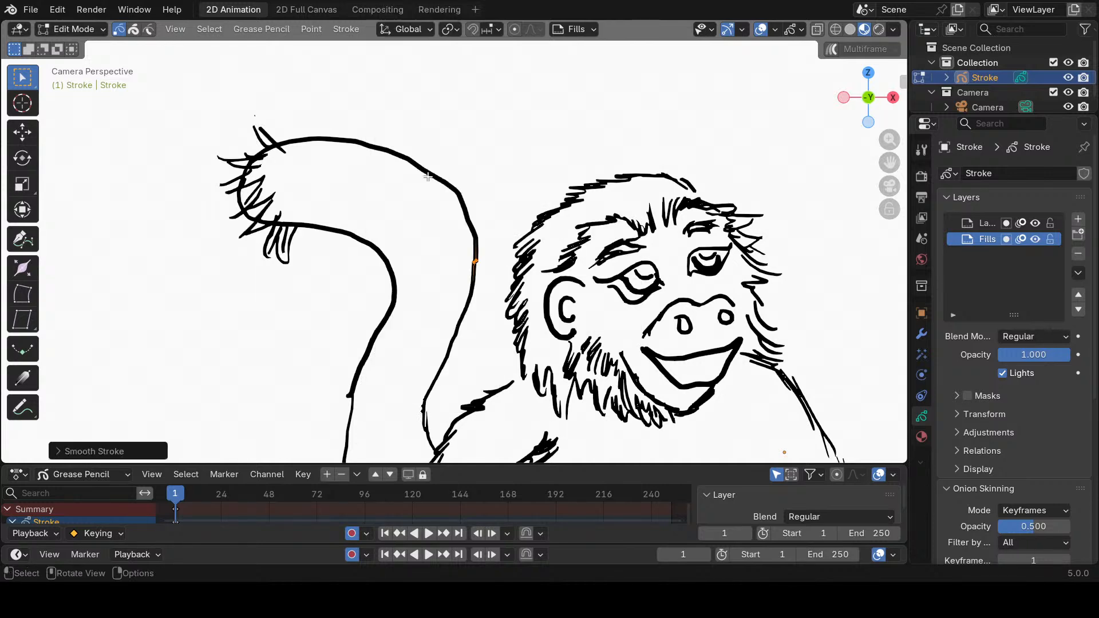
left_click(479, 259)
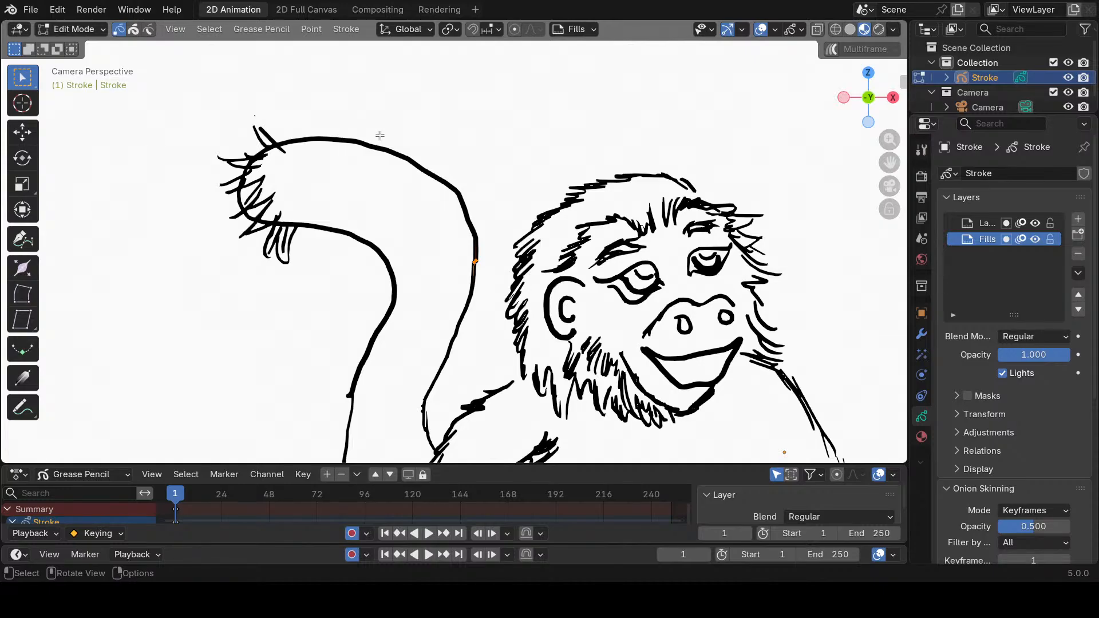
left_click(400, 135)
left_click_drag(410, 152, 442, 202)
left_click_drag(310, 212, 391, 259)
left_click(361, 240)
right_click(361, 243)
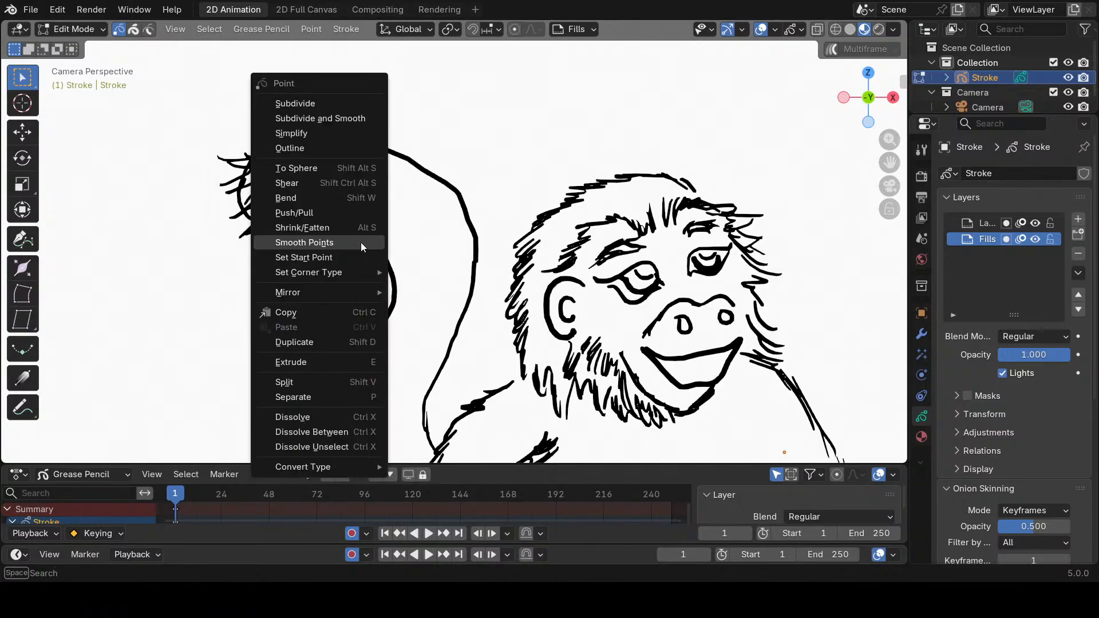
left_click(314, 363)
key("Escape")
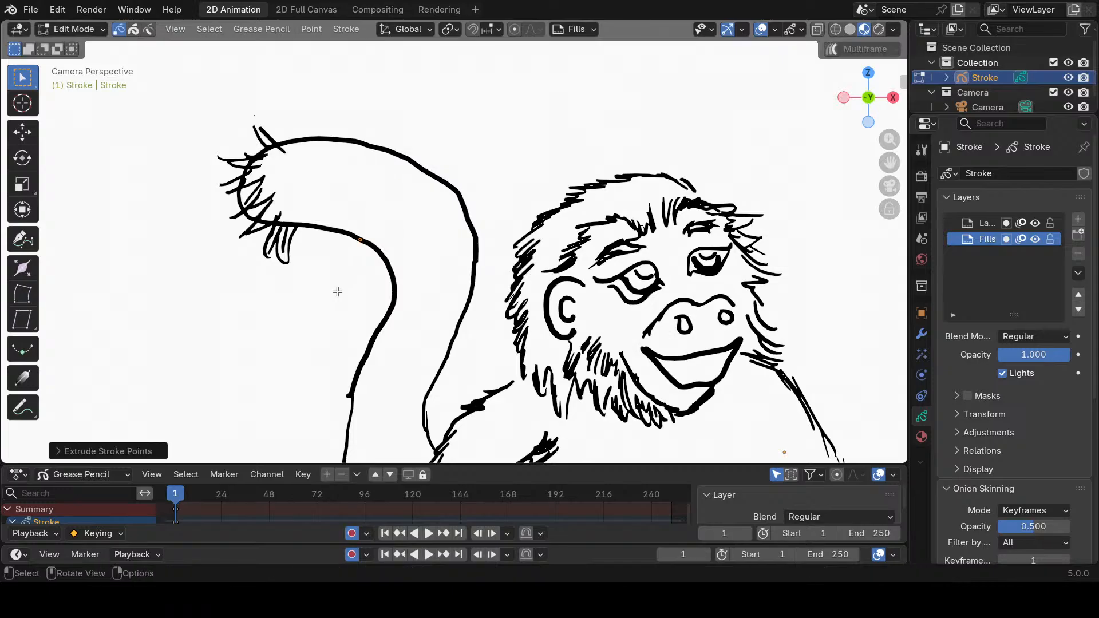
key("x")
left_click(320, 140)
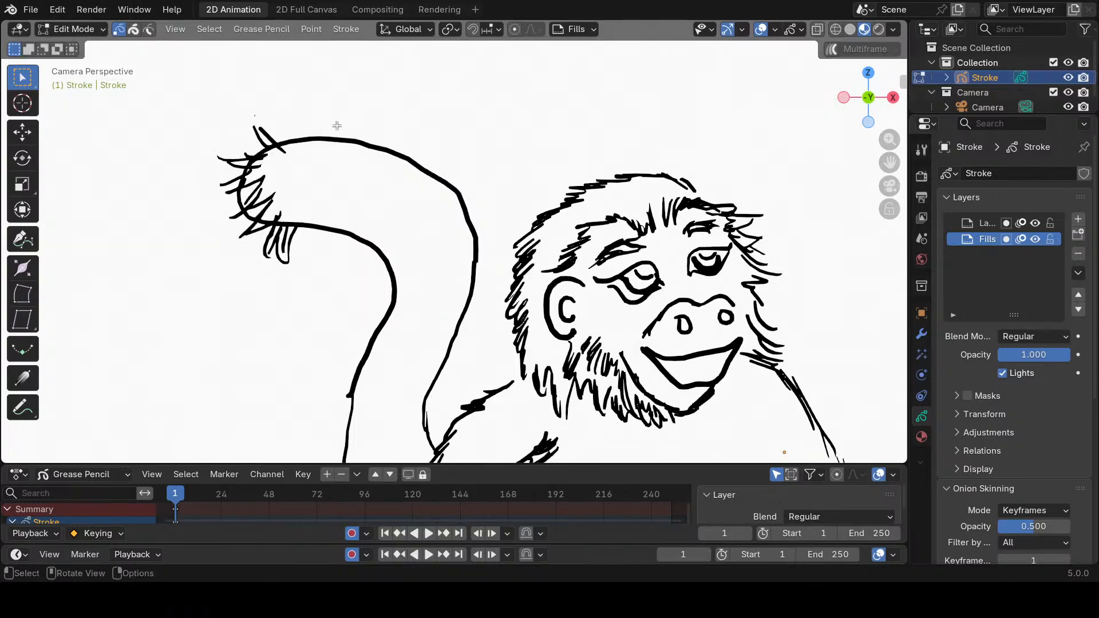
Simplify the tail's inner edge stroke twice, selecting points around the bend below the furry tip.
left_click_drag(335, 200, 363, 264)
right_click(348, 235)
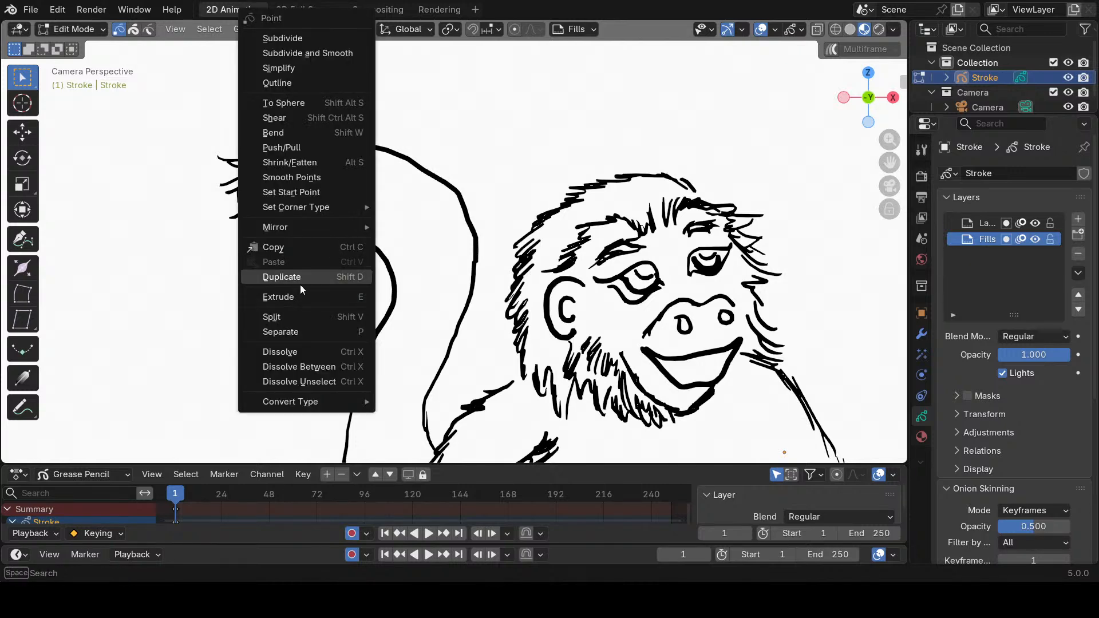
left_click(288, 70)
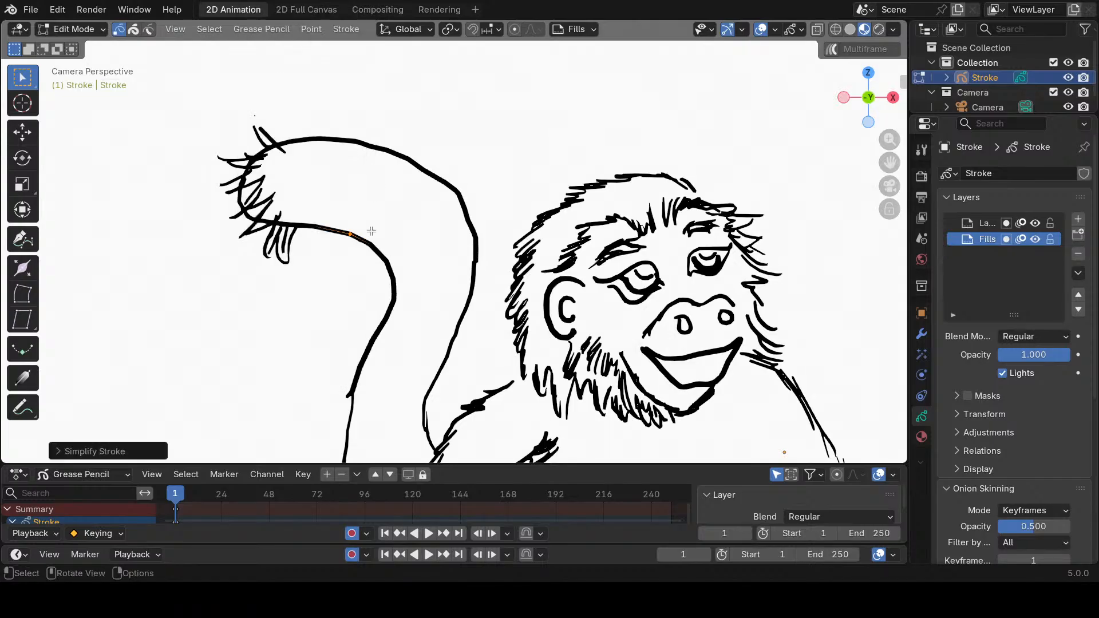
left_click(372, 232)
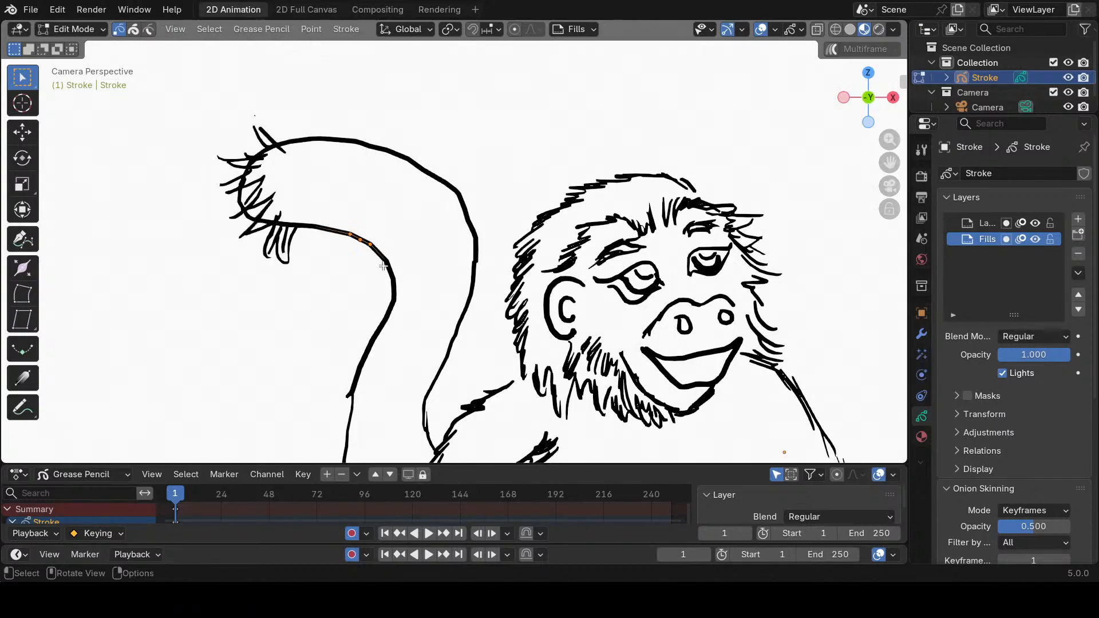
right_click(362, 244)
left_click(362, 232)
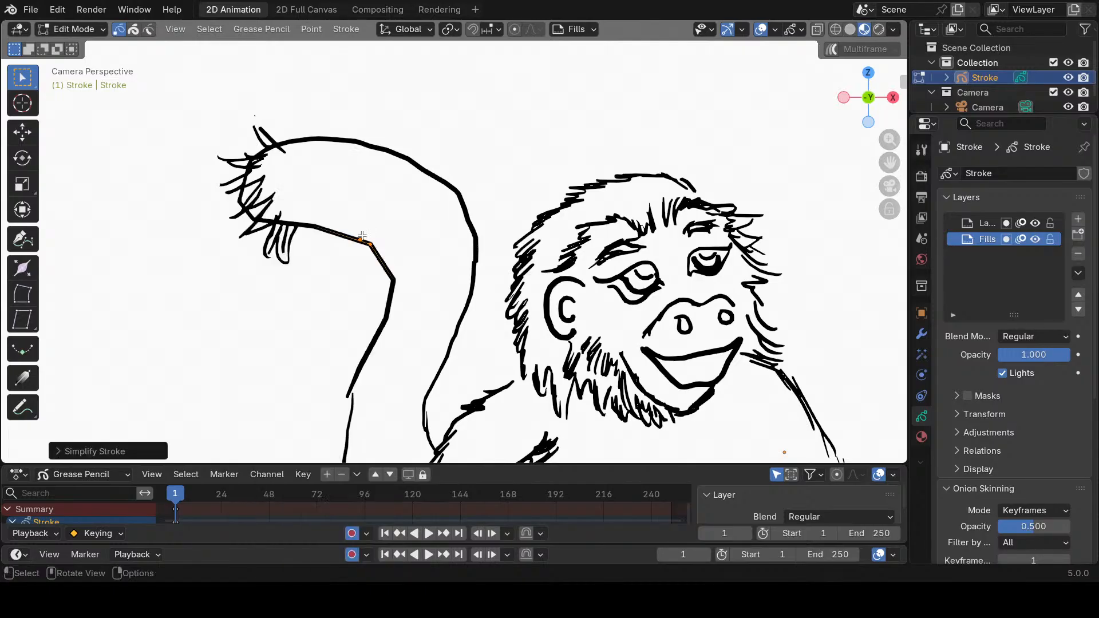
left_click(371, 226)
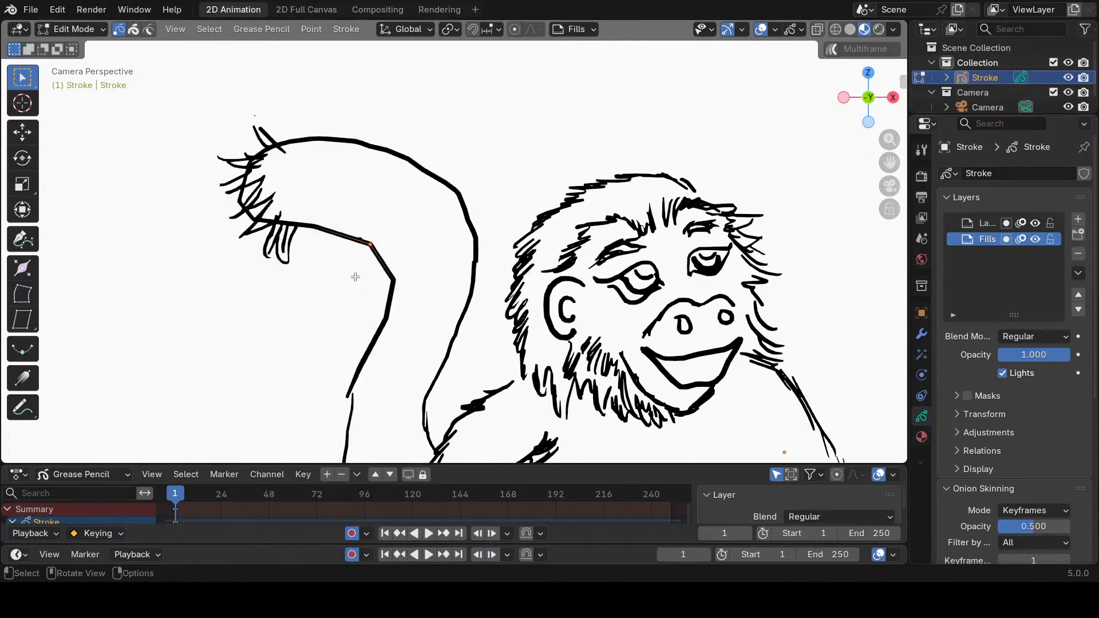
Try to simplify the lower part of the tail's inner edge further, and undo that simplification.
left_click_drag(355, 277, 447, 389)
right_click(390, 324)
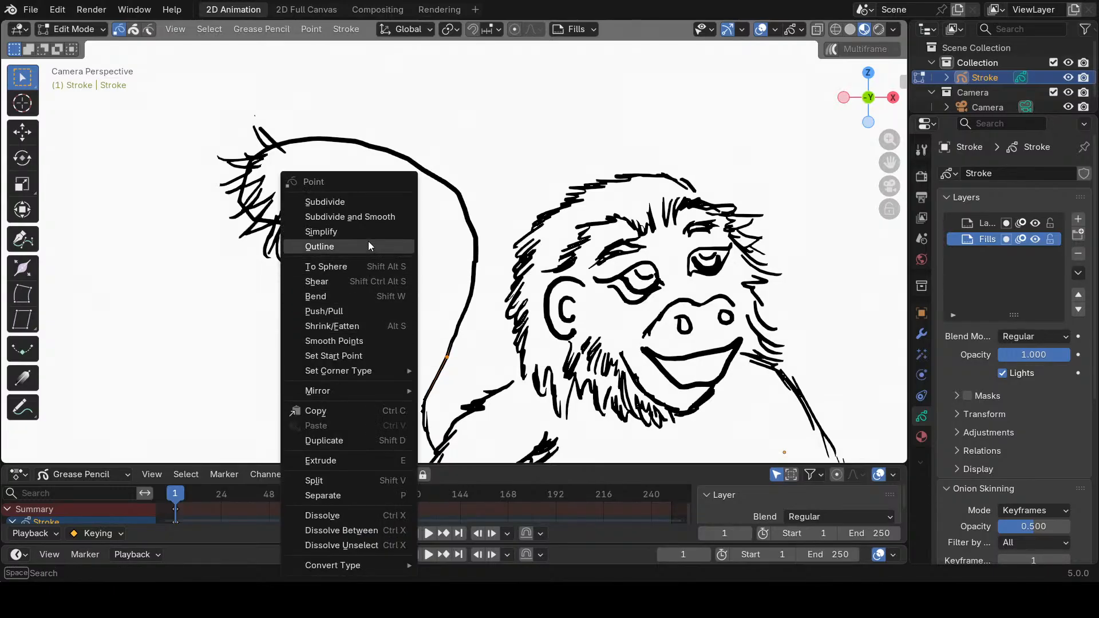
left_click(369, 226)
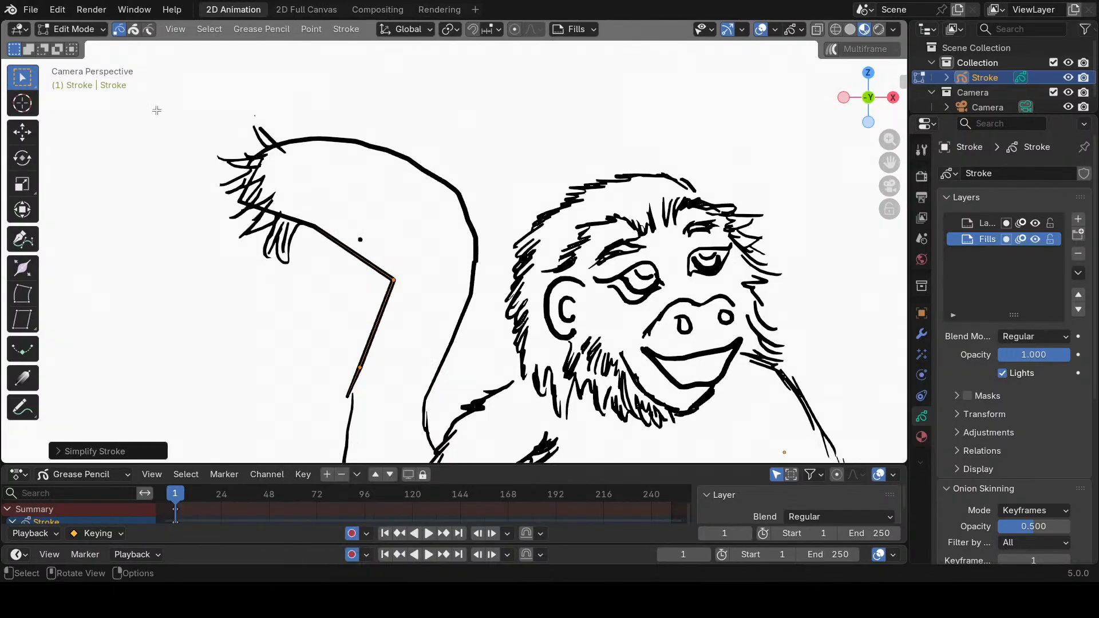
left_click(65, 10)
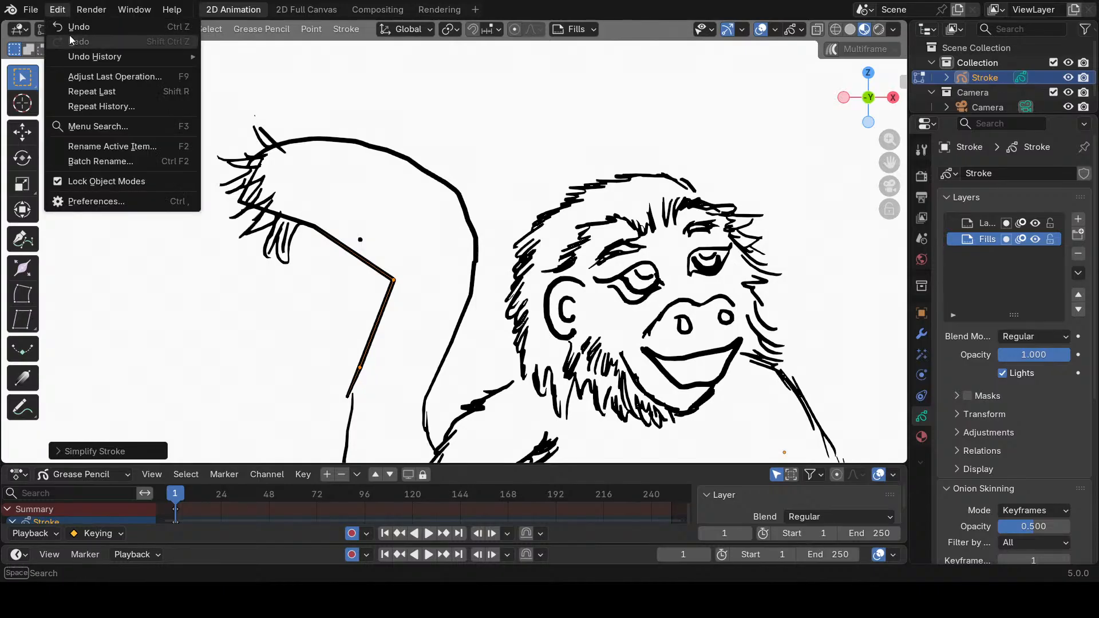
left_click(70, 29)
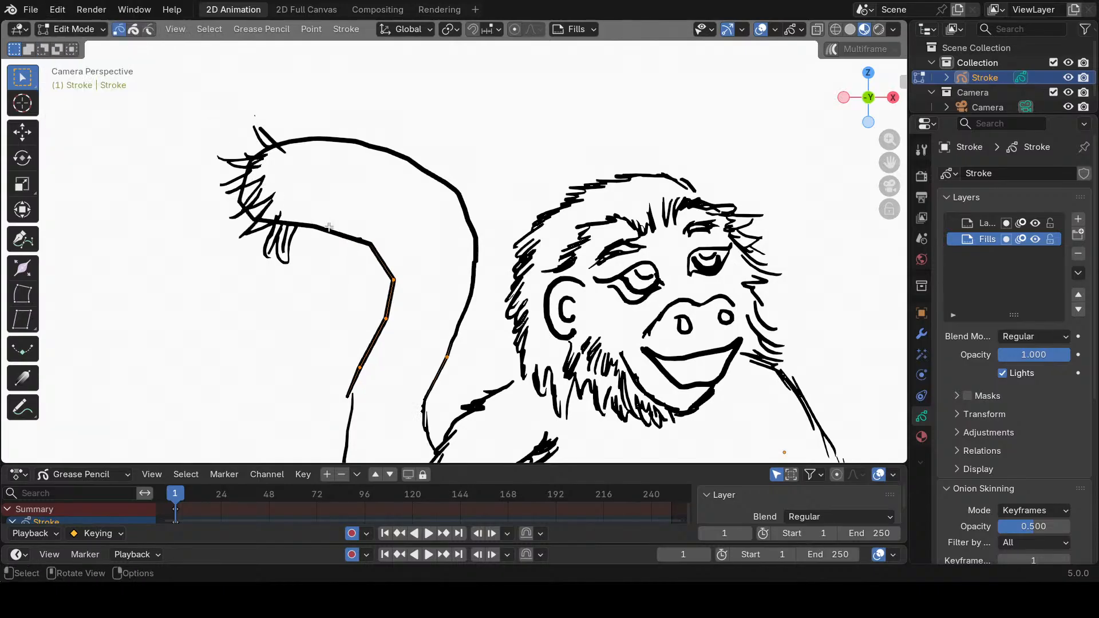
Dissolve the stray point on the tail's inner edge just before the bend.
left_click(361, 235)
right_click(360, 235)
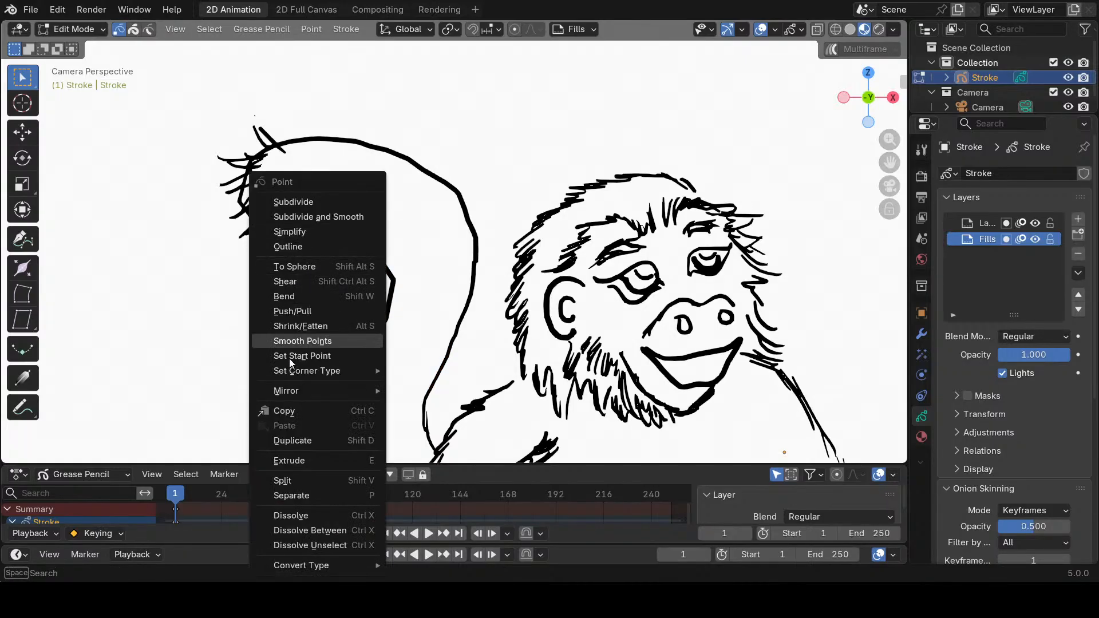
left_click(291, 516)
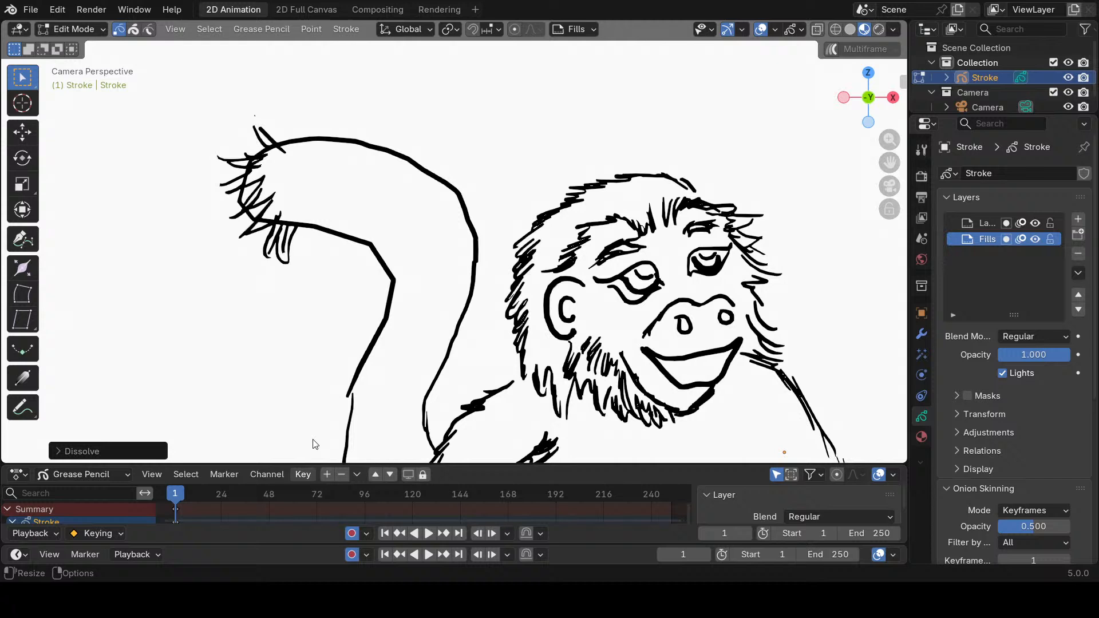
left_click(372, 242)
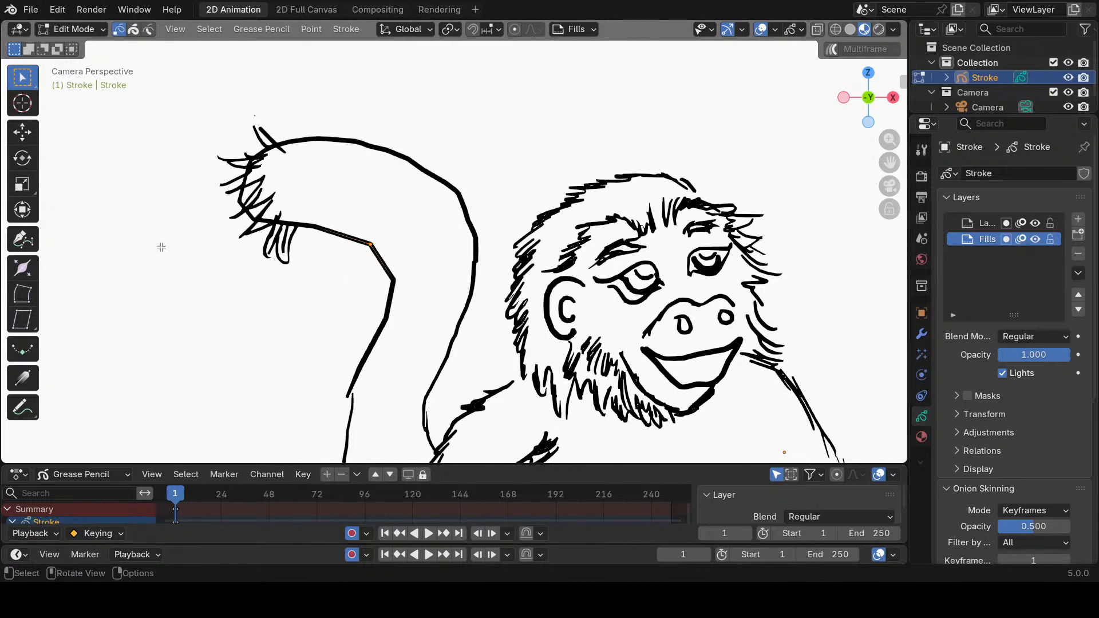
Dissolve the overlapping end points of the upper stroke where it meets the lower stroke on the tail's inner edge.
scroll(241, 268, "down", 1)
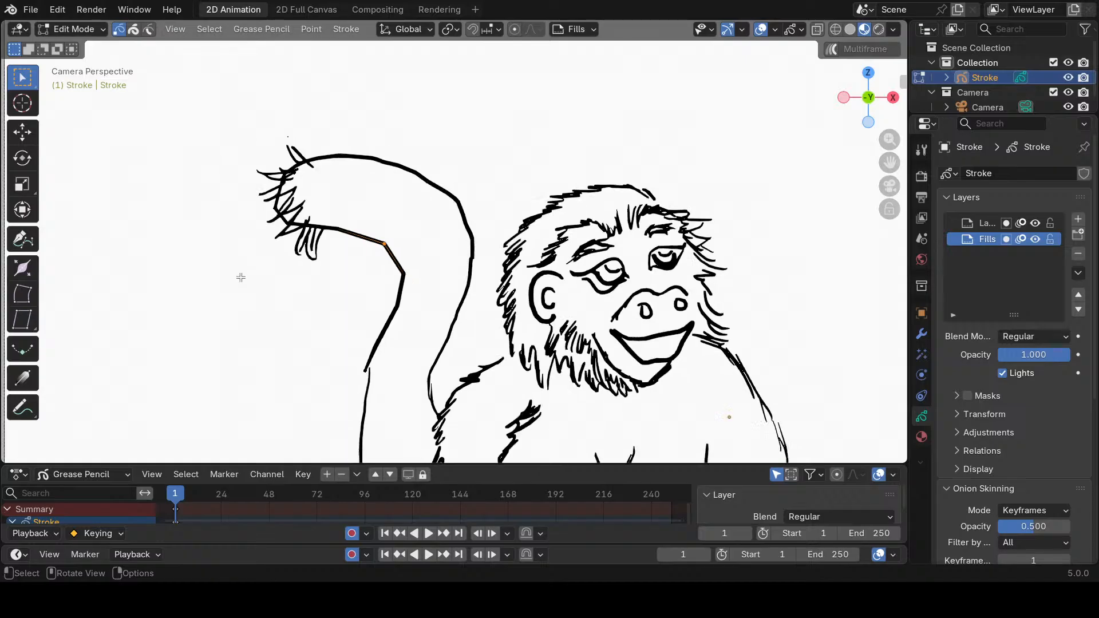
scroll(241, 262, "down", 7)
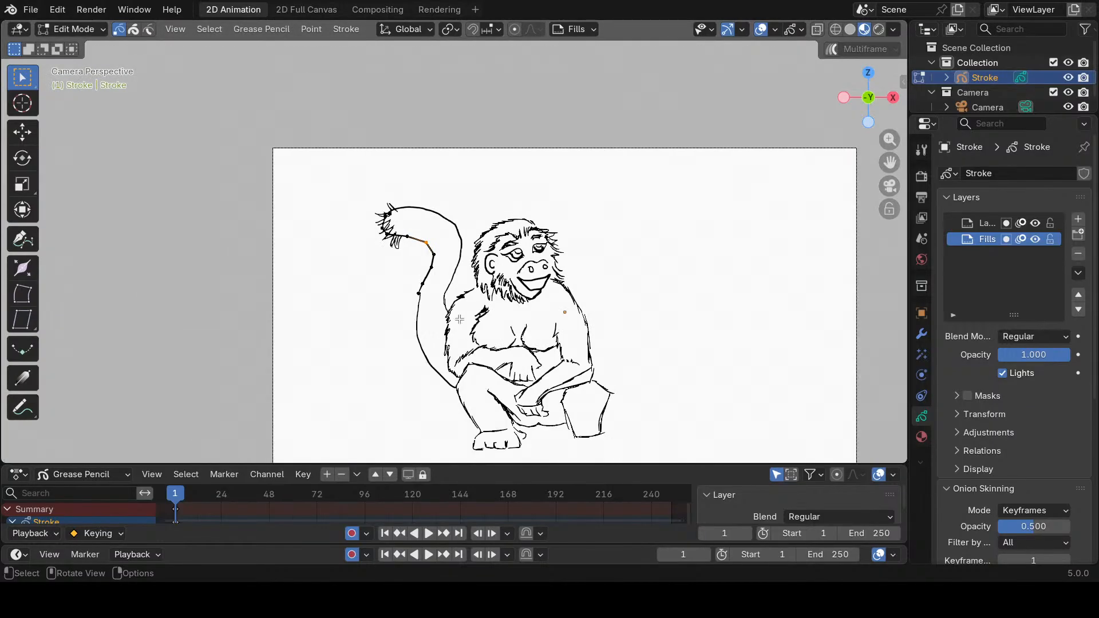
scroll(597, 399, "down", 1)
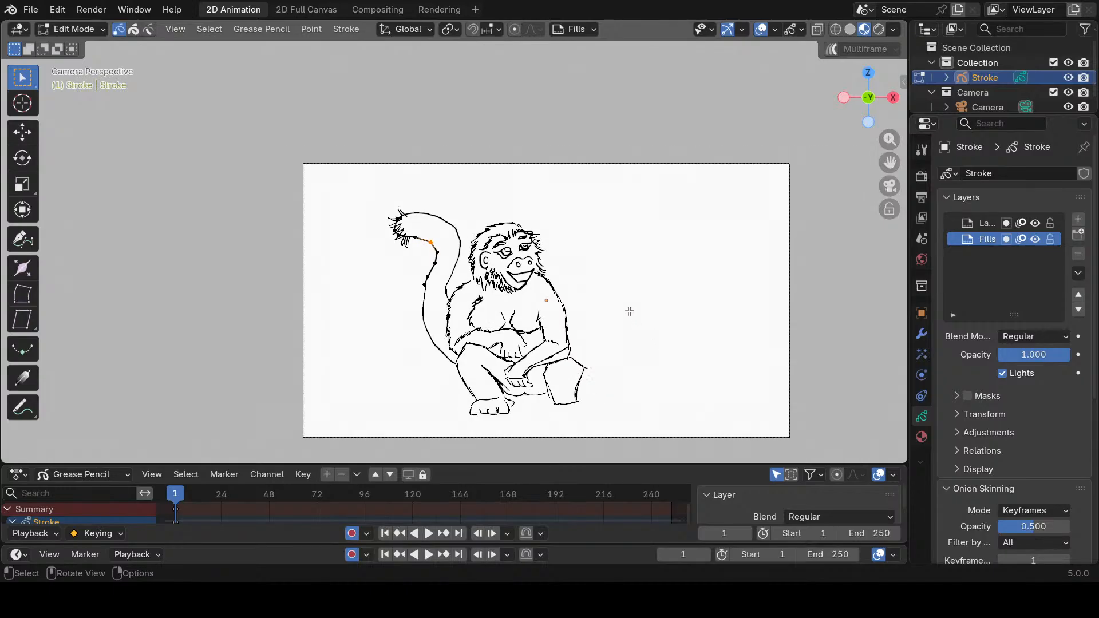
scroll(427, 388, "up", 5)
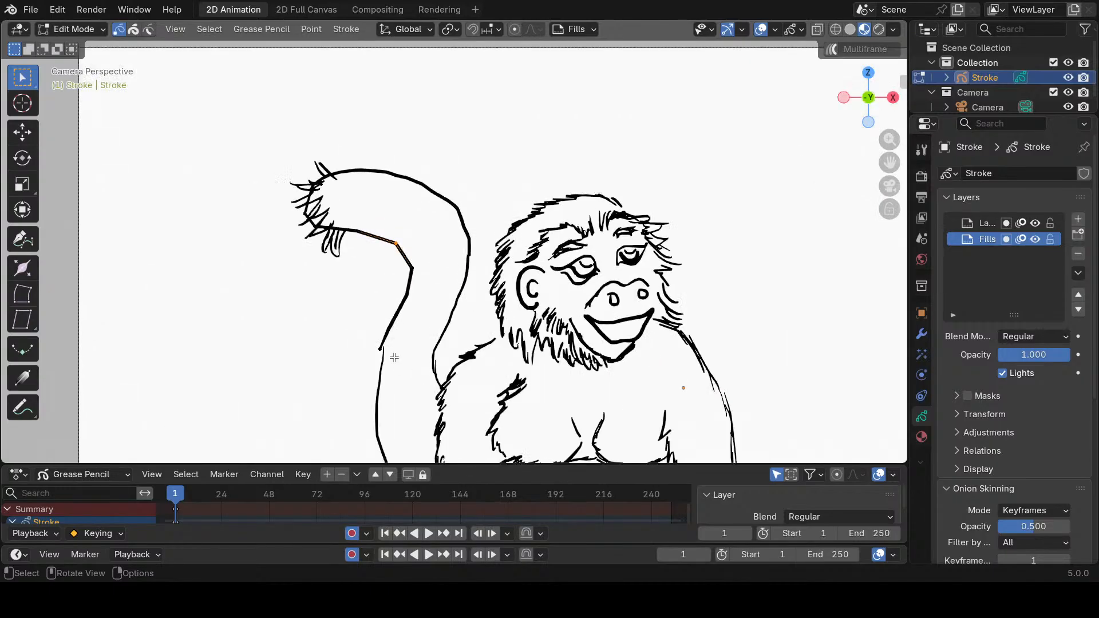
left_click_drag(358, 332, 392, 363)
right_click(377, 348)
left_click(377, 349)
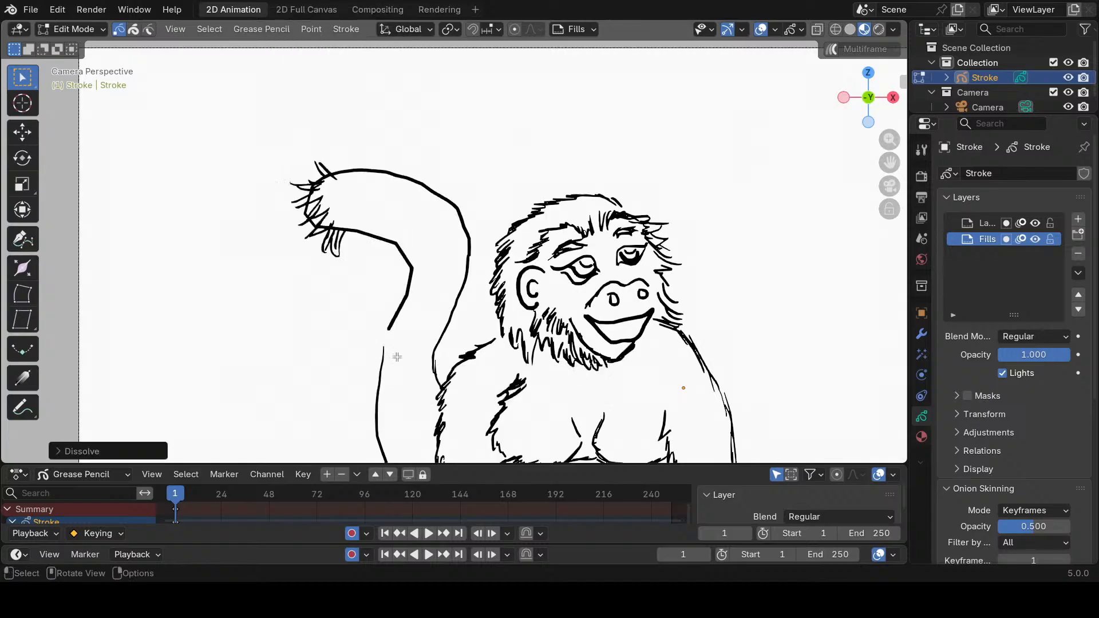
Move the end point of the upper inner-edge stroke down and sideways onto the start of the lower tail stroke.
left_click_drag(375, 321, 393, 352)
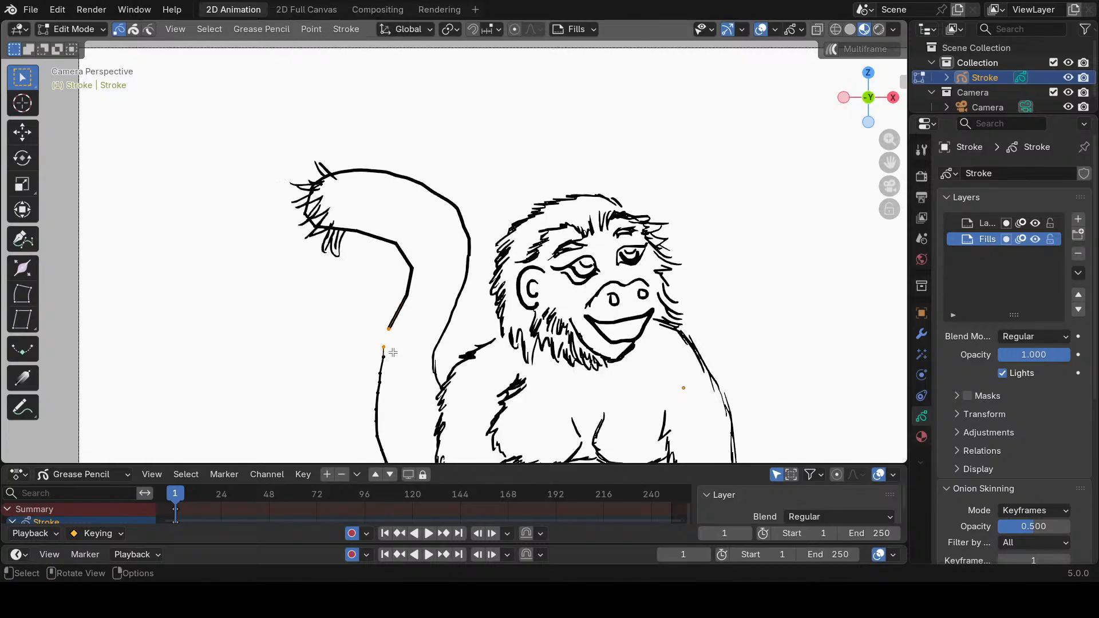
right_click(393, 352)
left_click(390, 330)
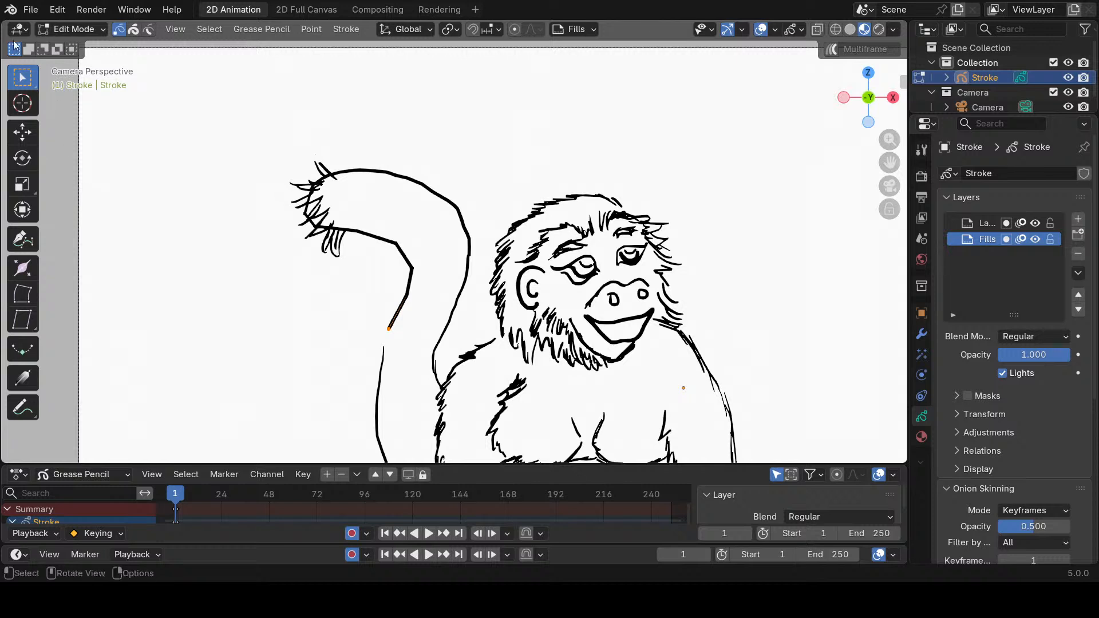
left_click(30, 135)
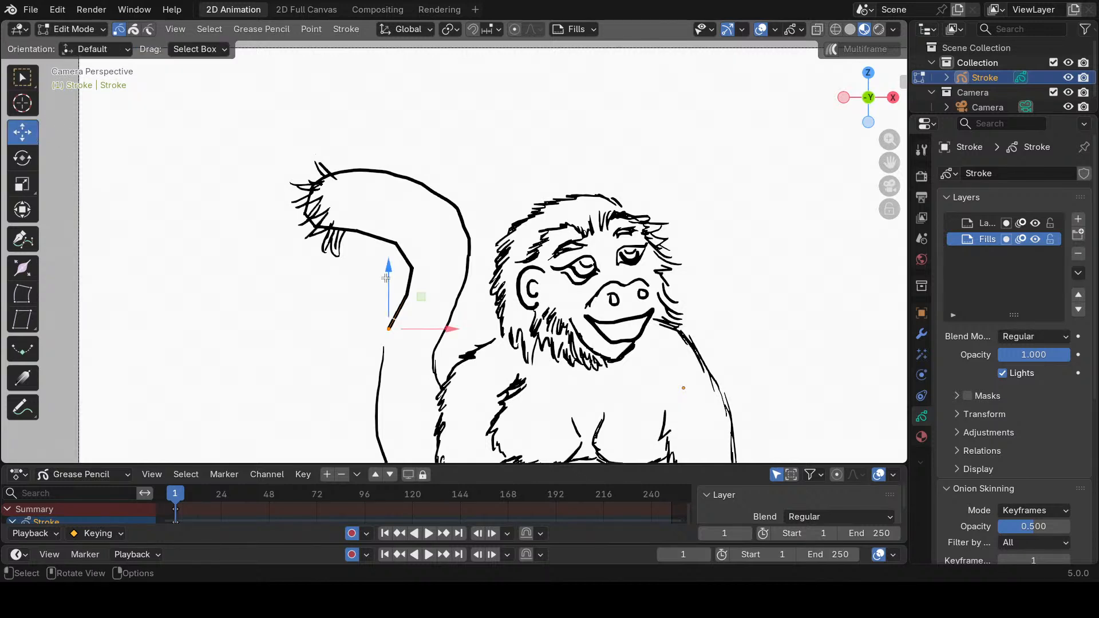
left_click_drag(388, 276, 357, 299)
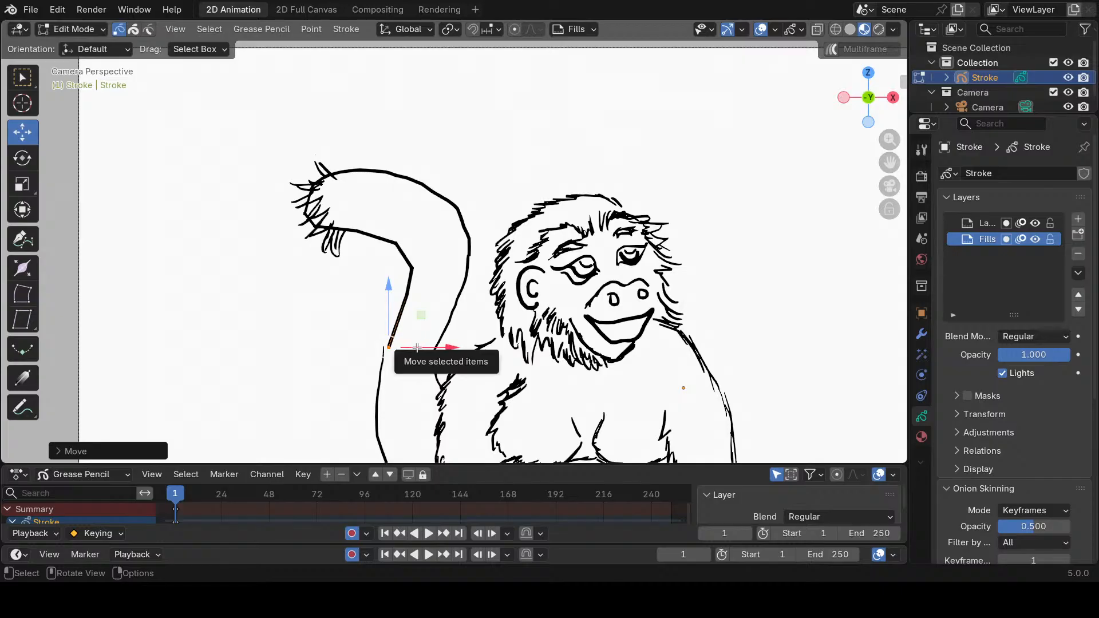
left_click_drag(418, 346, 388, 354)
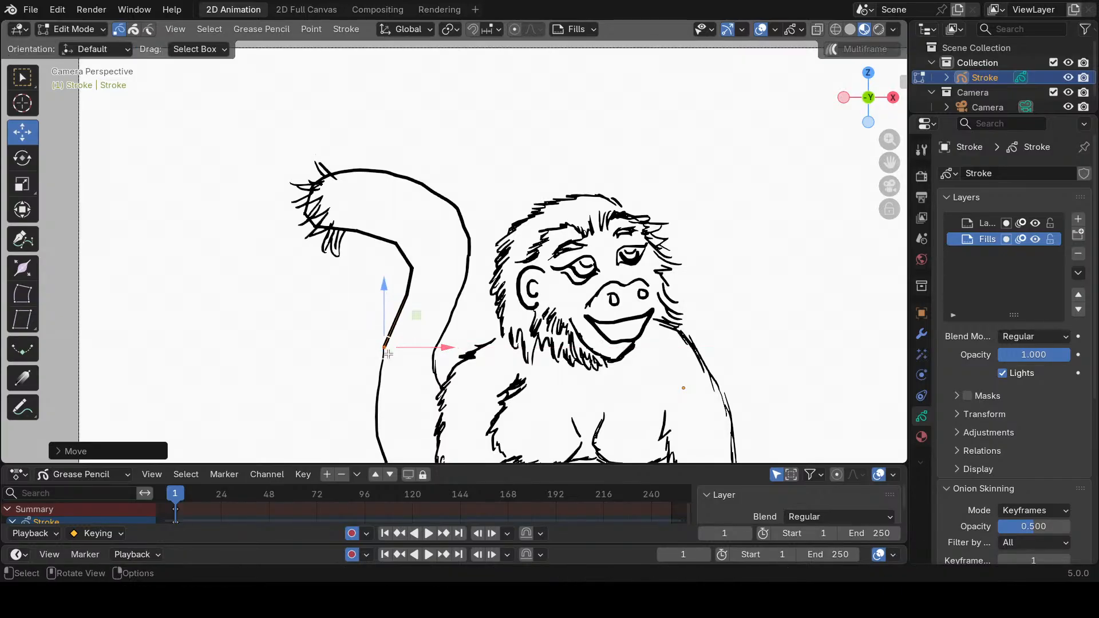
key("ctrl+z")
left_click(290, 313)
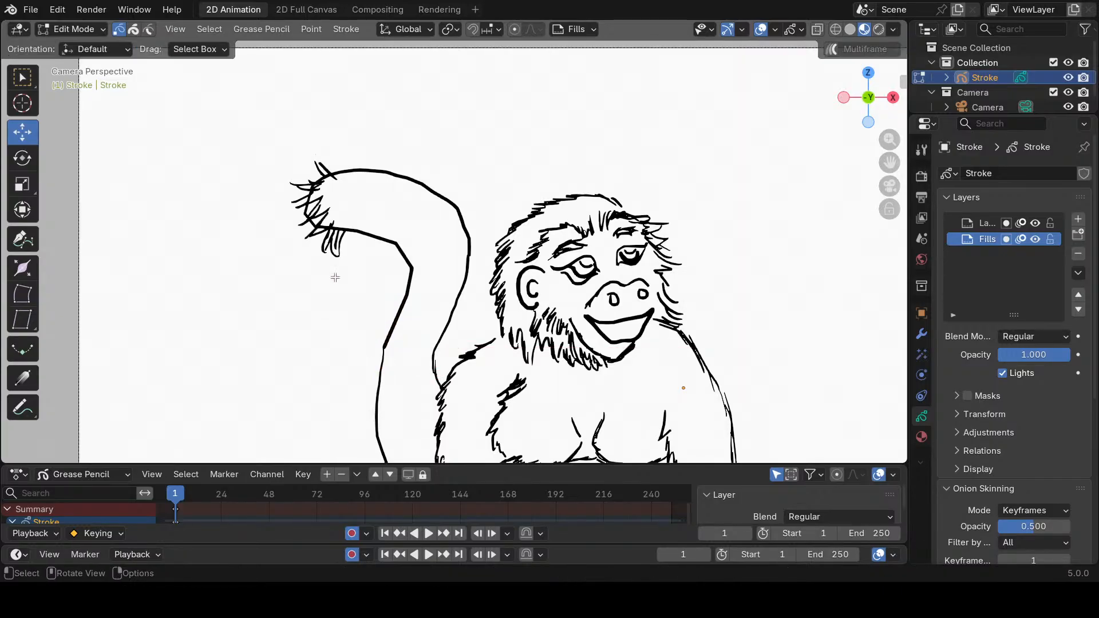
scroll(507, 165, "down", 2)
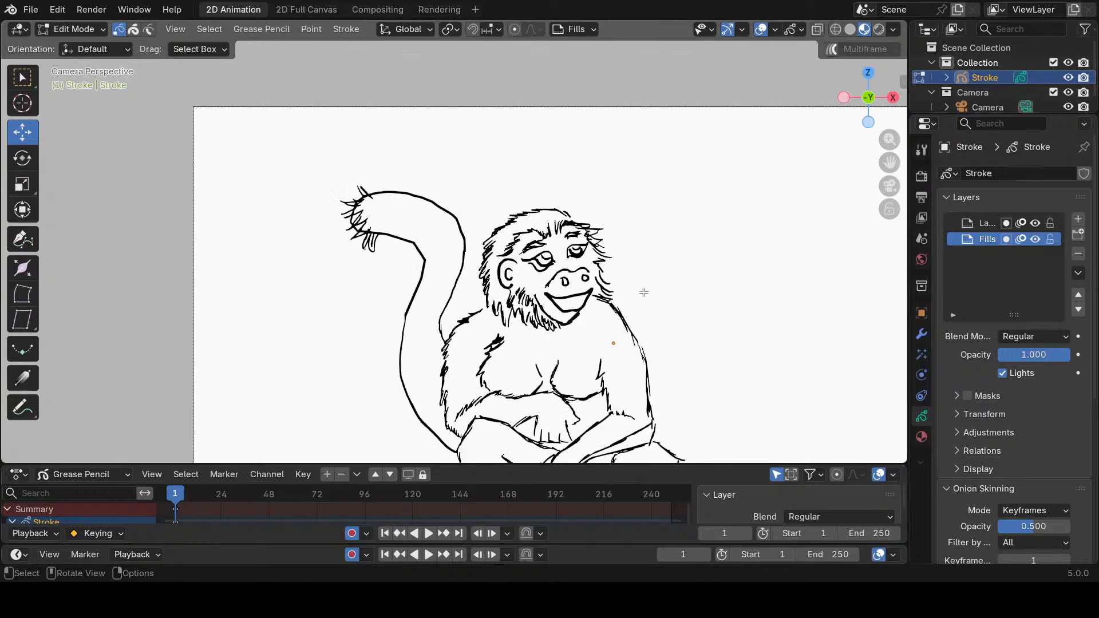
left_click(624, 332)
scroll(637, 285, "up", 5)
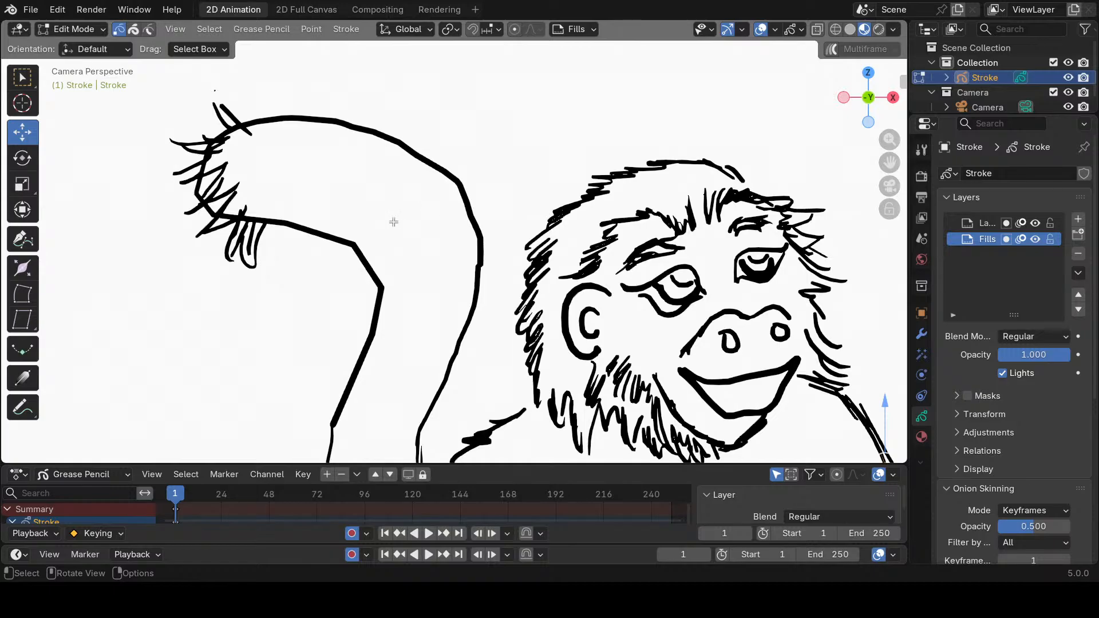
left_click_drag(220, 252, 239, 265)
right_click(253, 257)
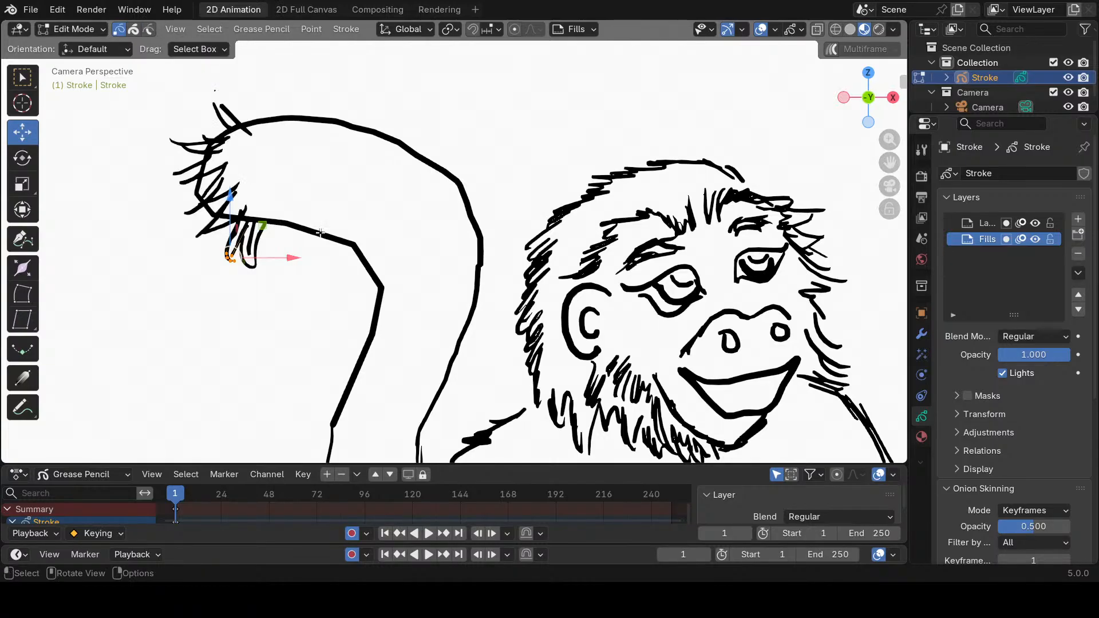
scroll(623, 284, "down", 1)
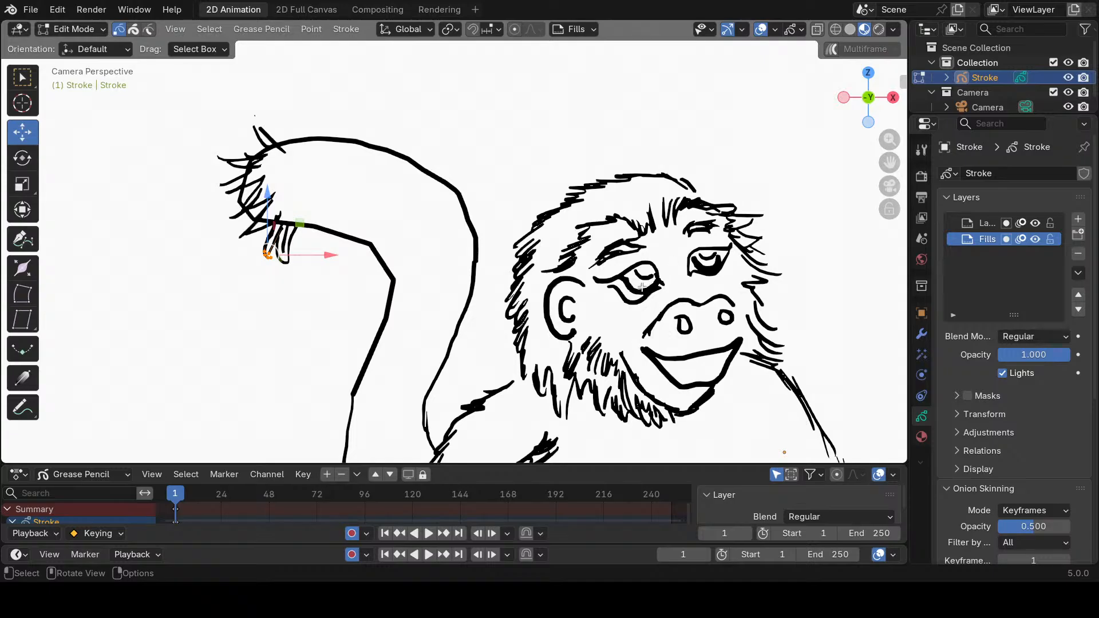
Dissolve the two lowest stroke points at the cheek-side end of the nose outline.
left_click(647, 325)
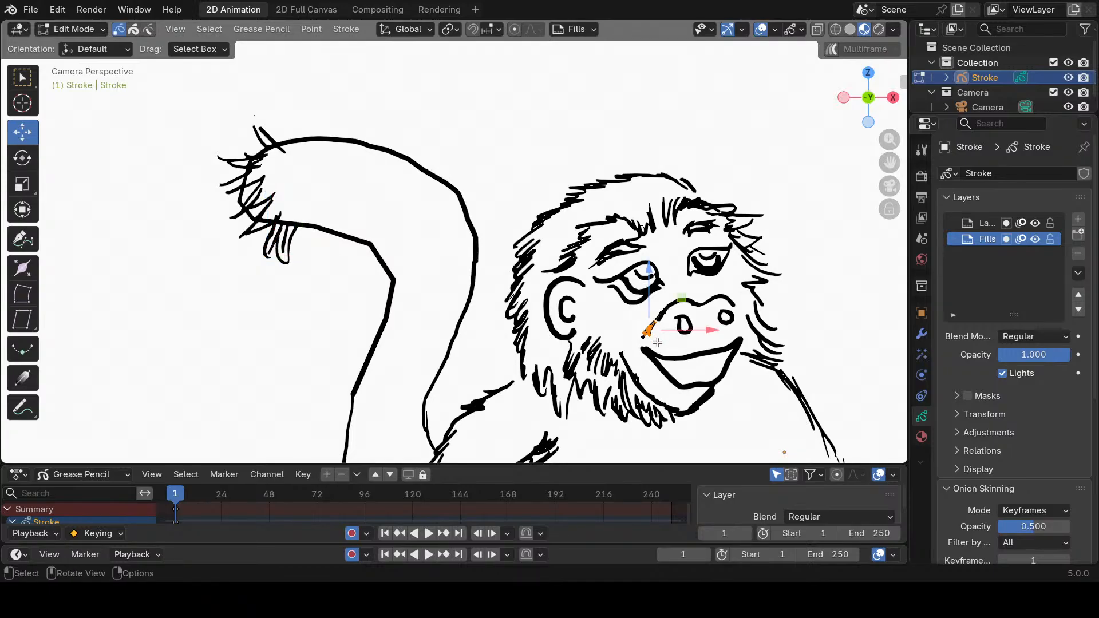
right_click(650, 330)
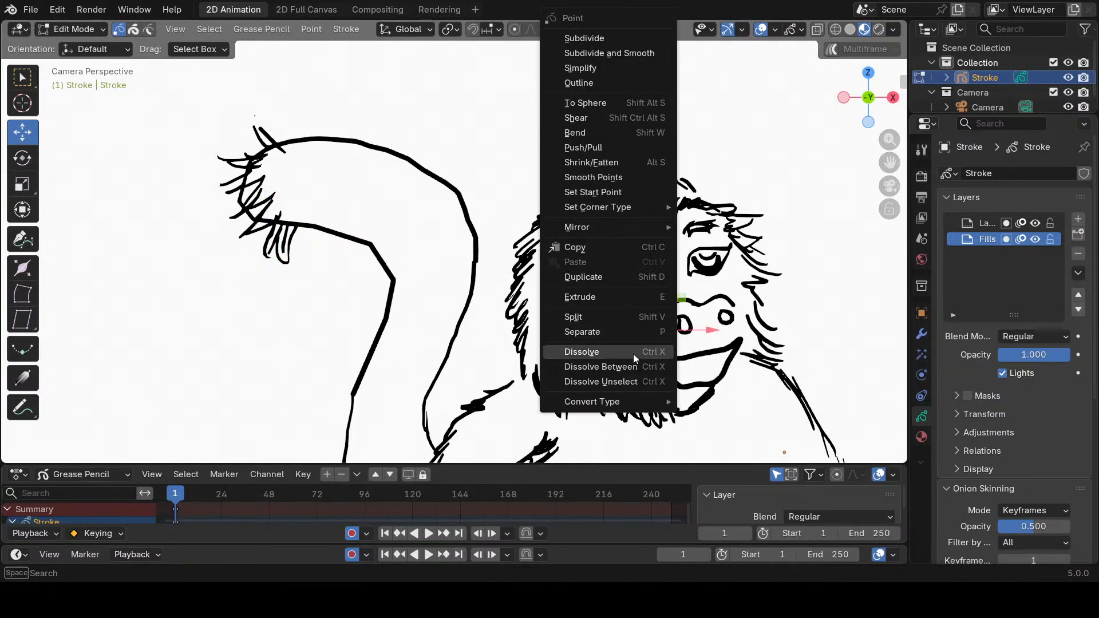
left_click(633, 353)
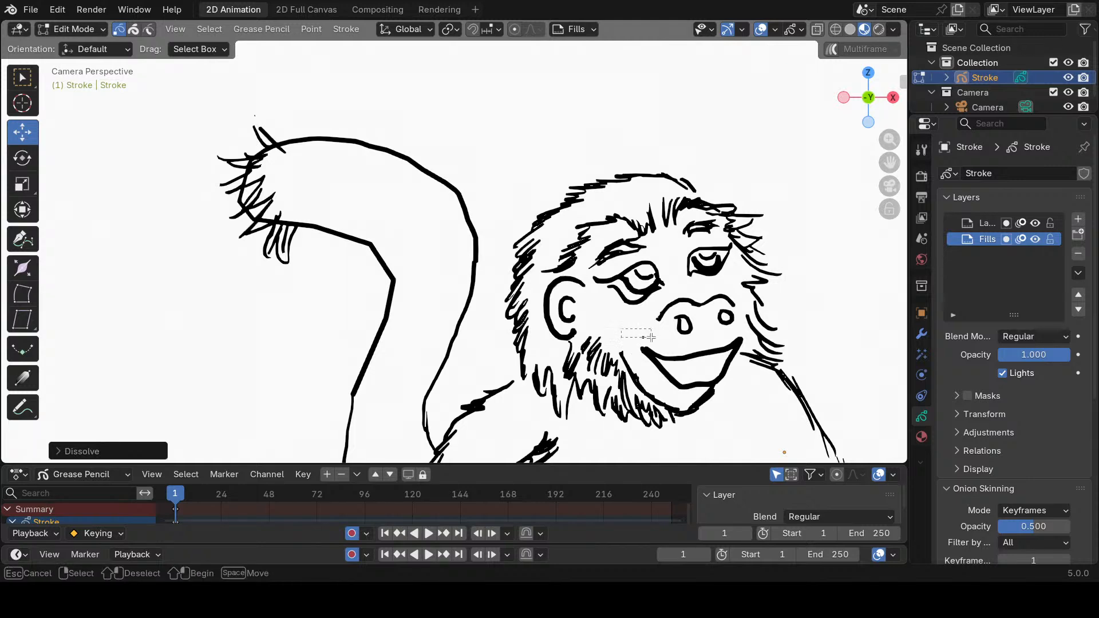
left_click(650, 341)
right_click(658, 346)
left_click(646, 348)
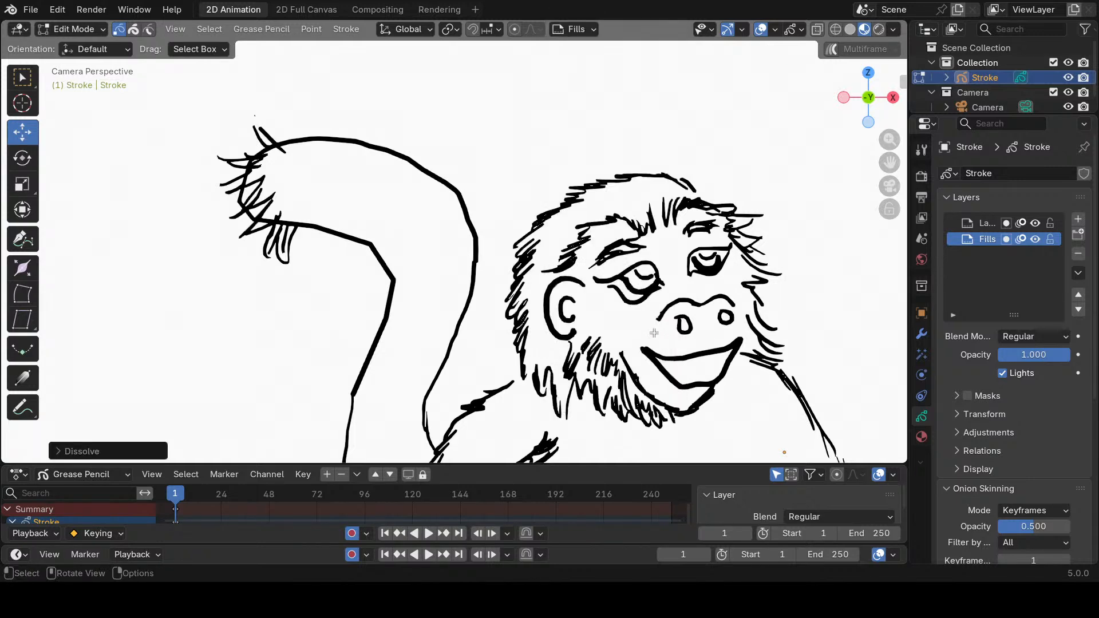
Simplify the selection at the cheek-side end of the nose outline and dissolve its end point.
left_click(666, 326)
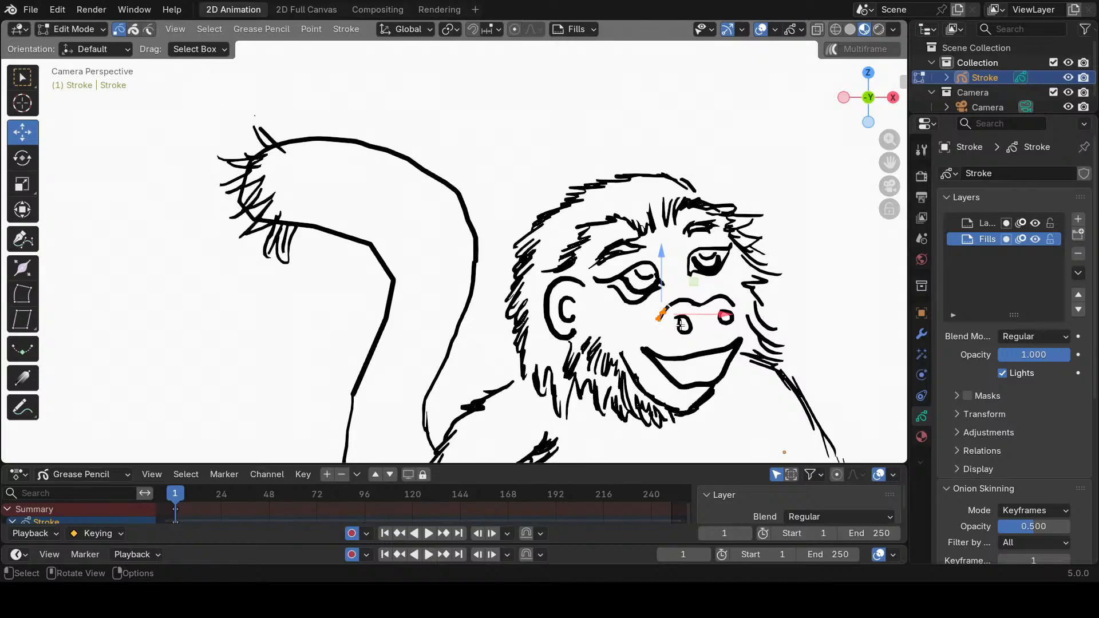
right_click(661, 312)
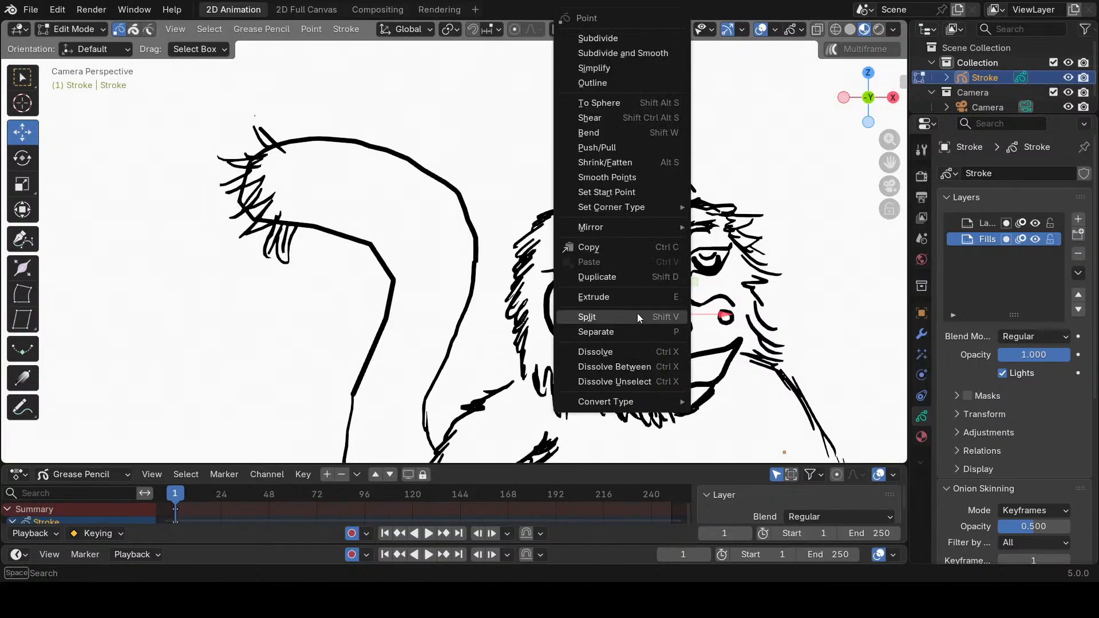
left_click(619, 67)
scroll(756, 290, "up", 2)
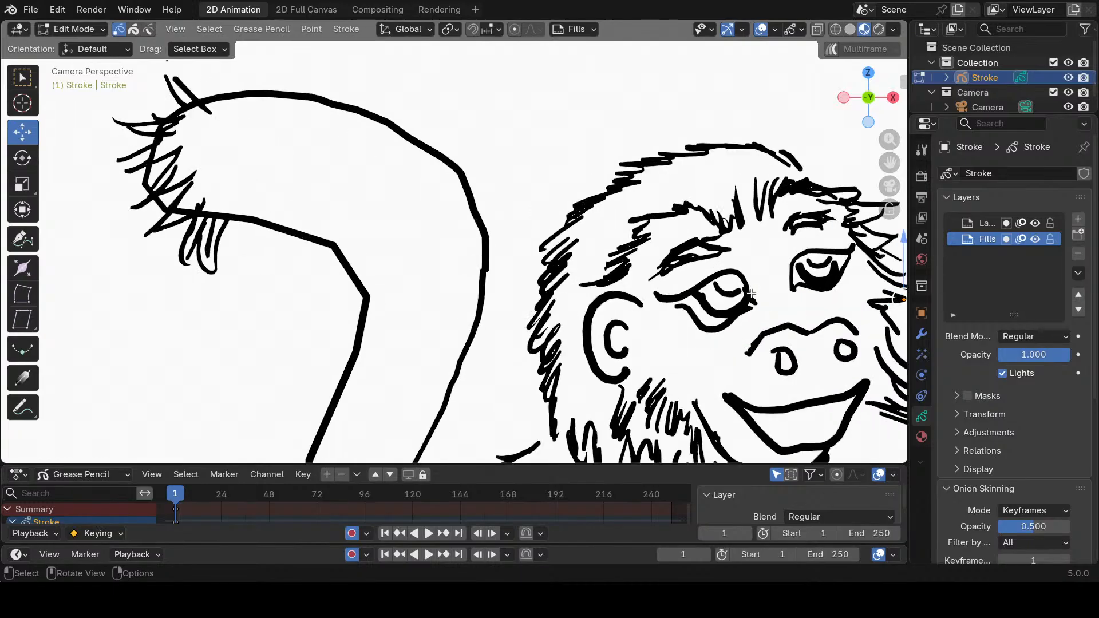
left_click(741, 356)
right_click(741, 356)
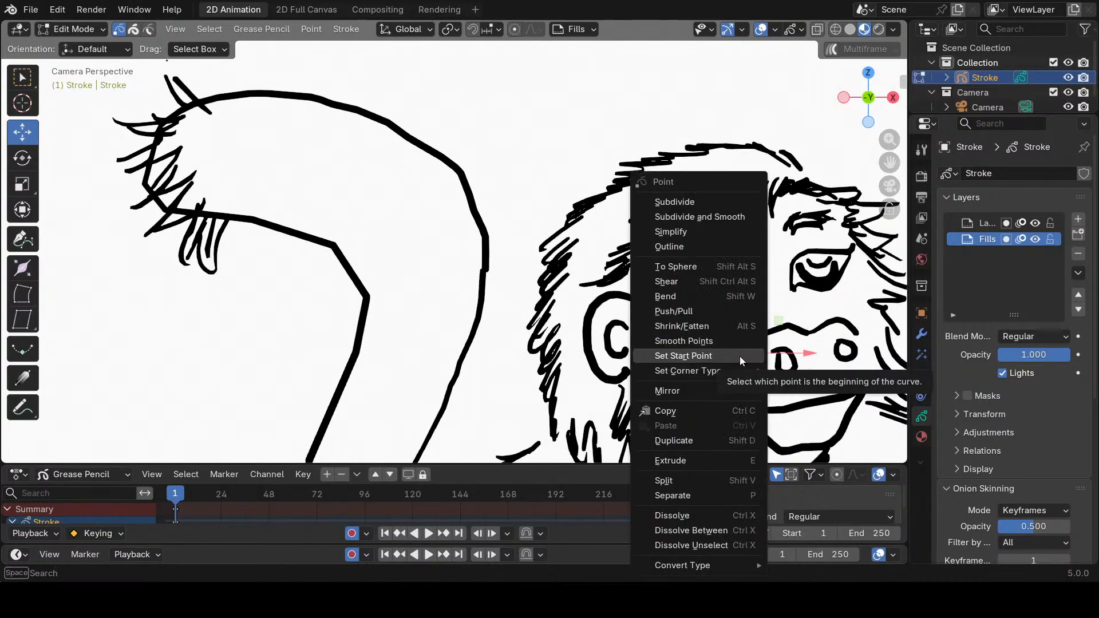
left_click(686, 517)
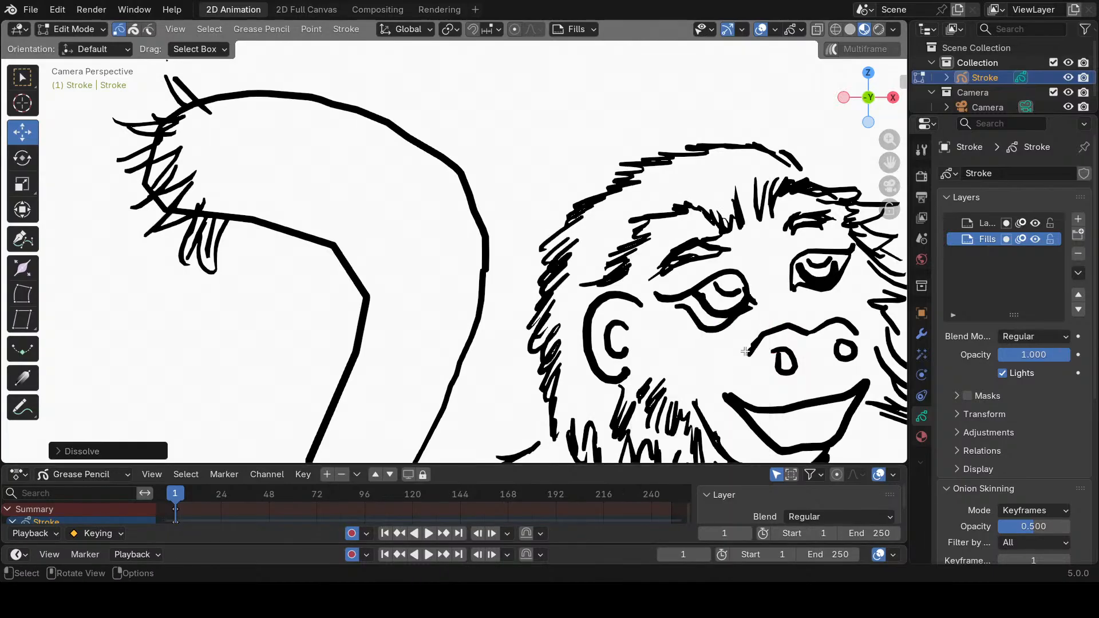
Dissolve the remaining excess points at the nose outline's cheek-side end to shorten the stroke.
left_click(745, 351)
right_click(741, 354)
left_click(741, 354)
left_click(746, 341)
right_click(747, 341)
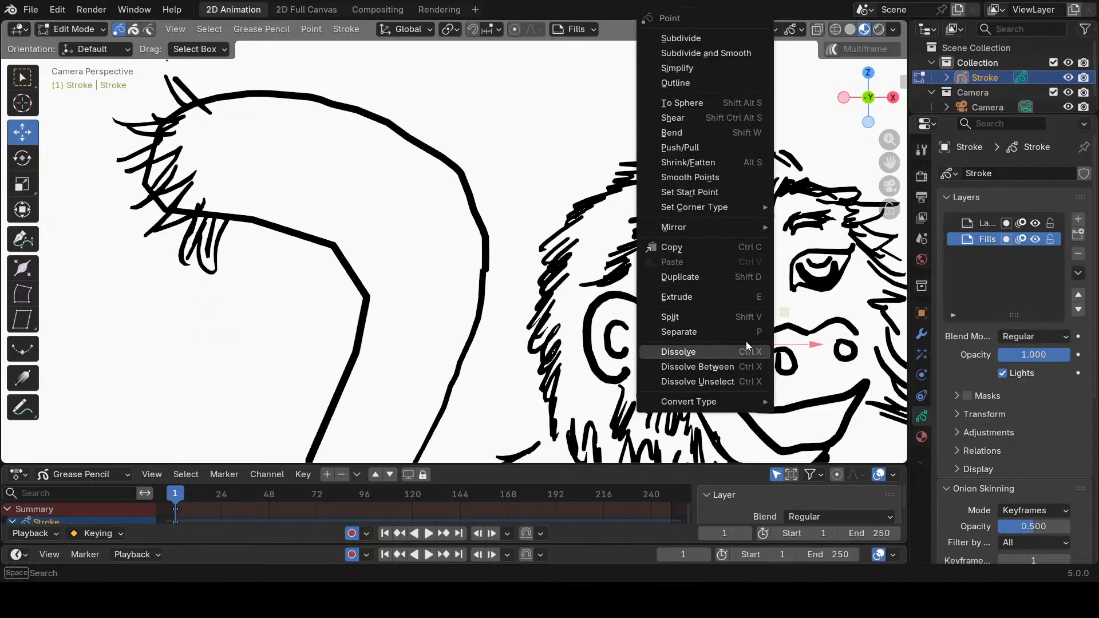
left_click(744, 343)
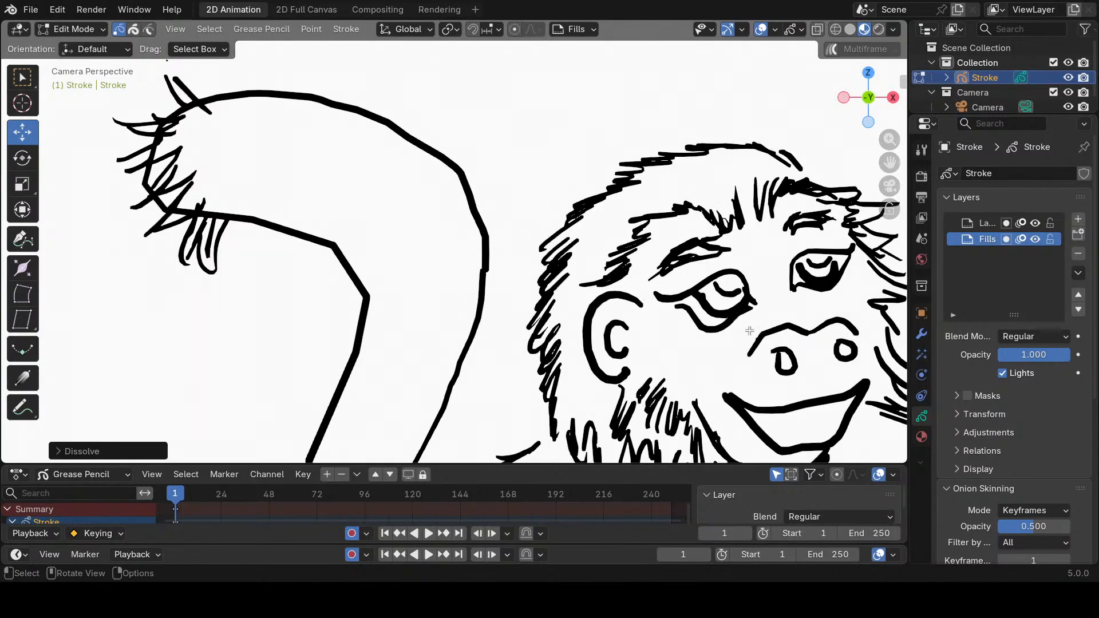
left_click(755, 339)
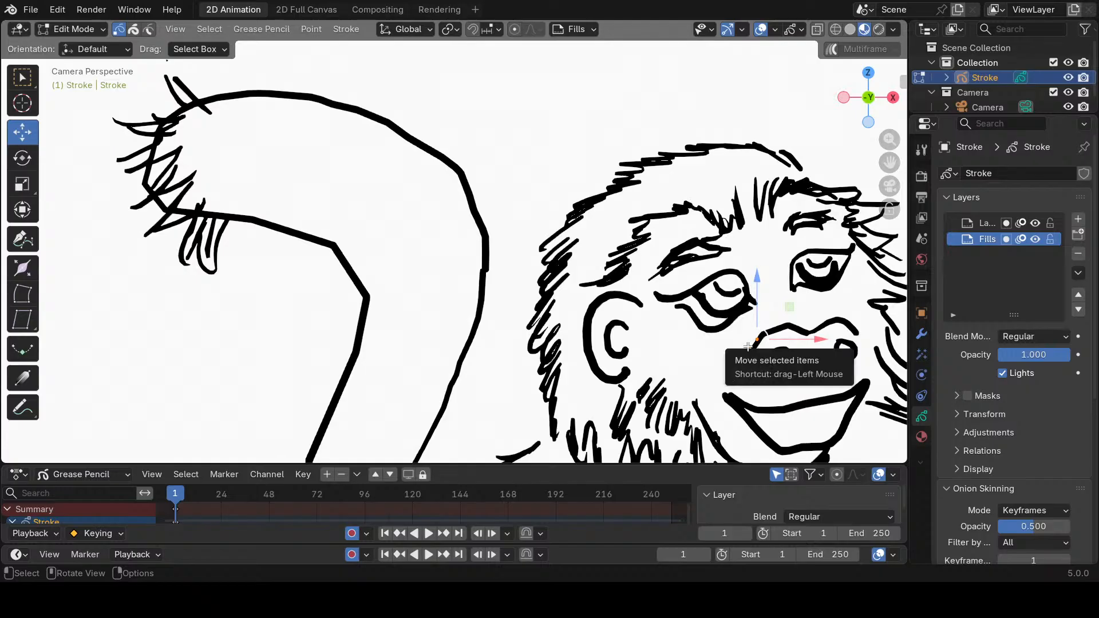
right_click(748, 346)
left_click(748, 347)
scroll(769, 346, "down", 1)
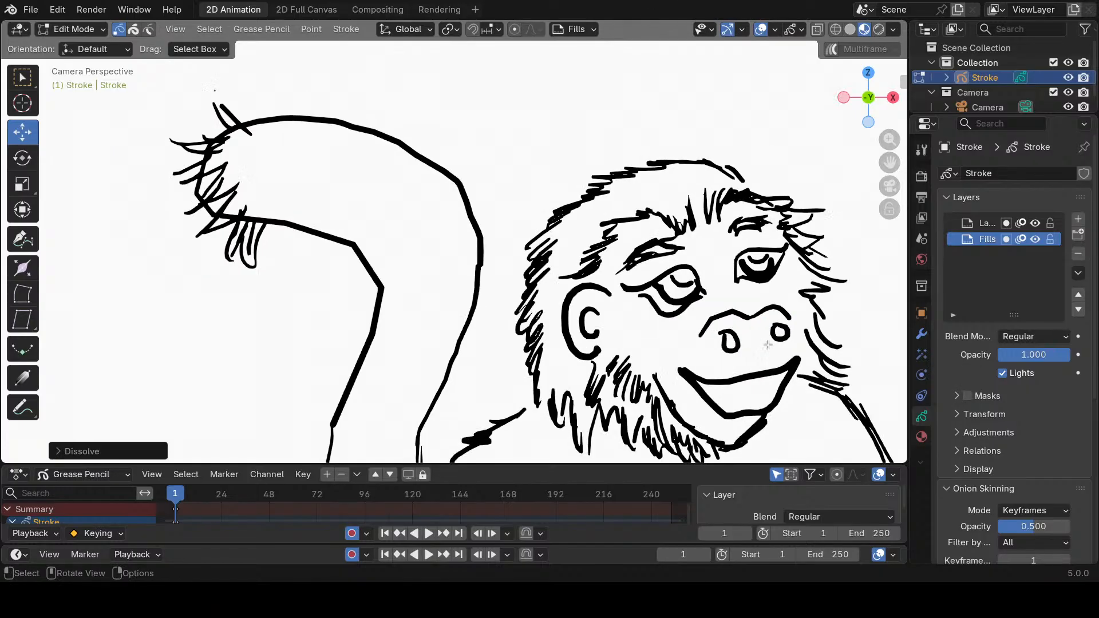
Dissolve two stray points on the lower lid of the eye nearest the face's fur edge.
left_click(759, 270)
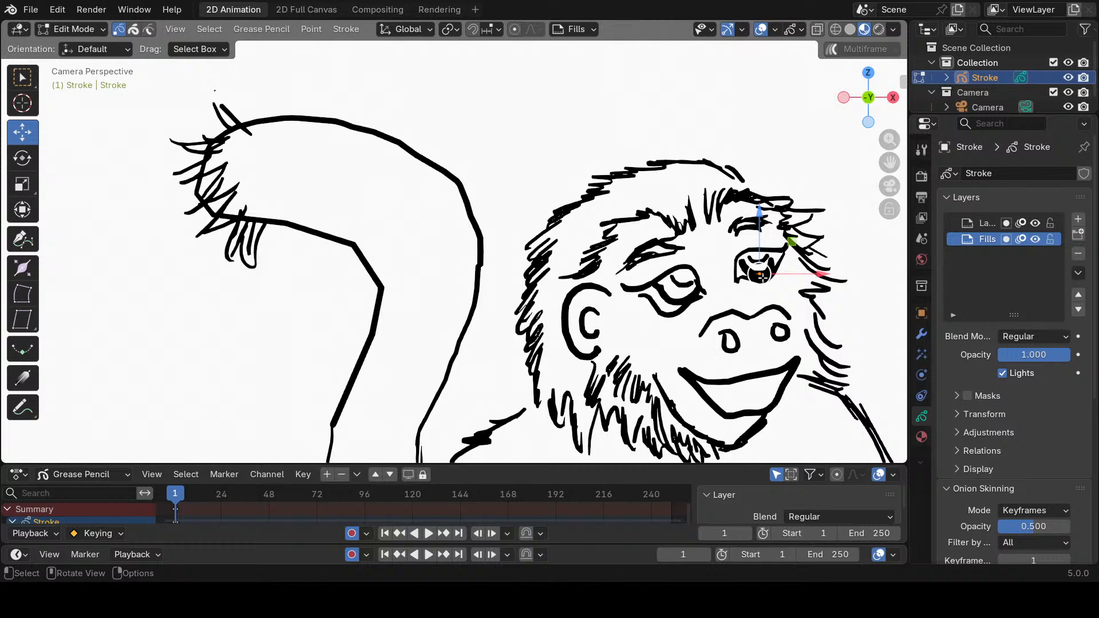
right_click(760, 276)
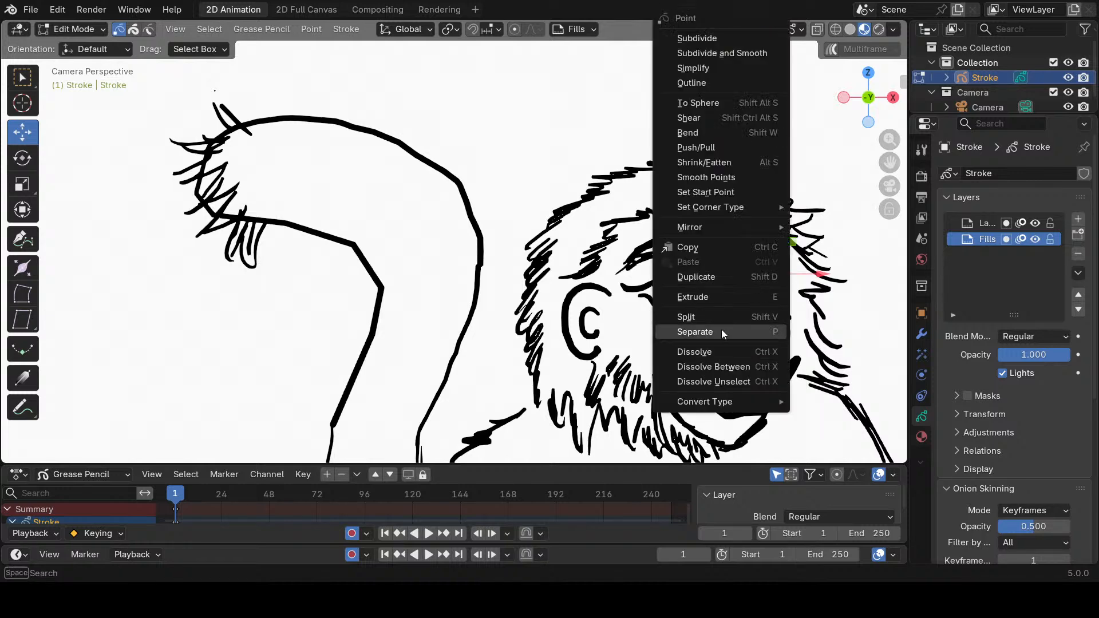
left_click(713, 352)
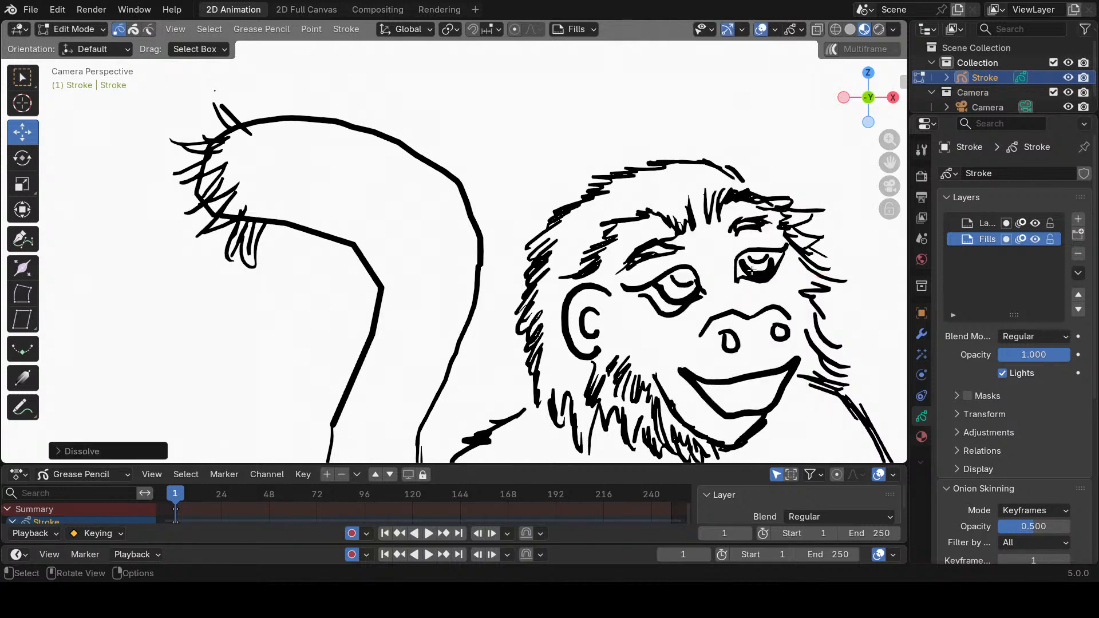
left_click(751, 271)
right_click(751, 270)
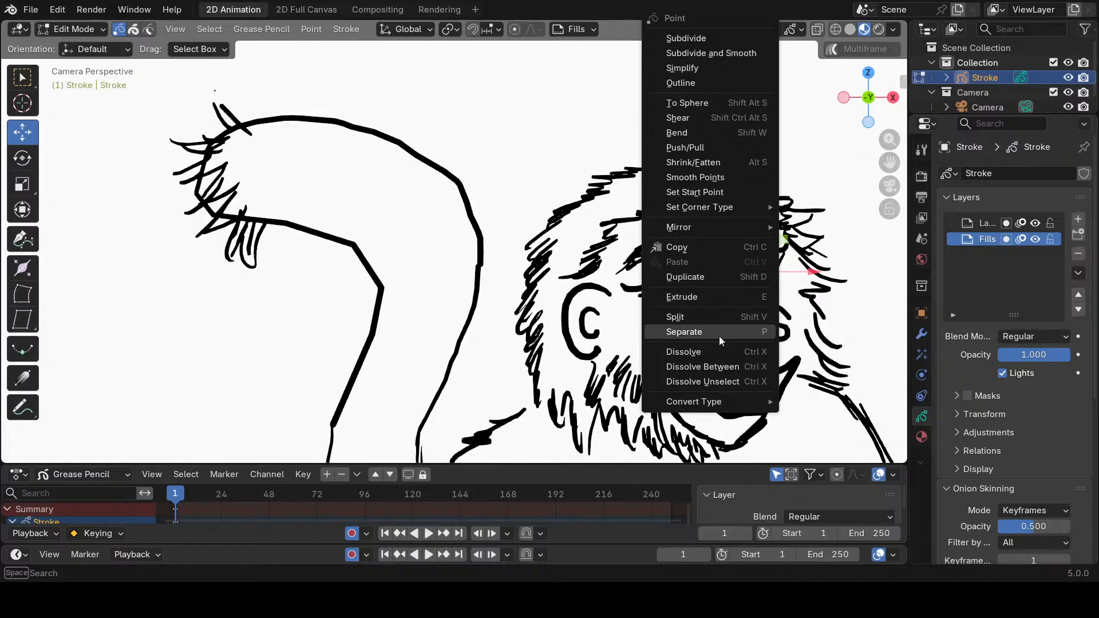
left_click(715, 350)
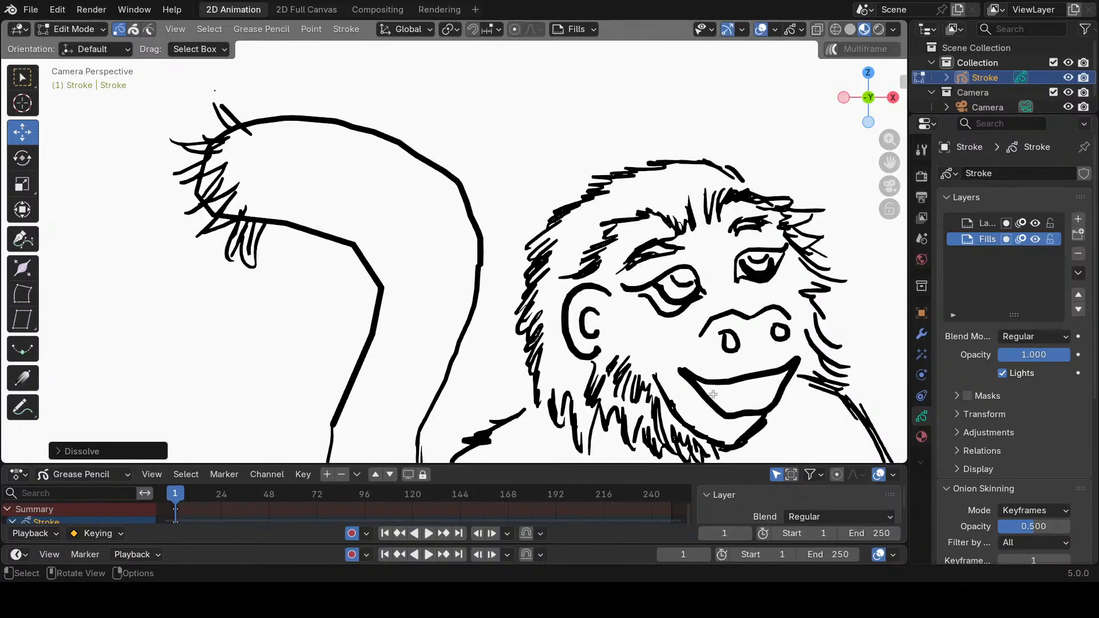
scroll(706, 388, "down", 2)
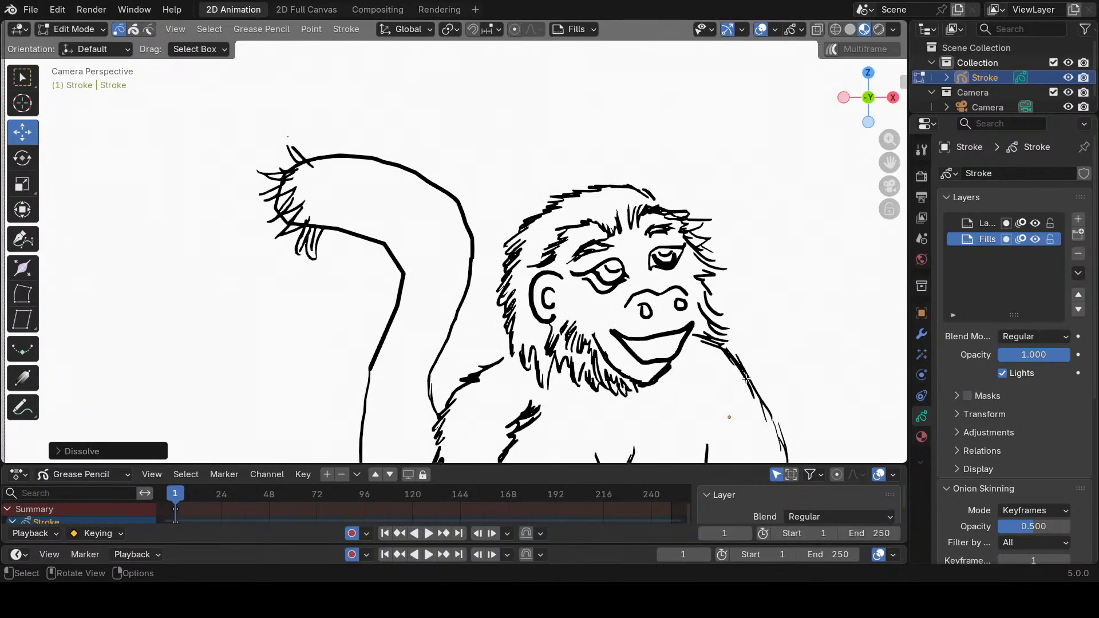
Simplify the selection on the chin outline just below the mouth and dissolve the overlapping point there.
left_click(668, 367)
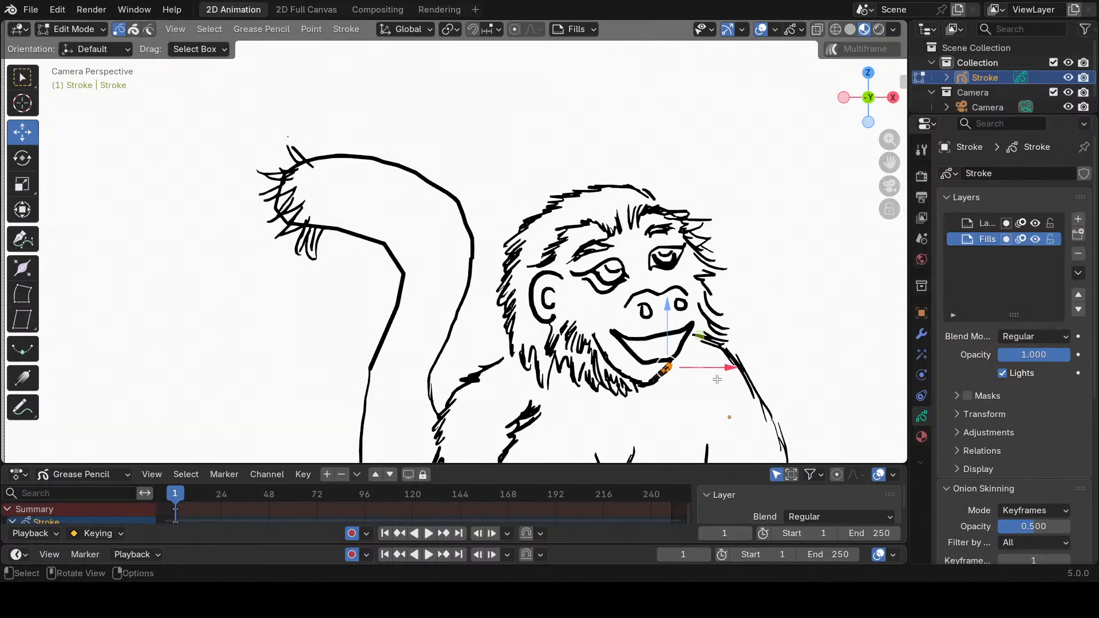
right_click(670, 368)
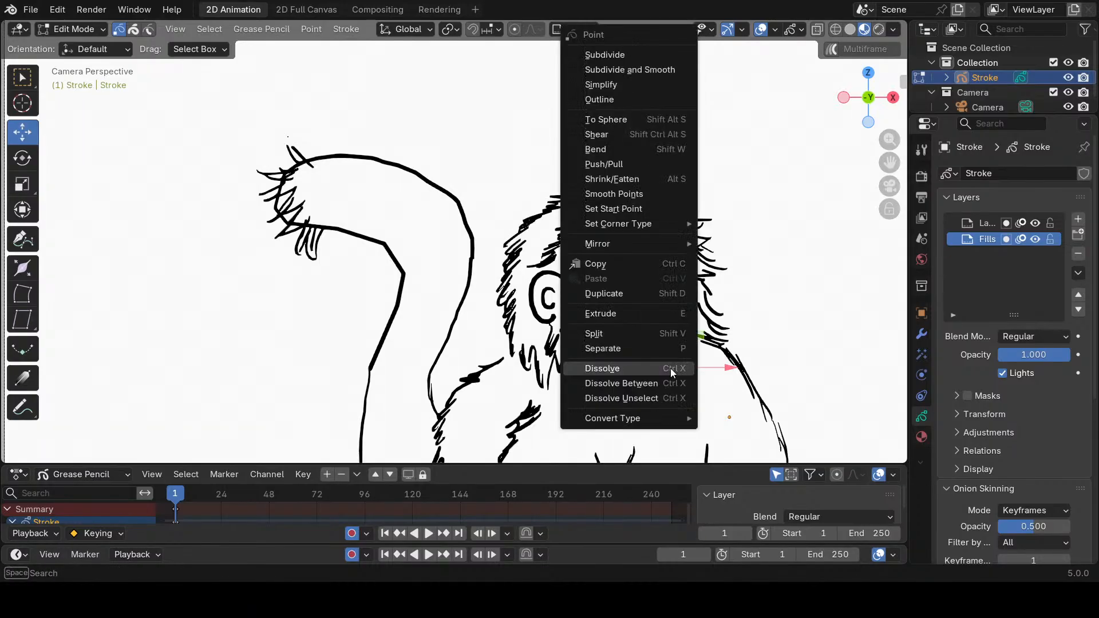
left_click(581, 87)
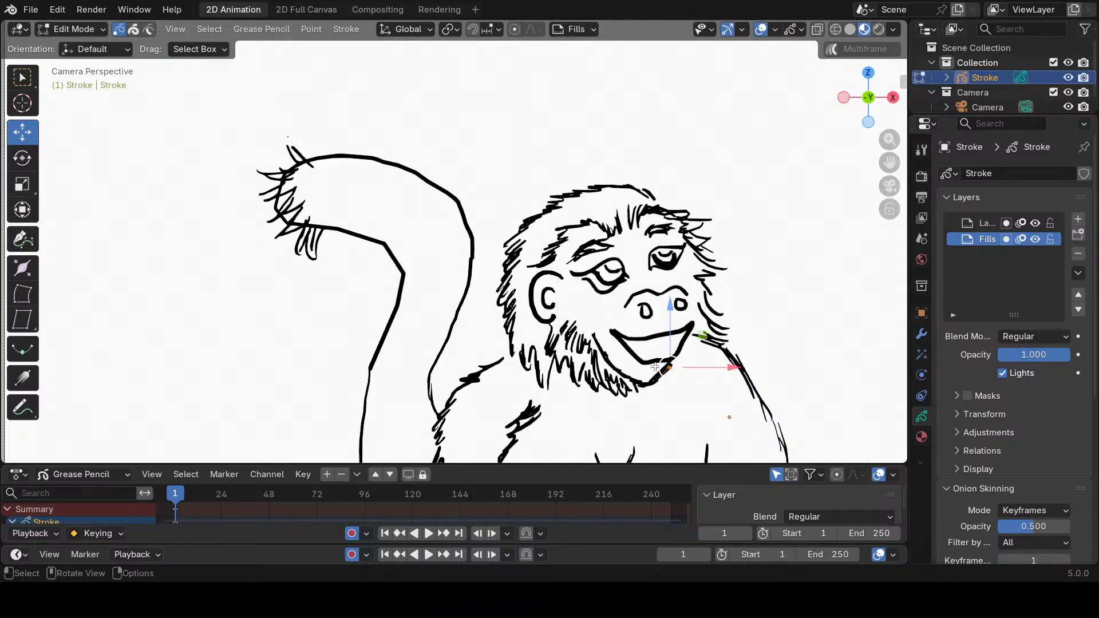
right_click(677, 367)
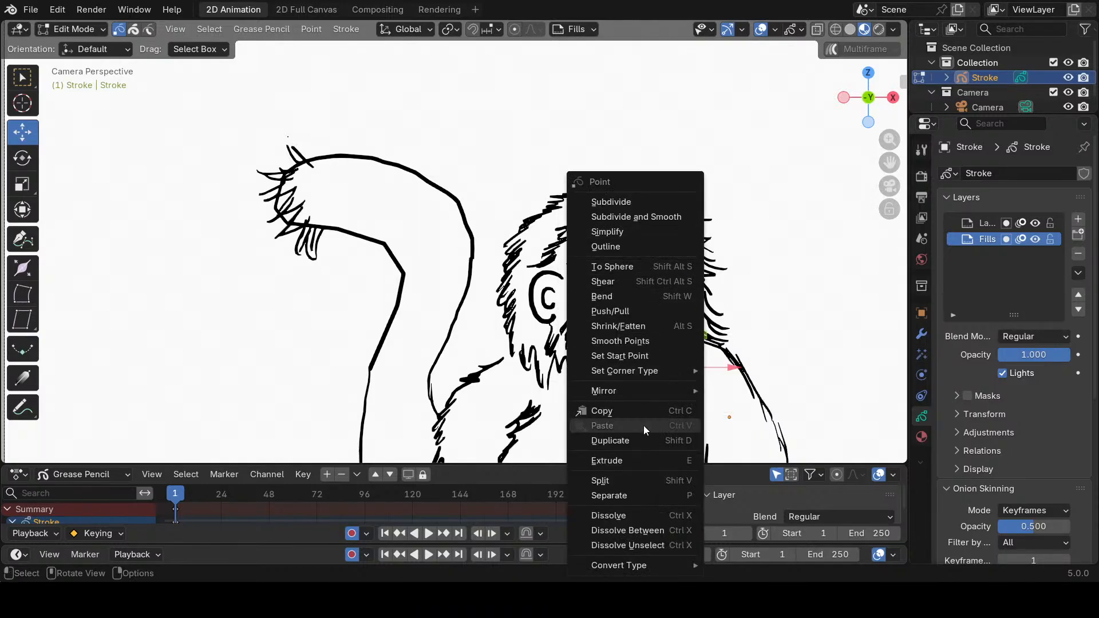
left_click(627, 515)
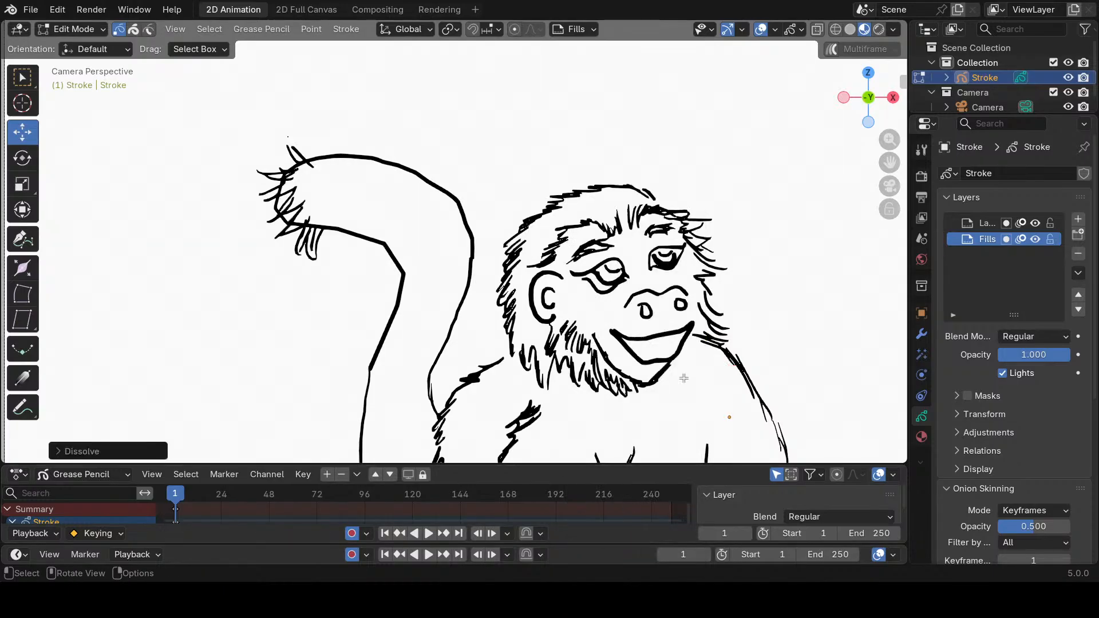
Dissolve the next stray point further down the chin outline.
left_click(671, 370)
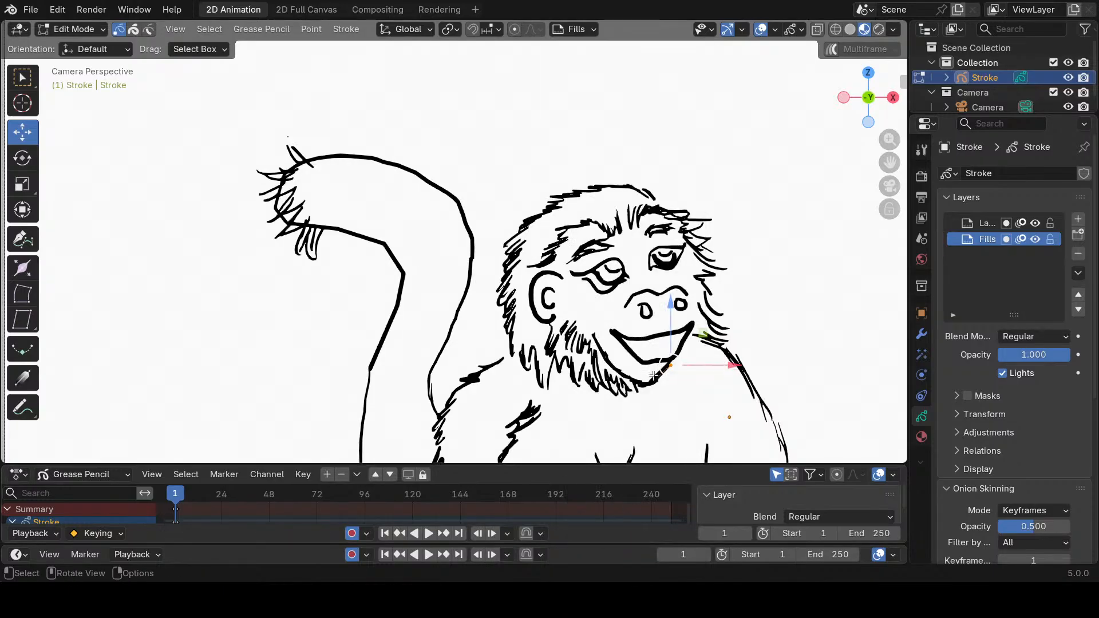
left_click(658, 380)
right_click(661, 384)
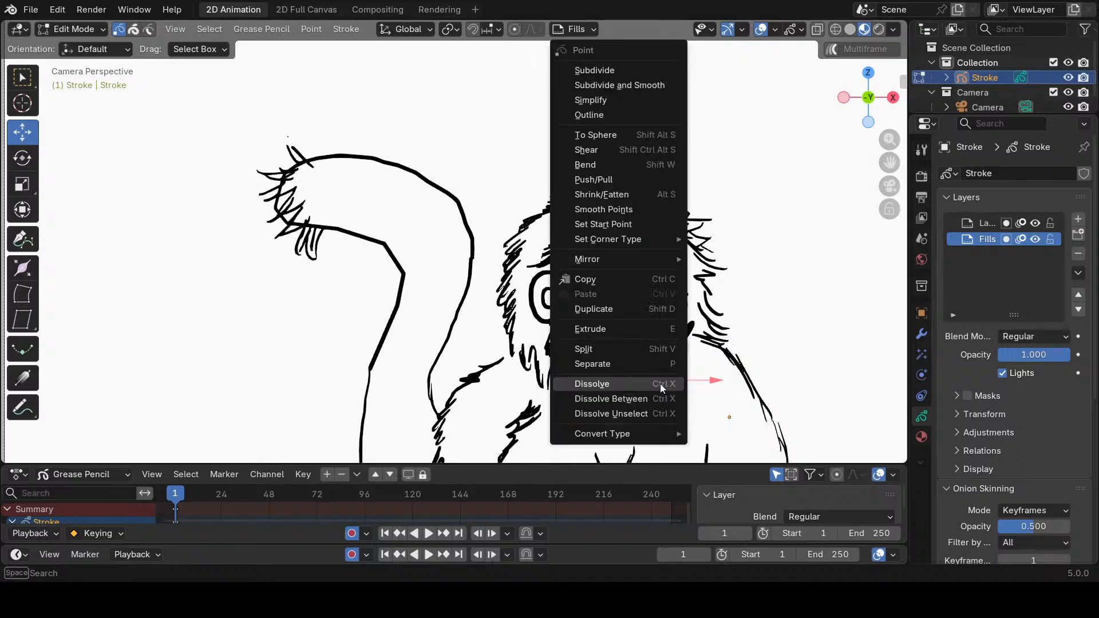
left_click(657, 384)
Move the end point of the chin stroke up to the jaw stroke to close the gap, and clear the selection.
scroll(654, 383, "up", 1)
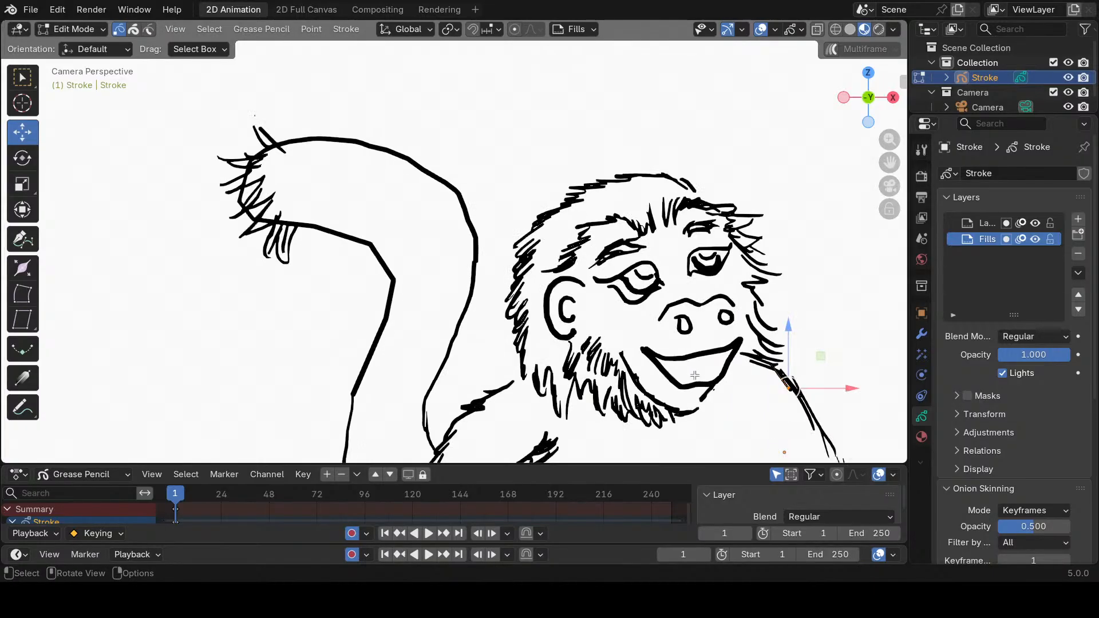
scroll(694, 375, "up", 1)
scroll(695, 375, "down", 1)
left_click(702, 406)
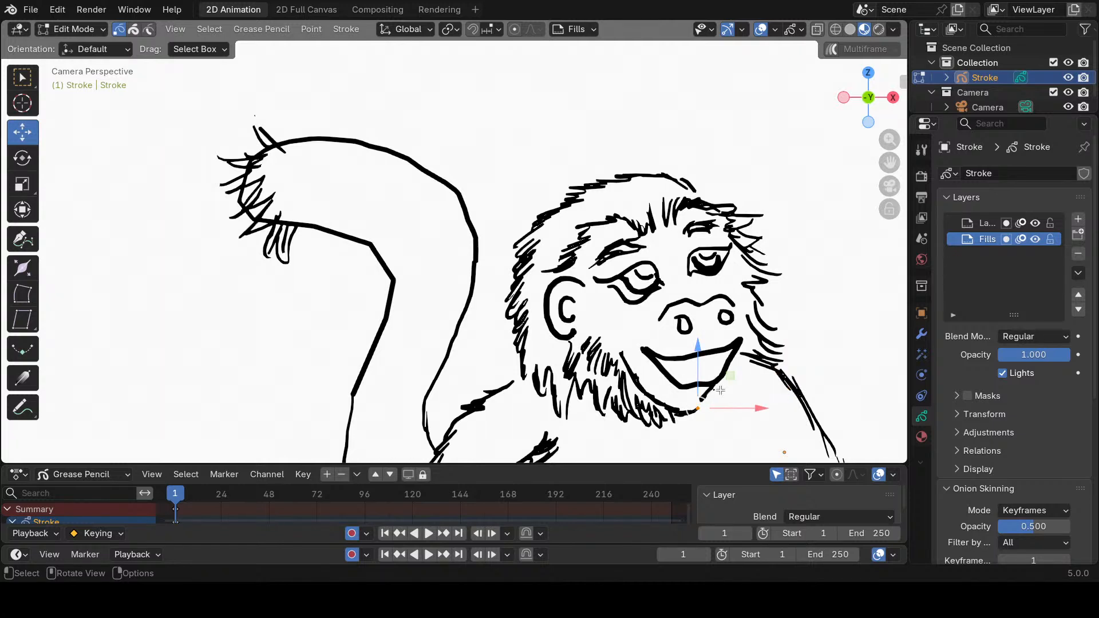
left_click_drag(728, 405, 705, 376)
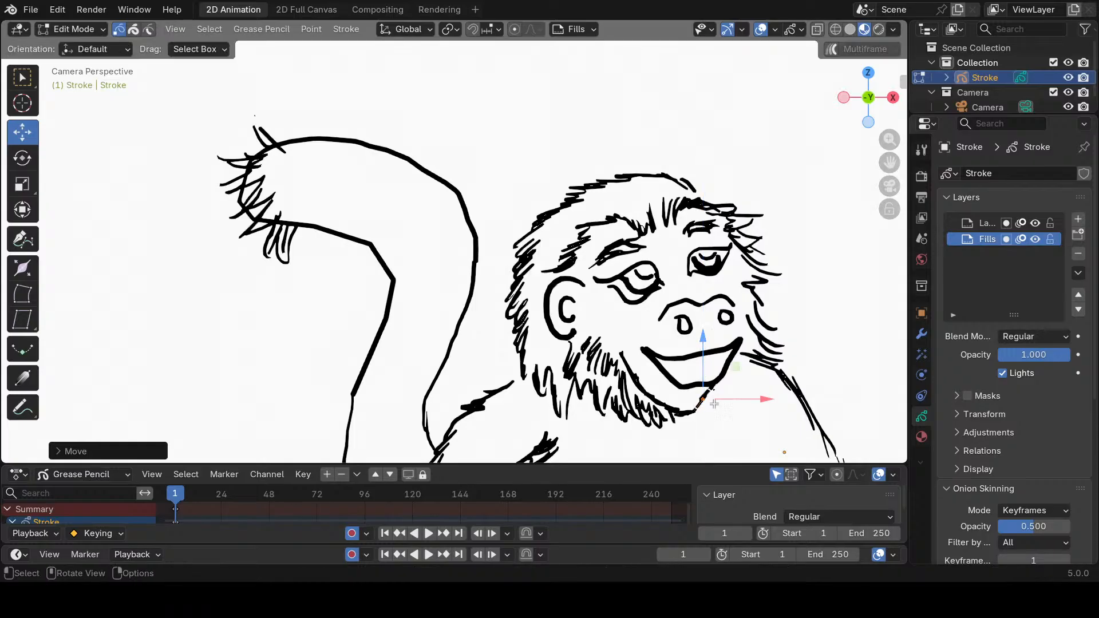
left_click(757, 438)
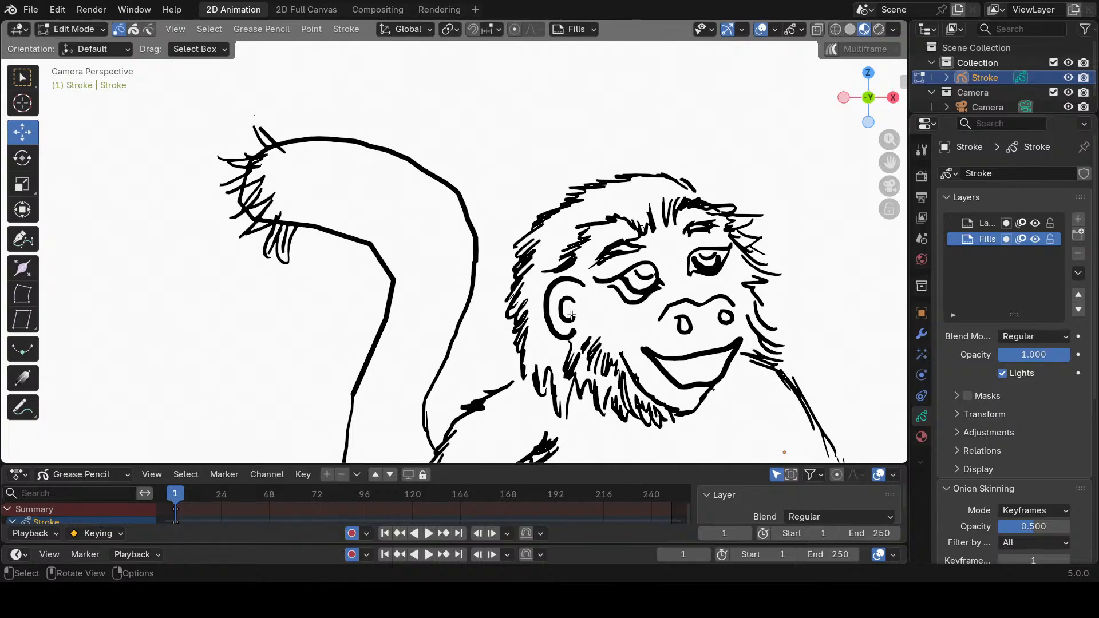
Make the layer above Fills active and switch the Grease Pencil object to Draw Mode, with the whole monkey in view.
scroll(570, 316, "down", 1)
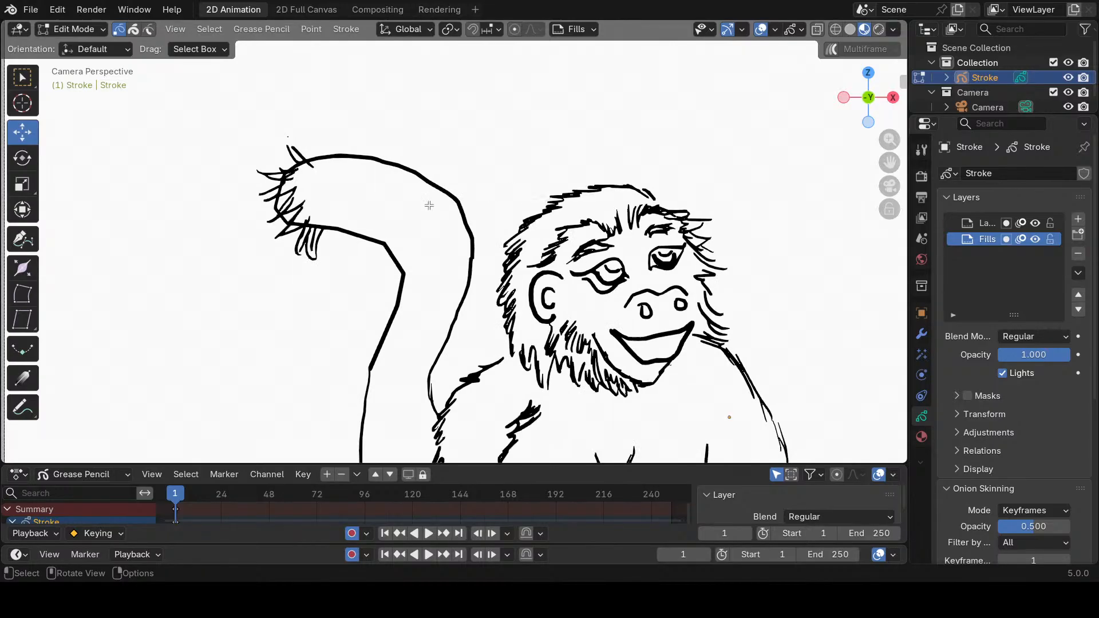
scroll(326, 189, "down", 6)
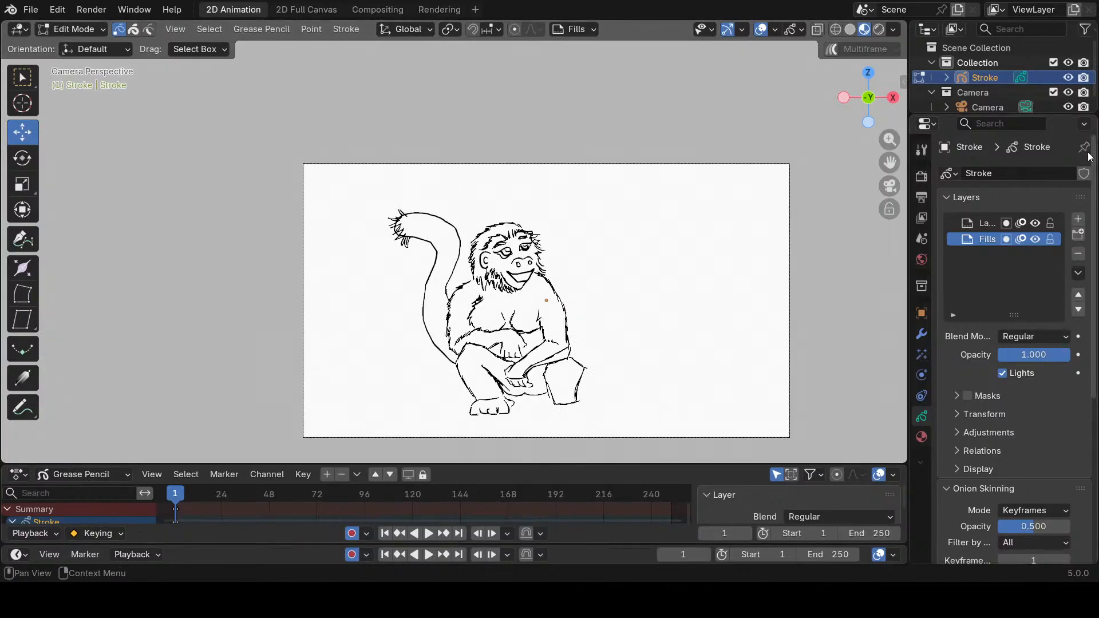
left_click(984, 224)
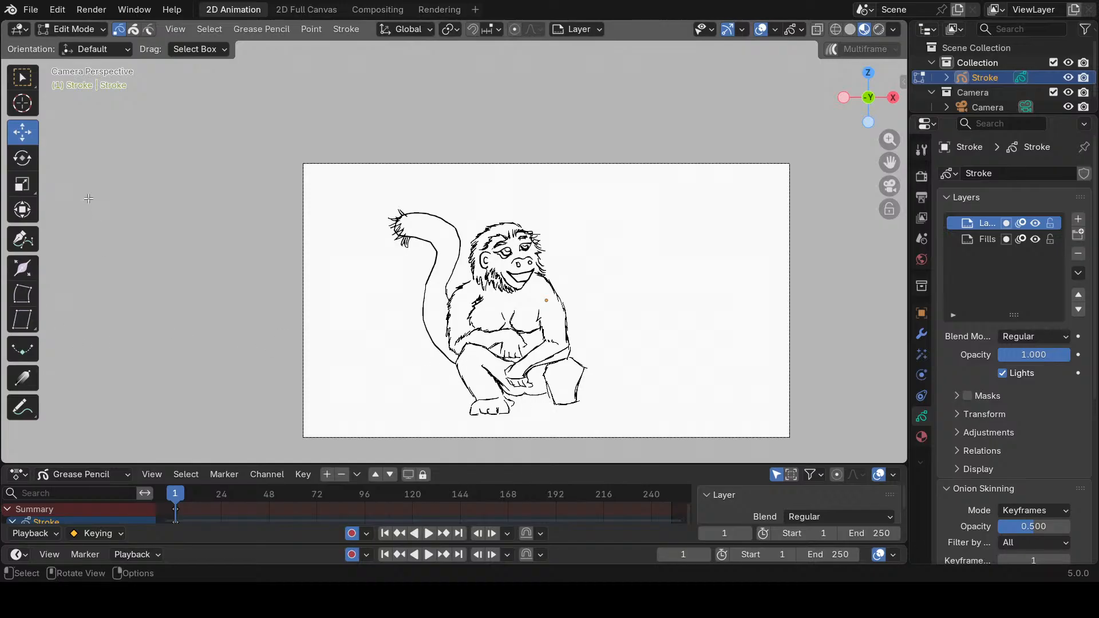
left_click(84, 28)
left_click(84, 93)
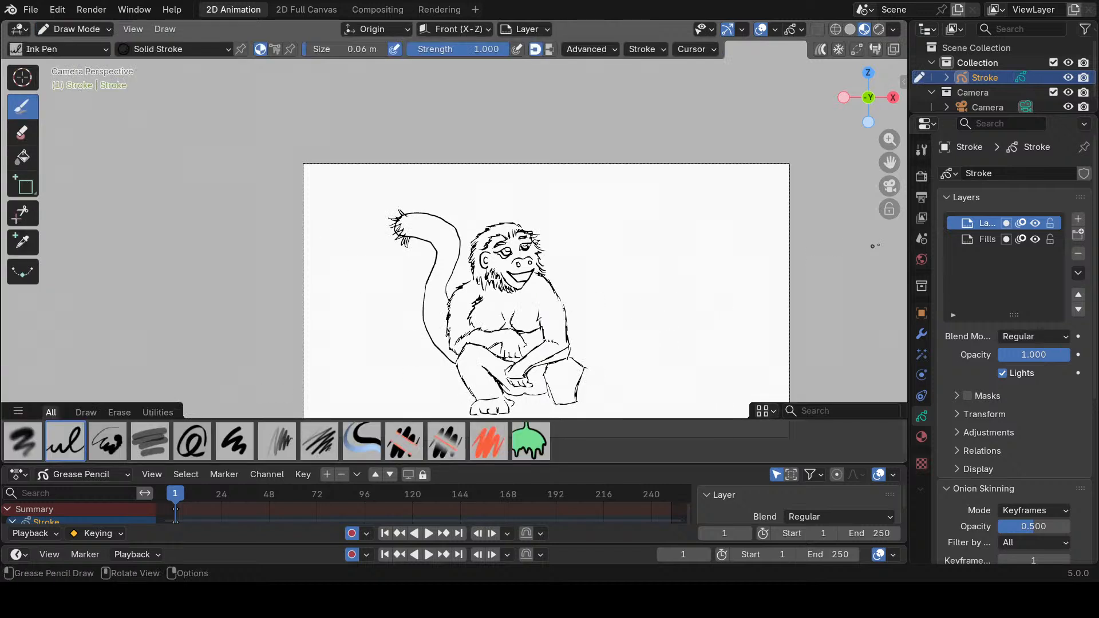
left_click_drag(891, 163, 840, 108)
left_click_drag(889, 138, 889, 119)
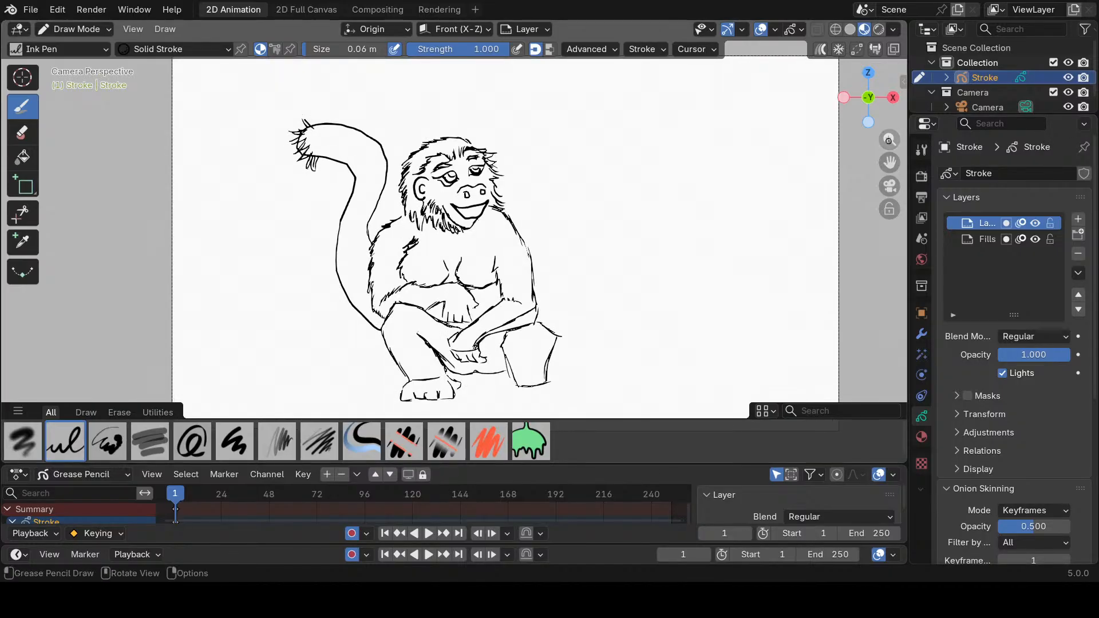
Draw the outline of the missing foot with its toes beneath the lower leg on the monkey's right-hand side.
scroll(785, 127, "up", 4)
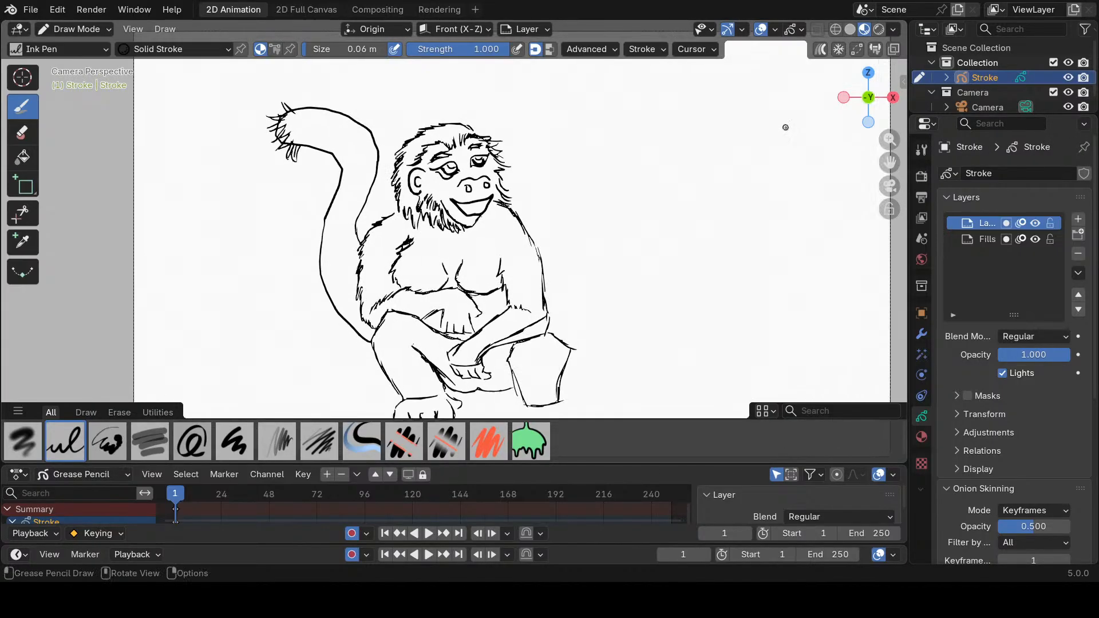
mouse_move(890, 162)
left_mouse_down()
mouse_move(870, 125)
mouse_move(893, 135)
mouse_move(893, 149)
mouse_move(863, 79)
left_mouse_up()
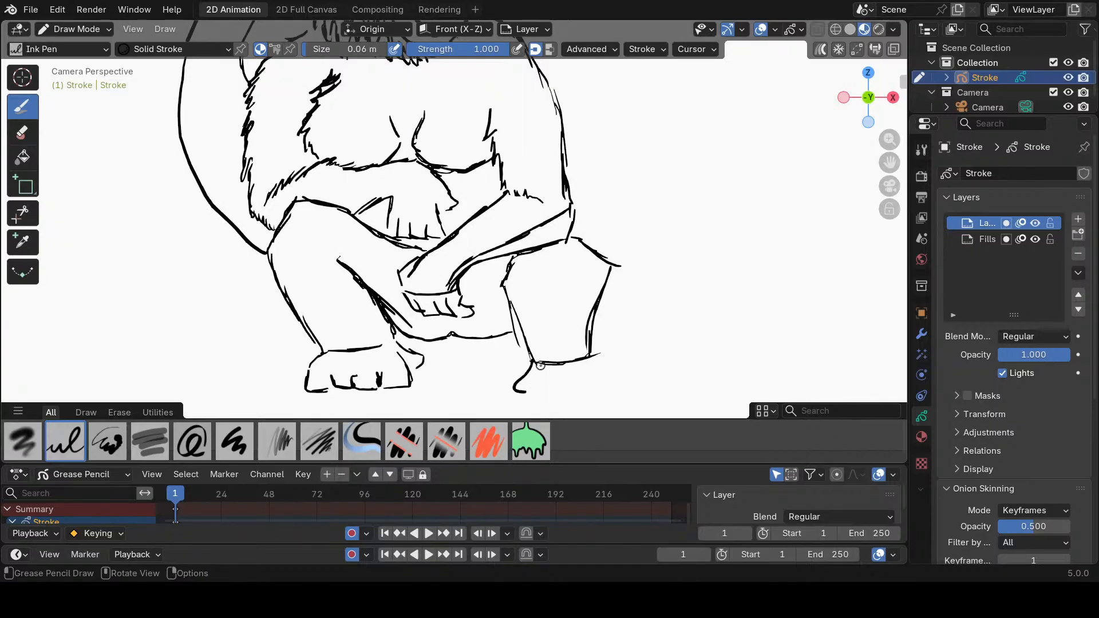
mouse_move(535, 375)
left_mouse_down()
mouse_move(530, 403)
mouse_move(548, 400)
left_mouse_up()
left_click_drag(568, 403, 592, 394)
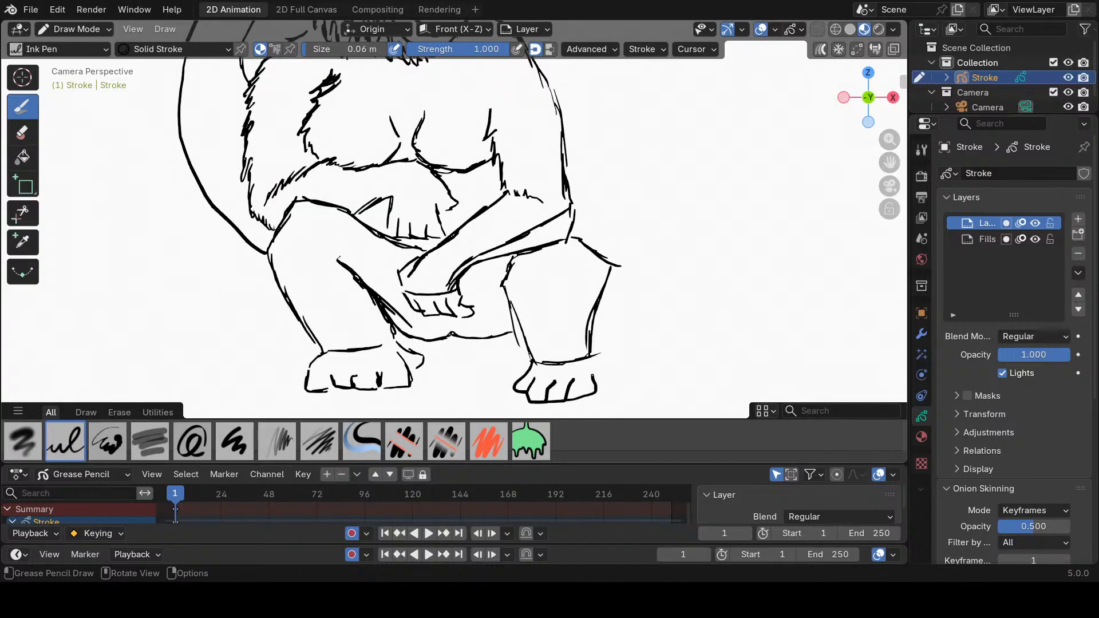
left_click_drag(596, 391, 617, 379)
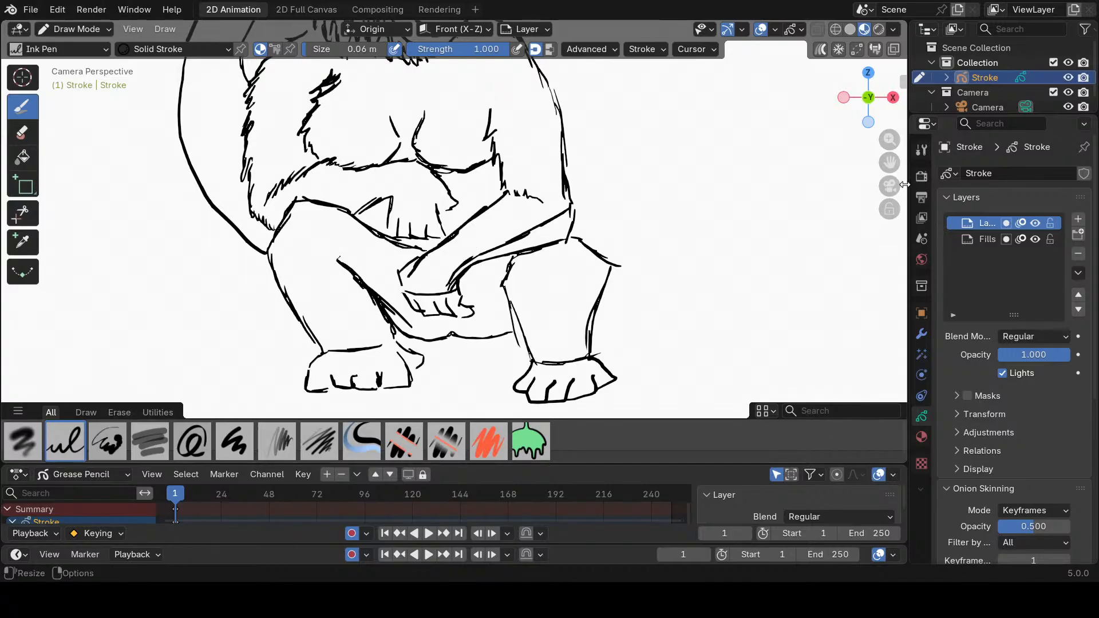
Add a new layer above the existing line-art layer and frame the monkey's head closely.
left_click_drag(890, 162, 876, 343)
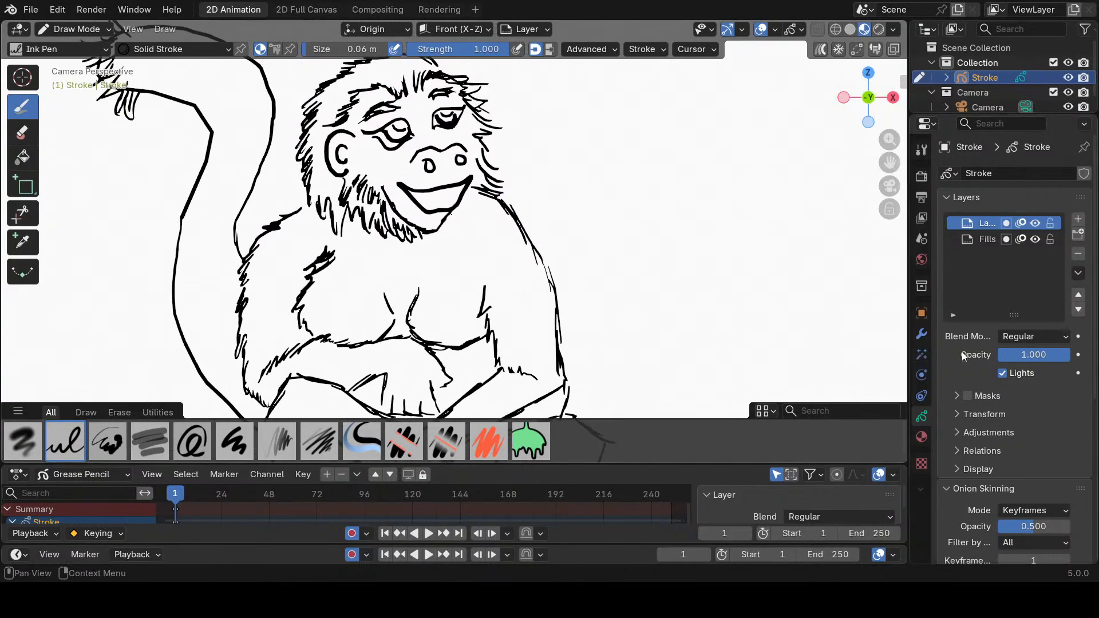
left_click(1079, 219)
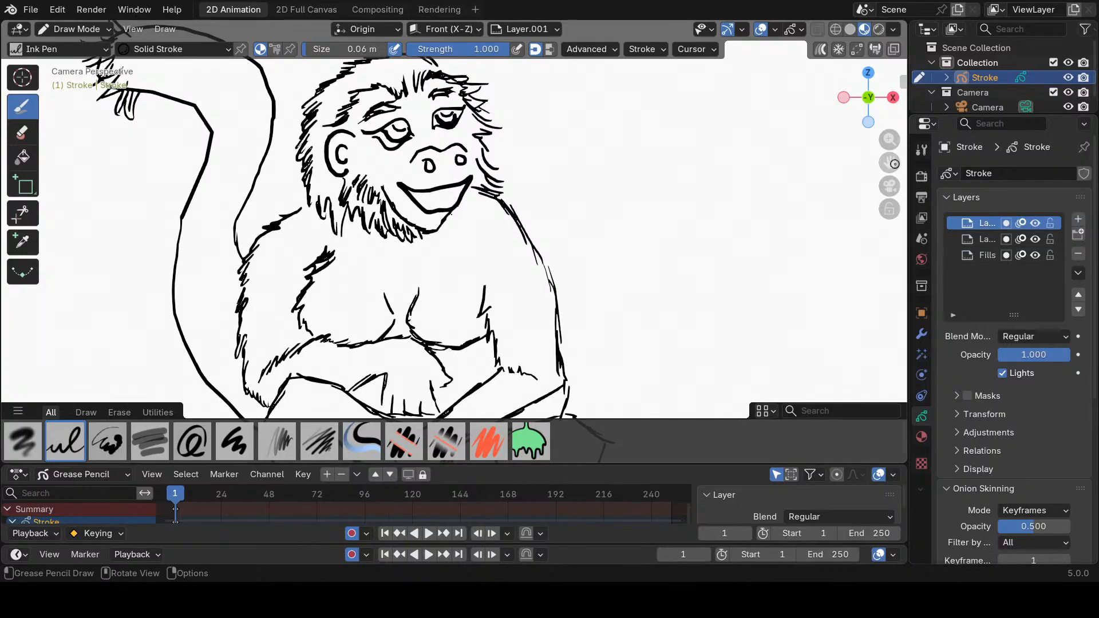
mouse_move(891, 164)
left_mouse_down()
mouse_move(931, 240)
mouse_move(980, 287)
left_mouse_up()
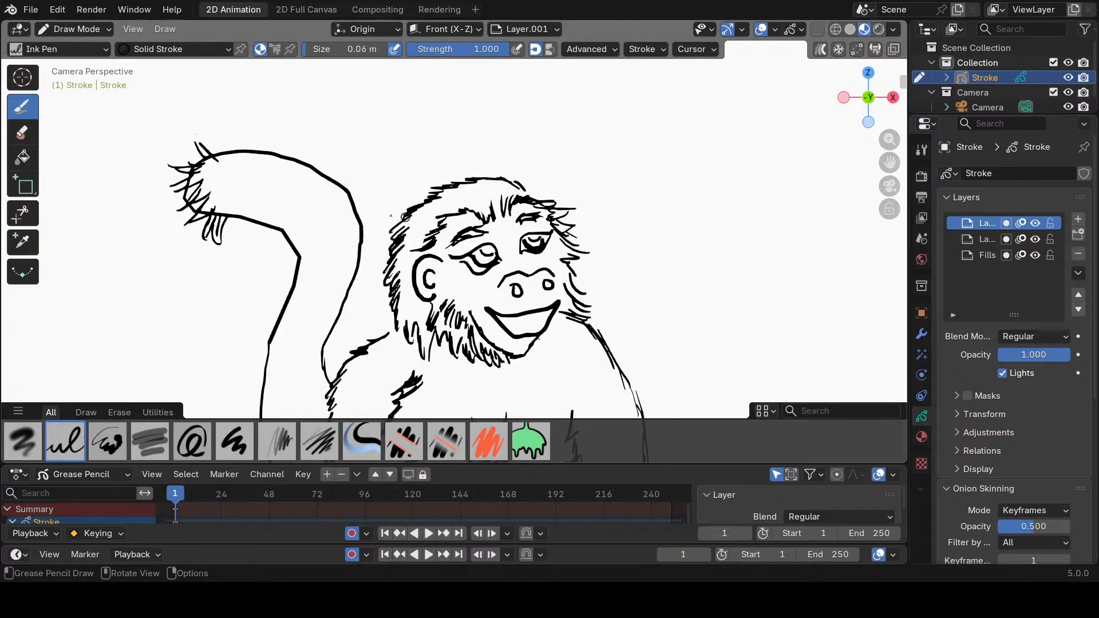
left_click_drag(891, 148, 892, 115)
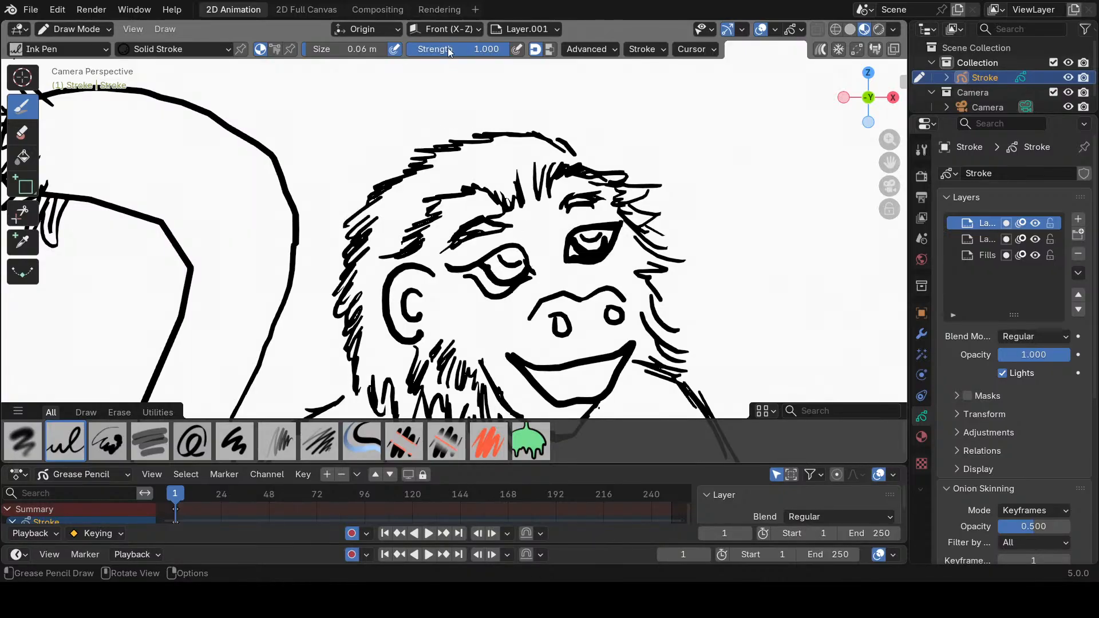
Reduce the Ink Pen brush to a strength of 0.714 and a size of 0.001 m.
left_click_drag(450, 52, 447, 56)
left_click_drag(353, 48, 328, 54)
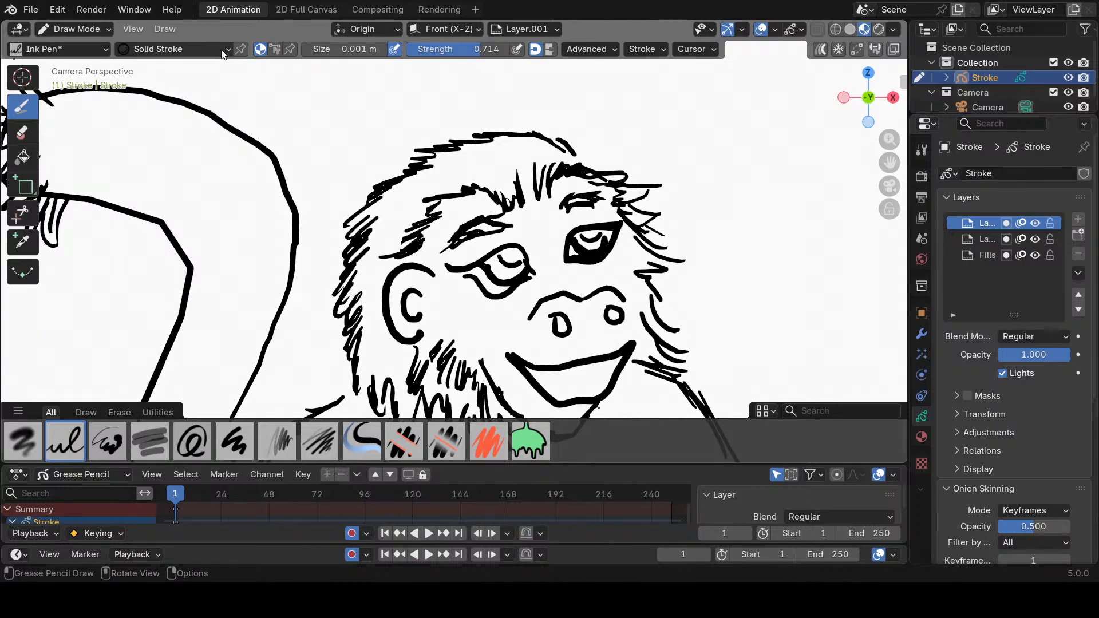
left_click(192, 48)
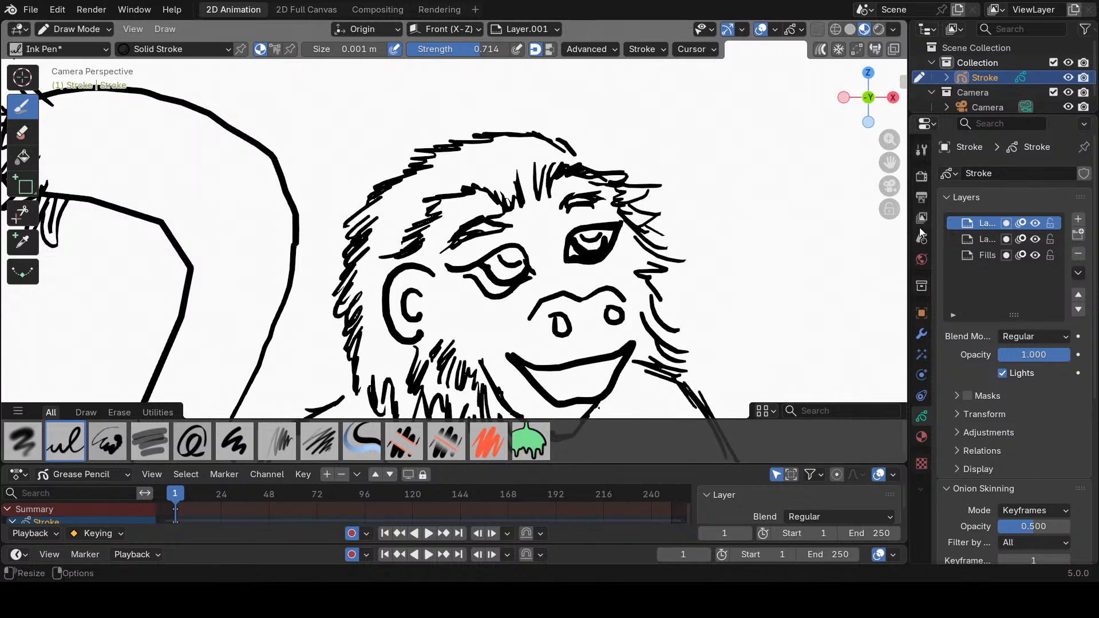
Try the Pencil Soft brush with two test scribbles beside the monkey's face, undoing each one.
left_click(999, 239)
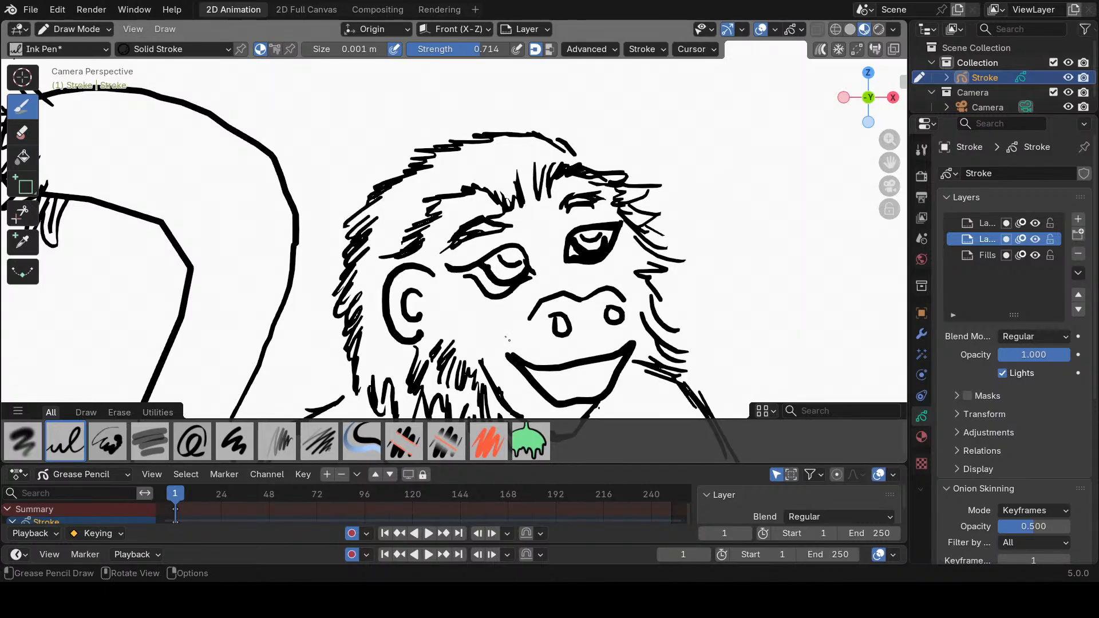
left_click(319, 441)
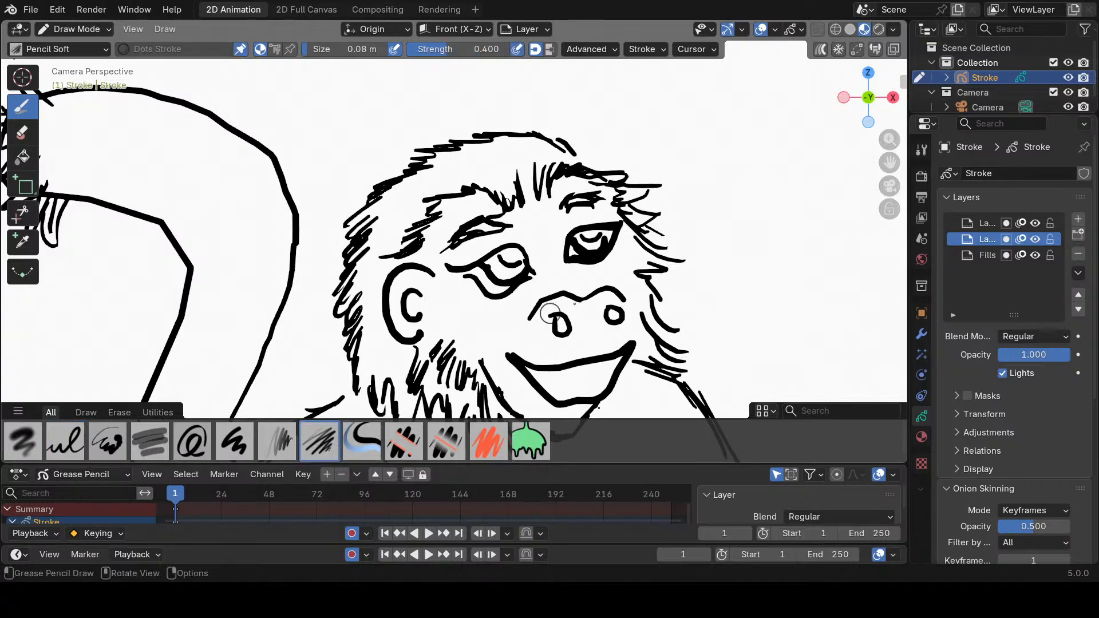
left_click_drag(681, 282, 755, 275)
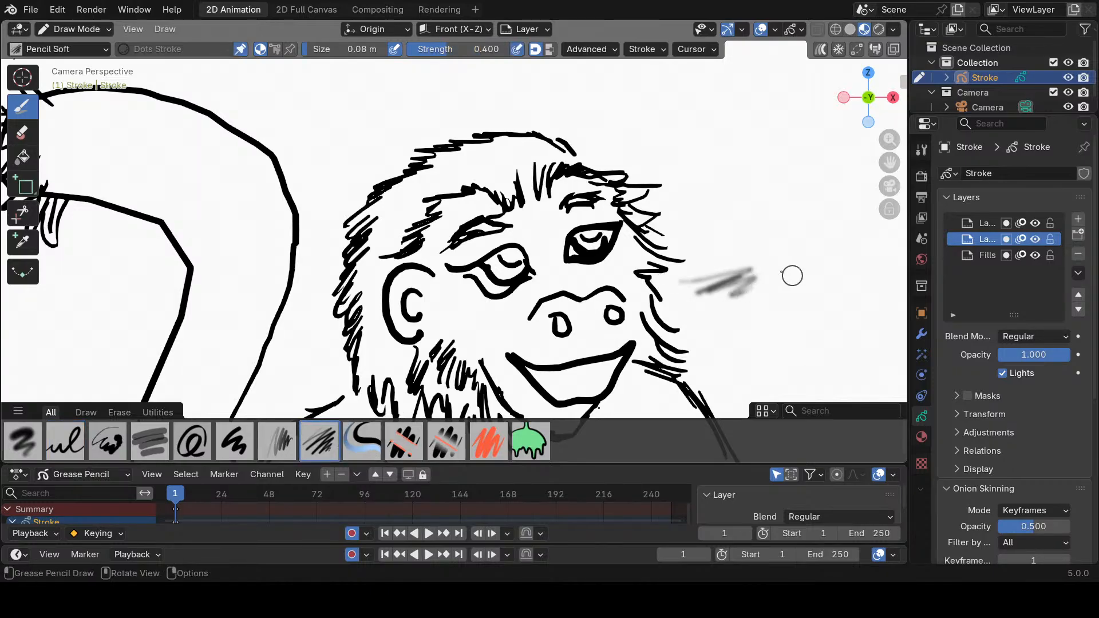
left_click(57, 10)
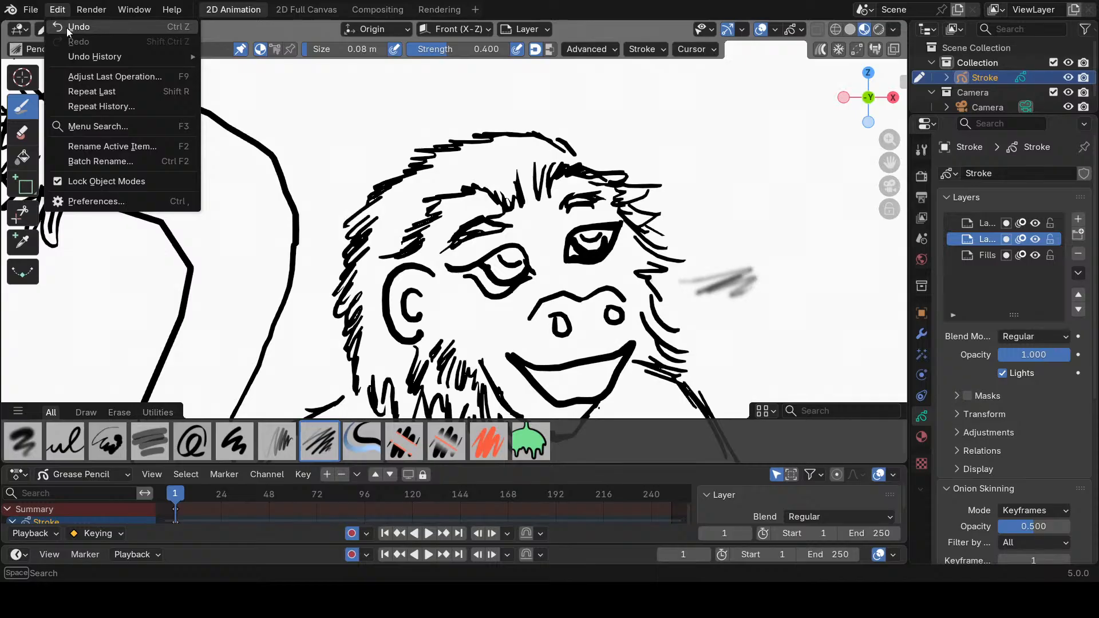
left_click(67, 28)
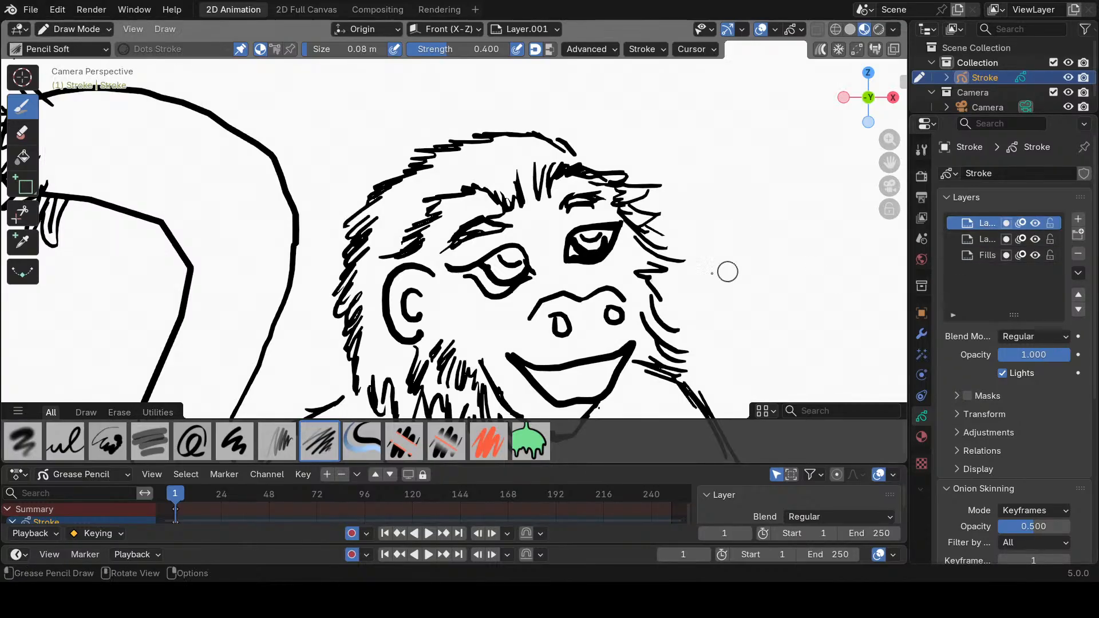
left_click_drag(705, 284, 765, 272)
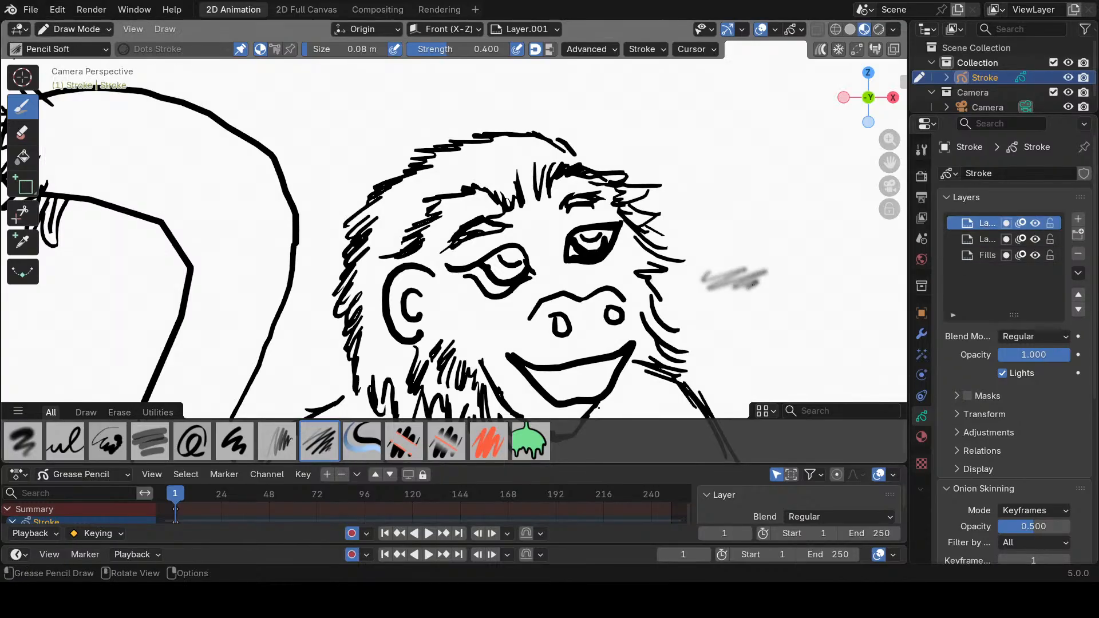
left_click(65, 9)
left_click(67, 28)
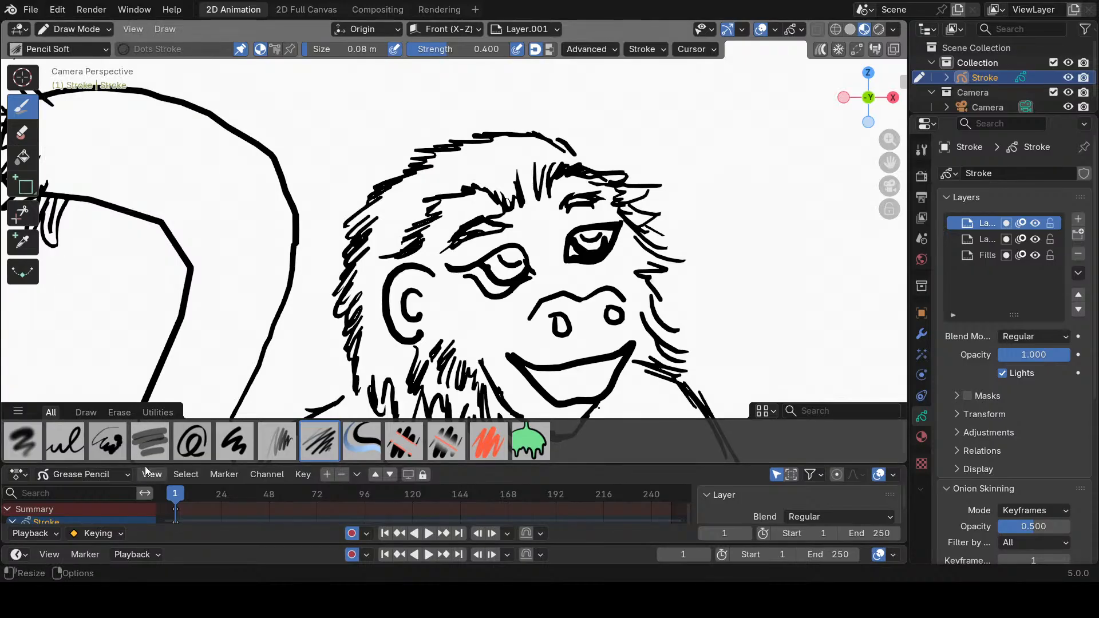
Switch to the Ink Pen Rough brush, test it with a short mark beside the head, and undo the mark.
left_click(70, 448)
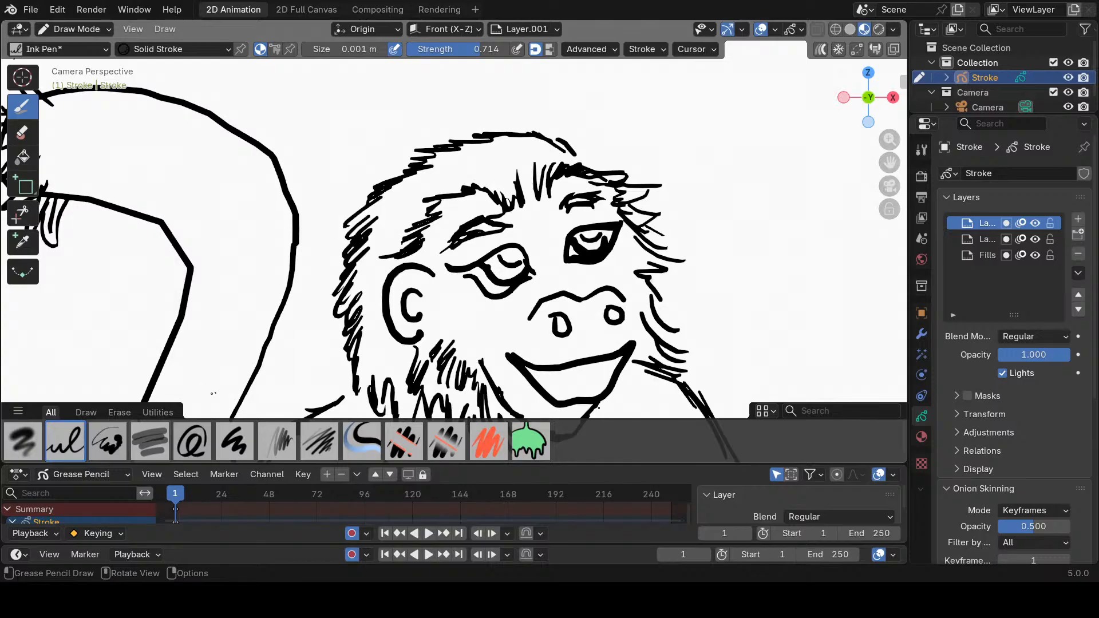
left_click(108, 440)
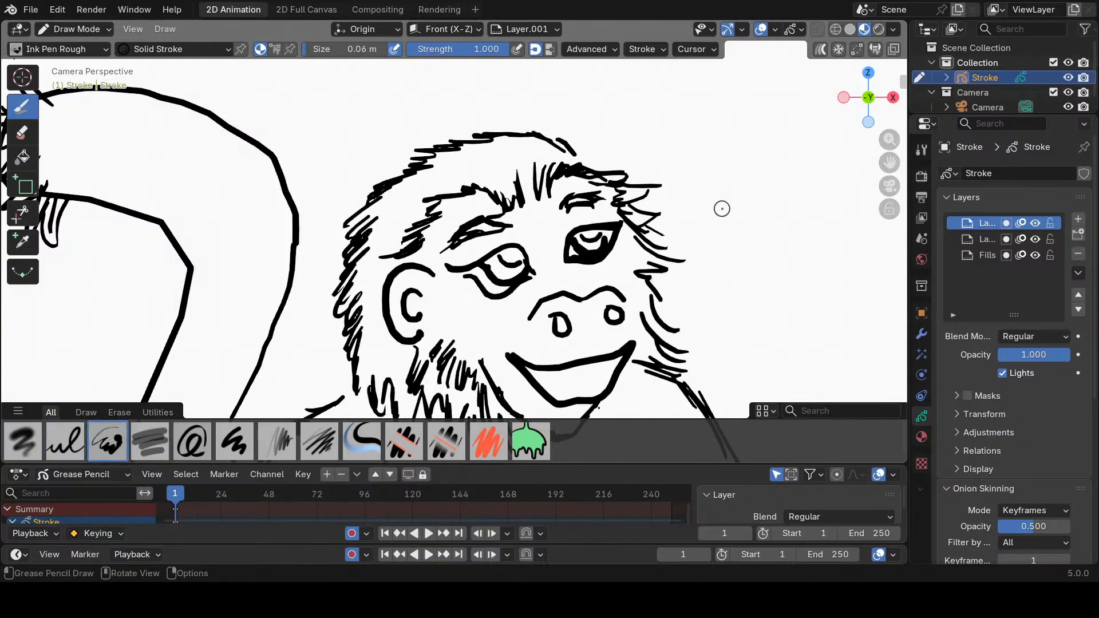
left_click_drag(722, 209, 733, 213)
left_click(59, 11)
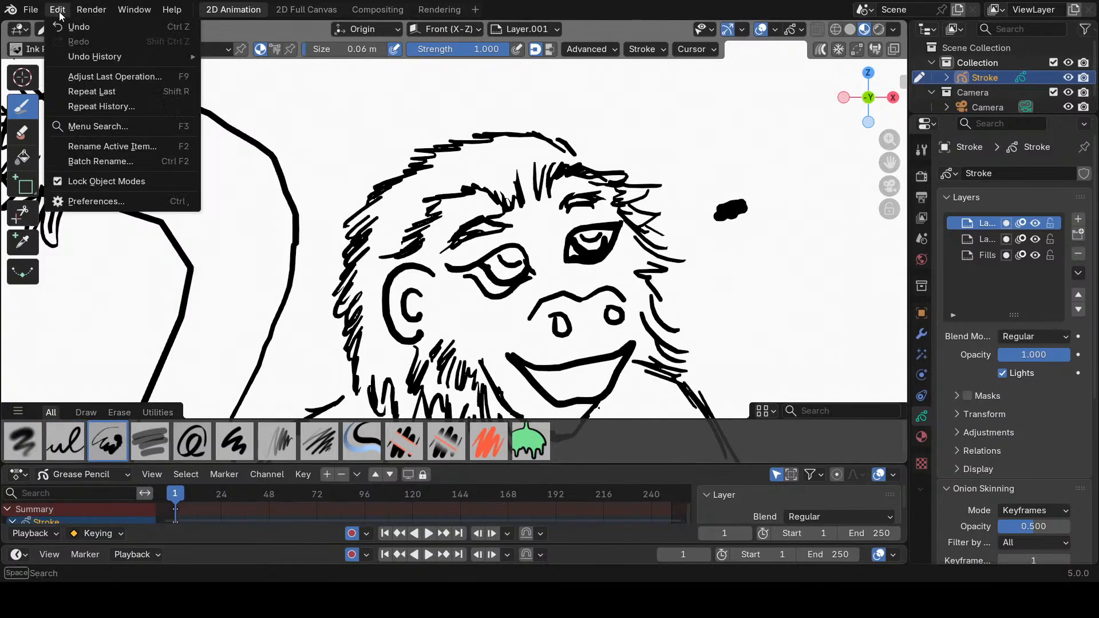
left_click(68, 25)
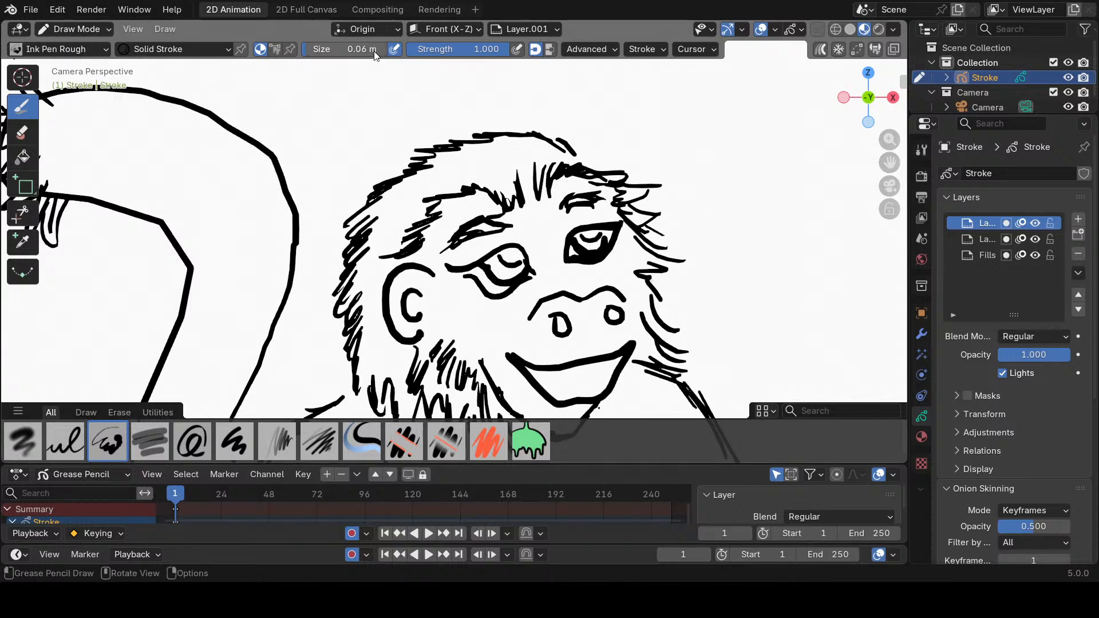
Set the Ink Pen Rough size to 0.014 m, try a short curved stroke beside the head, and undo it.
left_click_drag(366, 54, 347, 53)
left_click_drag(351, 55, 363, 55)
mouse_move(730, 188)
left_mouse_down()
mouse_move(755, 178)
mouse_move(752, 197)
left_mouse_up()
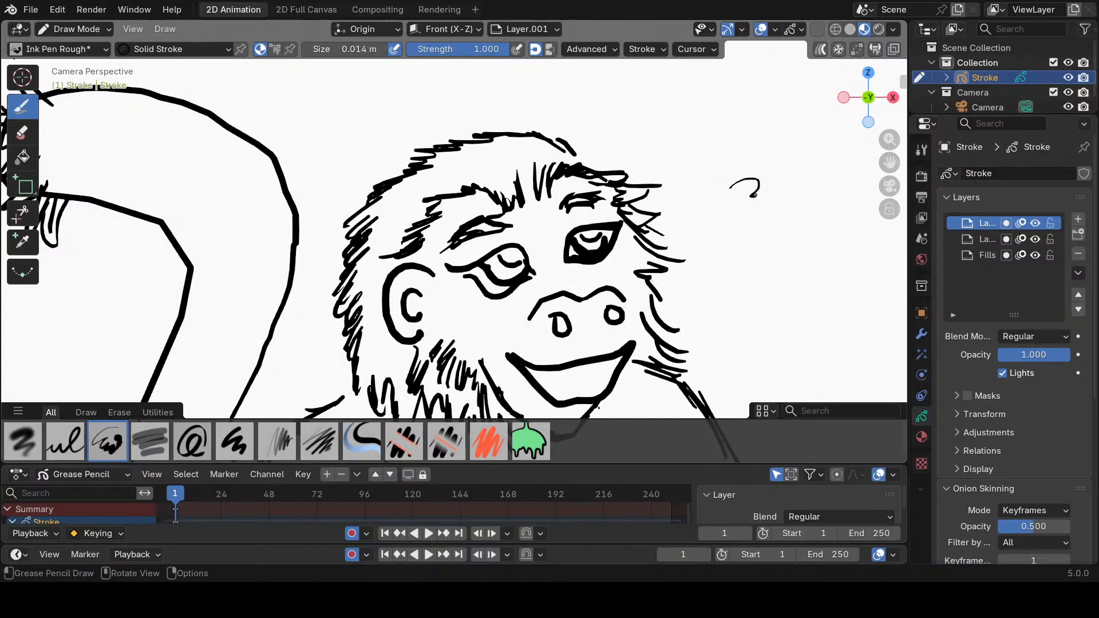
left_click(57, 11)
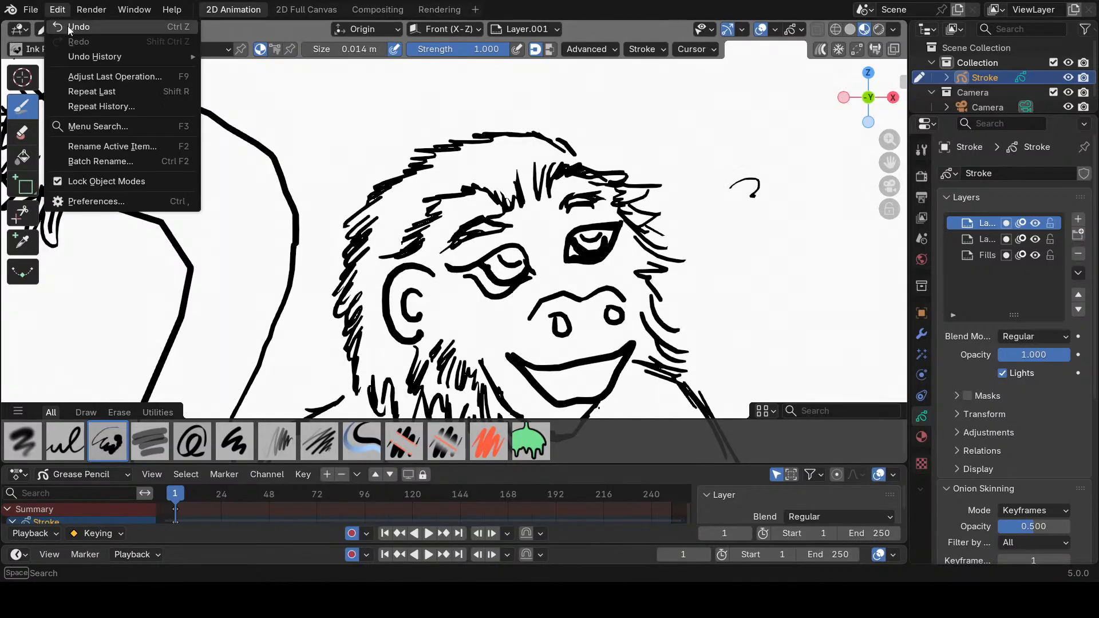
left_click(67, 26)
Add another new layer at the very top of the layer stack.
left_click(989, 241)
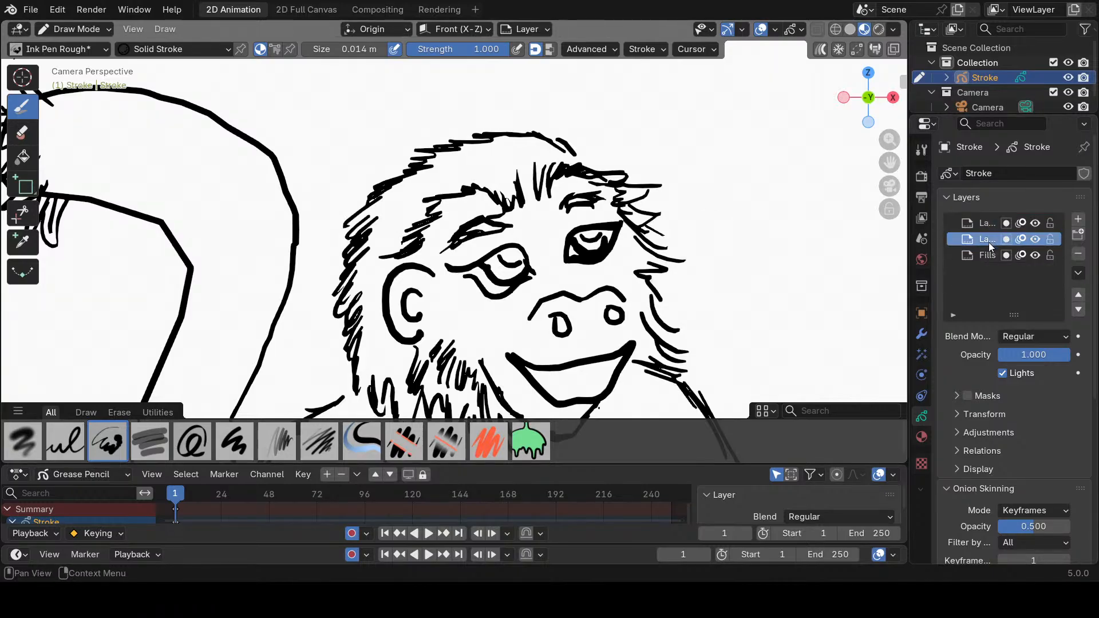
left_click(997, 223)
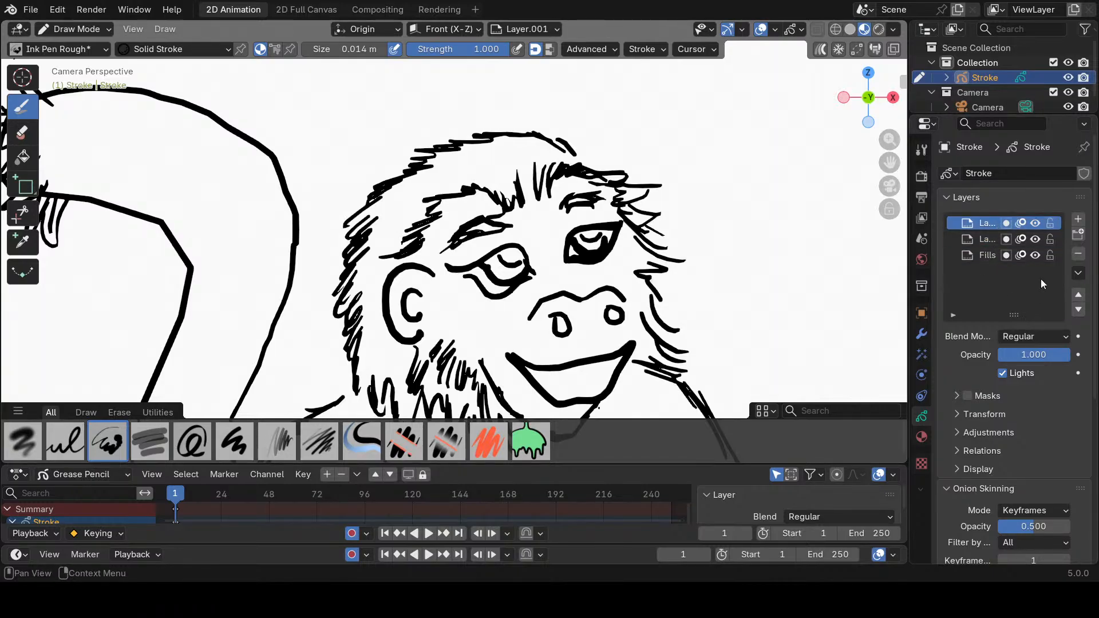
left_click(1079, 221)
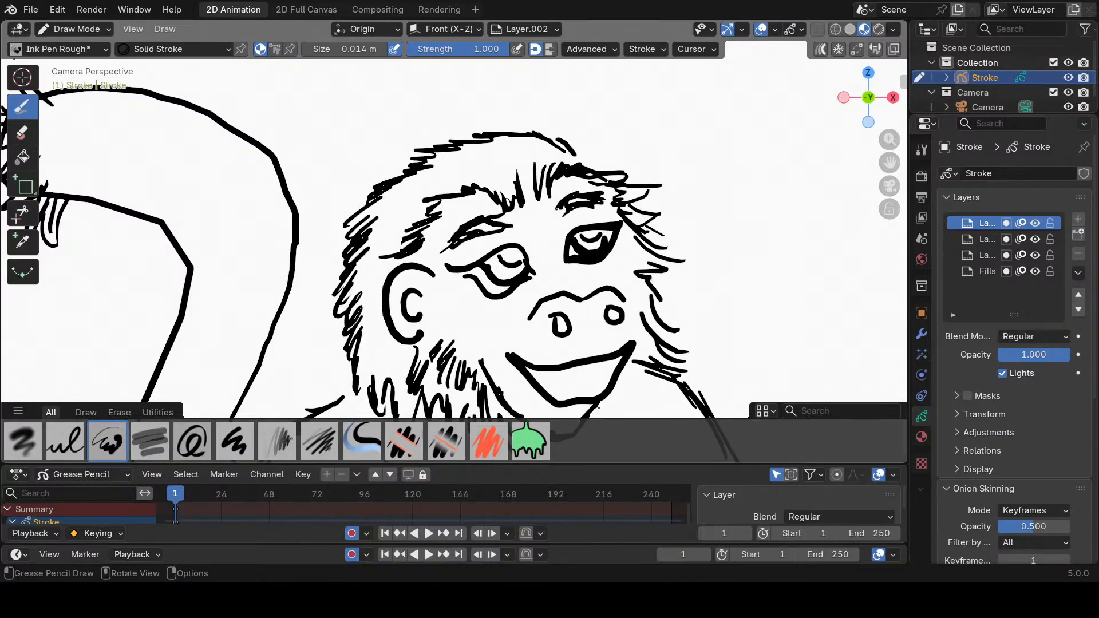
Trace the right-hand eyebrow and eye outline on the top layer, and hide the two layers directly beneath to check the tracing.
left_click_drag(563, 211, 559, 219)
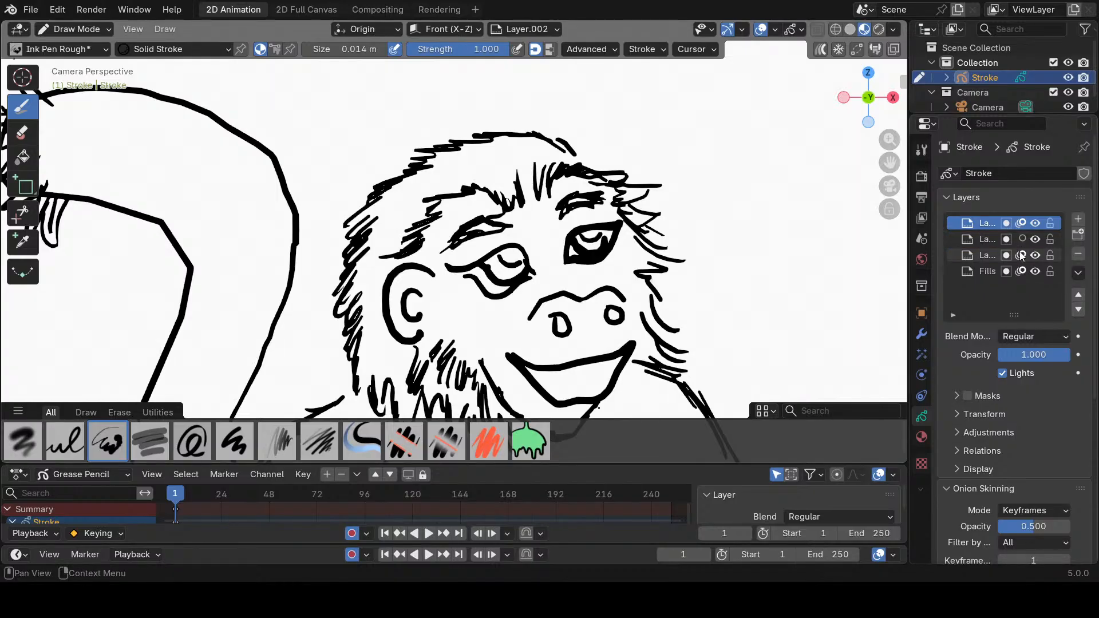
left_click(1022, 255)
left_click(1036, 238)
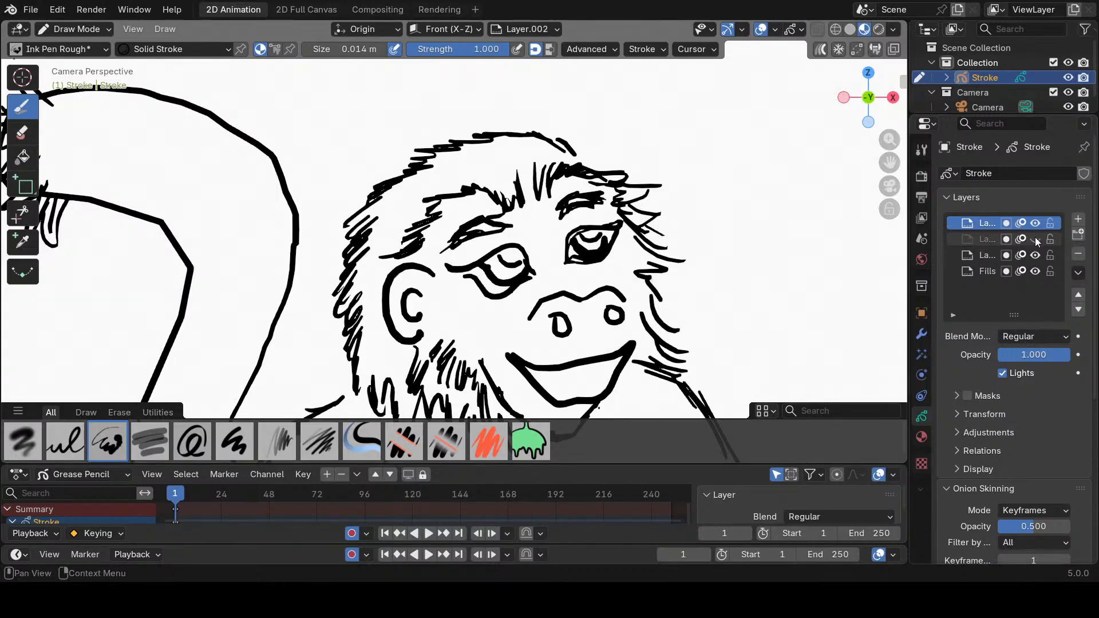
left_click(1035, 255)
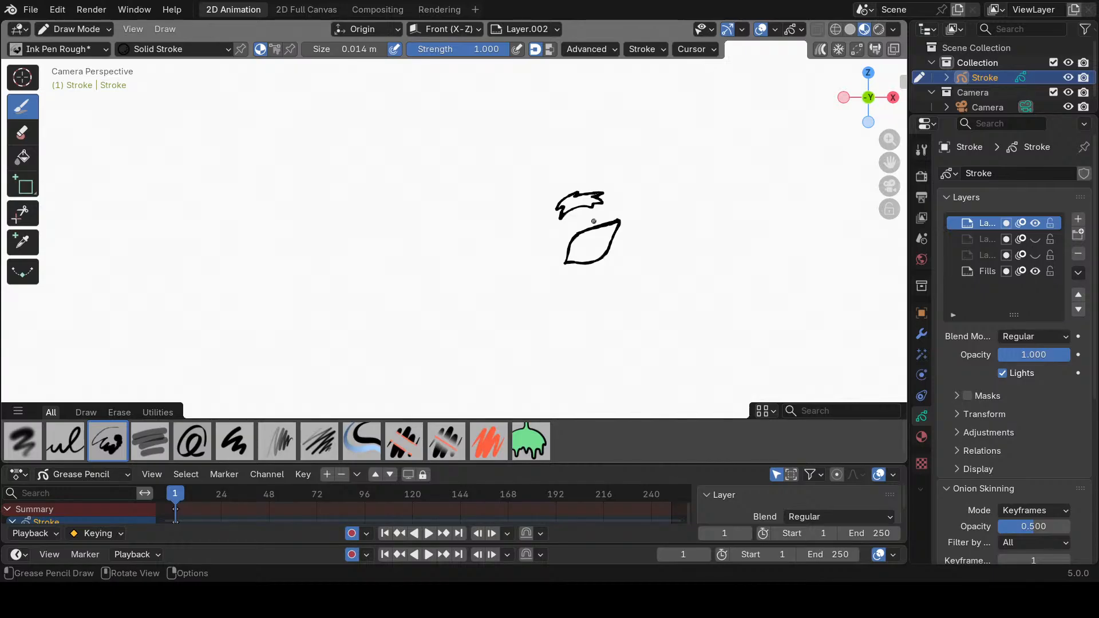
Erase the traced eyebrow and eye outline, showing the second layer again to check for leftover strokes.
mouse_move(577, 215)
left_mouse_down("ctrl")
mouse_move(564, 211)
mouse_move(582, 225)
mouse_move(628, 226)
mouse_move(564, 270)
left_mouse_up("ctrl")
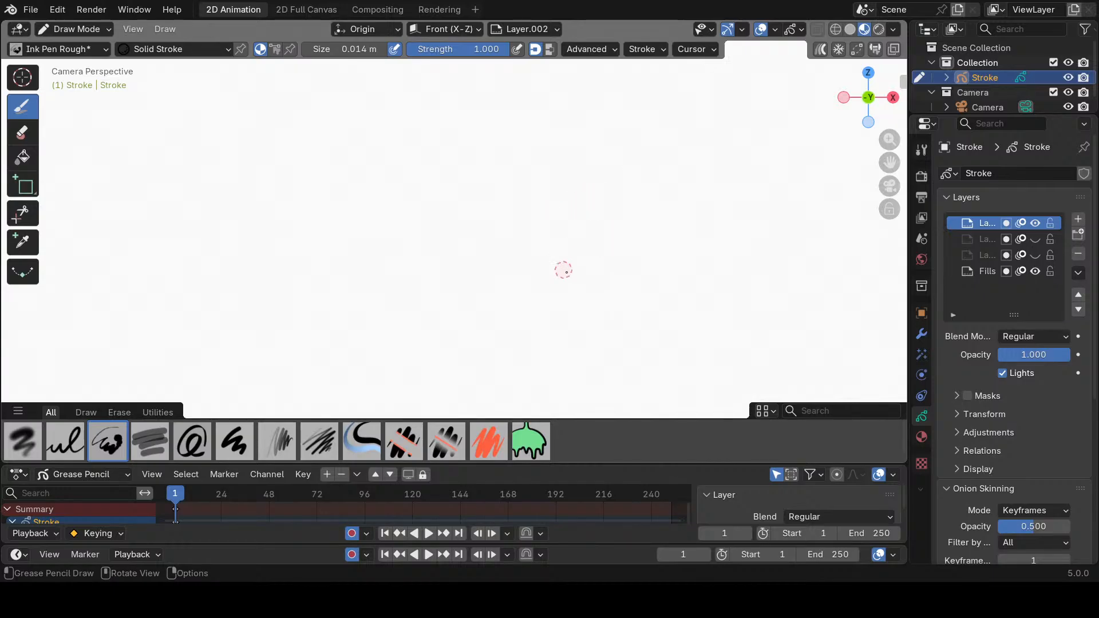
left_click(1036, 239)
mouse_move(580, 228)
left_mouse_down("ctrl")
mouse_move(567, 275)
mouse_move(613, 238)
left_mouse_up("ctrl")
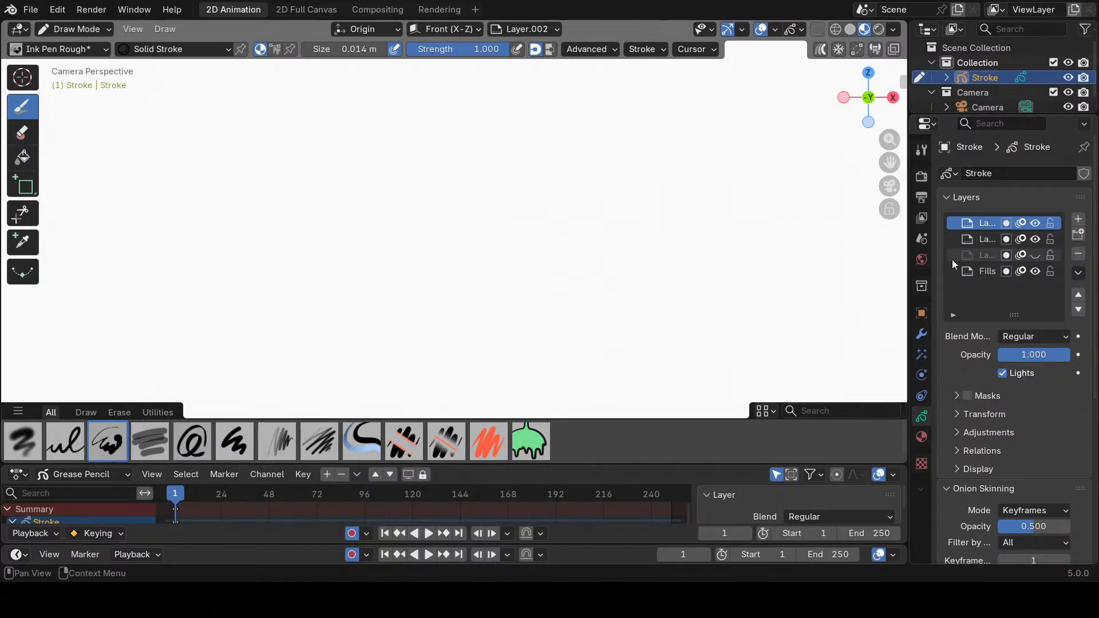
Show the monkey line art, retrace the right-hand eye with its inner curves on the top layer, and hide both layers beneath to check it.
left_click(1034, 256)
left_click(1036, 240)
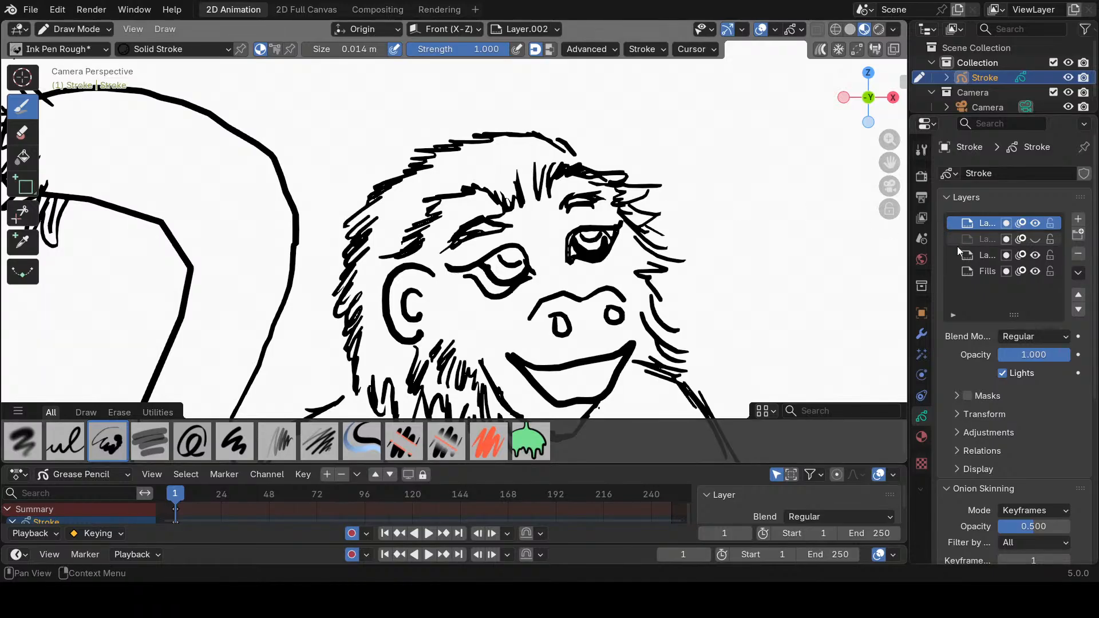
left_click(1035, 254)
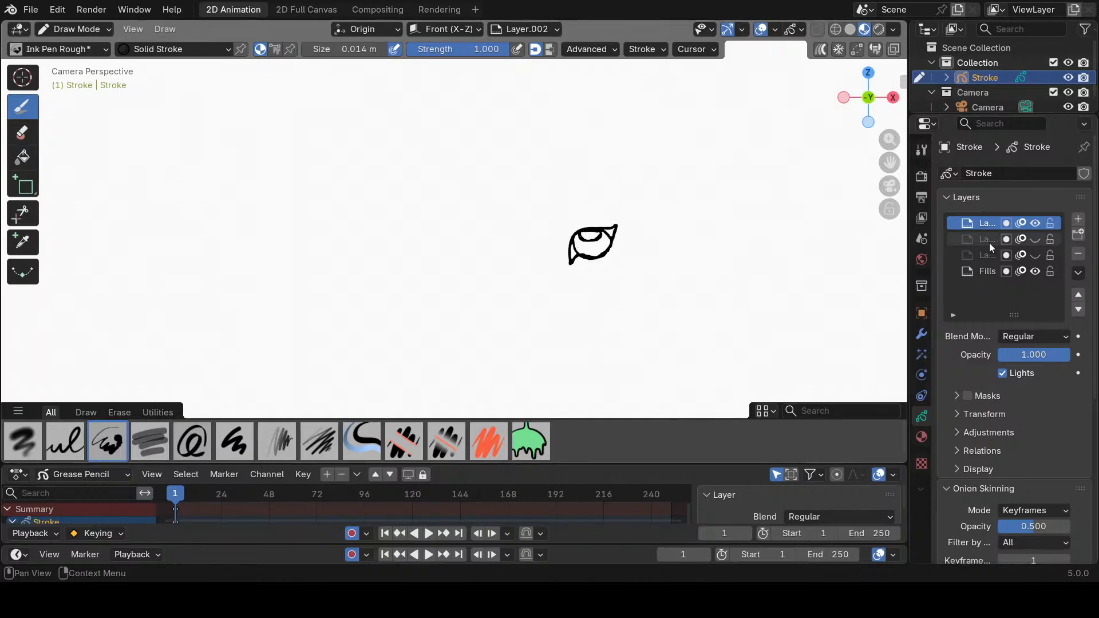
Show both hidden layers, trace the eyebrow above the right-hand eye and add the eye's inner arc, and hide the monkey line-art layer.
left_click(1036, 239)
left_click(1036, 254)
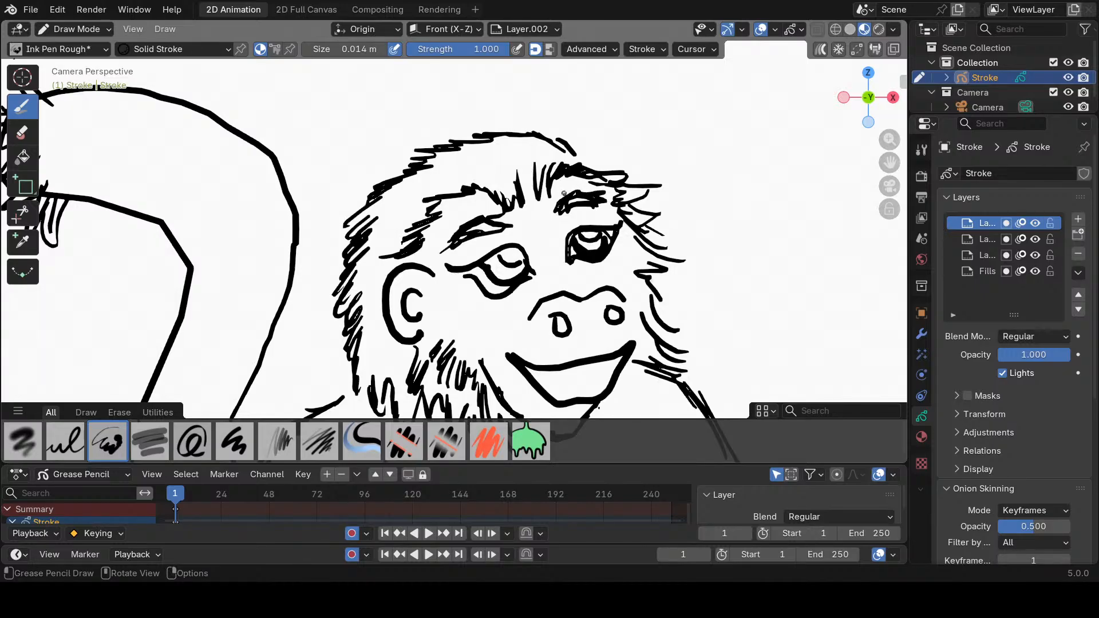
left_click(1035, 254)
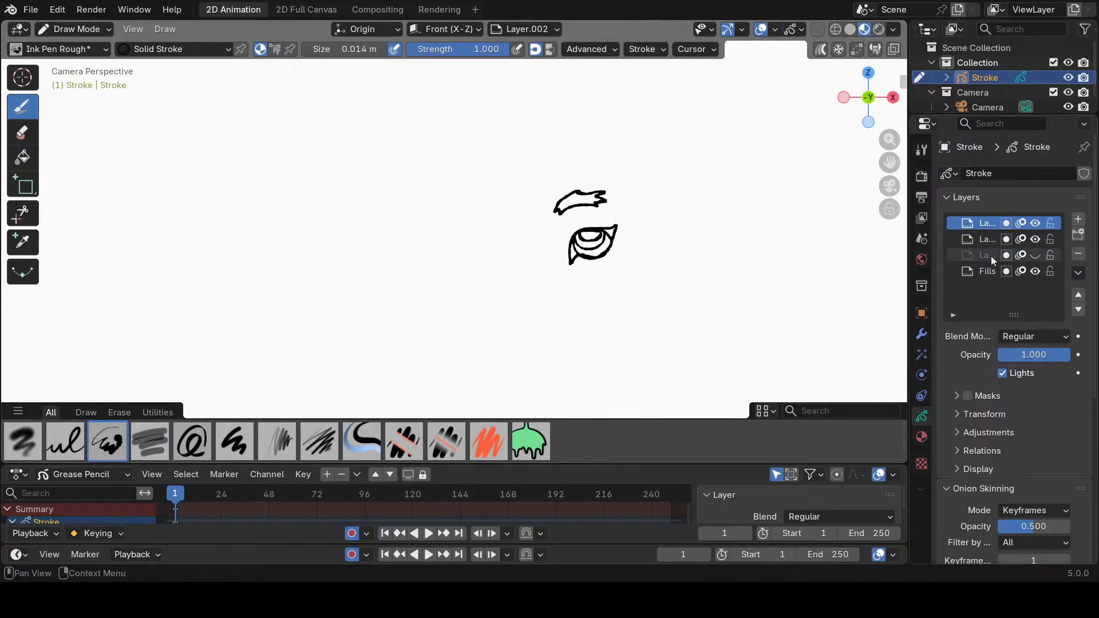
Show the monkey line art, trace the left-hand eye with its inner curves on the top layer, and hide both layers beneath to check it.
left_click(1035, 255)
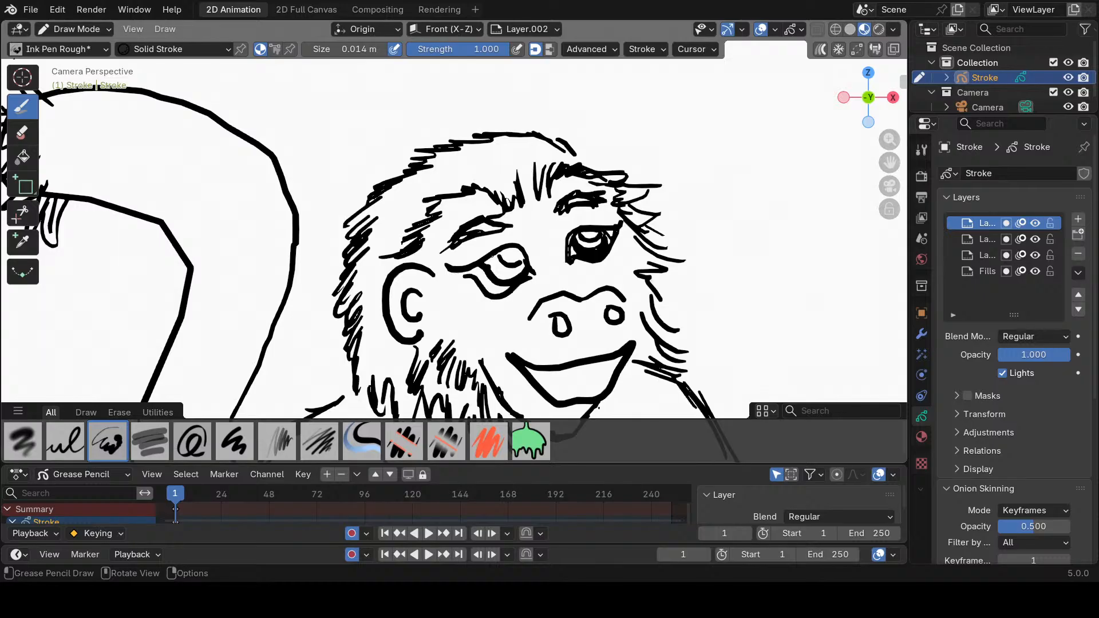
left_click_drag(485, 262, 496, 255)
left_click_drag(457, 274, 468, 270)
left_click_drag(521, 260, 530, 253)
left_click_drag(508, 268, 518, 270)
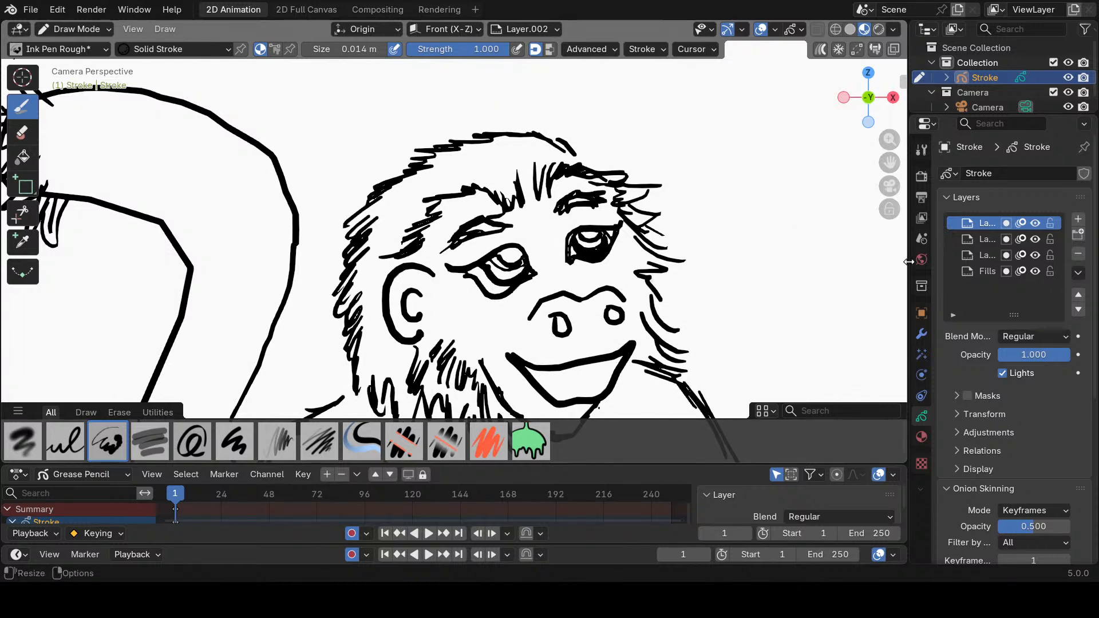
left_click(1037, 240)
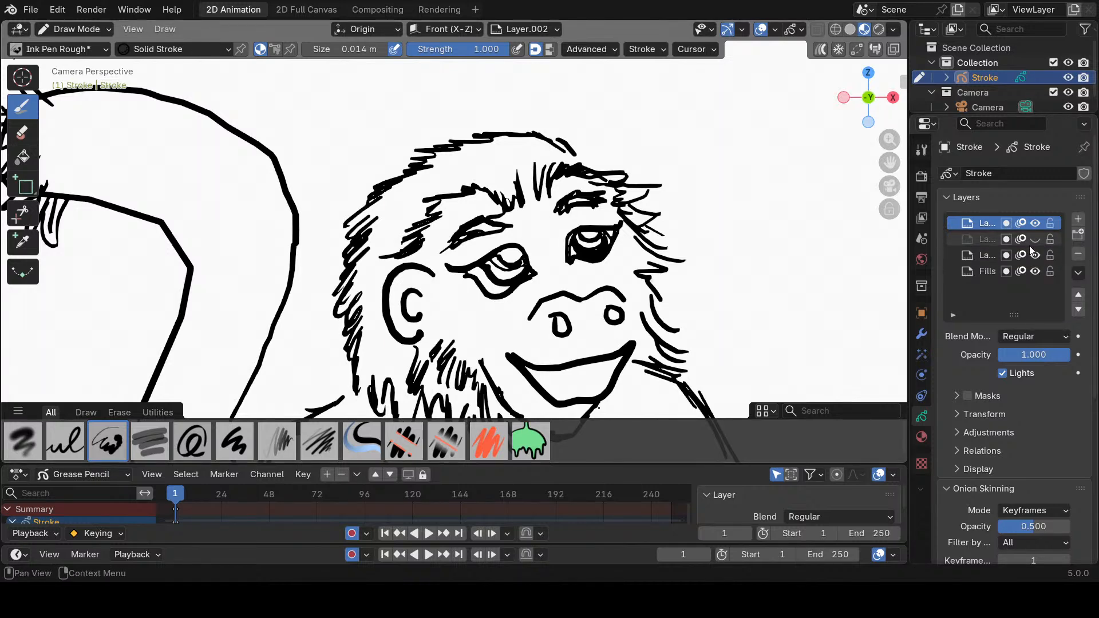
left_click(1034, 256)
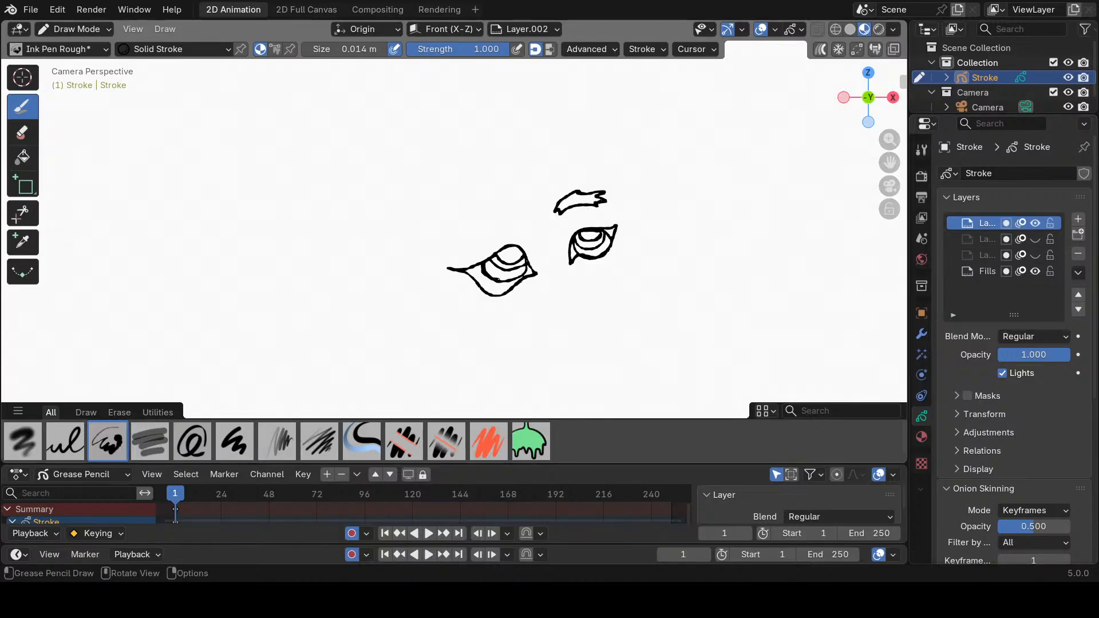
Touch up the left-hand eye, trace the eyebrow above it with the layers beneath shown, and hide those layers again.
left_click_drag(497, 279, 509, 279)
left_click(1036, 239)
left_click(1036, 255)
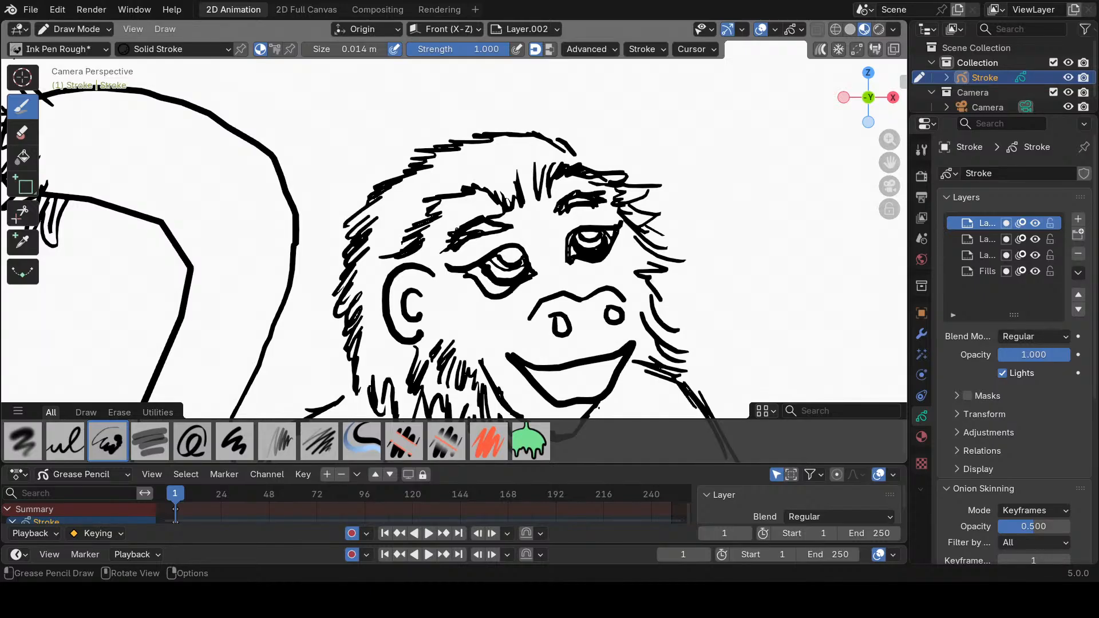
left_click_drag(456, 226, 515, 220)
left_click(1036, 239)
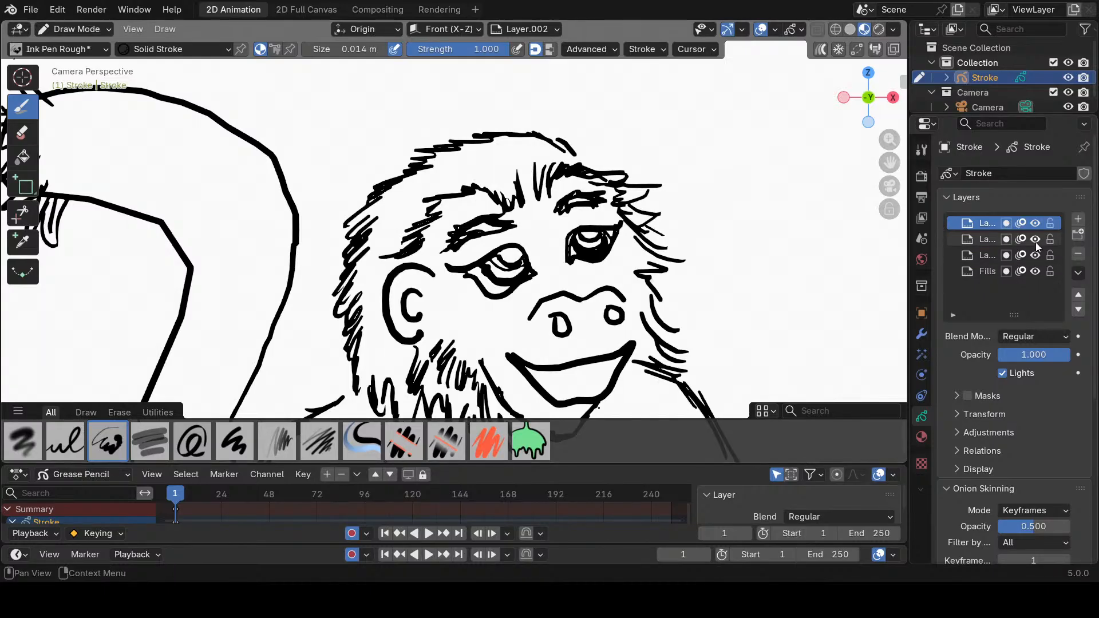
left_click(1036, 255)
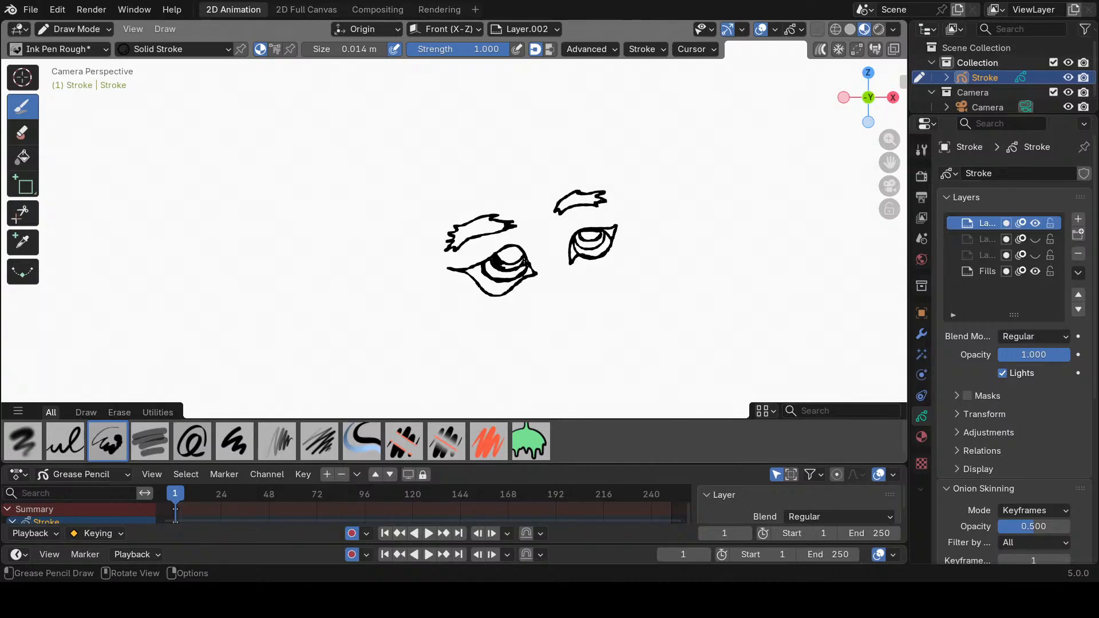
Darken the pupils of both eyes with solid black strokes on the top layer, leaving the upper highlights white.
left_click_drag(504, 265, 521, 268)
left_click_drag(509, 261, 518, 264)
left_click_drag(581, 238, 593, 244)
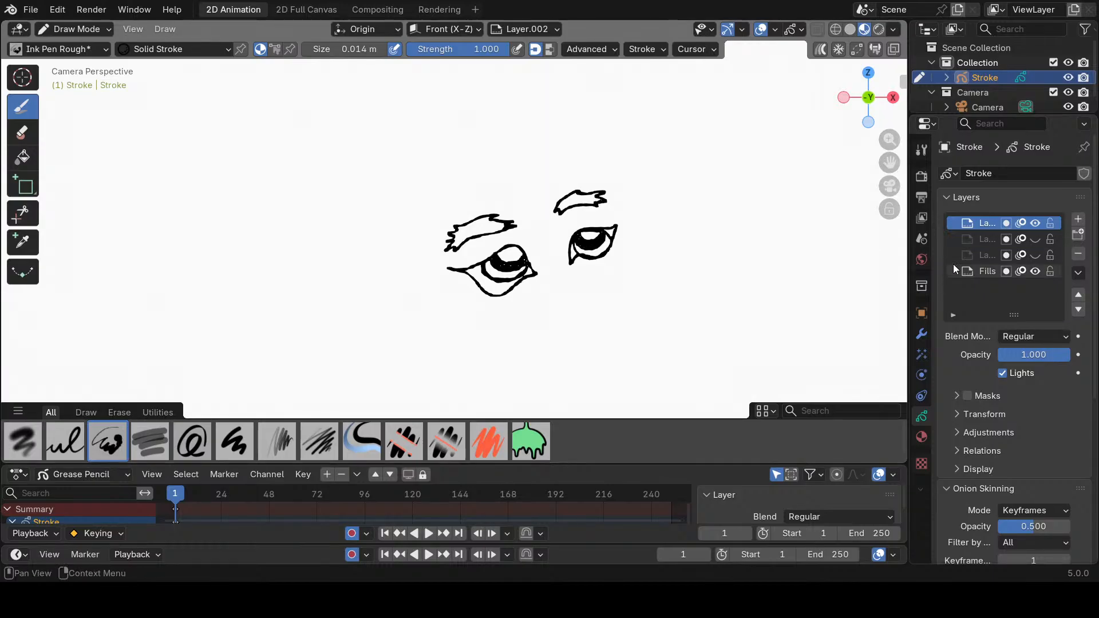
Show the monkey line art, trace the nose with its nostrils and the smiling mouth, and hide the line art to check the tracing.
left_click(1035, 255)
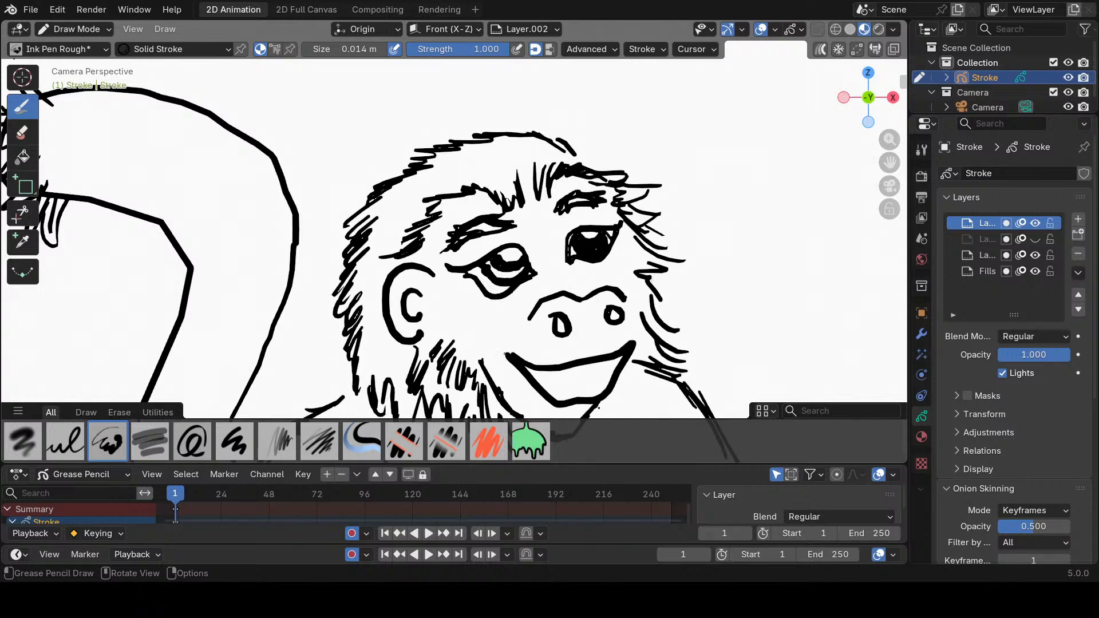
left_click_drag(529, 361, 573, 362)
left_click_drag(613, 372, 604, 392)
left_click(1034, 254)
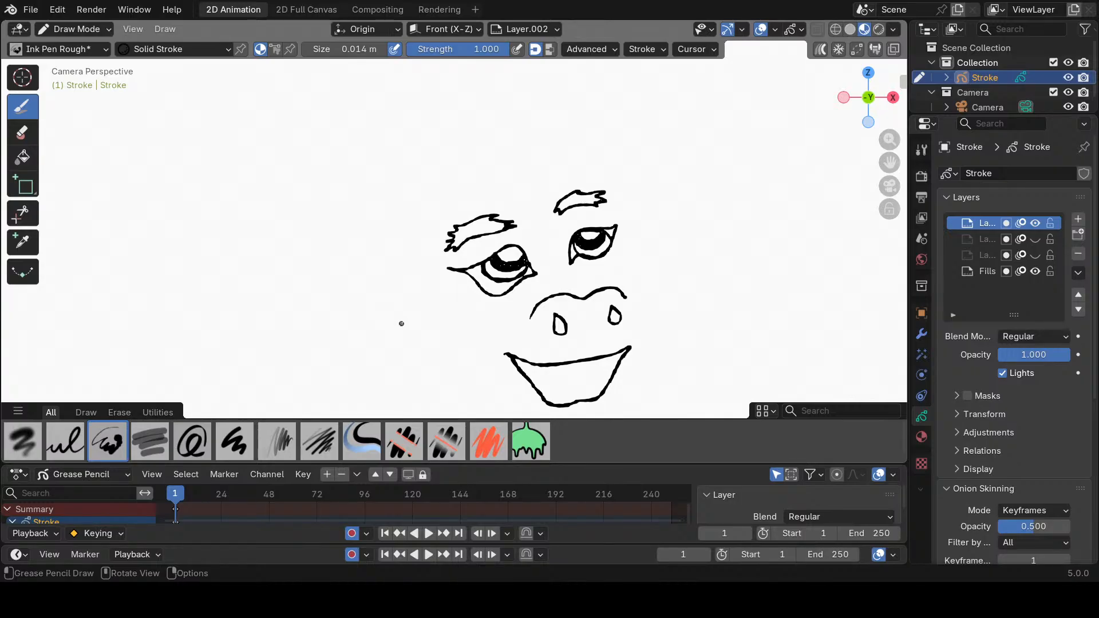
Show the monkey line art, trace the ear's outer and inner outline on the top layer, and hide the line art again.
left_click(1036, 255)
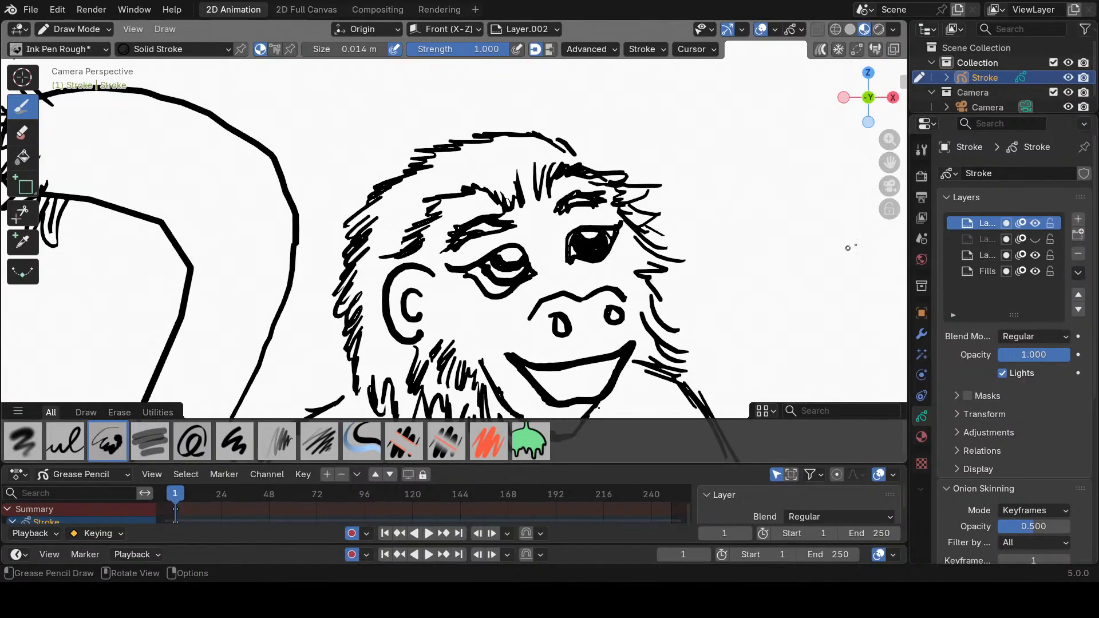
left_click_drag(890, 162, 830, 126)
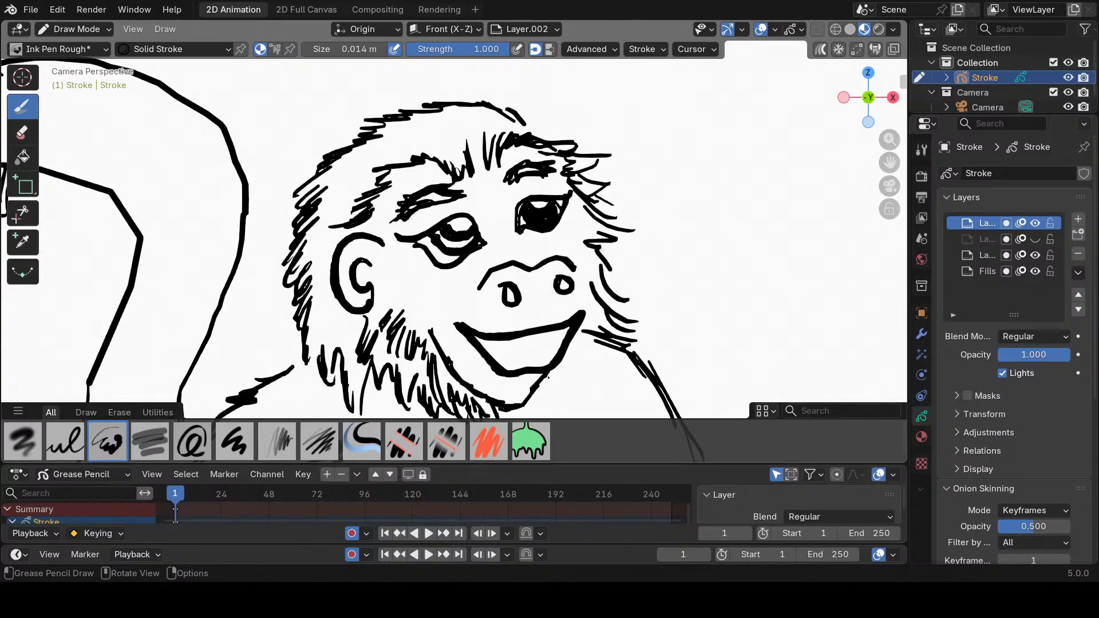
left_click_drag(372, 264, 384, 247)
left_click(1036, 255)
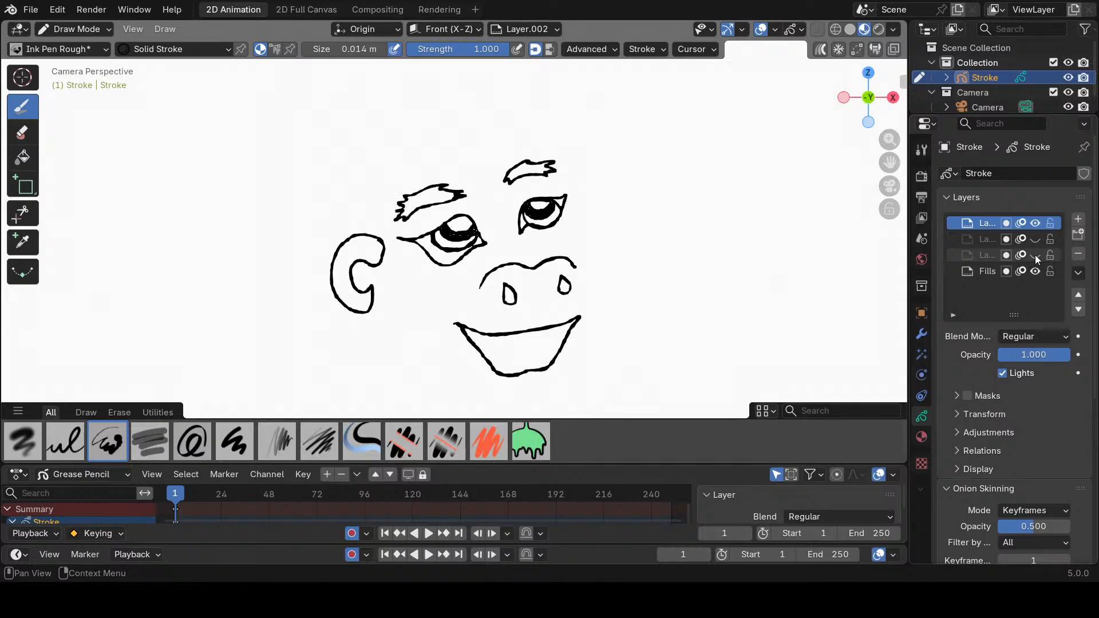
Reinforce the ear's outer edge and add a hair line above it and a fur tuft below it, checking with the line art hidden.
left_click(1036, 255)
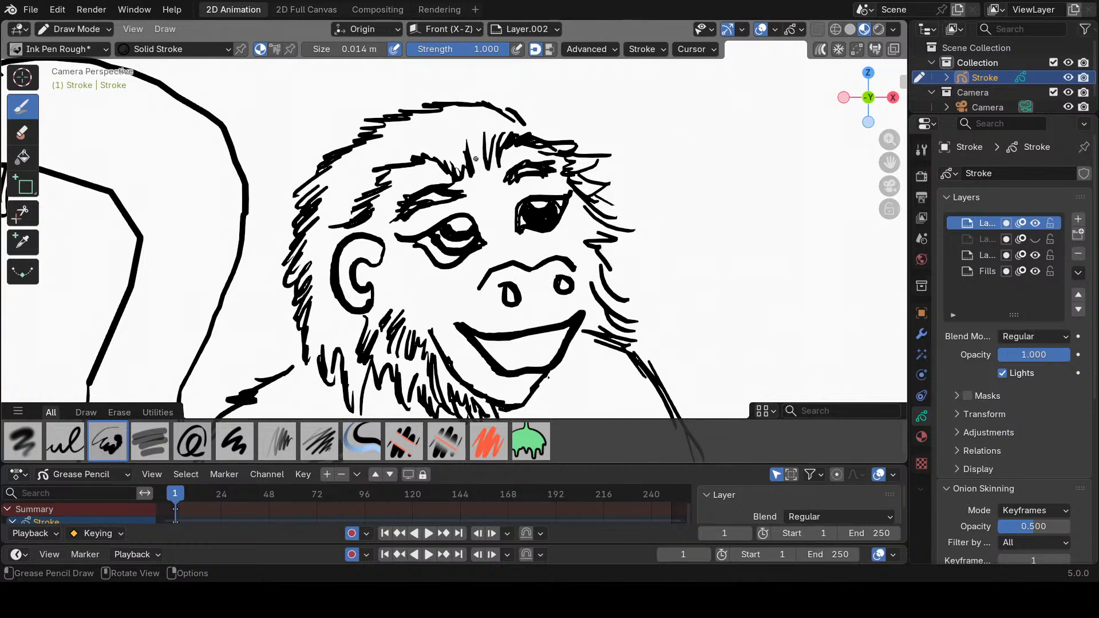
left_click(1036, 256)
left_click_drag(374, 212, 377, 223)
left_click(1035, 255)
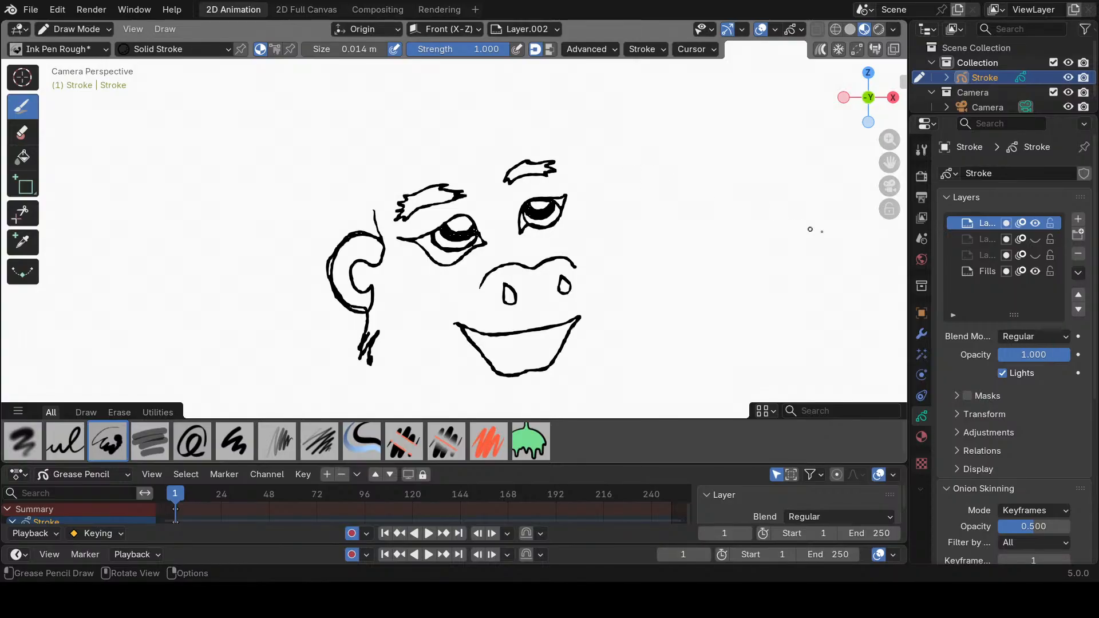
Show both hidden layers, draw a jagged teeth line inside the mouth, and hide the monkey line art to check it.
left_click(1036, 239)
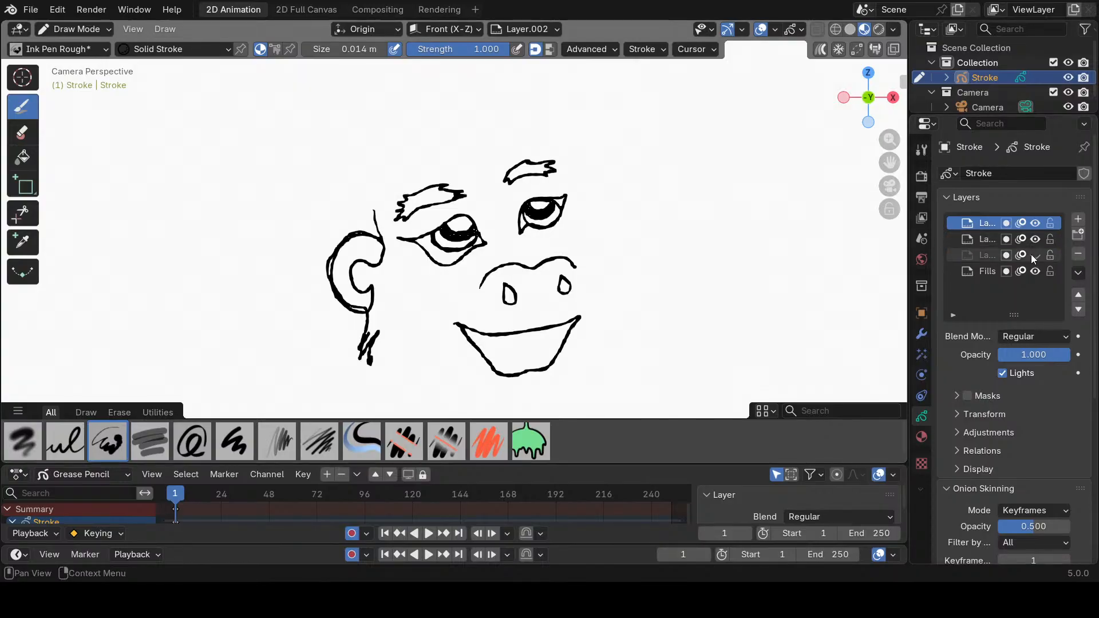
left_click(1035, 255)
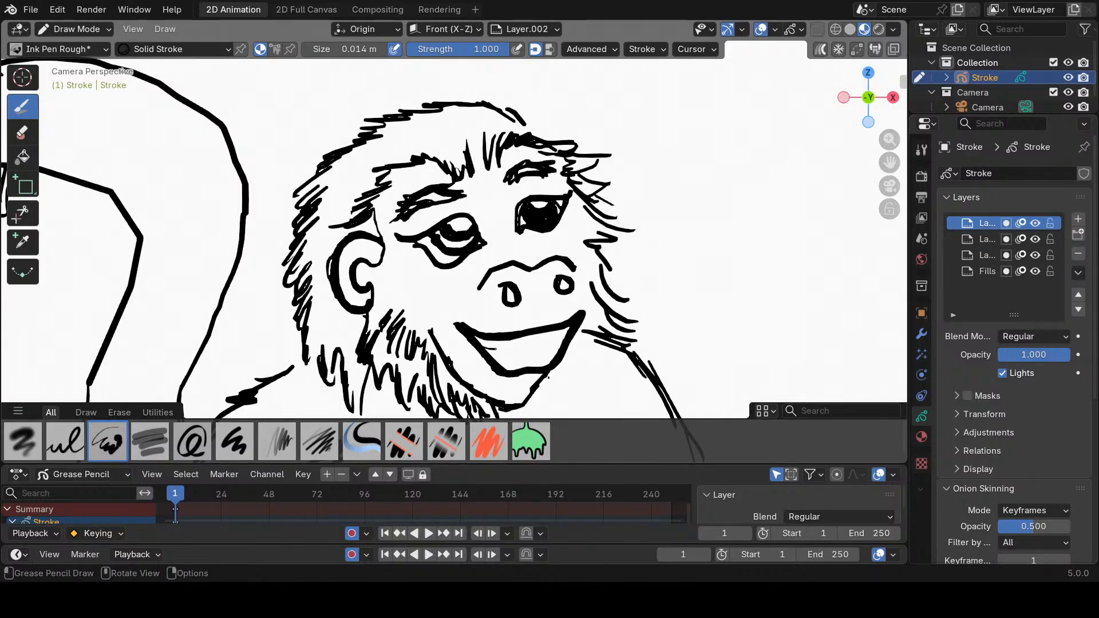
left_click_drag(500, 353, 545, 342)
mouse_move(890, 163)
left_mouse_down()
mouse_move(831, 118)
mouse_move(832, 98)
left_mouse_up()
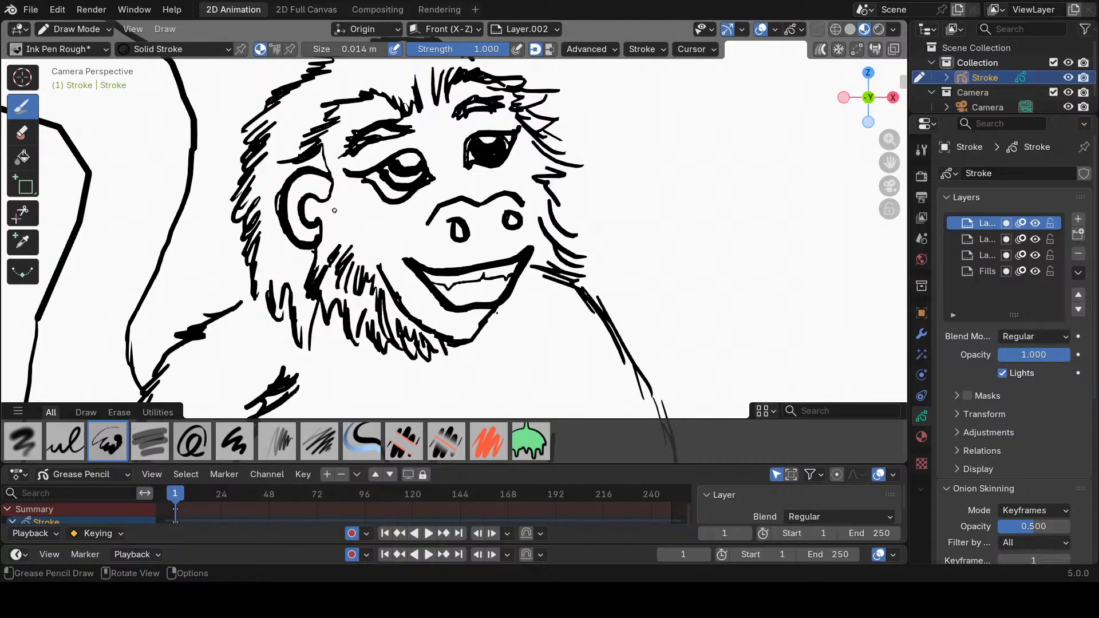
left_click(1036, 240)
left_click(1035, 239)
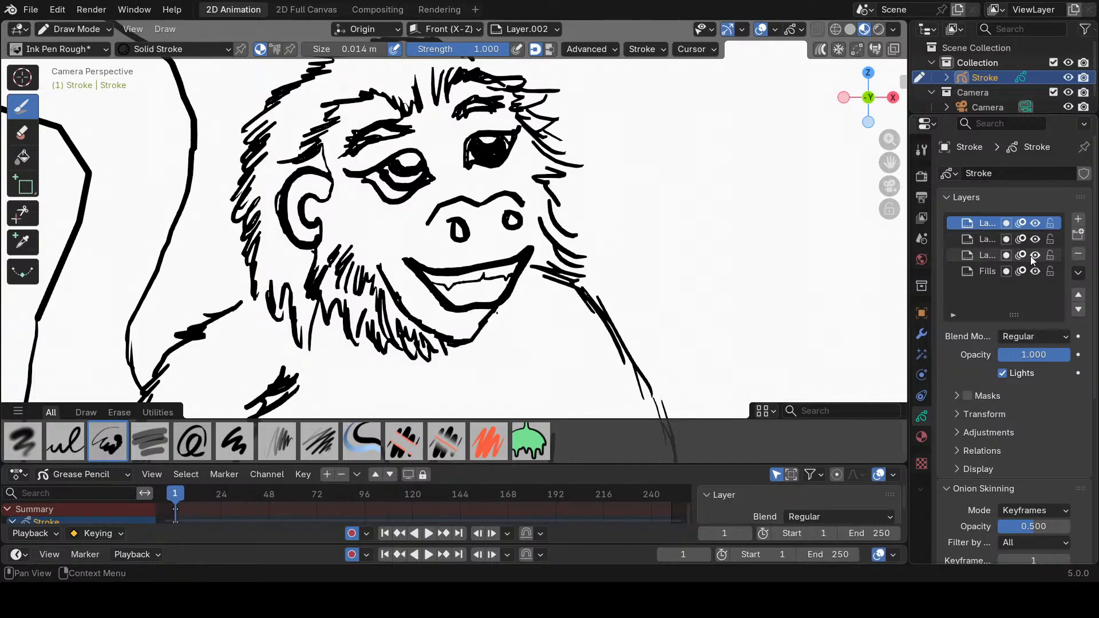
left_click(1036, 255)
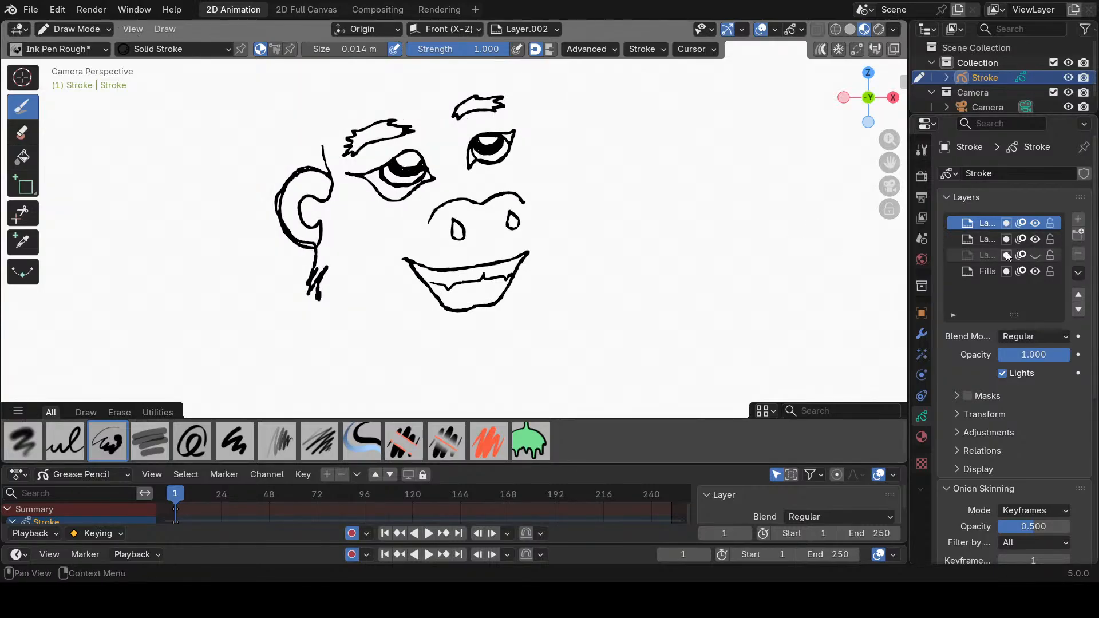
Show the monkey line art, trace the spiky fur along the right-hand side of the face from jaw to brow, and hide the line art.
left_click(1036, 256)
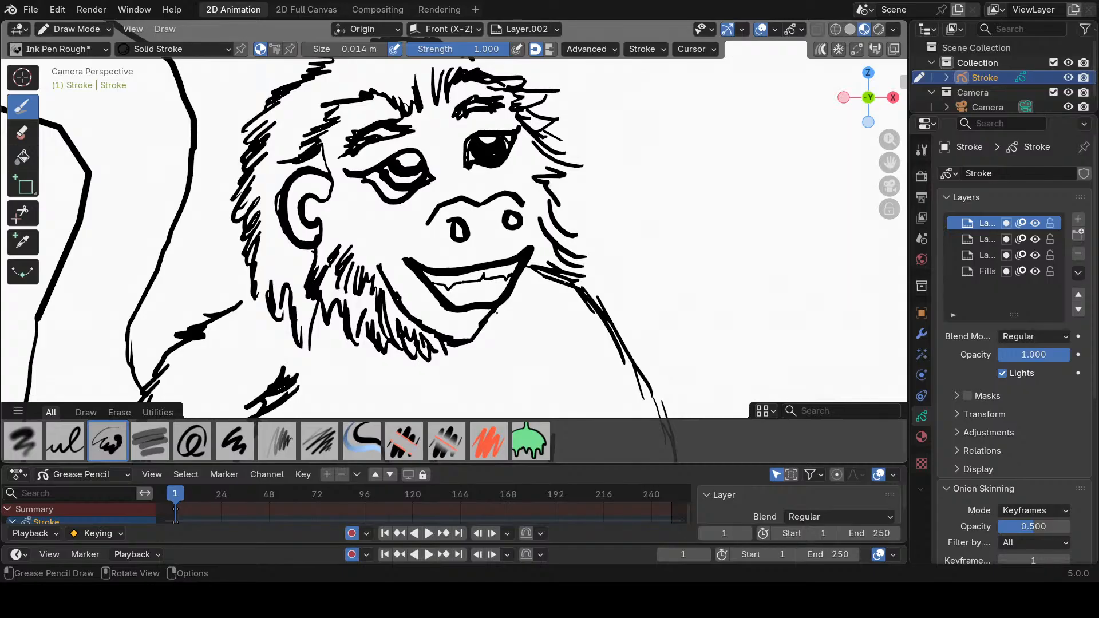
left_click_drag(567, 280, 581, 284)
left_click_drag(579, 274, 595, 267)
mouse_move(585, 255)
left_mouse_down()
mouse_move(602, 249)
mouse_move(581, 241)
left_mouse_up()
left_click_drag(545, 164, 577, 169)
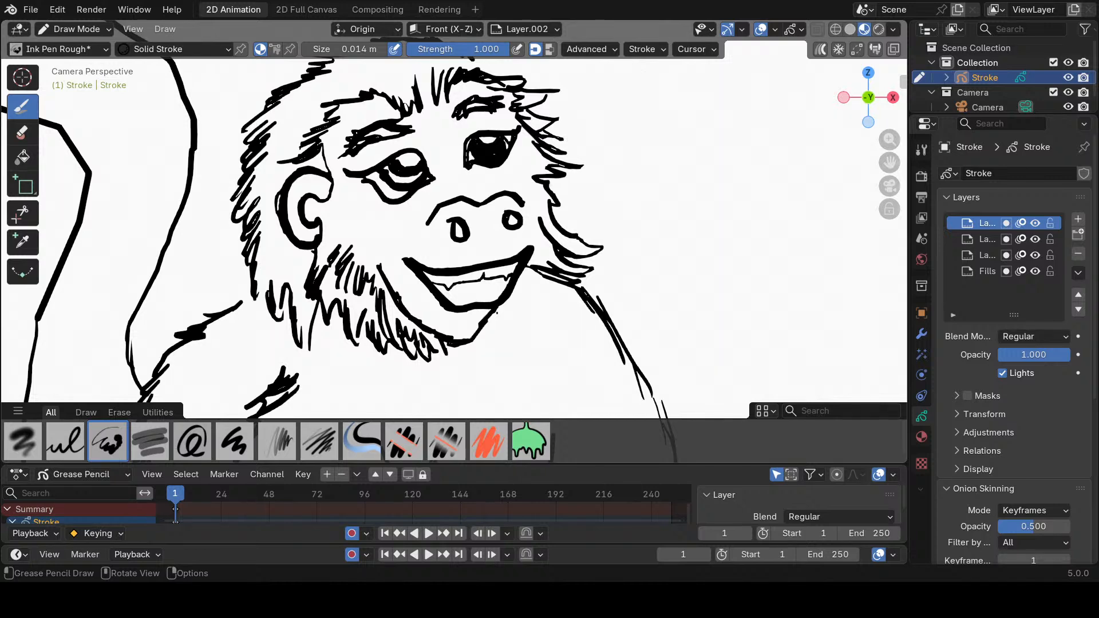
mouse_move(546, 133)
left_mouse_down()
mouse_move(561, 118)
mouse_move(550, 99)
mouse_move(559, 90)
mouse_move(522, 87)
left_mouse_up()
left_click_drag(889, 163, 924, 242)
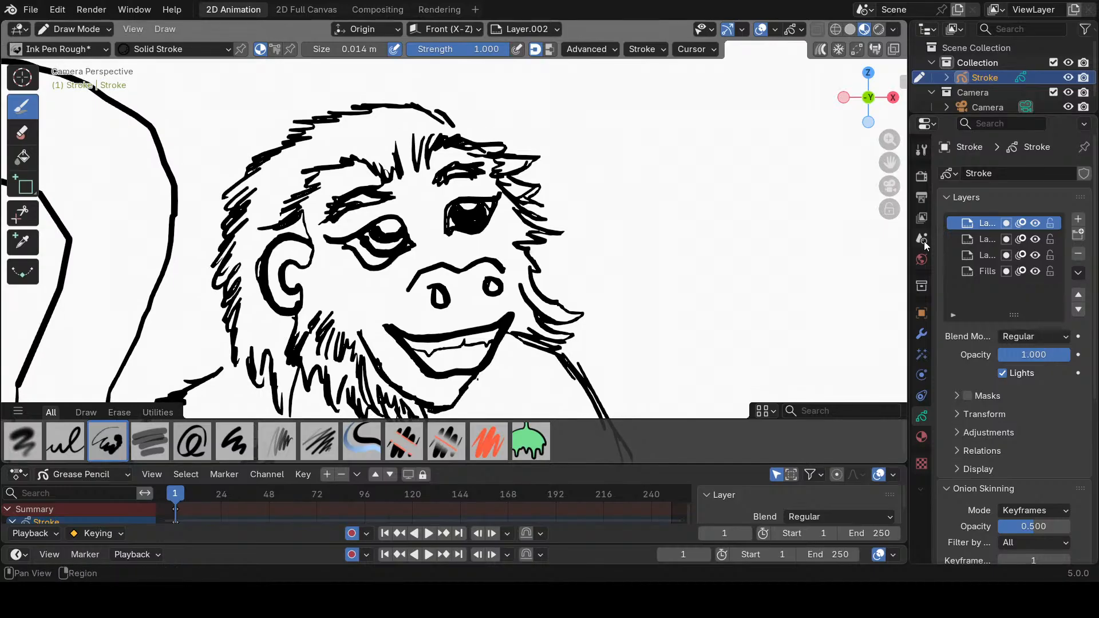
left_click(1035, 254)
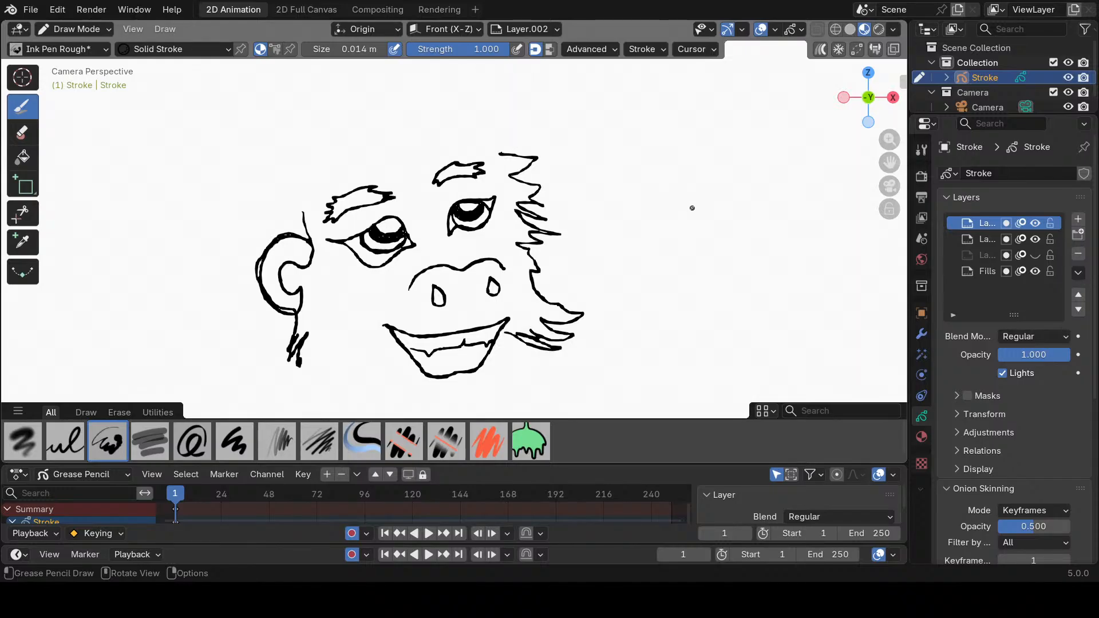
Hide both layers beneath the top one and draw a spiky hairline across the forehead from the right-hand fur to the ear.
left_click(1036, 255)
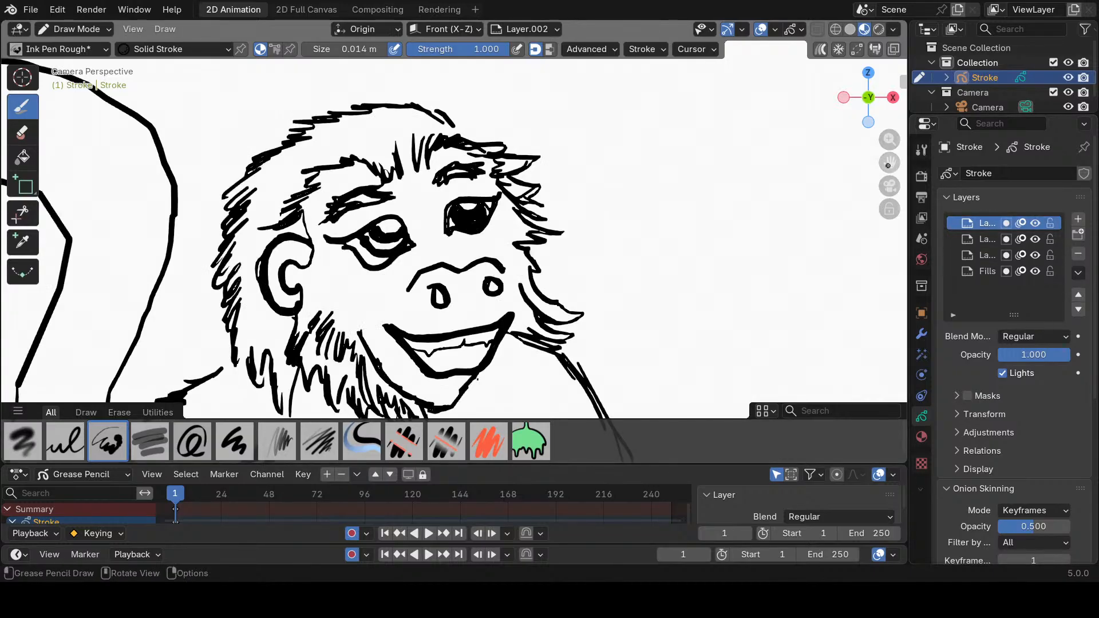
left_click_drag(890, 163, 911, 201)
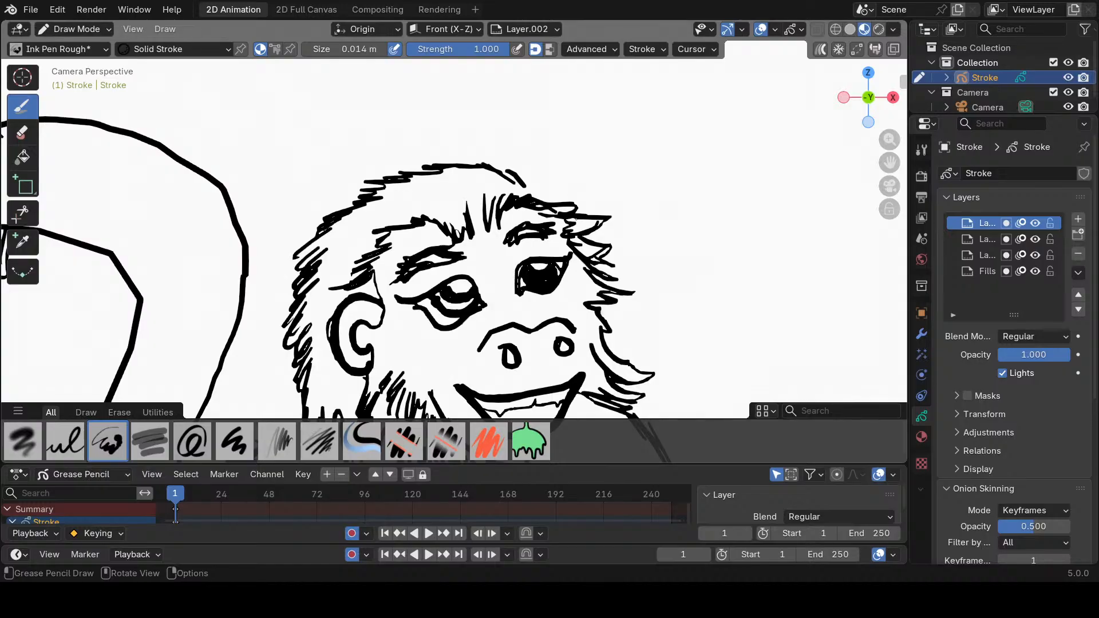
left_click(1036, 239)
left_click(1035, 255)
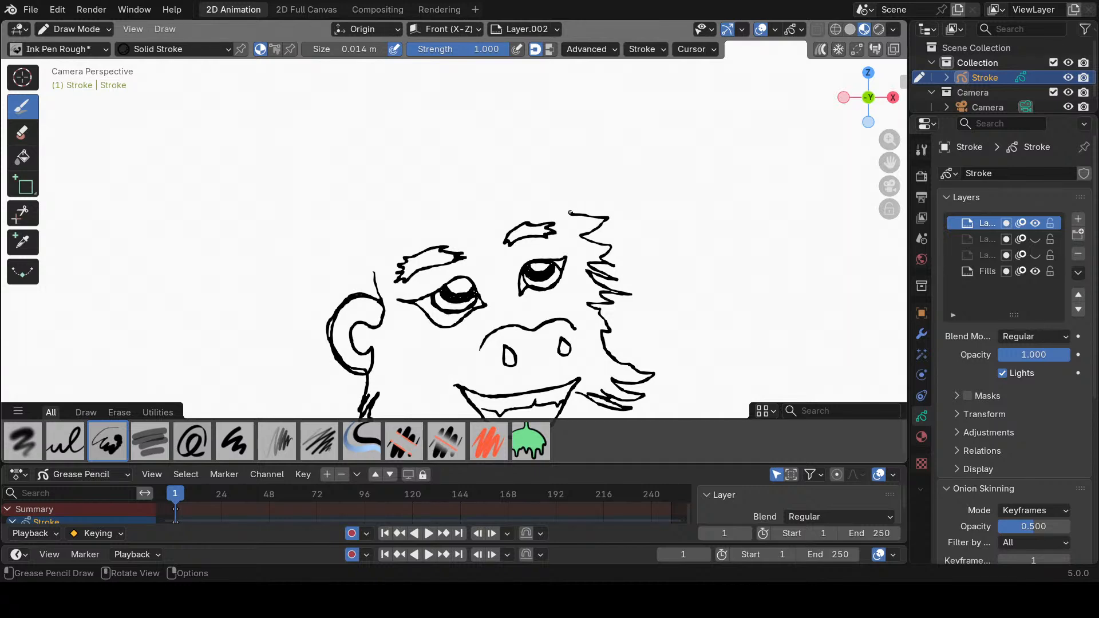
mouse_move(571, 214)
left_mouse_down()
mouse_move(590, 205)
mouse_move(569, 201)
mouse_move(588, 176)
mouse_move(573, 192)
mouse_move(577, 161)
mouse_move(569, 179)
mouse_move(555, 148)
mouse_move(554, 182)
mouse_move(408, 185)
mouse_move(435, 192)
mouse_move(355, 212)
mouse_move(366, 218)
mouse_move(347, 234)
mouse_move(367, 230)
mouse_move(335, 258)
mouse_move(355, 250)
mouse_move(339, 273)
mouse_move(358, 261)
mouse_move(347, 285)
mouse_move(366, 275)
left_mouse_up()
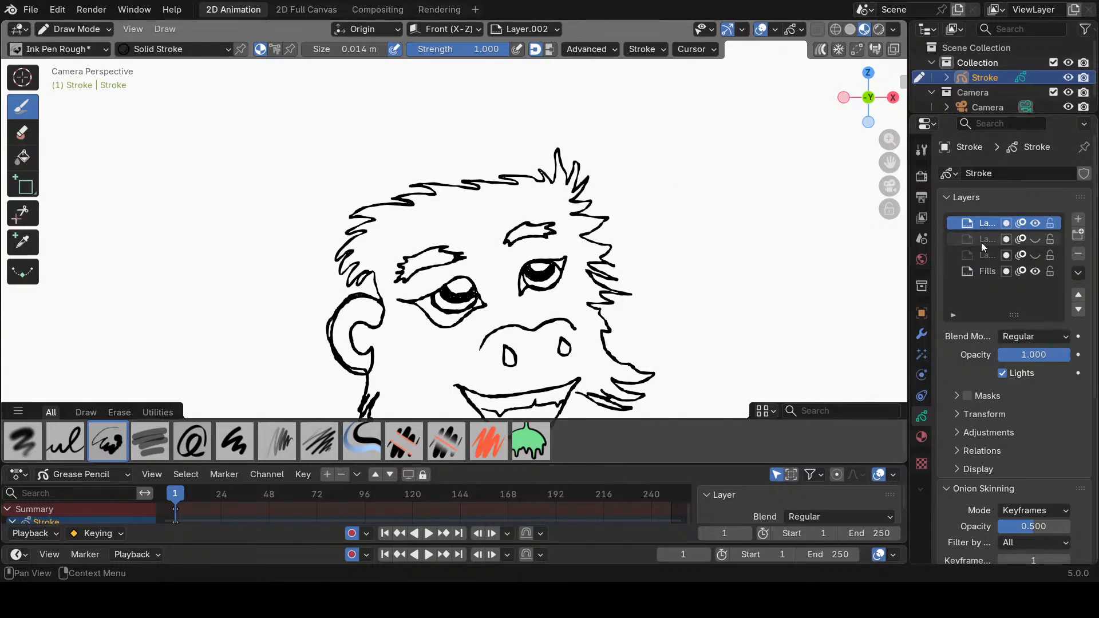
Show the monkey line art, trace the outer fur along the top of the head down its left-hand side, and hide the line art.
left_click(1035, 254)
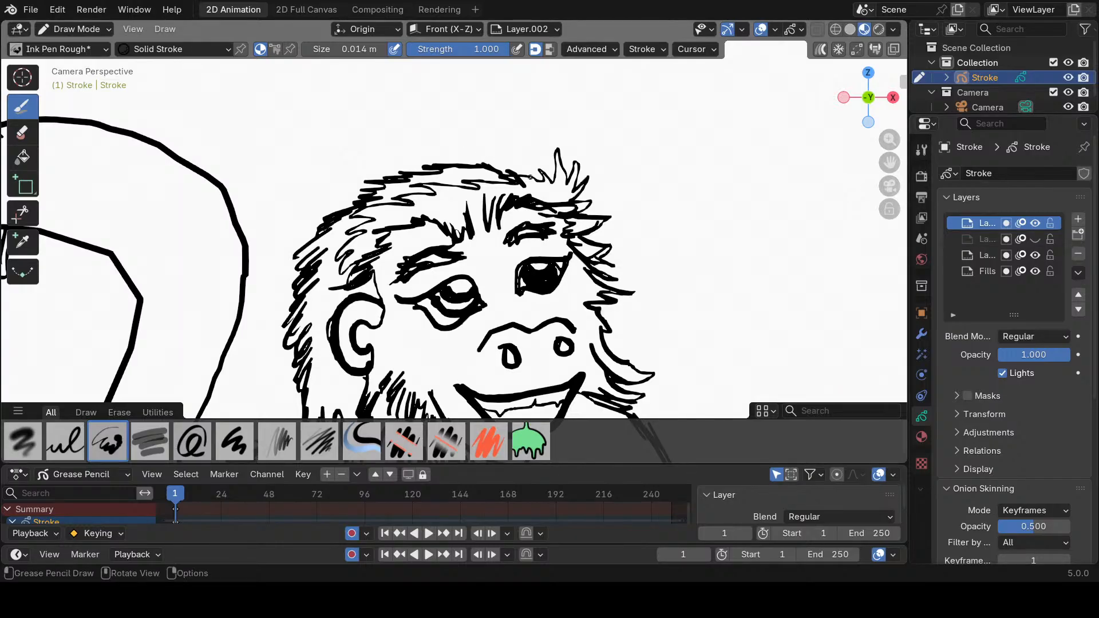
mouse_move(528, 176)
left_mouse_down()
mouse_move(492, 160)
mouse_move(389, 171)
mouse_move(317, 220)
mouse_move(291, 270)
mouse_move(314, 255)
left_mouse_up()
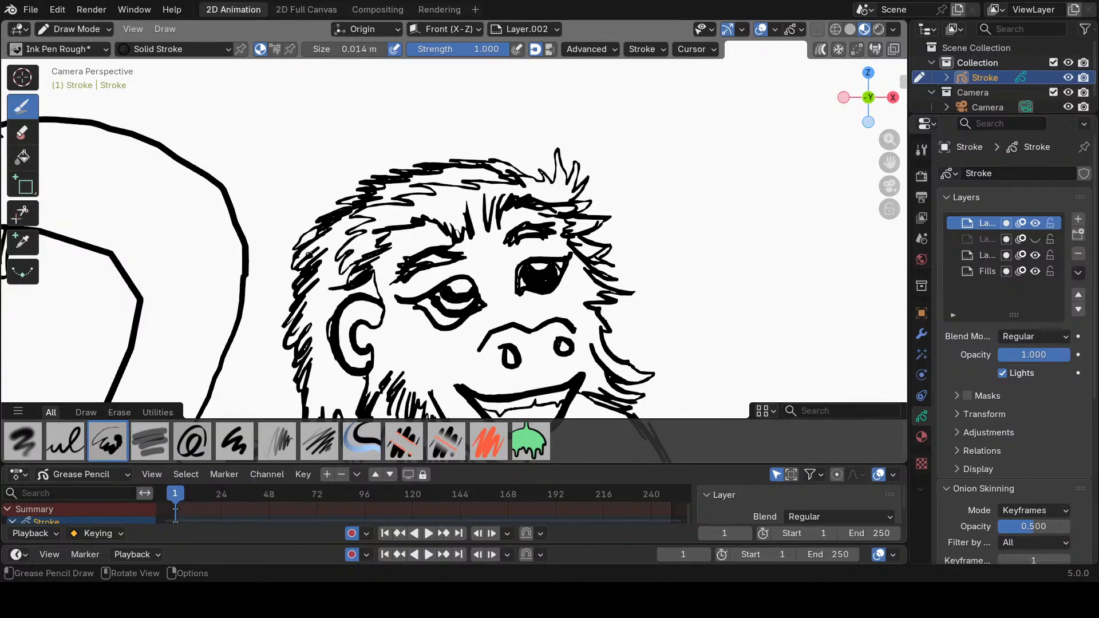
left_click_drag(315, 253, 341, 238)
left_click(1036, 255)
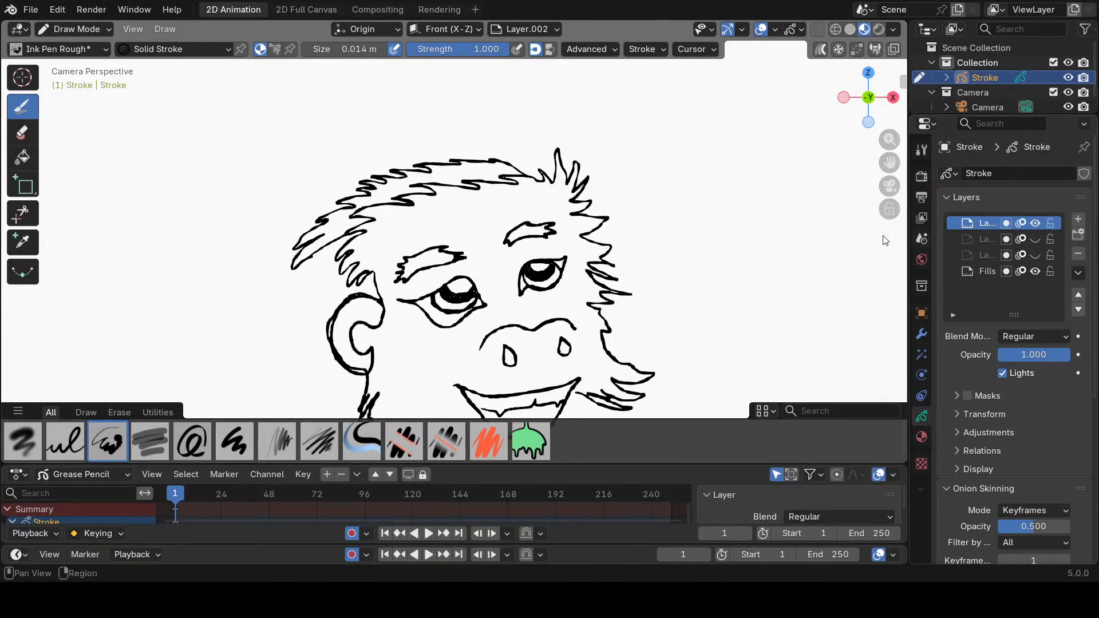
Draw the spiky fur down the back of the head to below the ear, adding inner strands over the line art before hiding it.
left_click_drag(890, 162, 954, 101)
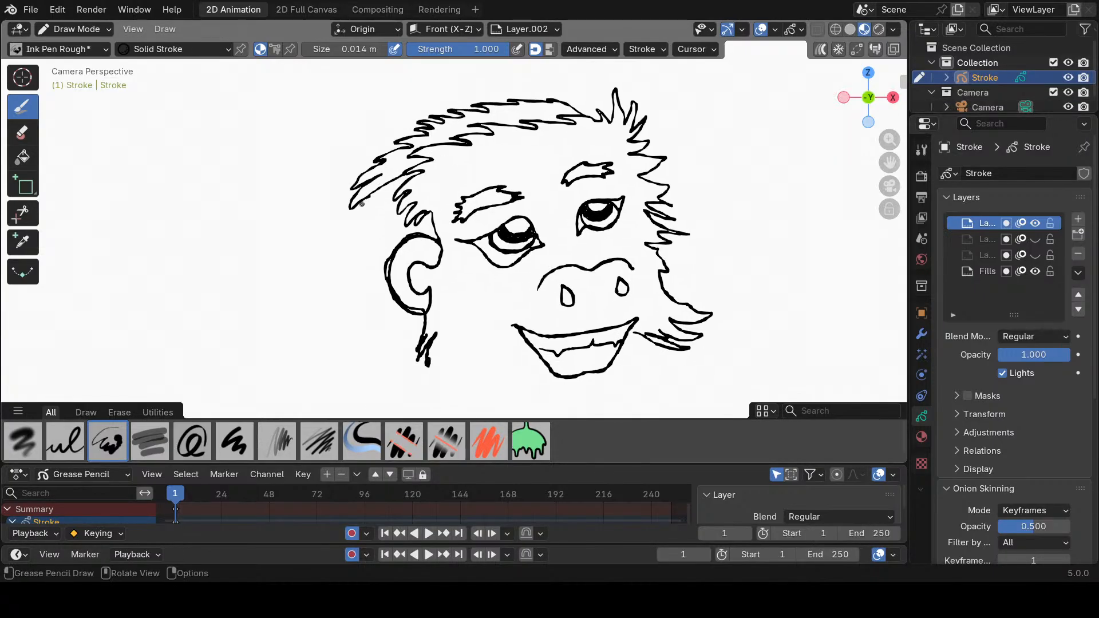
mouse_move(360, 205)
left_mouse_down()
mouse_move(328, 245)
mouse_move(348, 238)
mouse_move(337, 266)
mouse_move(351, 259)
mouse_move(344, 297)
mouse_move(360, 279)
mouse_move(360, 329)
mouse_move(372, 300)
mouse_move(397, 373)
mouse_move(406, 356)
mouse_move(416, 379)
mouse_move(425, 357)
left_mouse_up()
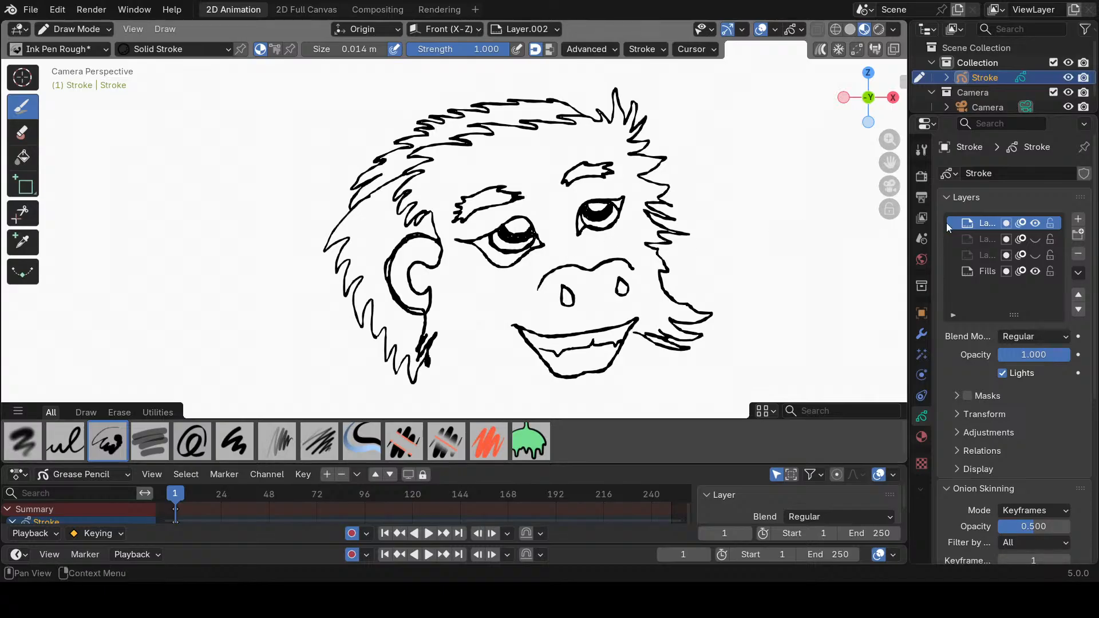
left_click(1035, 255)
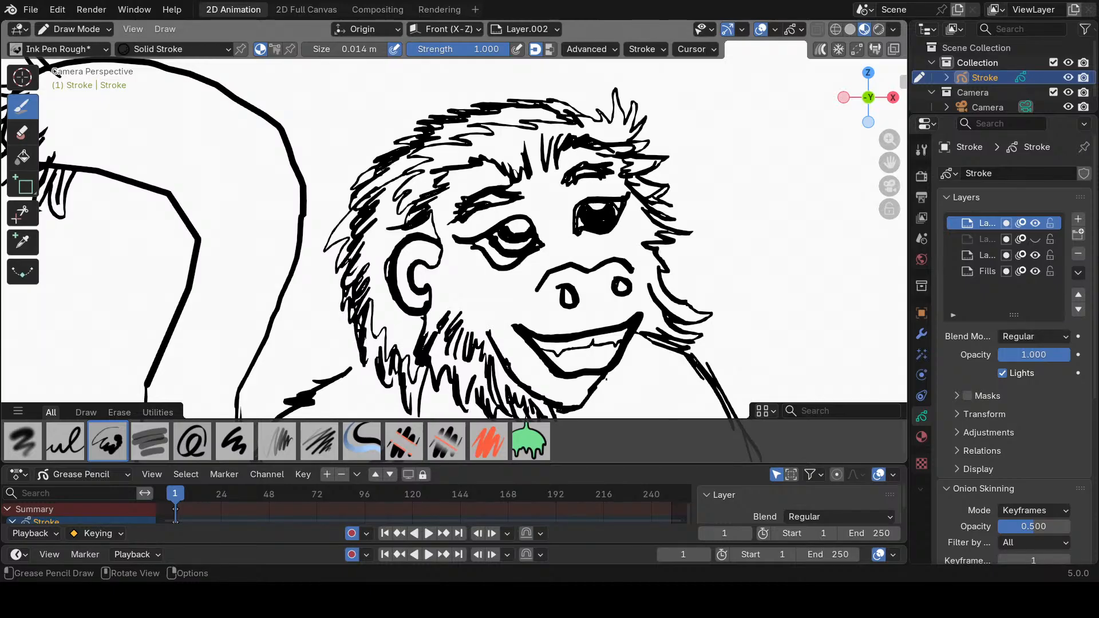
mouse_move(367, 334)
left_mouse_down()
mouse_move(376, 376)
mouse_move(421, 415)
left_mouse_up()
left_click(1036, 254)
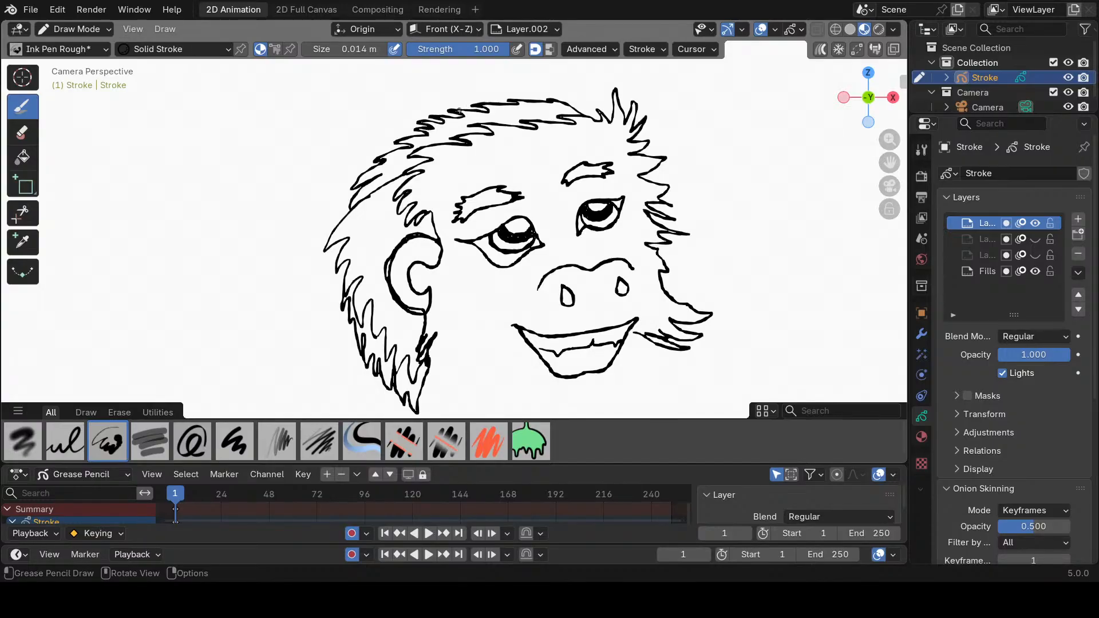
Show the monkey line art and trace the spiky beard fur along the jaw from below the ear to the chin.
left_click(1037, 255)
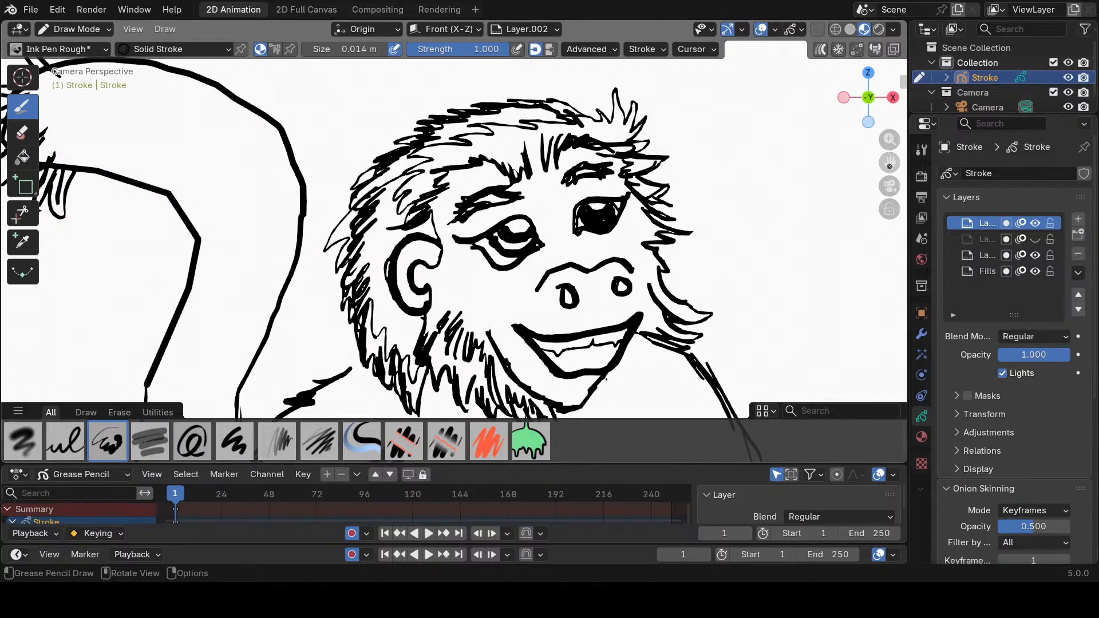
left_click_drag(890, 163, 869, 112)
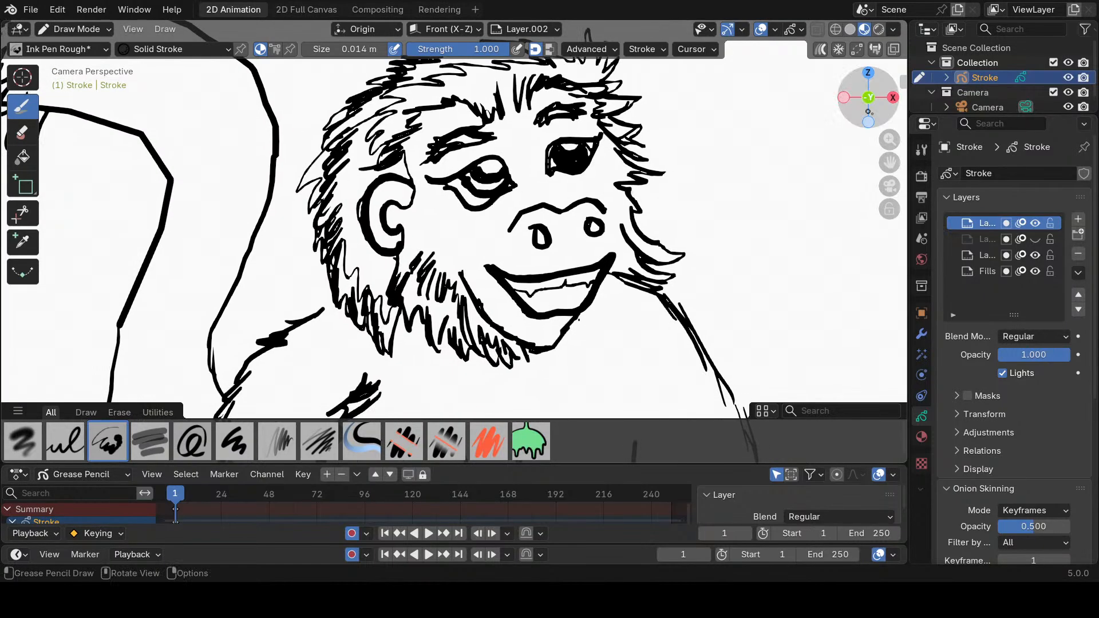
left_click(1035, 256)
left_click(1036, 255)
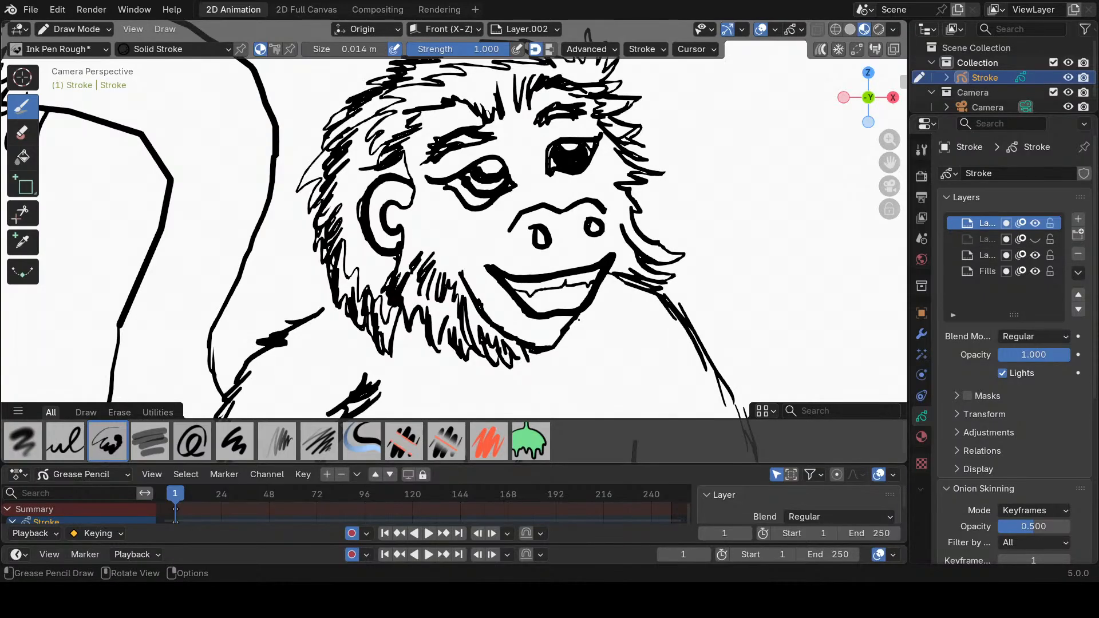
left_click_drag(404, 291, 423, 255)
mouse_move(421, 296)
left_mouse_down()
mouse_move(425, 277)
mouse_move(441, 287)
left_mouse_up()
left_click_drag(438, 313, 447, 297)
mouse_move(446, 300)
left_mouse_down()
mouse_move(450, 288)
mouse_move(461, 295)
left_mouse_up()
mouse_move(455, 327)
left_mouse_down()
mouse_move(459, 304)
mouse_move(469, 300)
mouse_move(469, 315)
left_mouse_up()
left_click_drag(465, 343, 478, 328)
mouse_move(475, 351)
left_mouse_down()
mouse_move(482, 331)
mouse_move(485, 345)
mouse_move(506, 342)
mouse_move(522, 356)
left_mouse_up()
left_click_drag(518, 370, 529, 360)
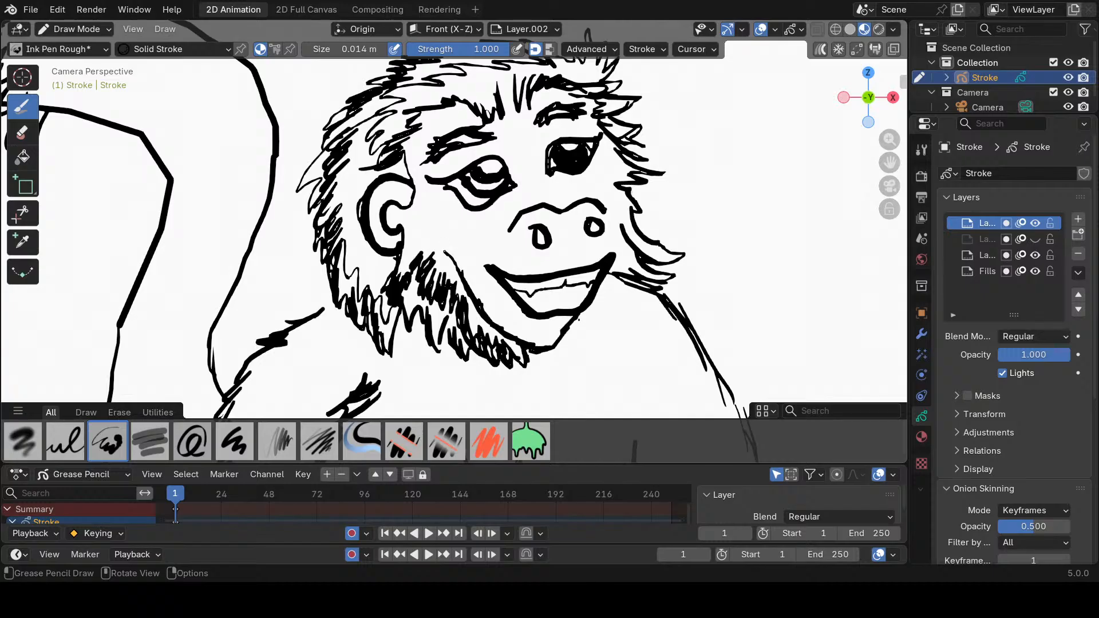
Draw the beard's inner edge up to the base of the ear and check the tracing with the line art hidden.
left_click_drag(447, 255, 412, 246)
left_click_drag(890, 162, 899, 124)
left_click(1036, 256)
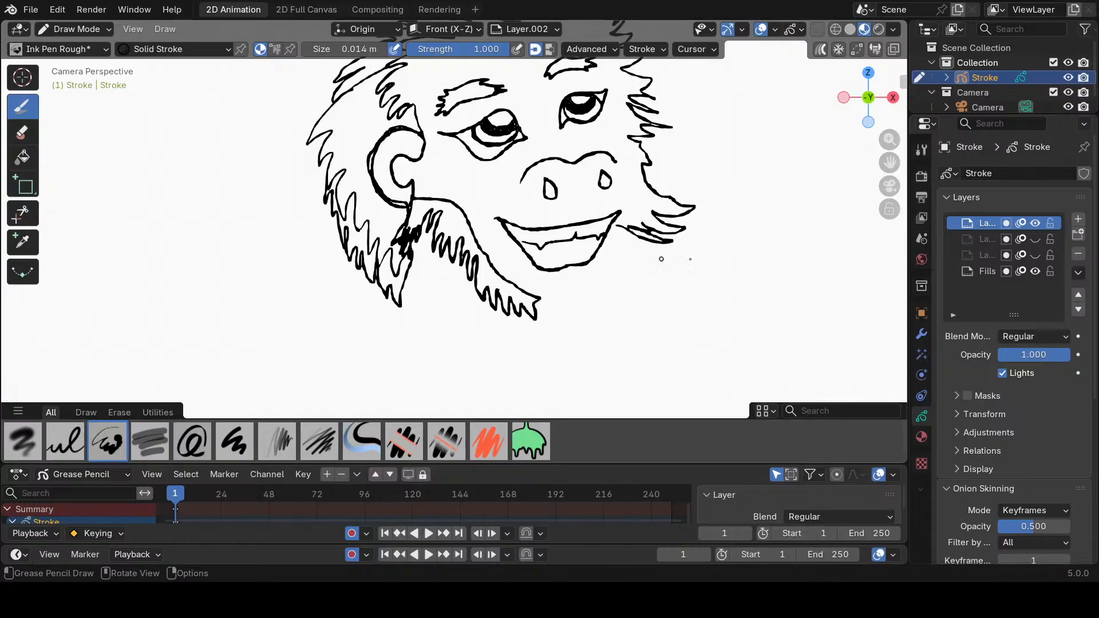
left_click(1036, 255)
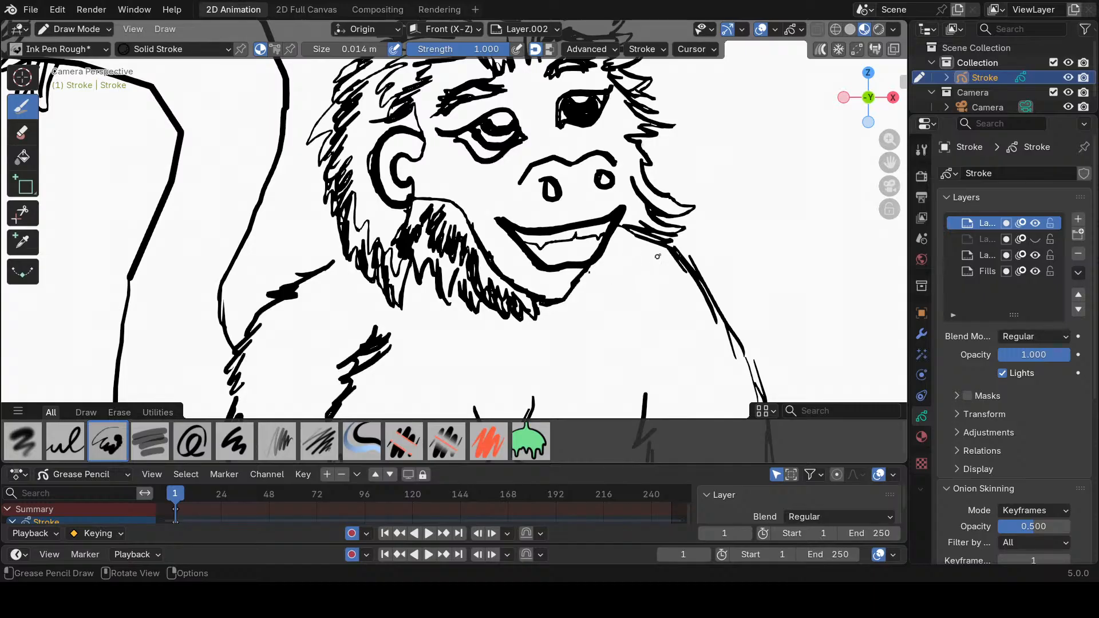
Trace the chin from the beard's tip up to the right-hand corner of the mouth and hide the line art.
left_click_drag(890, 162, 844, 121)
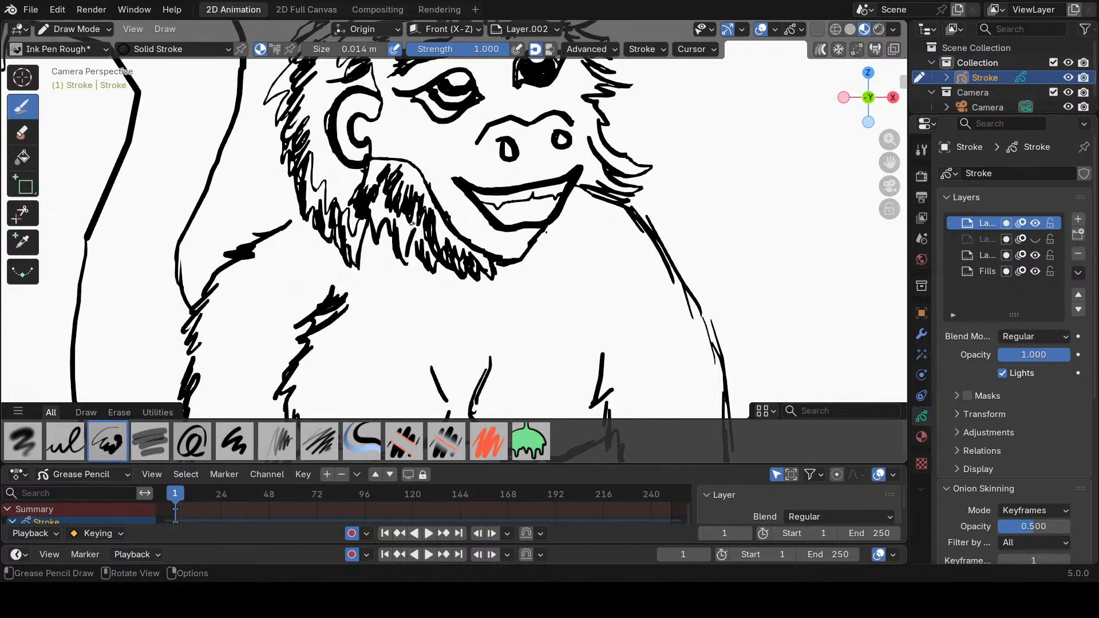
left_click(1036, 255)
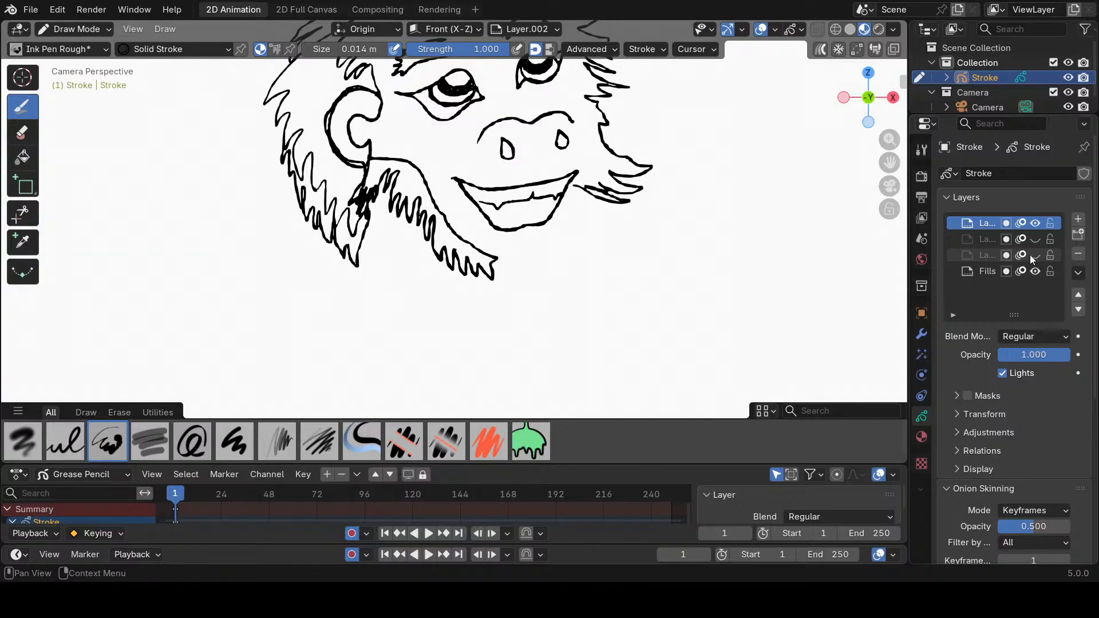
left_click(1035, 255)
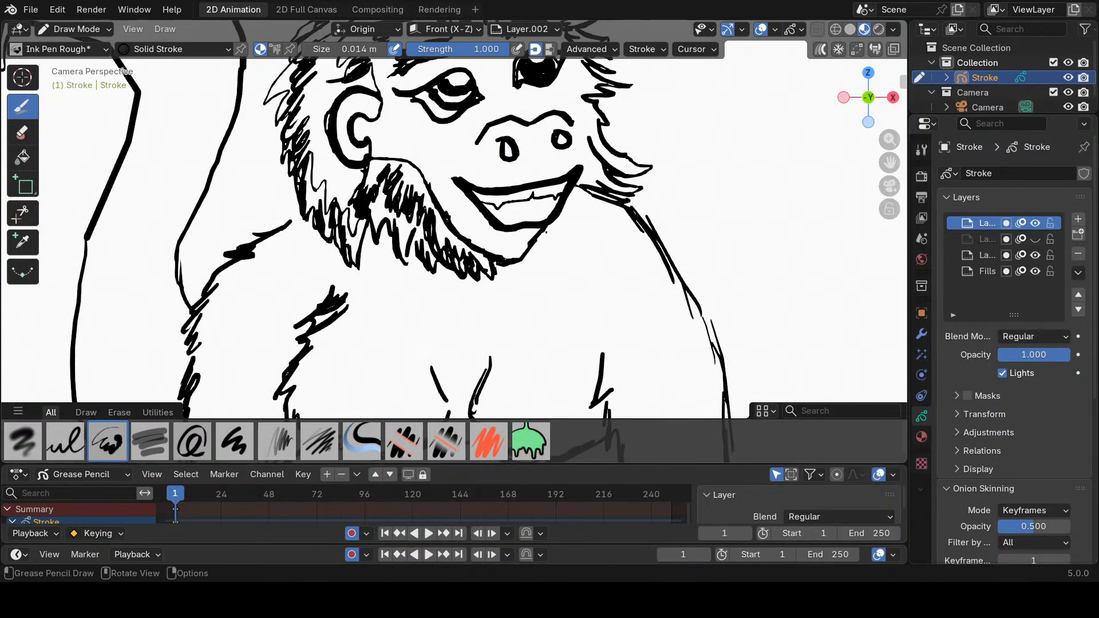
left_click_drag(528, 255, 556, 223)
left_click(1034, 255)
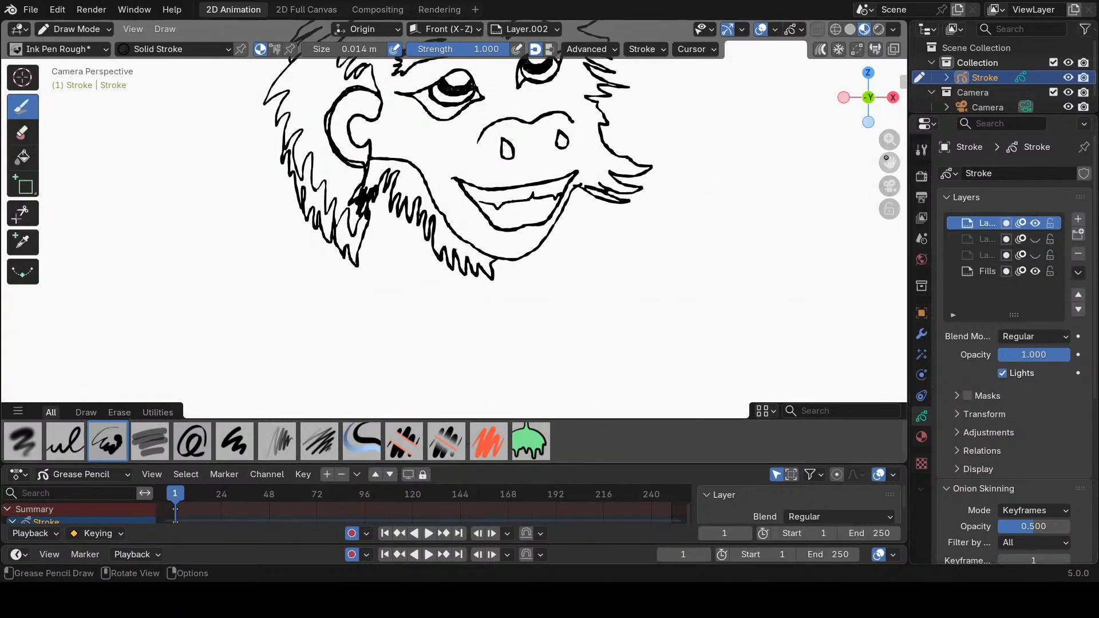
Draw the right-hand face outline from the hairline down to the mouth and extend the muzzle's left-hand edge from nose to mouth corner.
left_click_drag(890, 163, 862, 286)
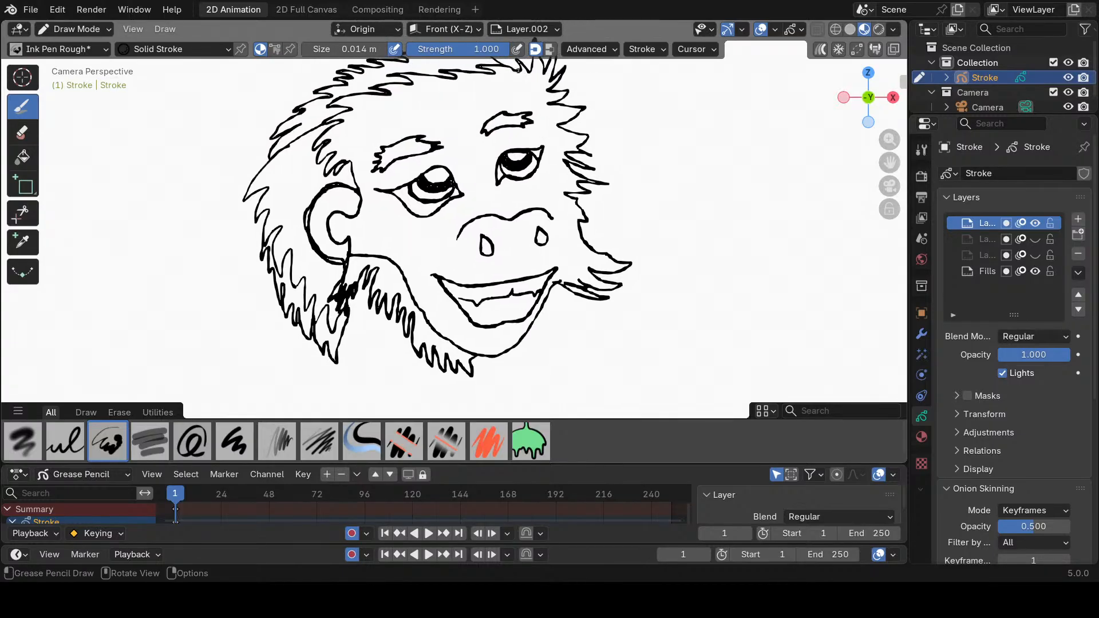
mouse_move(532, 80)
left_mouse_down()
mouse_move(560, 170)
mouse_move(564, 256)
left_mouse_up()
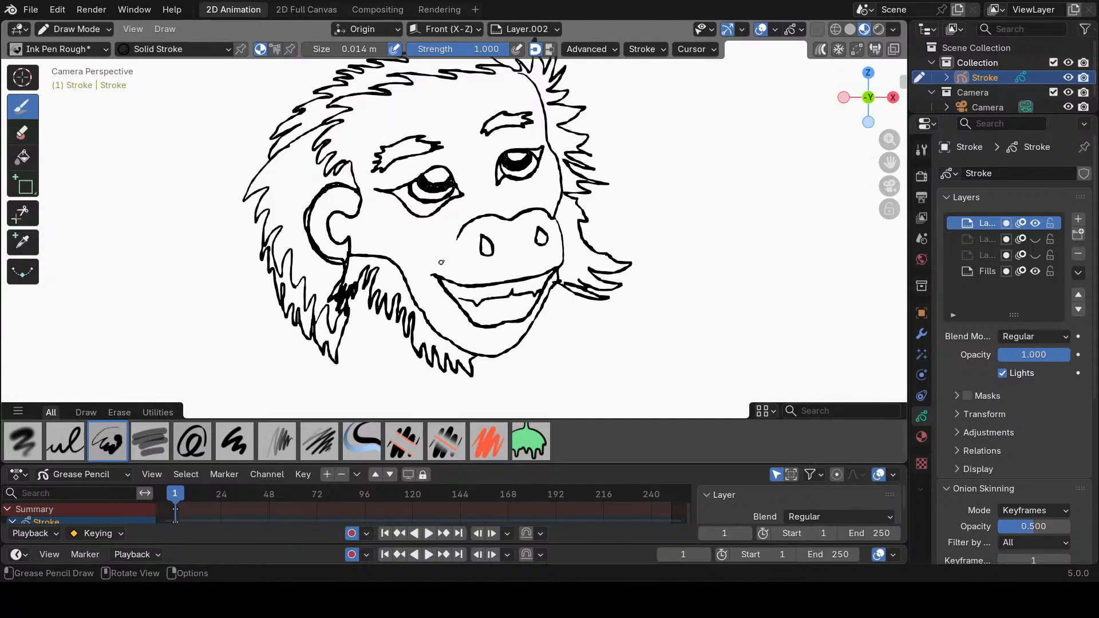
left_click_drag(432, 274, 473, 220)
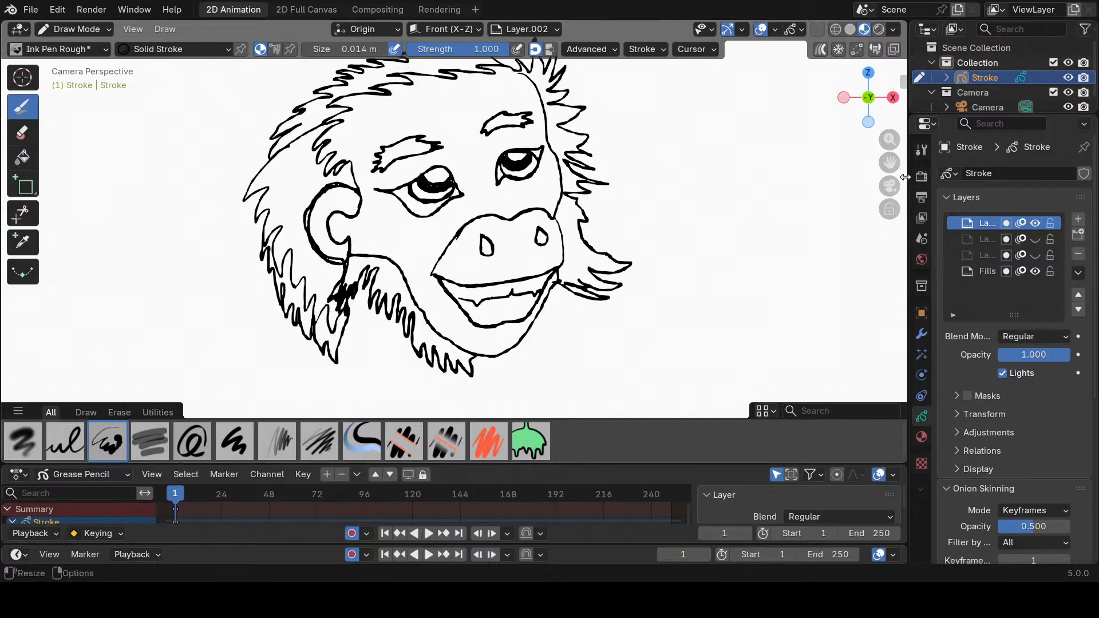
Show the monkey line art and erase the smooth outline of the right-hand shoulder and upper arm.
left_click_drag(890, 164, 906, 114)
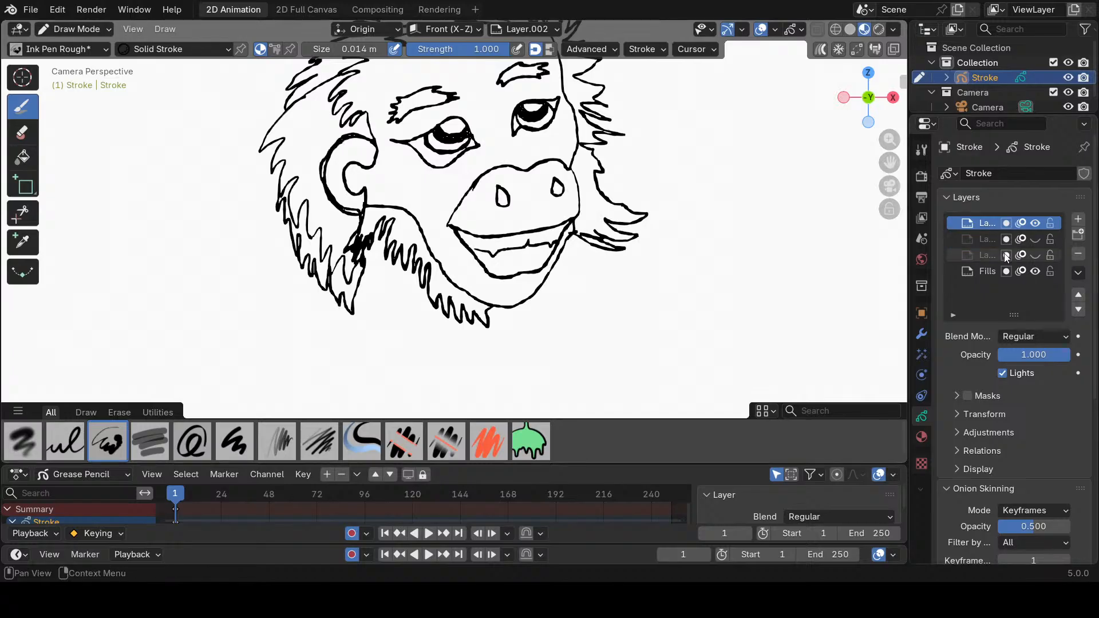
left_click(1036, 255)
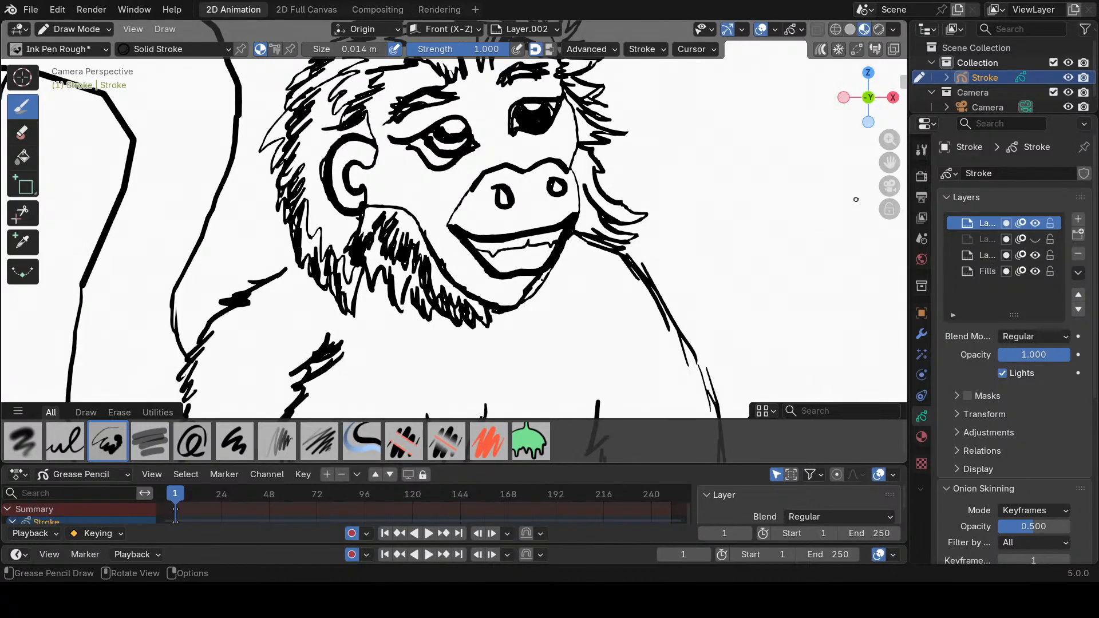
left_click_drag(890, 140, 890, 186)
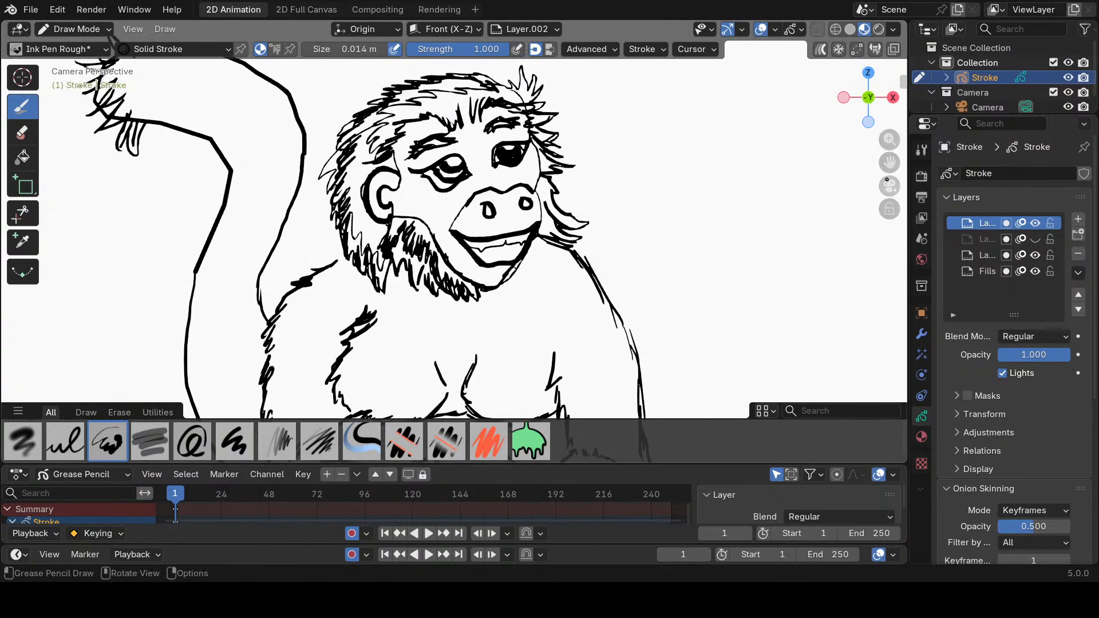
left_click(1035, 255)
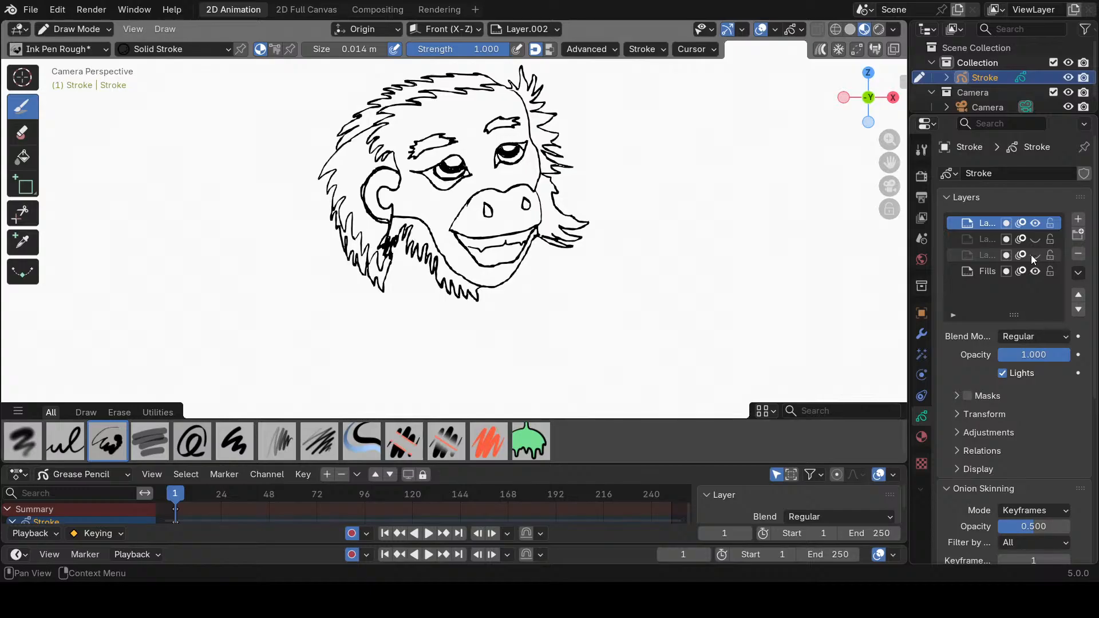
left_click(1035, 254)
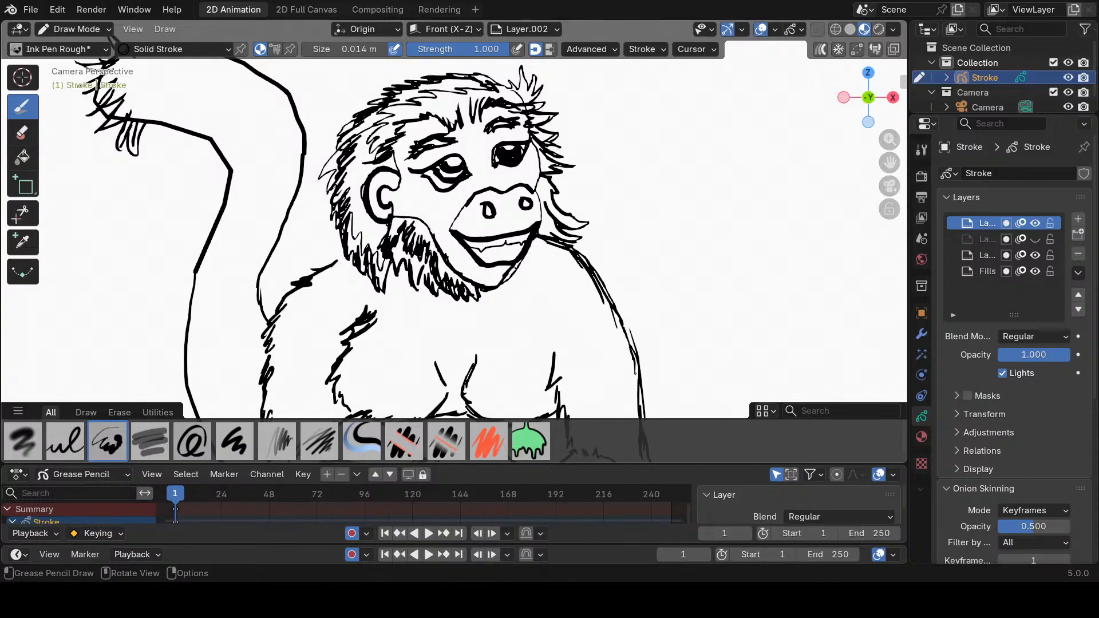
left_click_drag(637, 385, 636, 404)
left_click_drag(889, 162, 834, 101)
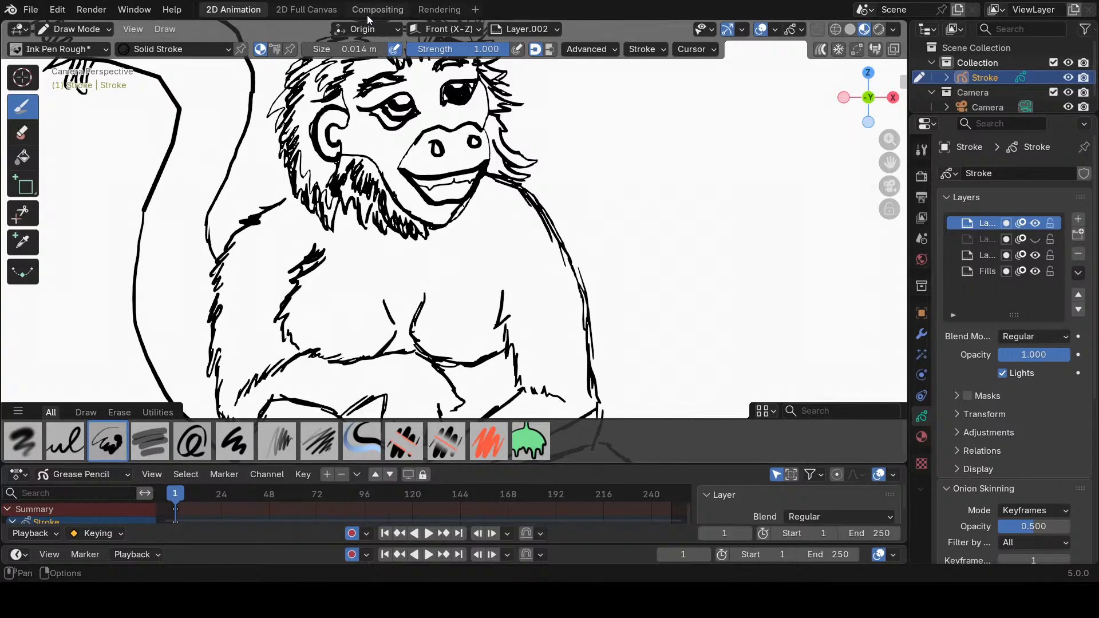
mouse_move(489, 179)
left_mouse_down("ctrl")
mouse_move(503, 176)
mouse_move(584, 275)
mouse_move(537, 200)
mouse_move(576, 304)
mouse_move(598, 329)
left_mouse_up("ctrl")
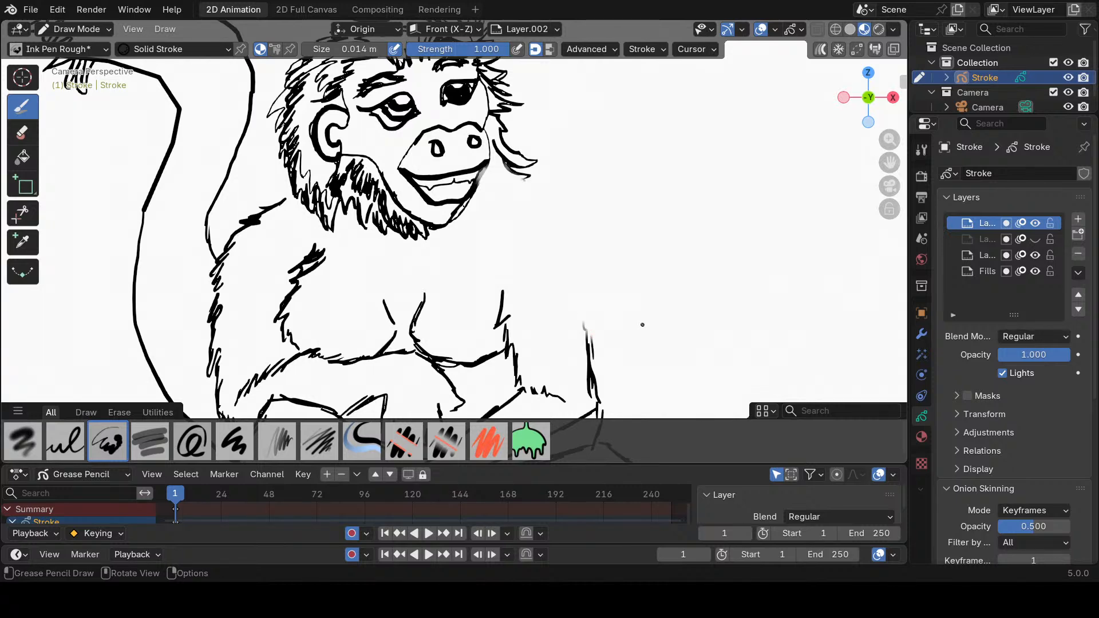
Draw a spiky fur outline from the right-hand cheek over the shoulder and down the upper arm.
left_click_drag(890, 163, 892, 239)
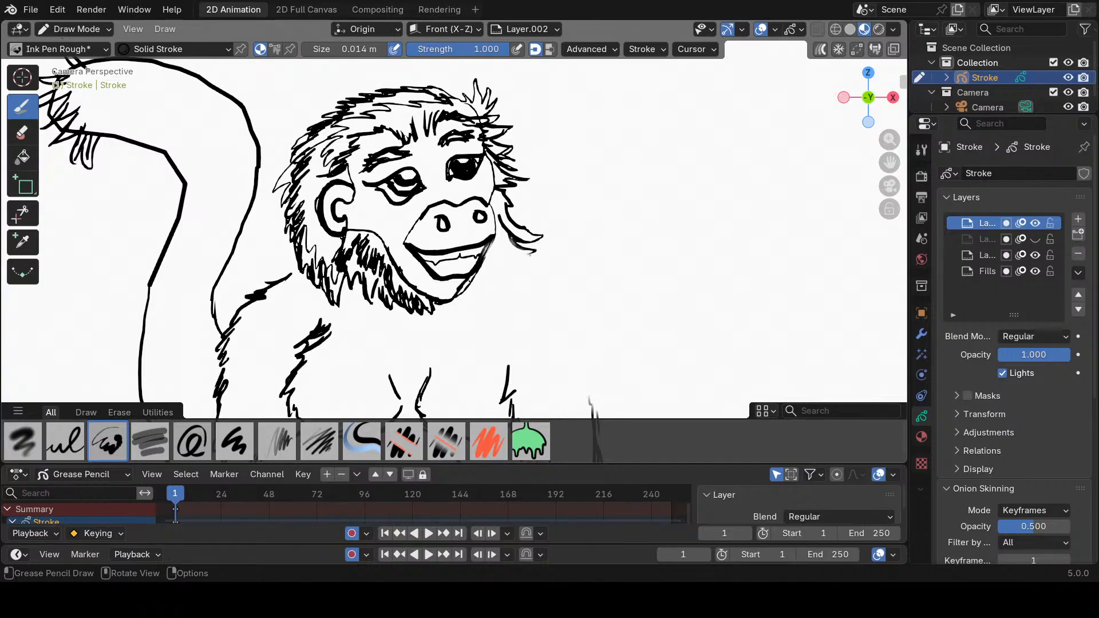
mouse_move(485, 262)
left_mouse_down()
mouse_move(494, 251)
mouse_move(495, 263)
mouse_move(502, 254)
mouse_move(518, 270)
mouse_move(516, 257)
mouse_move(526, 263)
left_mouse_up()
mouse_move(524, 262)
left_mouse_down()
mouse_move(534, 290)
mouse_move(539, 273)
mouse_move(555, 274)
mouse_move(577, 301)
mouse_move(592, 300)
mouse_move(573, 318)
mouse_move(589, 324)
mouse_move(596, 395)
left_mouse_up()
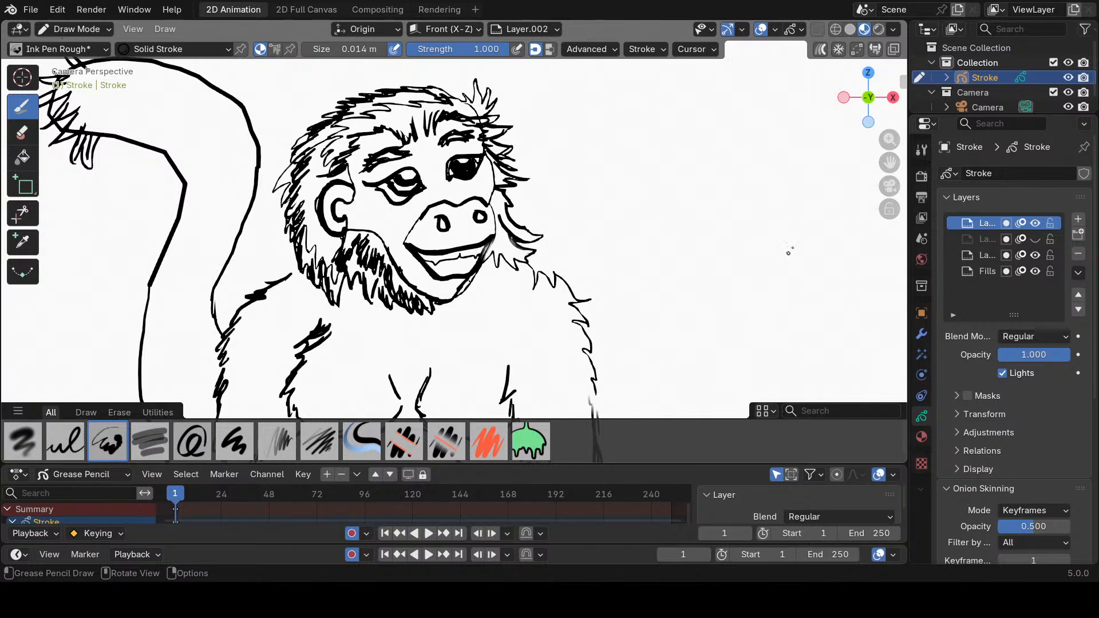
left_click_drag(889, 164, 874, 98)
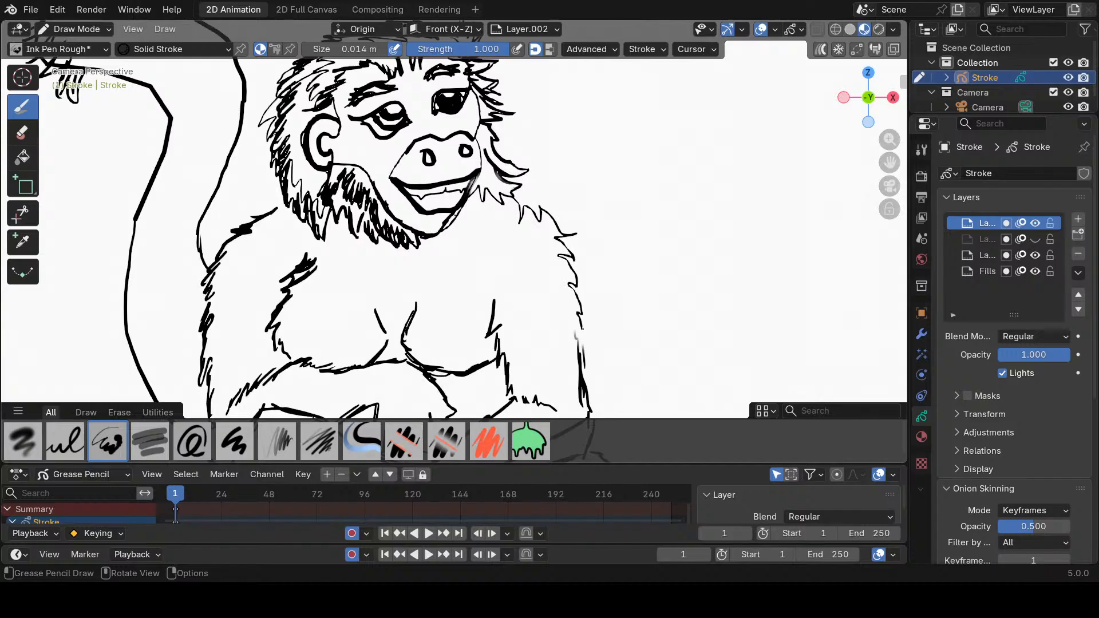
left_click_drag(577, 332, 585, 362)
Add a second row of fur strands along the right-hand shoulder and upper arm, and hide the line art.
left_click_drag(890, 162, 881, 177)
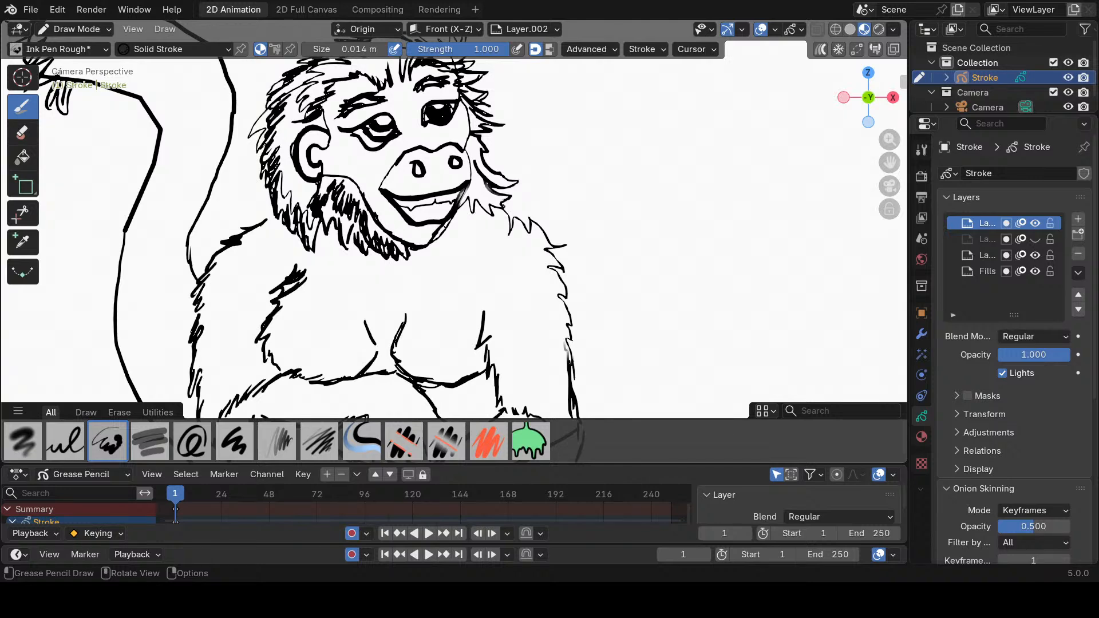
mouse_move(503, 206)
left_mouse_down()
mouse_move(533, 208)
mouse_move(560, 238)
left_mouse_up()
left_click_drag(890, 163, 867, 99)
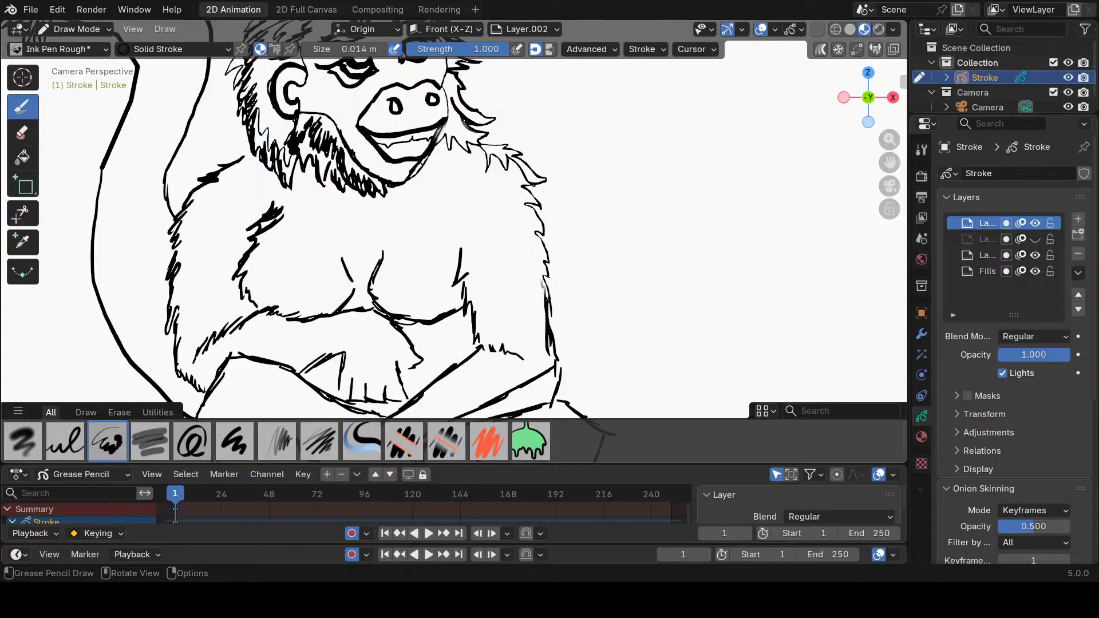
left_click_drag(534, 185, 551, 229)
left_click_drag(890, 163, 903, 305)
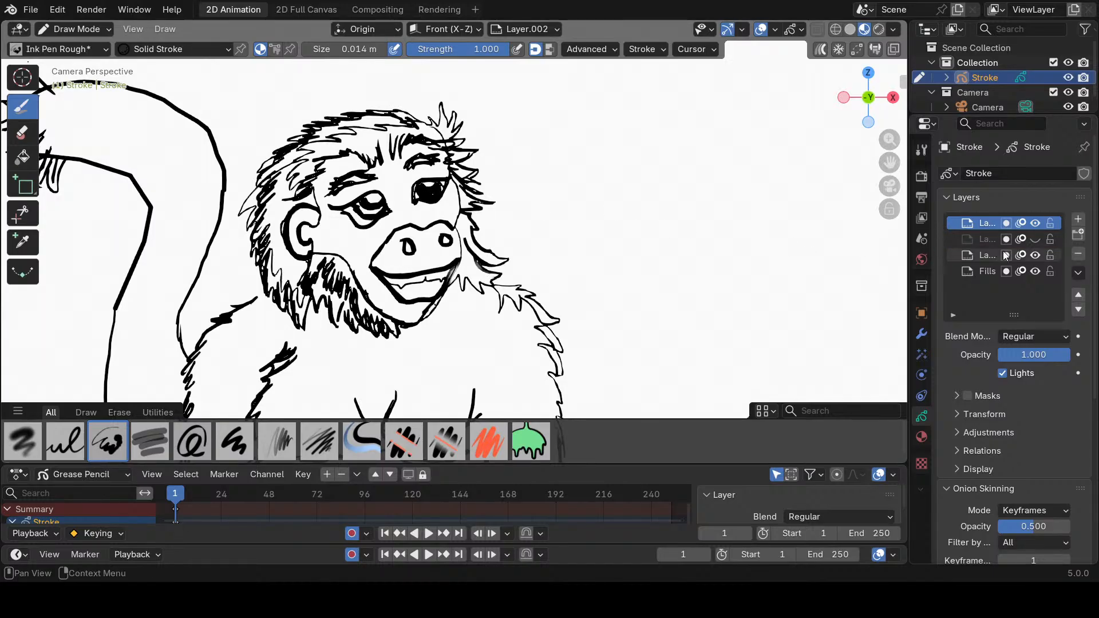
left_click(1035, 255)
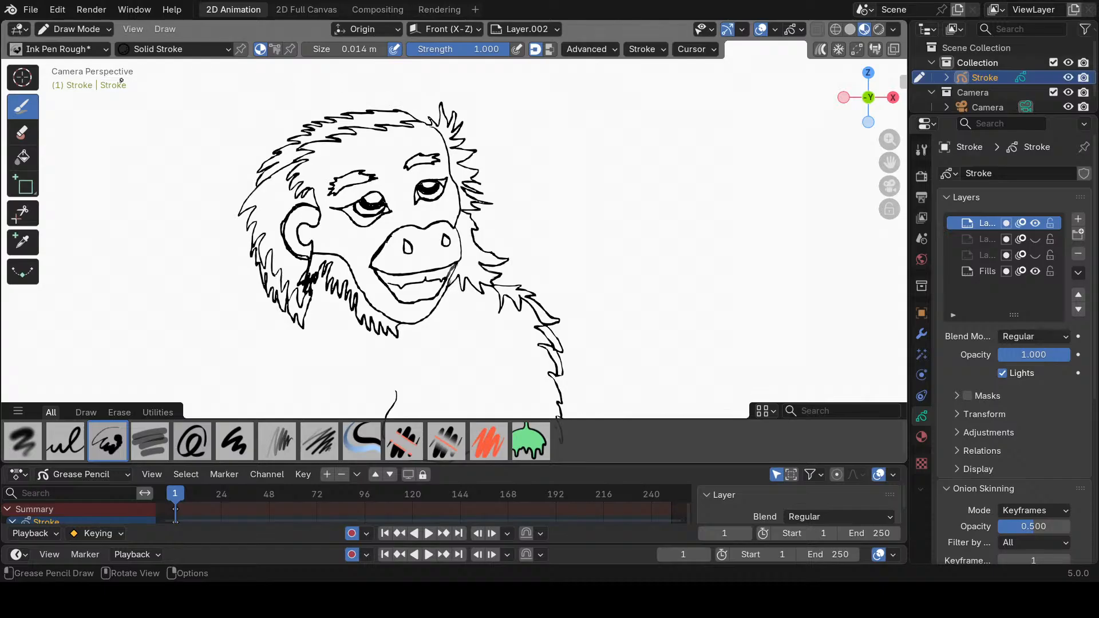
Switch to the Fill tool and create a new texture for its brush.
left_click(22, 157)
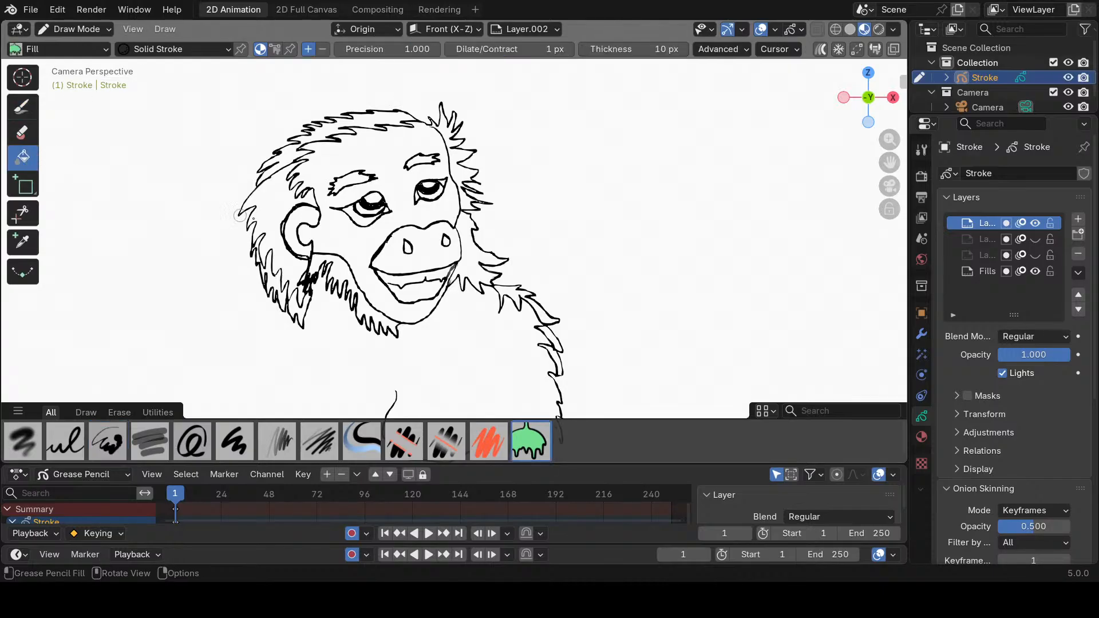
left_click(922, 437)
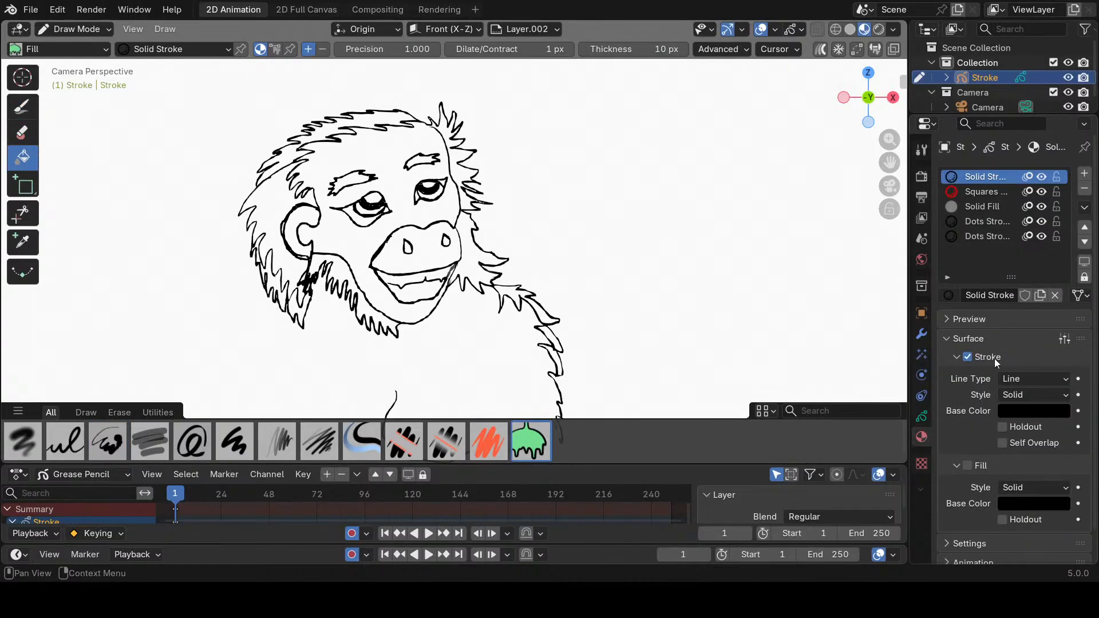
left_click(922, 416)
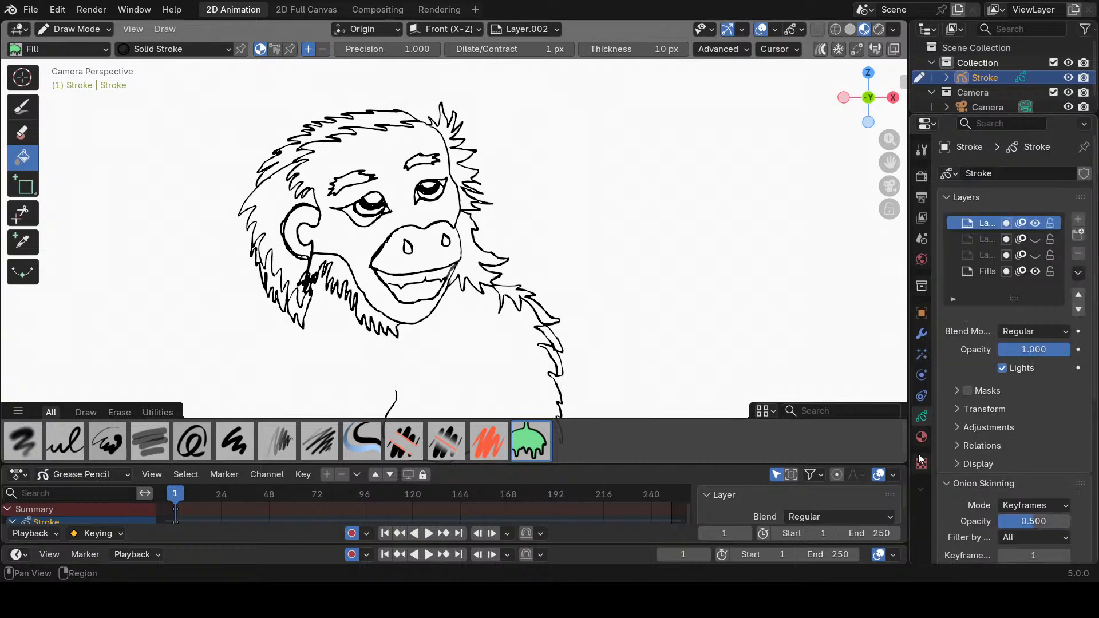
left_click(922, 461)
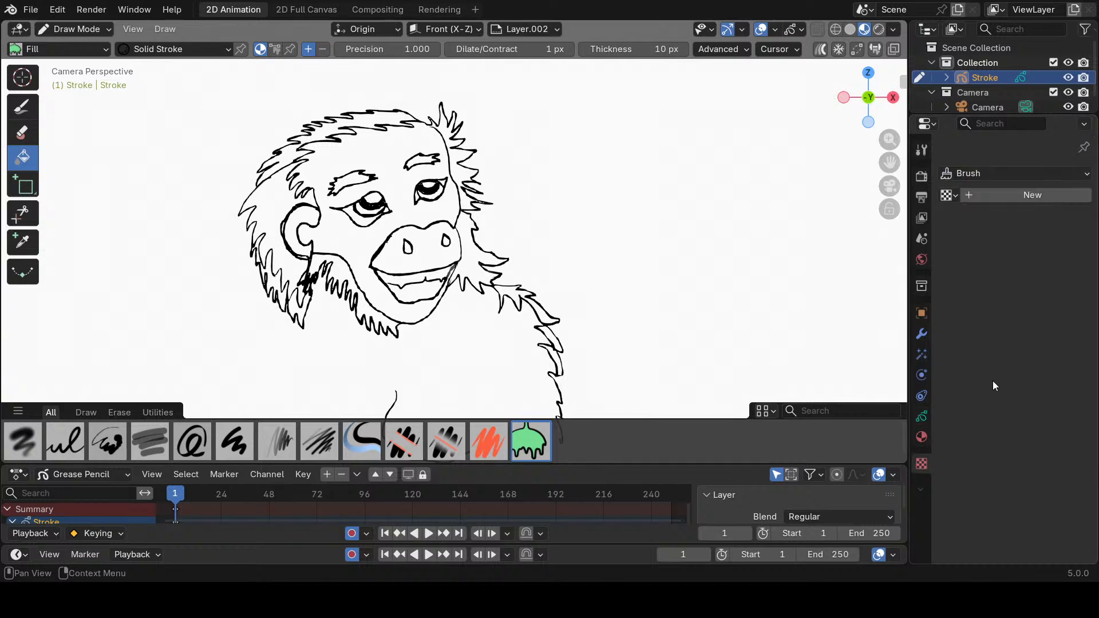
left_click(1025, 195)
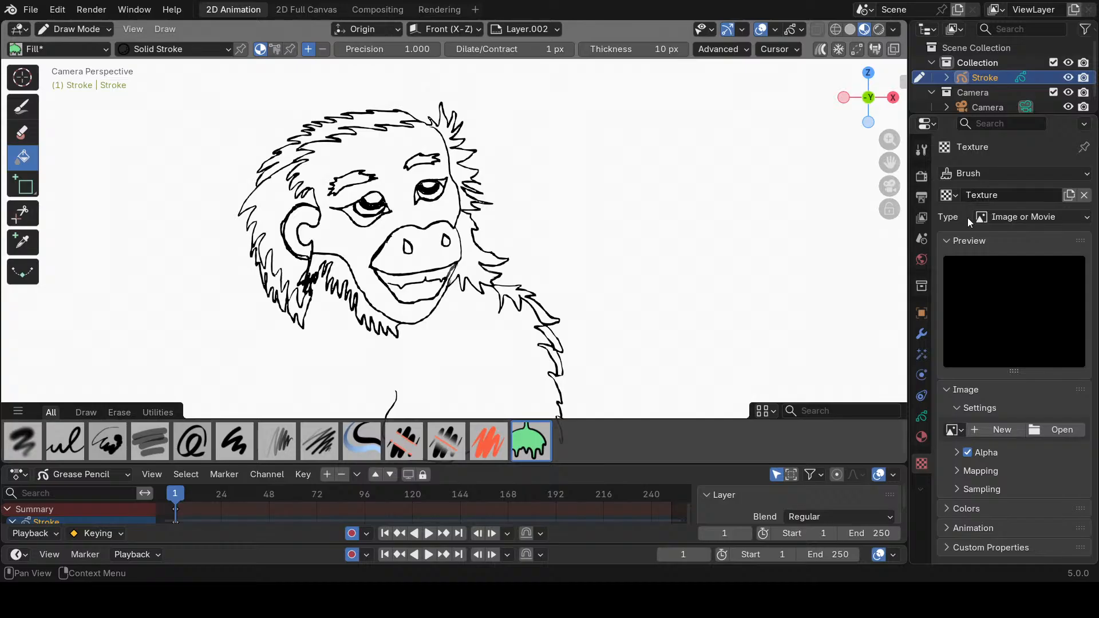
Add a material slot to the Stroke object and create a new material in it.
left_click(922, 437)
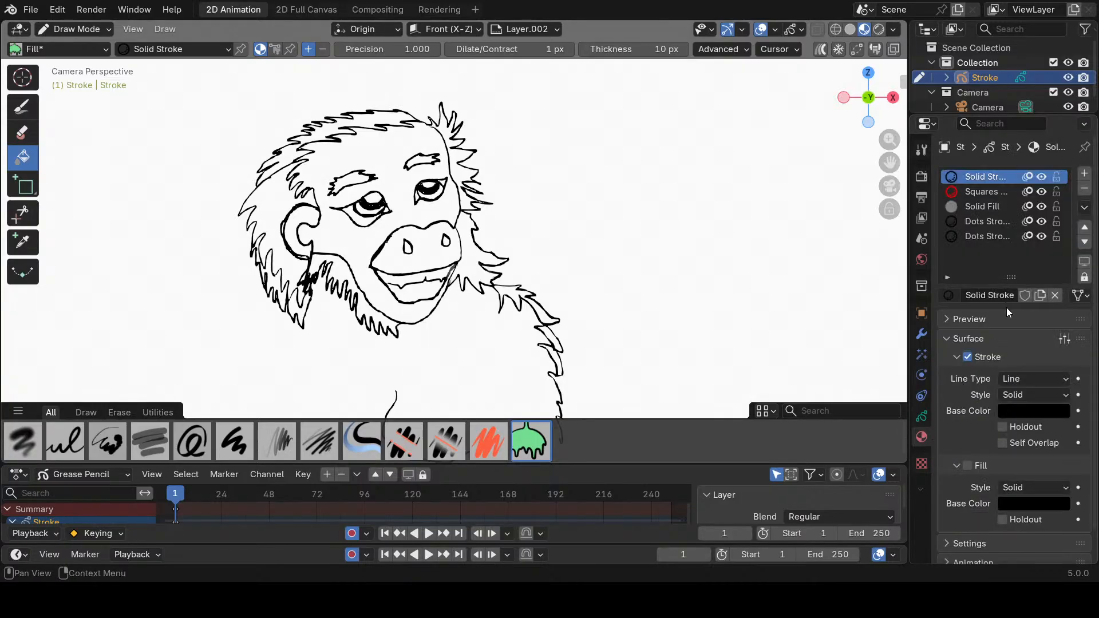
left_click(1084, 173)
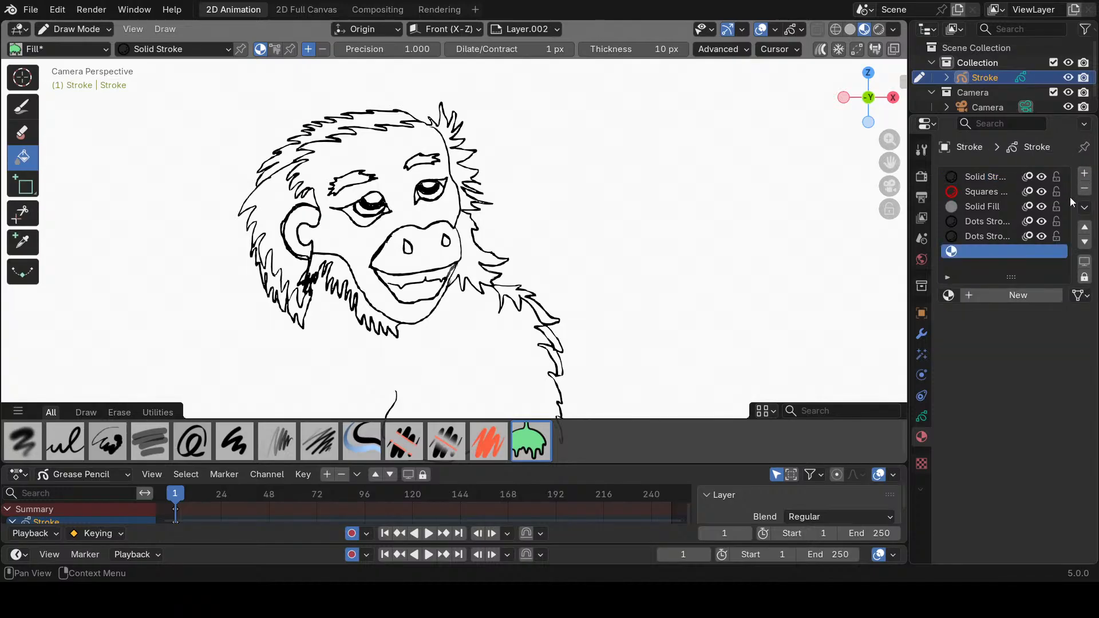
left_click(980, 296)
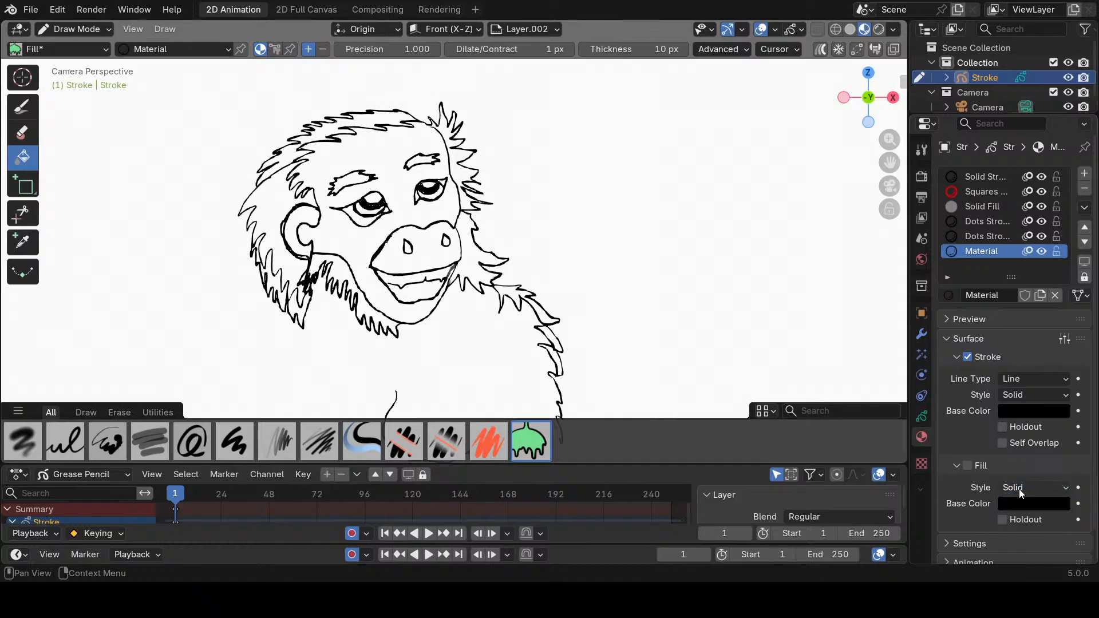
Turn off the new material's stroke, enable its fill and set the fill base color to a dark brown.
left_click(967, 357)
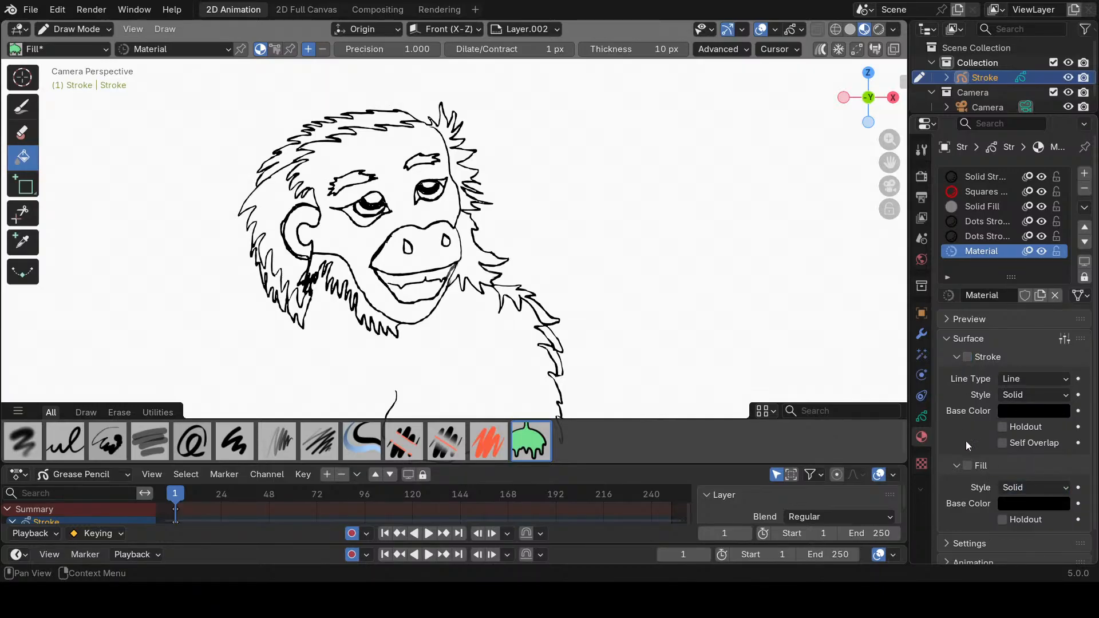
left_click(967, 466)
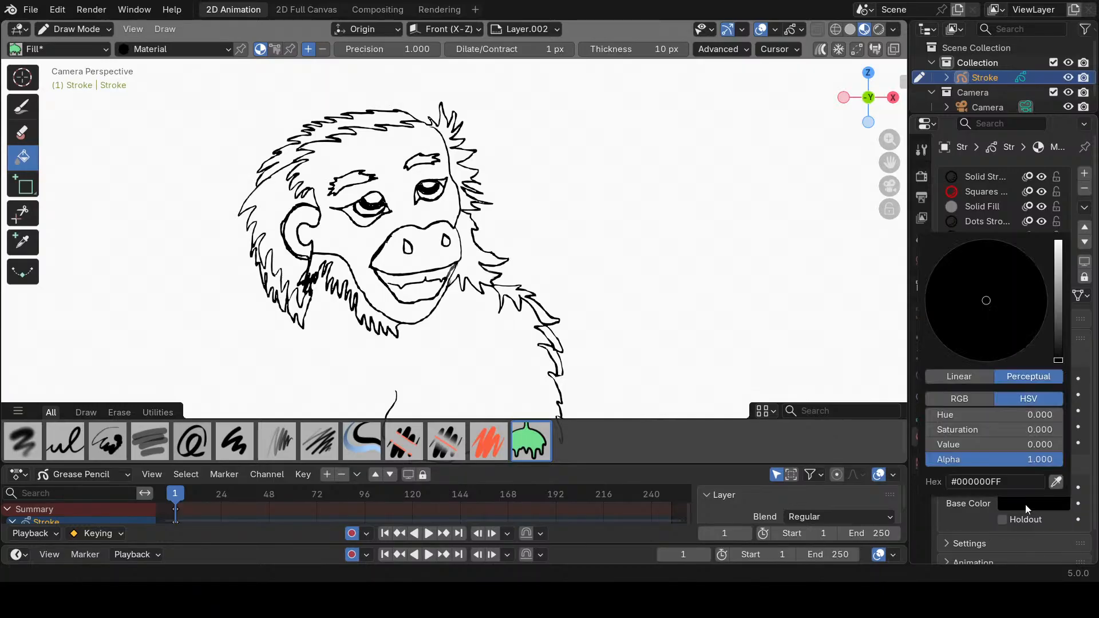
left_click(1026, 504)
left_click(985, 269)
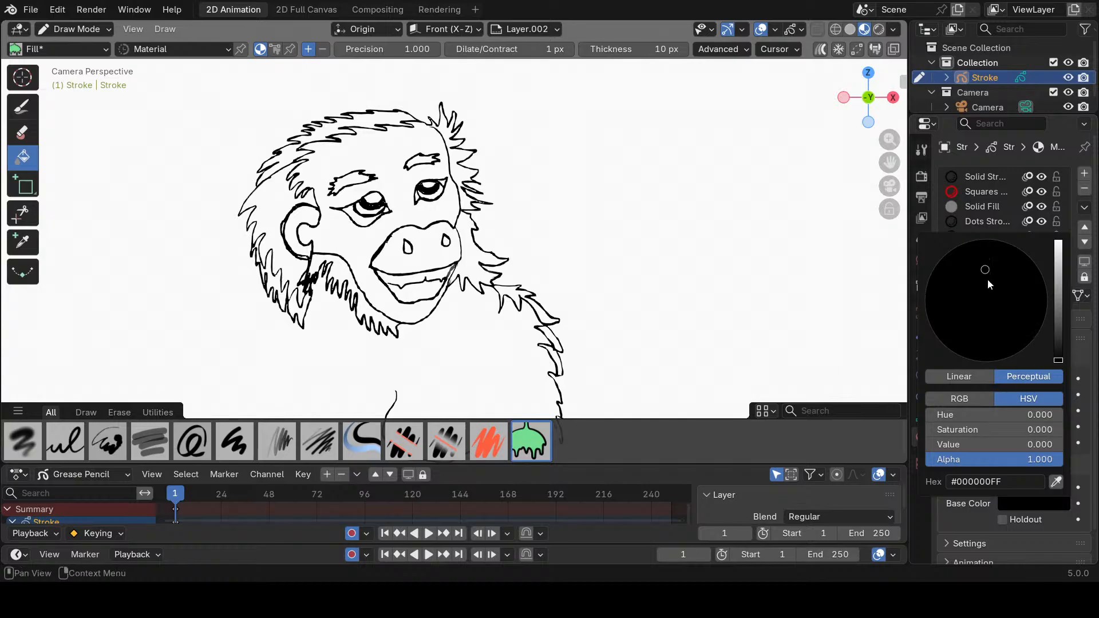
left_click(1061, 308)
mouse_move(1037, 304)
left_mouse_down()
mouse_move(984, 315)
mouse_move(972, 352)
mouse_move(984, 350)
mouse_move(965, 350)
left_mouse_up()
left_click_drag(1055, 321, 1054, 338)
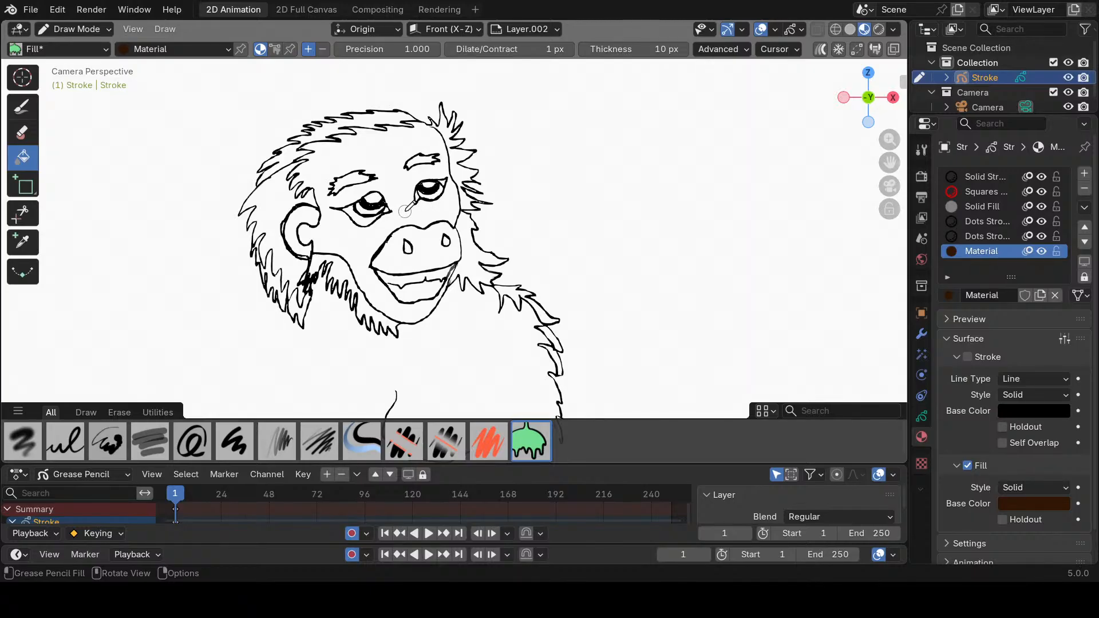
Try filling the monkey's face with the dark brown material, and undo that fill.
left_click(419, 211)
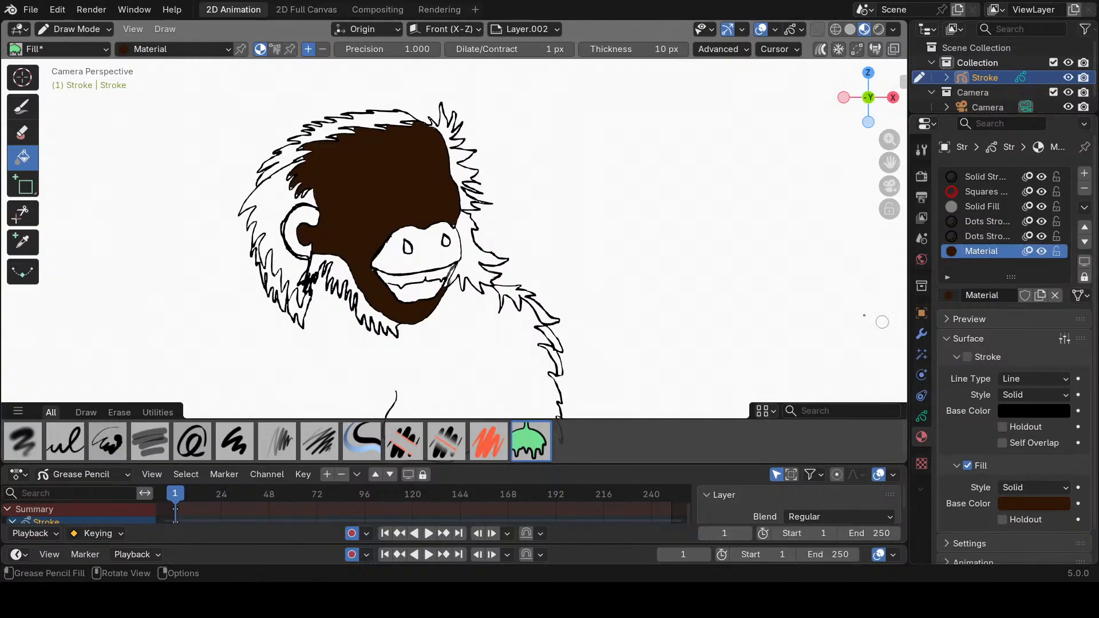
left_click(58, 10)
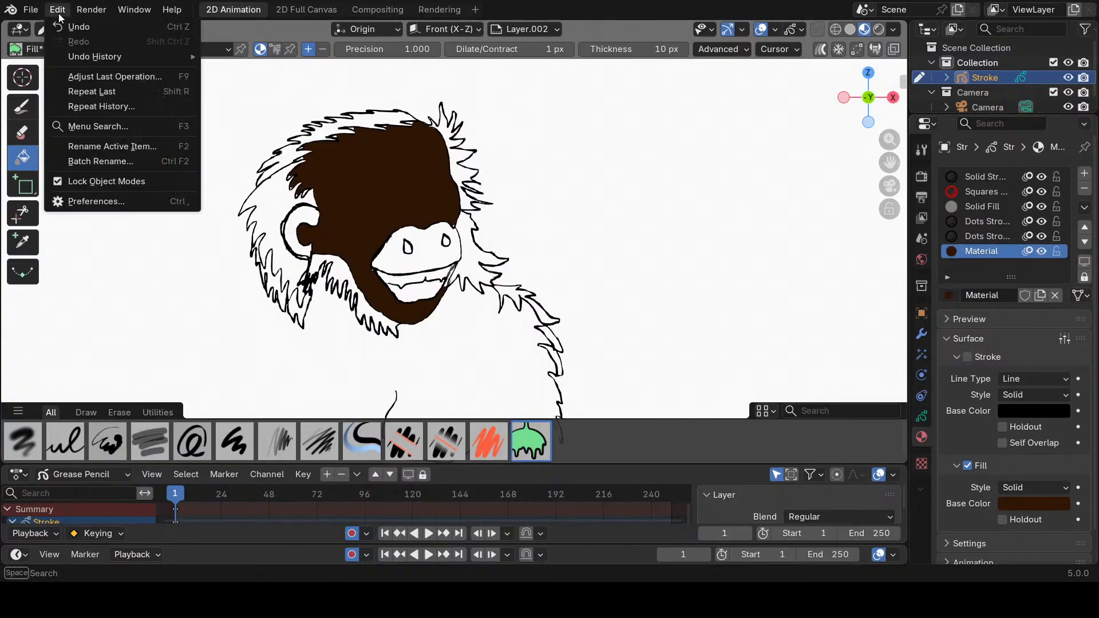
left_click(72, 28)
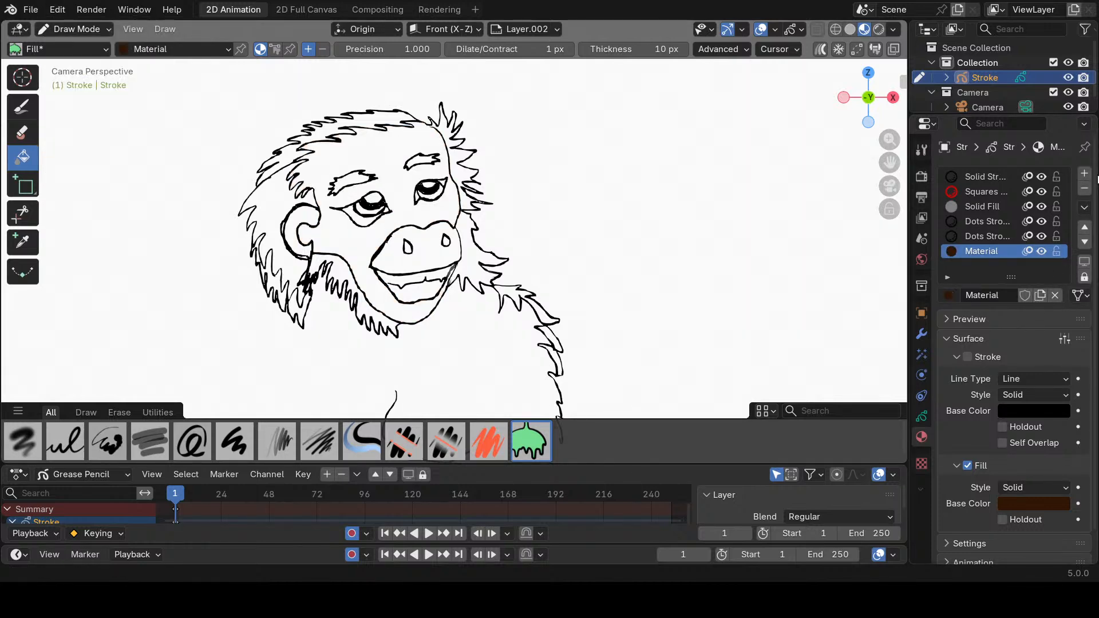
Add a second fill-only material in a very light grey, and fill the area under the left-hand eye with it.
left_click(1085, 173)
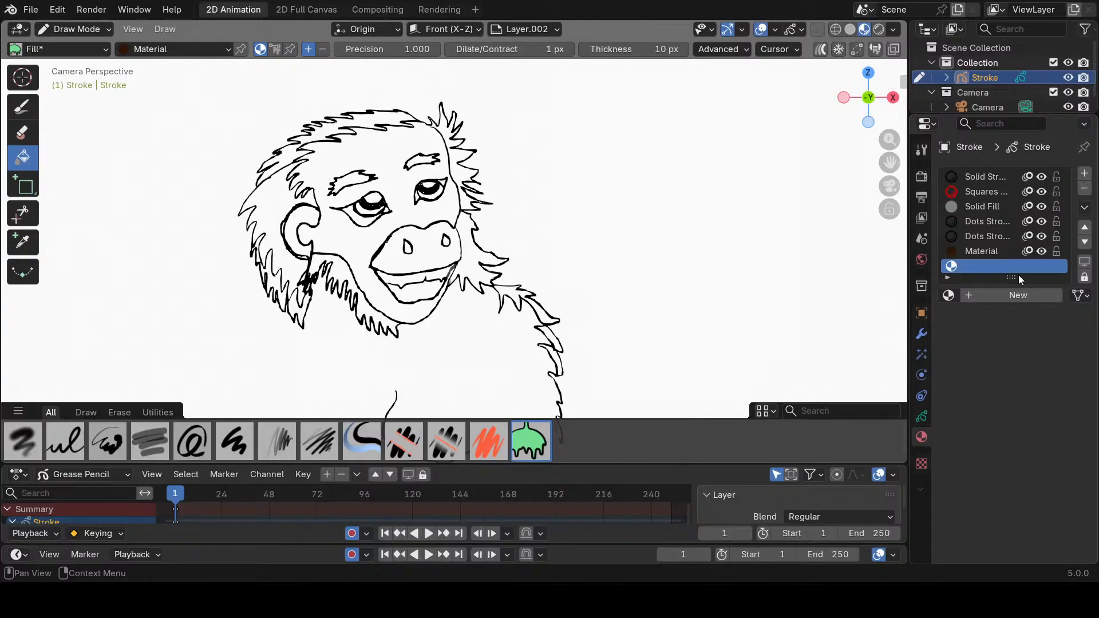
double_click(1002, 299)
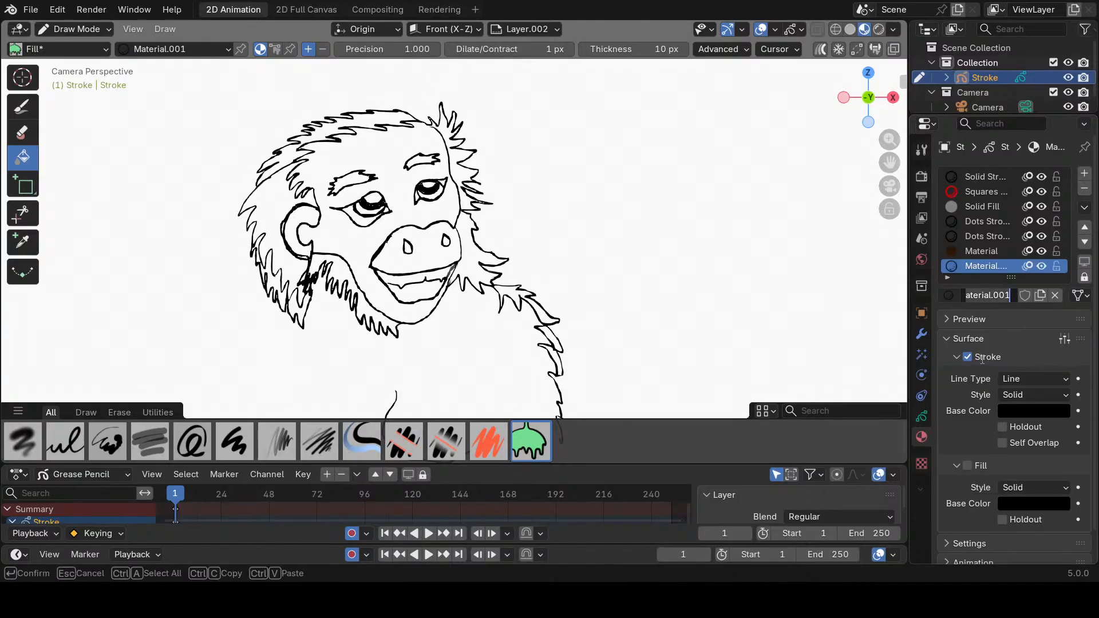
key("Return")
left_click(968, 357)
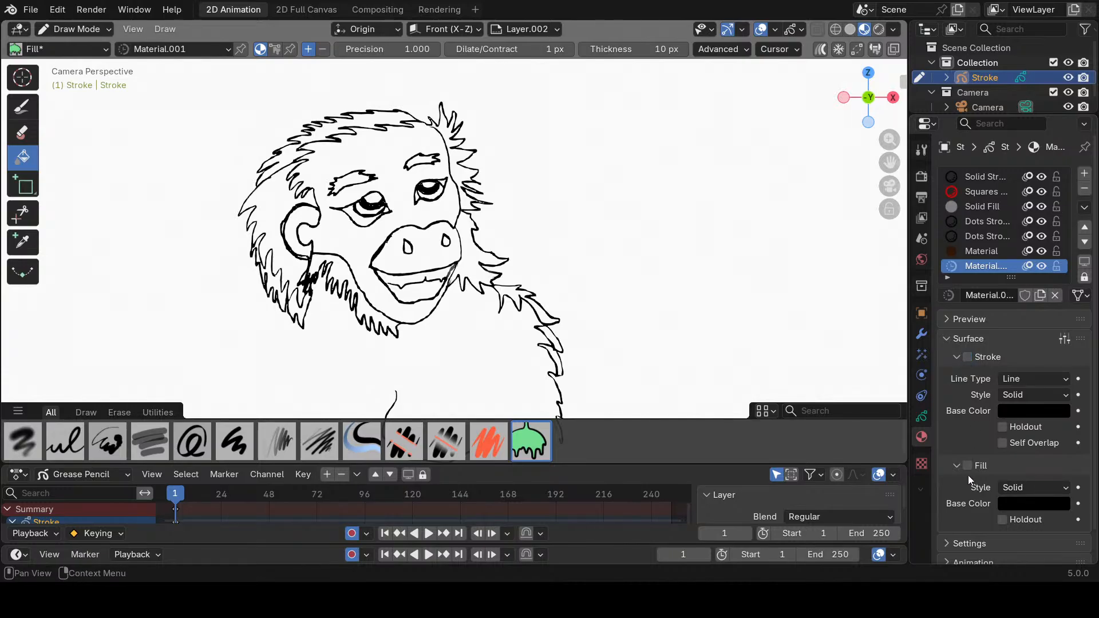
left_click(968, 466)
left_click(1013, 504)
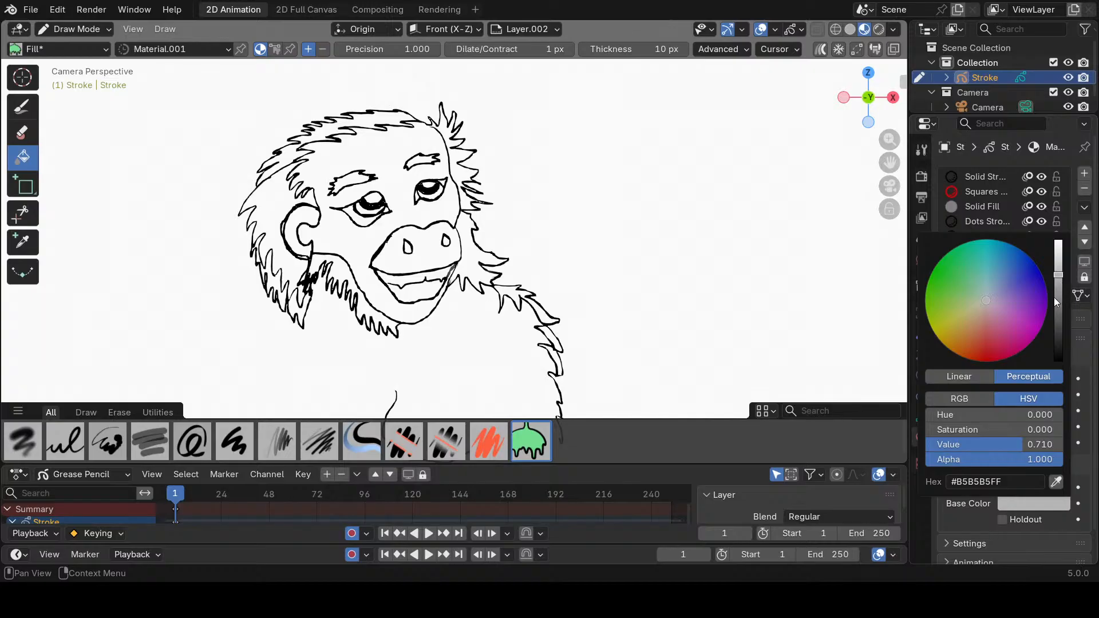
left_click(1060, 255)
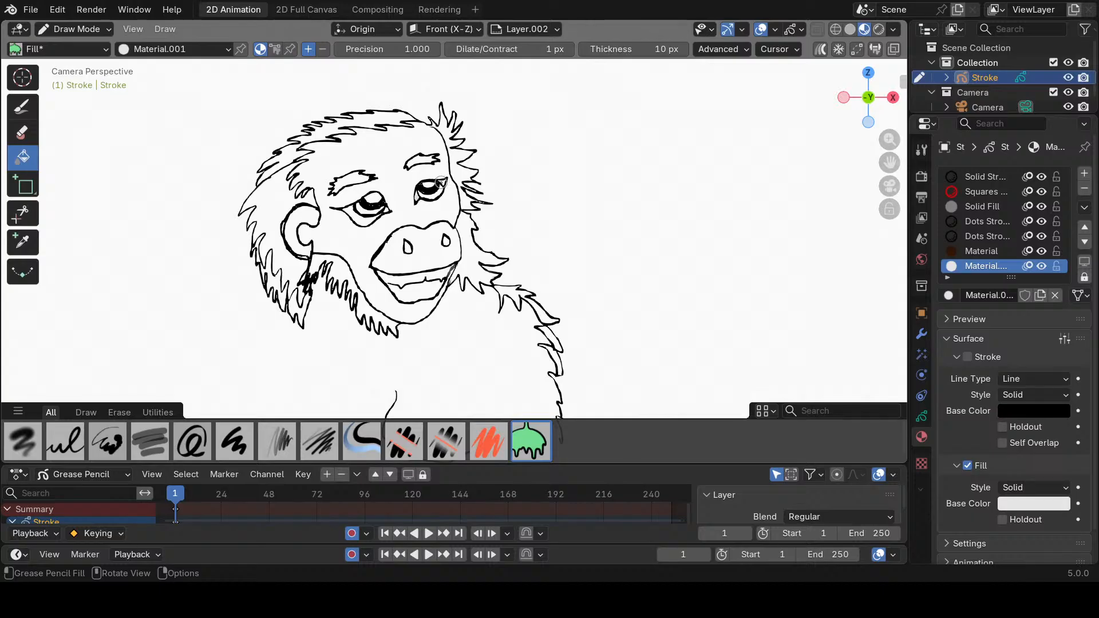
left_click(357, 219)
Darken the fill color of the brown material and fill the irises of both eyes with it.
left_click(986, 252)
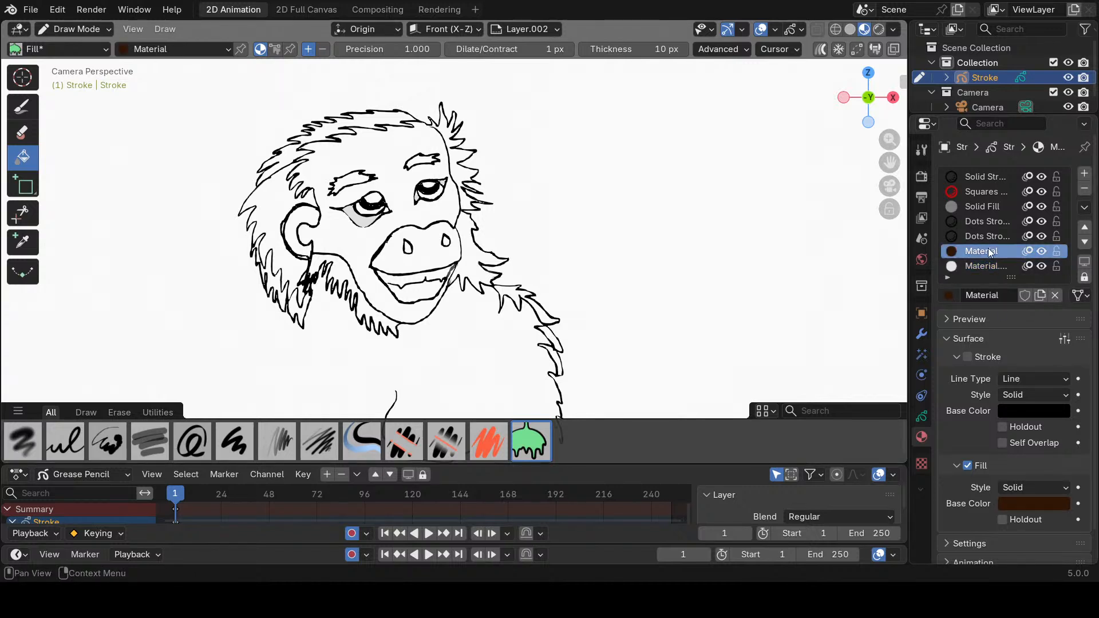
left_click(1017, 504)
left_click(1057, 345)
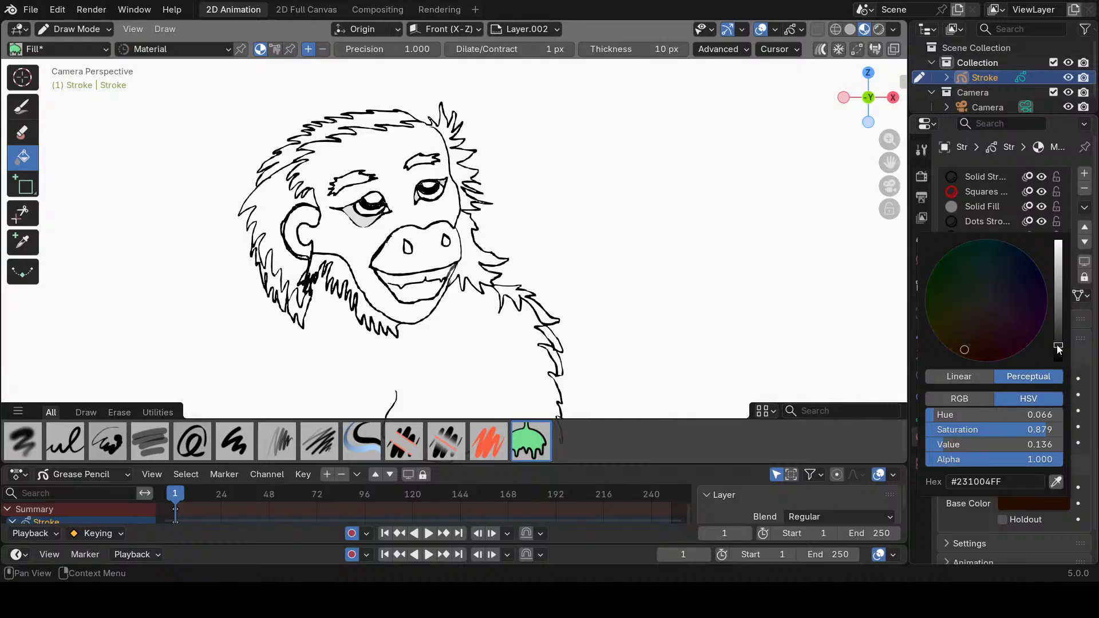
left_click_drag(1057, 345, 1057, 349)
left_click(364, 209)
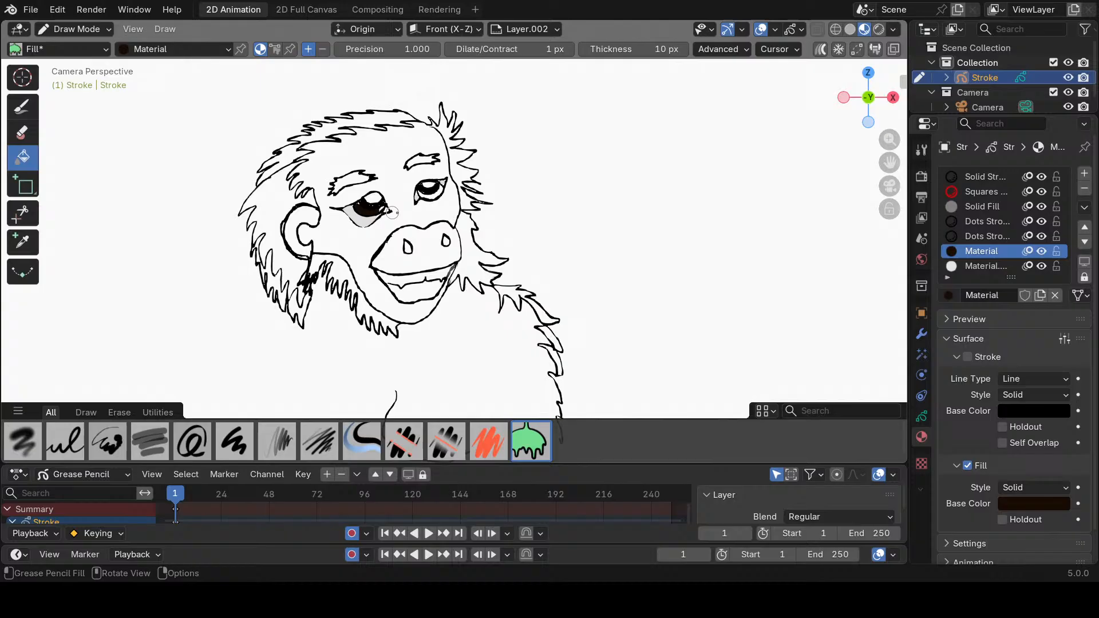
left_click(432, 190)
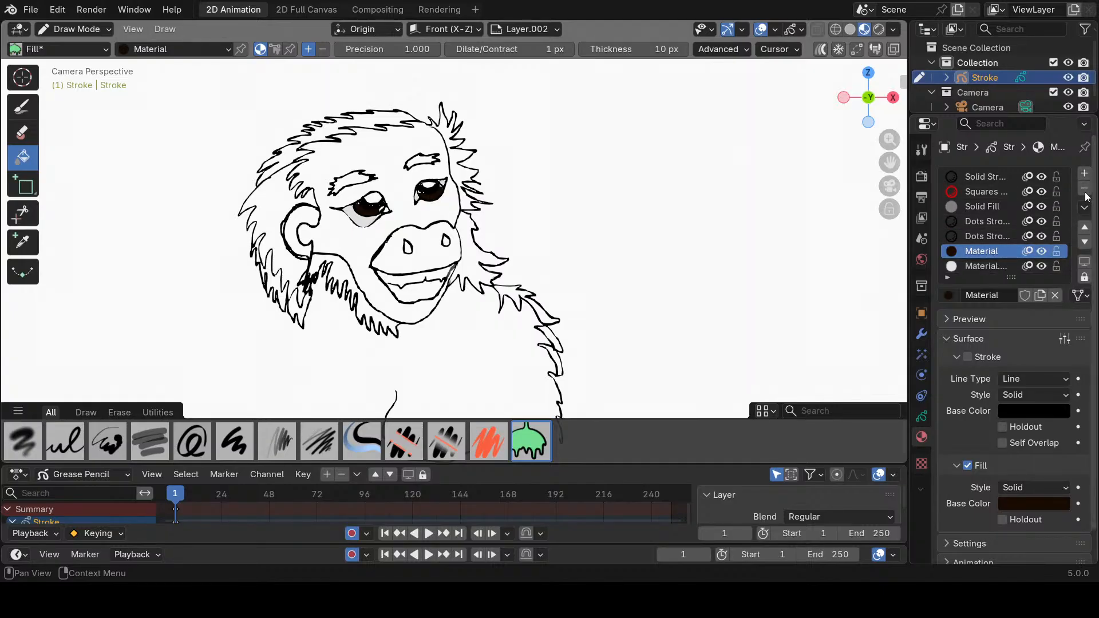
Add a third material in a new slot and set its fill base color to the brown #69351C.
left_click(1085, 173)
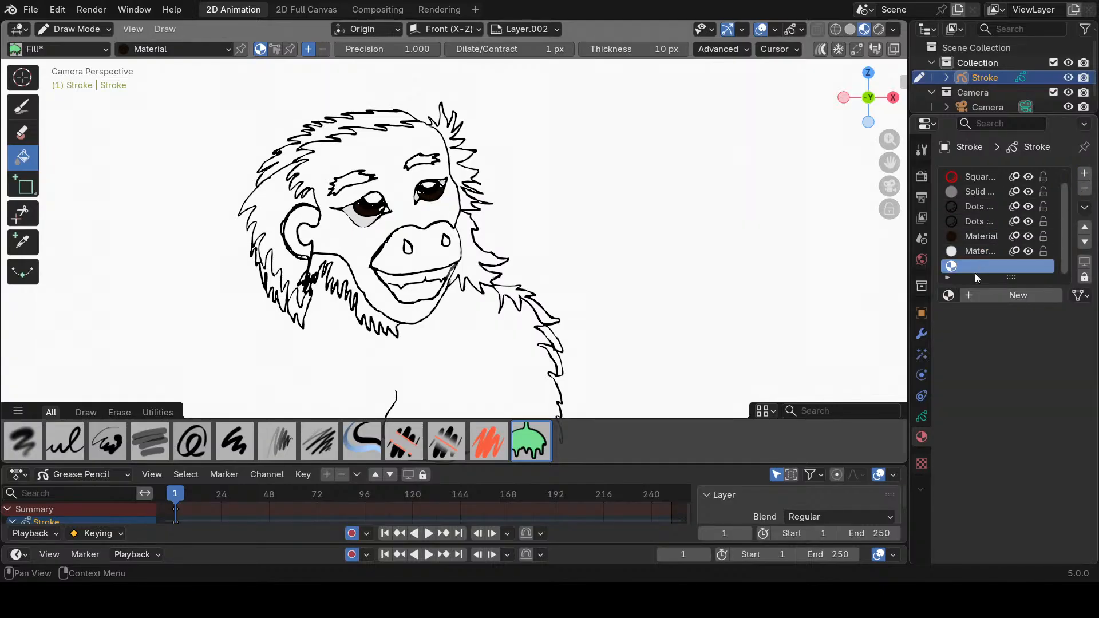
left_click(977, 294)
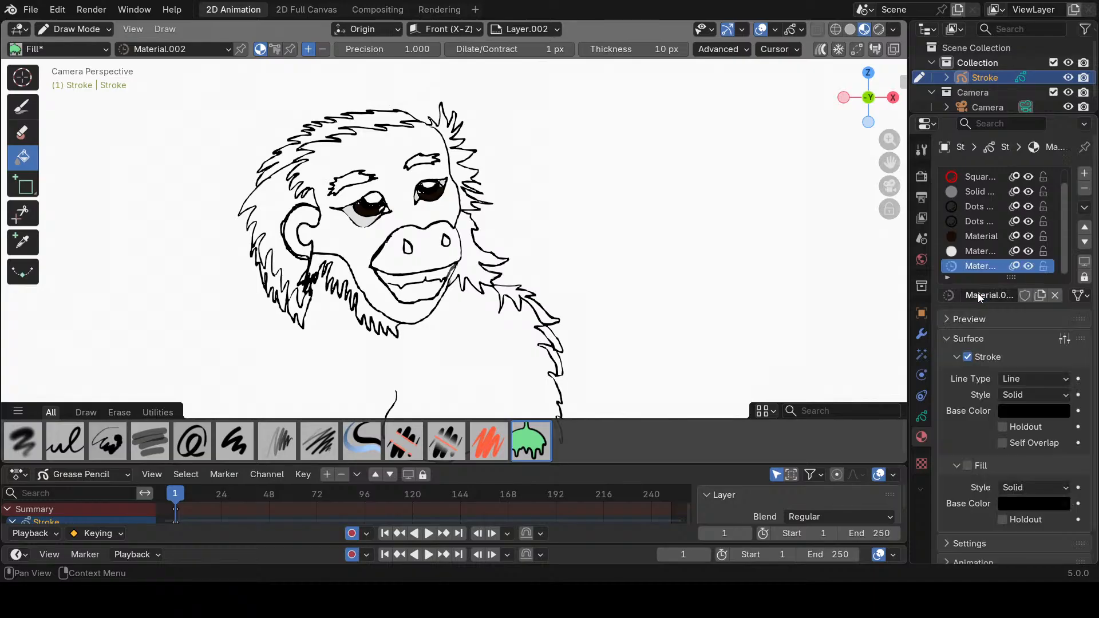
left_click(1018, 505)
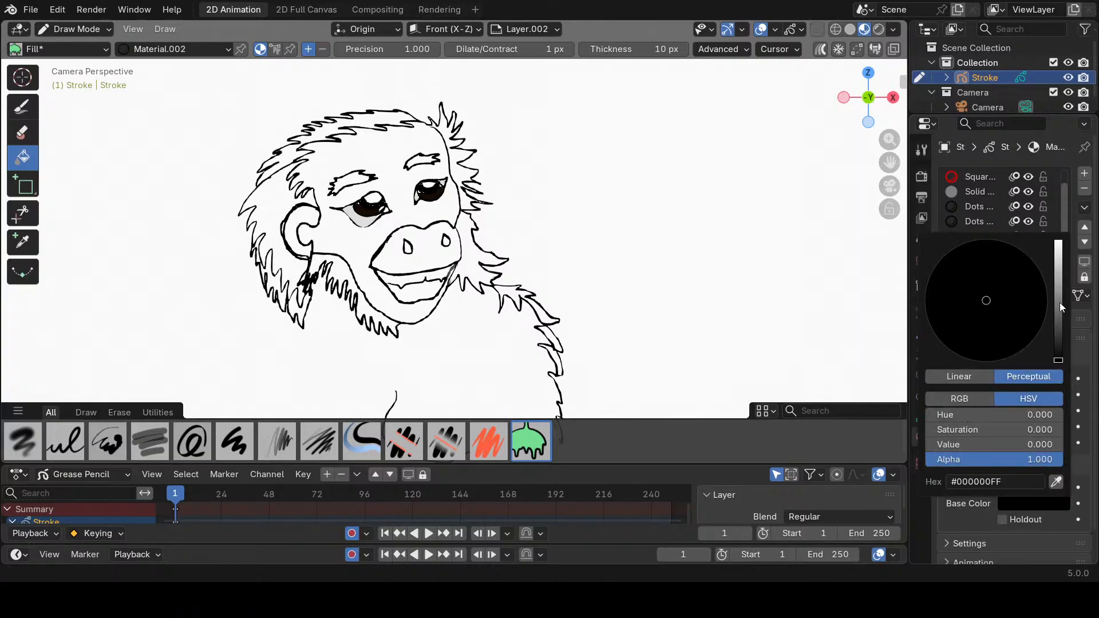
left_click(1055, 325)
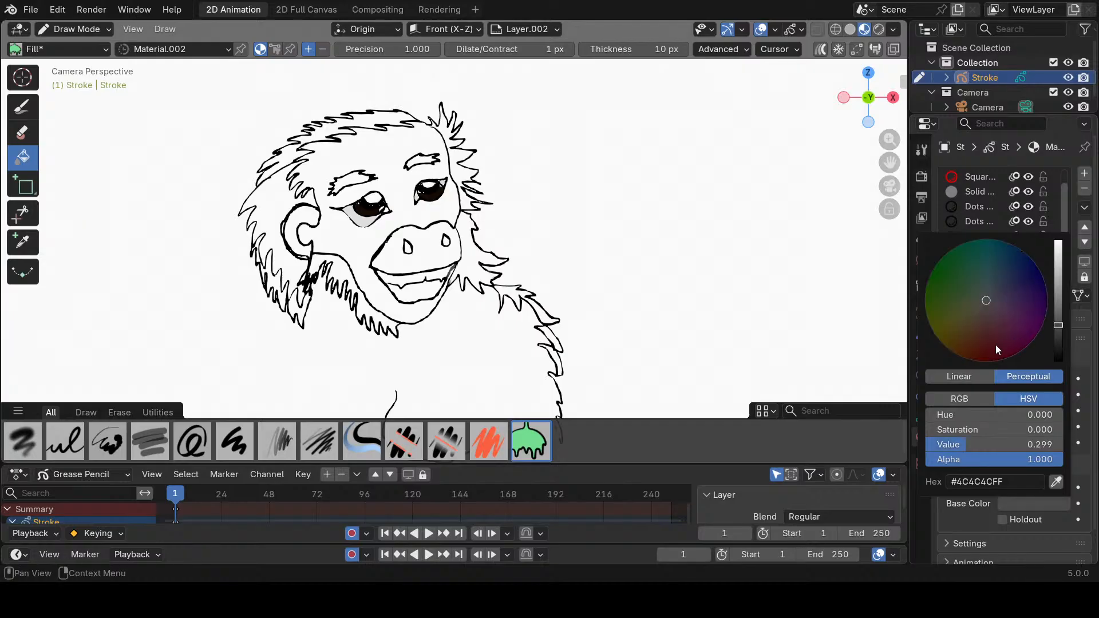
left_click(983, 345)
left_click(1057, 311)
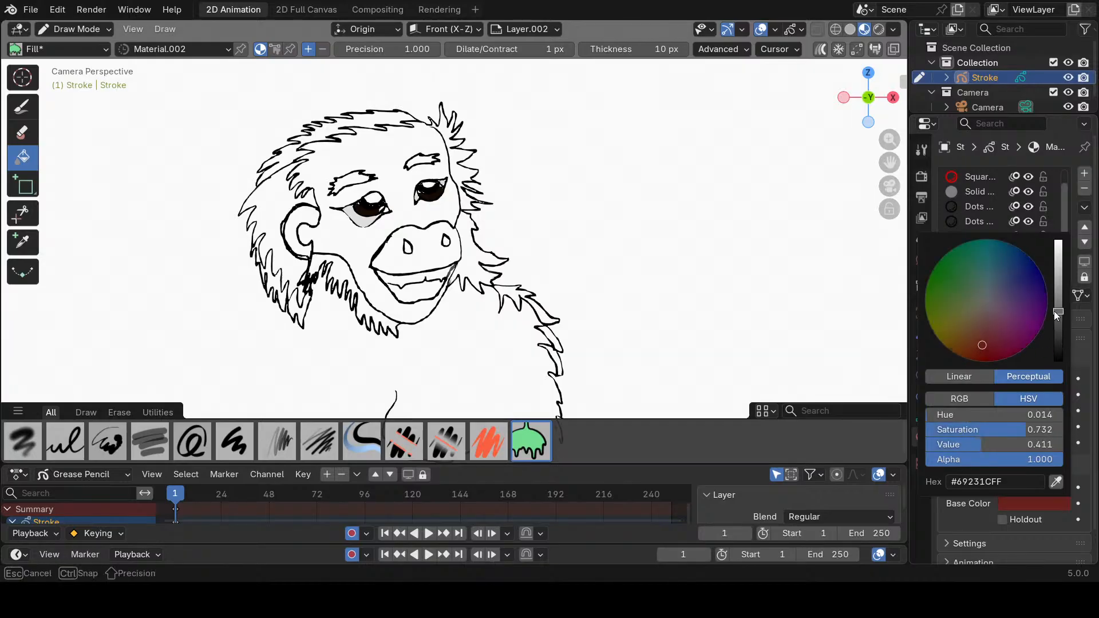
left_click_drag(981, 343, 972, 344)
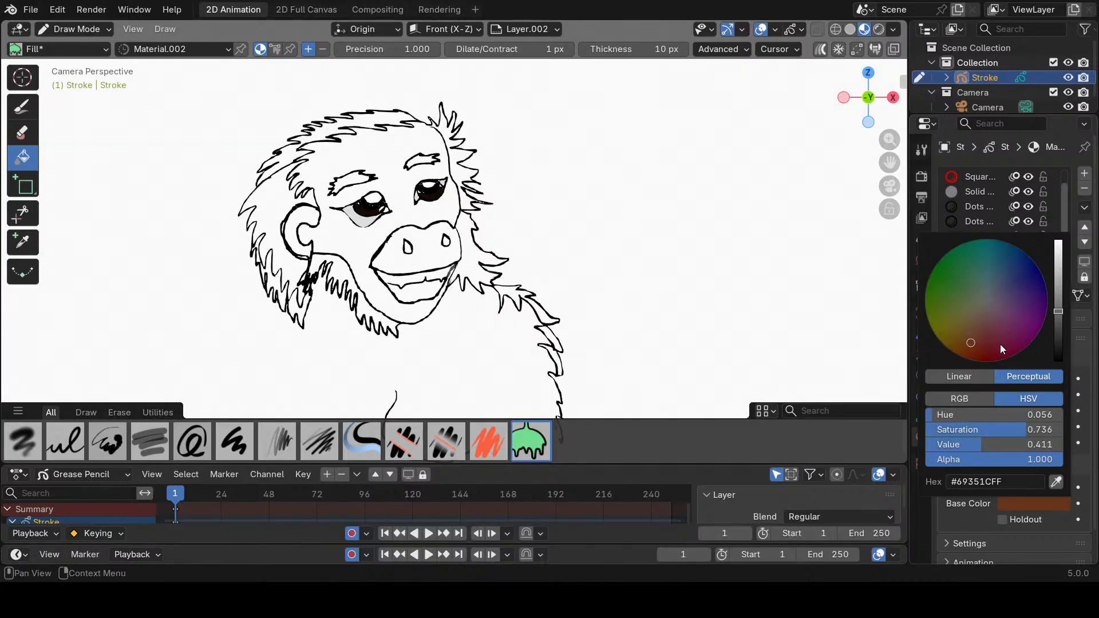
left_click(411, 212)
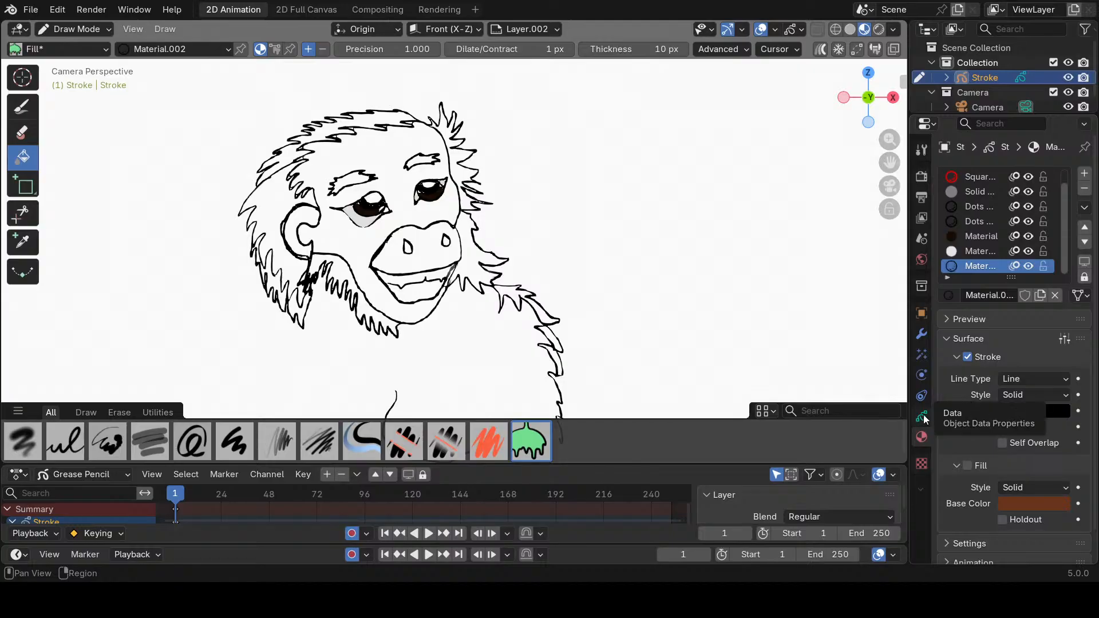
left_click(926, 396)
left_click(923, 335)
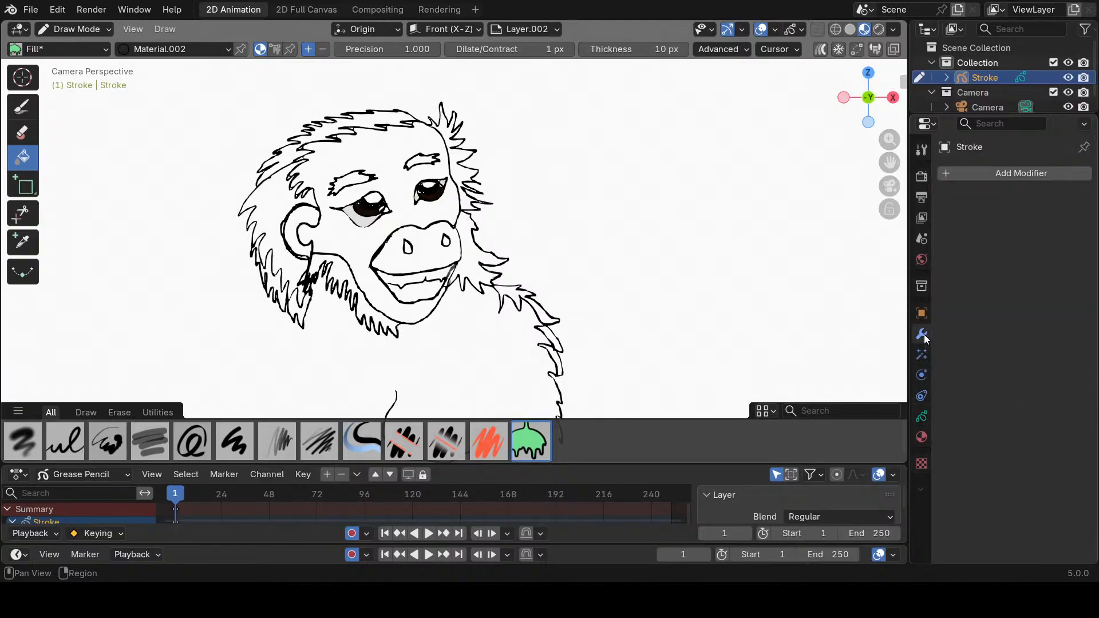
left_click(923, 315)
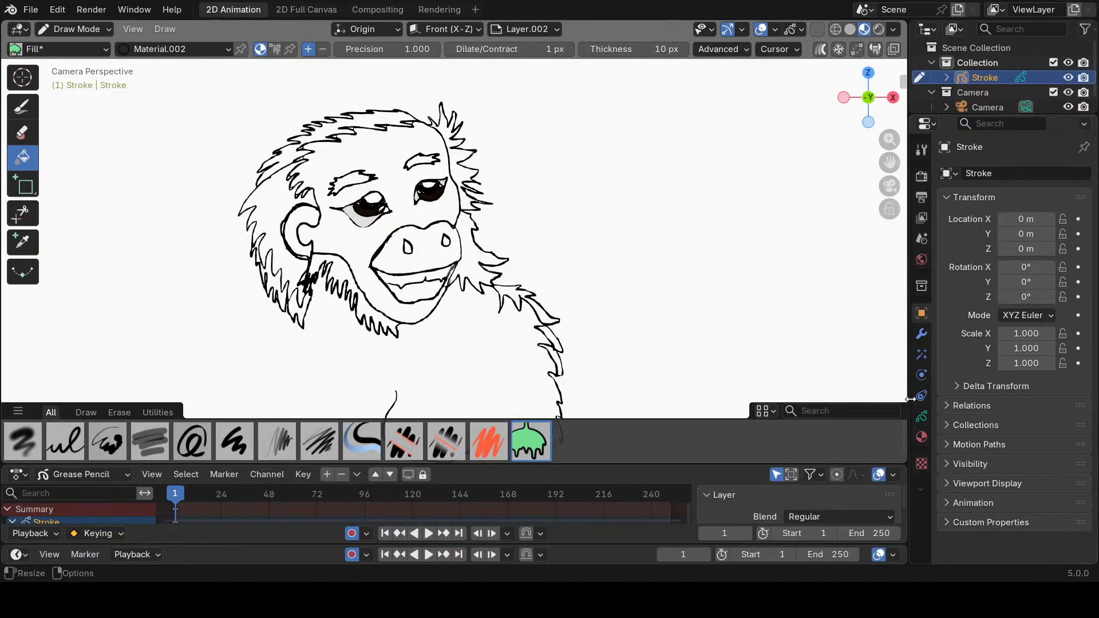
left_click(923, 417)
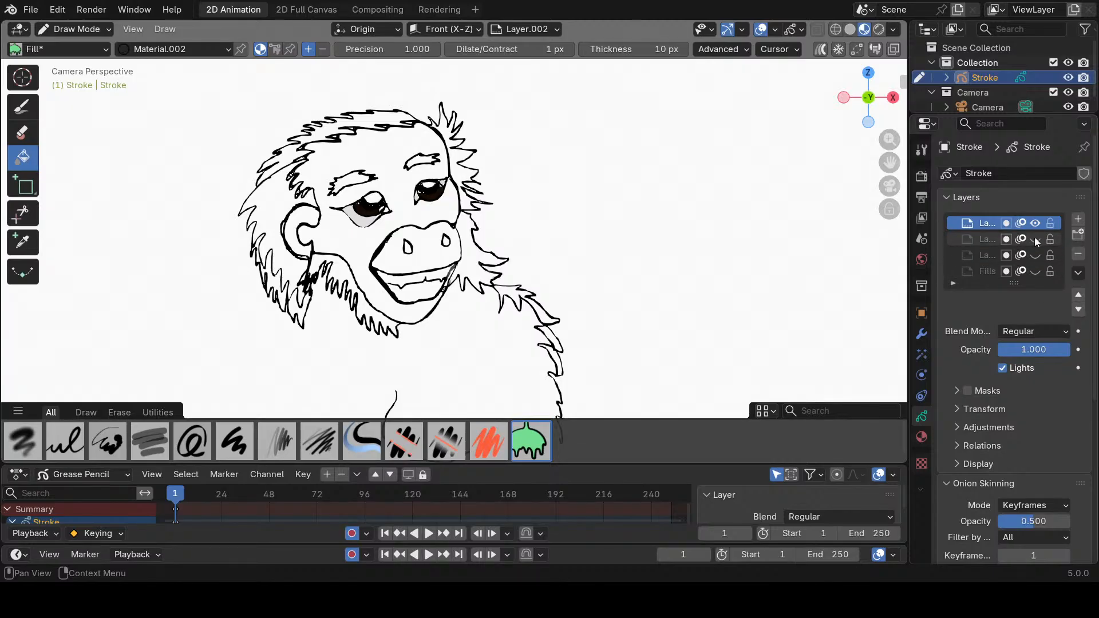
left_click(922, 437)
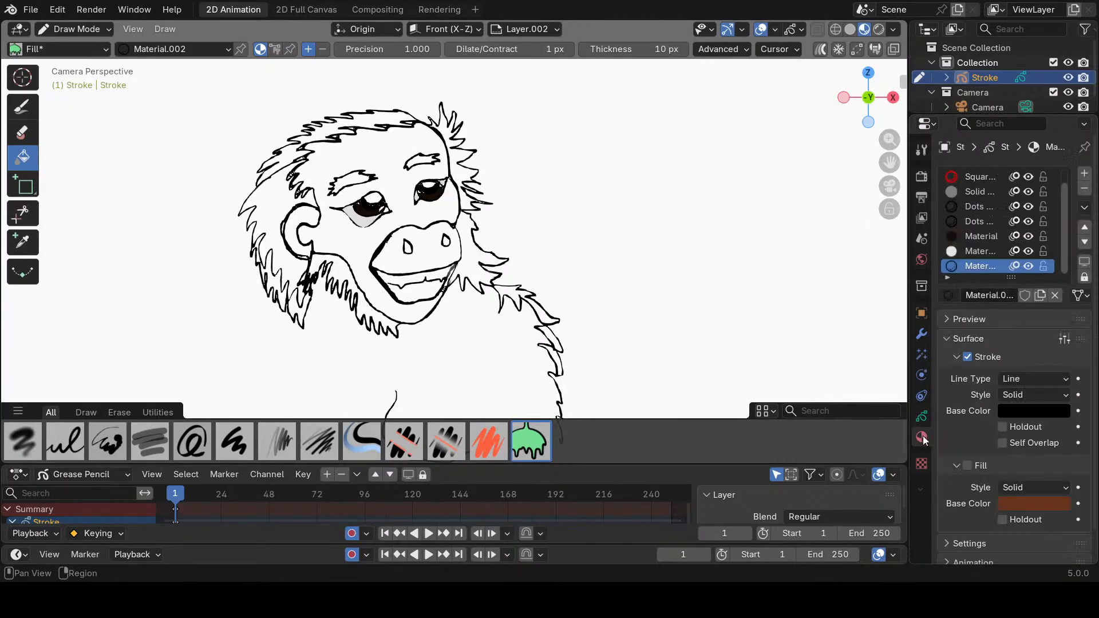
Change the third material's fill base color to a dark red and turn off its stroke.
left_click(1011, 500)
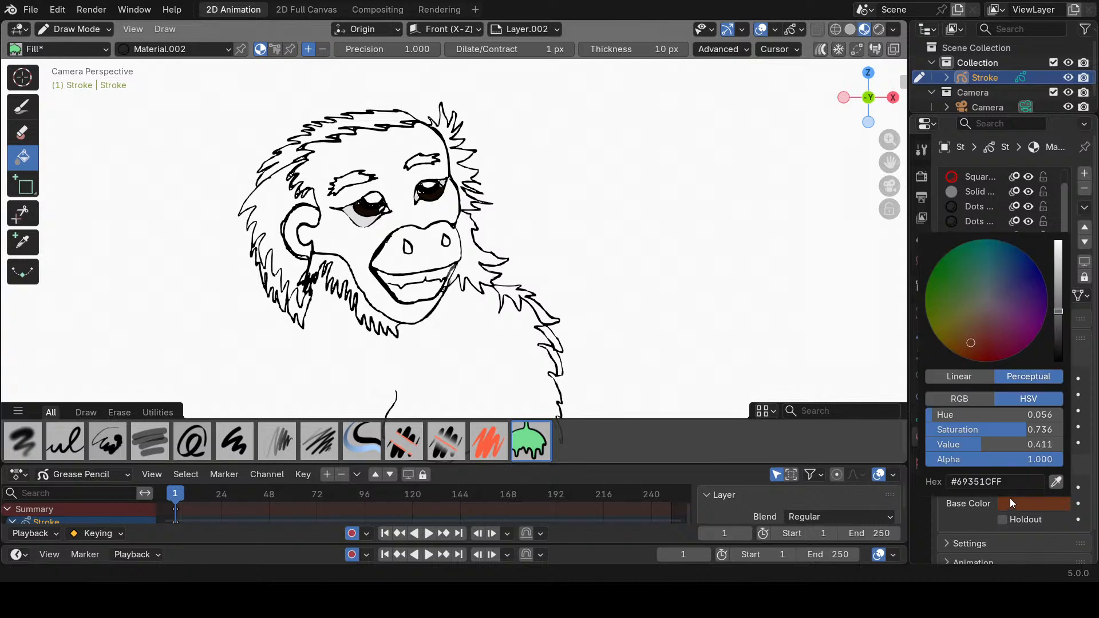
left_click(987, 336)
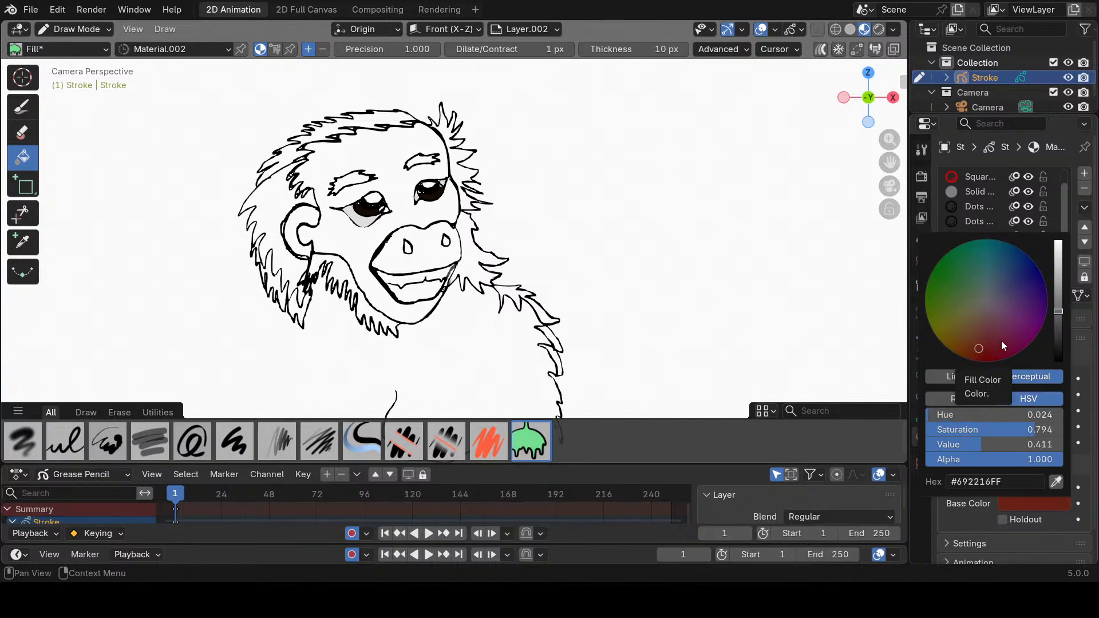
left_click(989, 349)
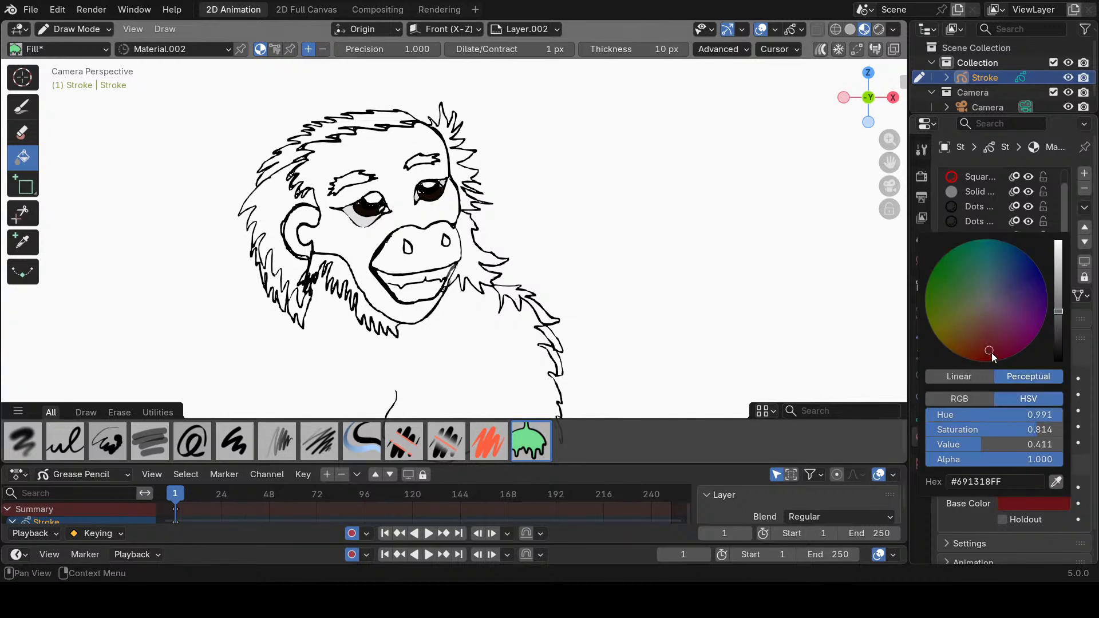
left_click(1061, 293)
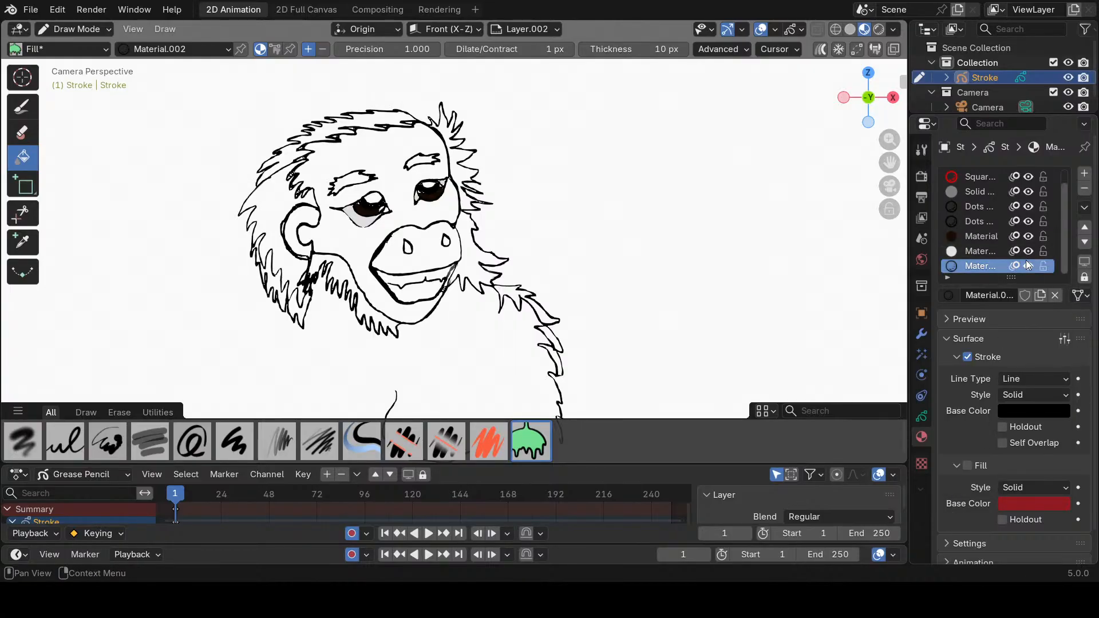
left_click(968, 357)
Enable the red material's fill, try it on the monkey's face, and undo the changes.
left_click(967, 466)
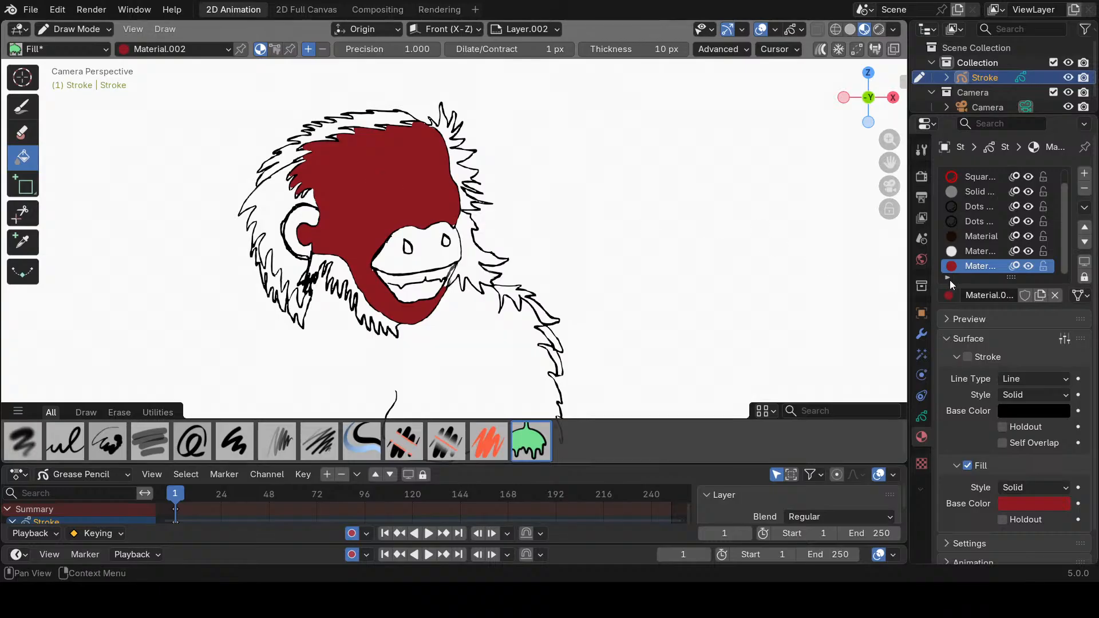
left_click(63, 10)
left_click(66, 28)
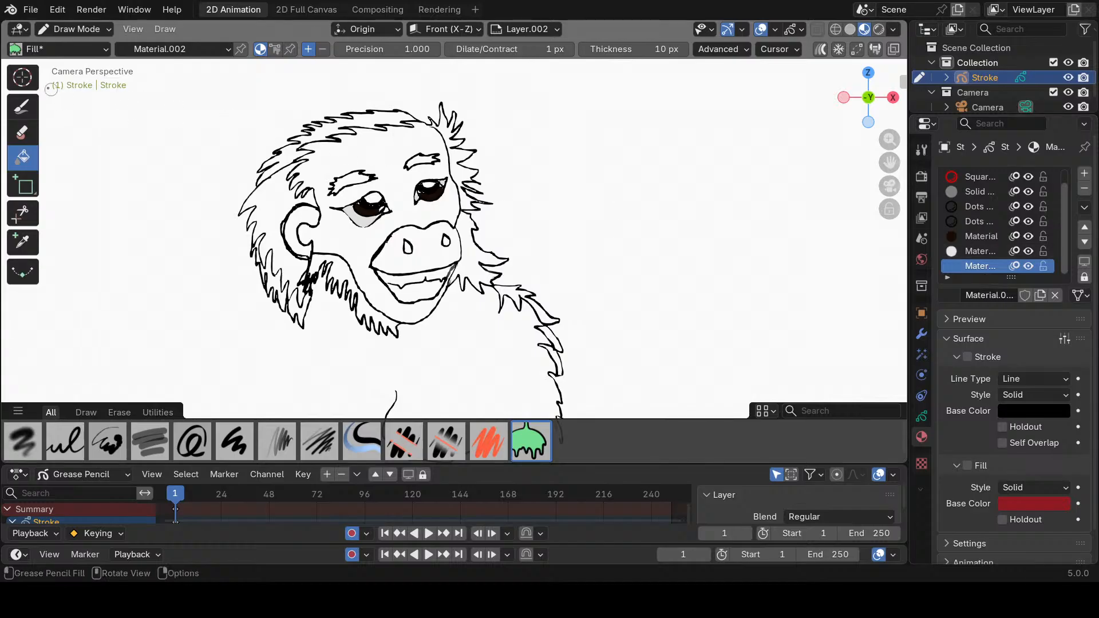
left_click(27, 185)
left_click(25, 136)
left_click(25, 115)
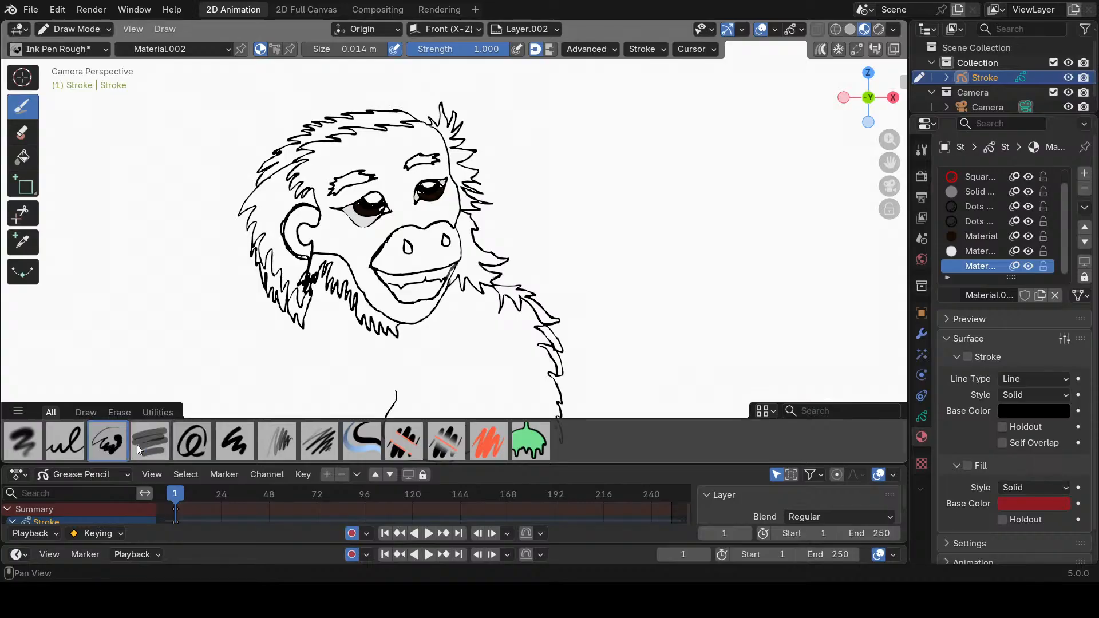
left_click(524, 444)
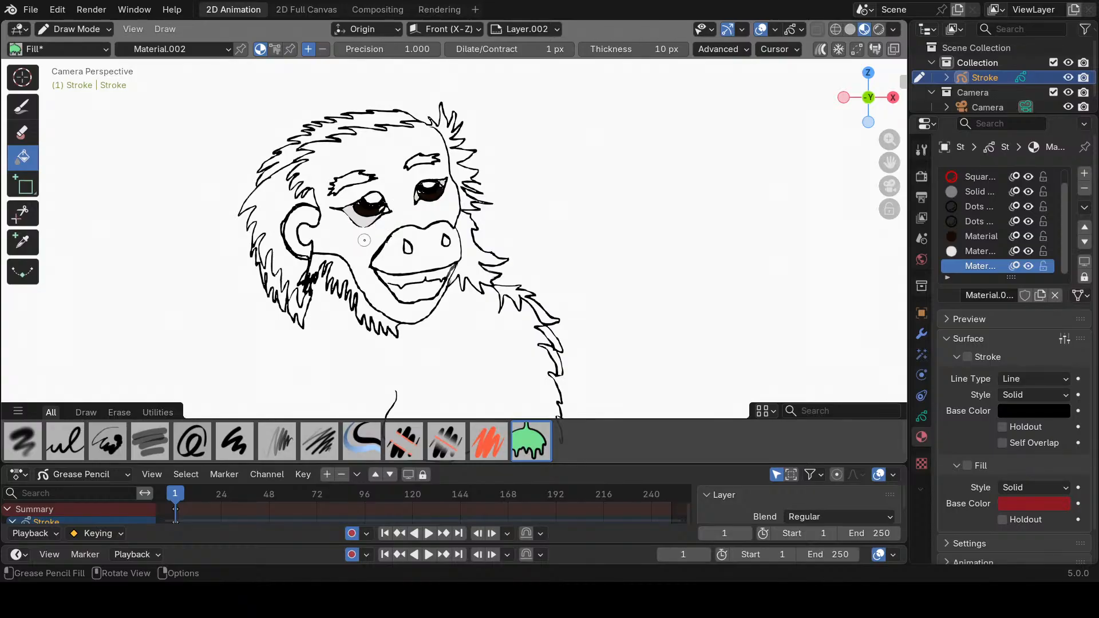
Try the Eraser Stroke brush on the monkey's eyebrows, undo the erasing, and switch to the Marker Chisel brush.
left_click(489, 440)
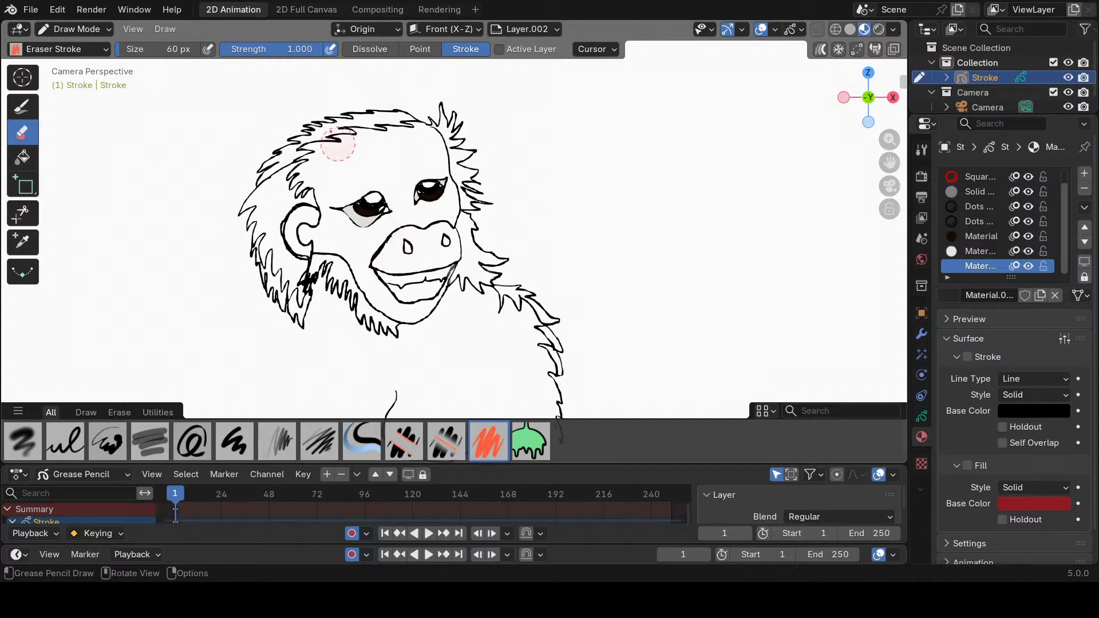
left_click(58, 10)
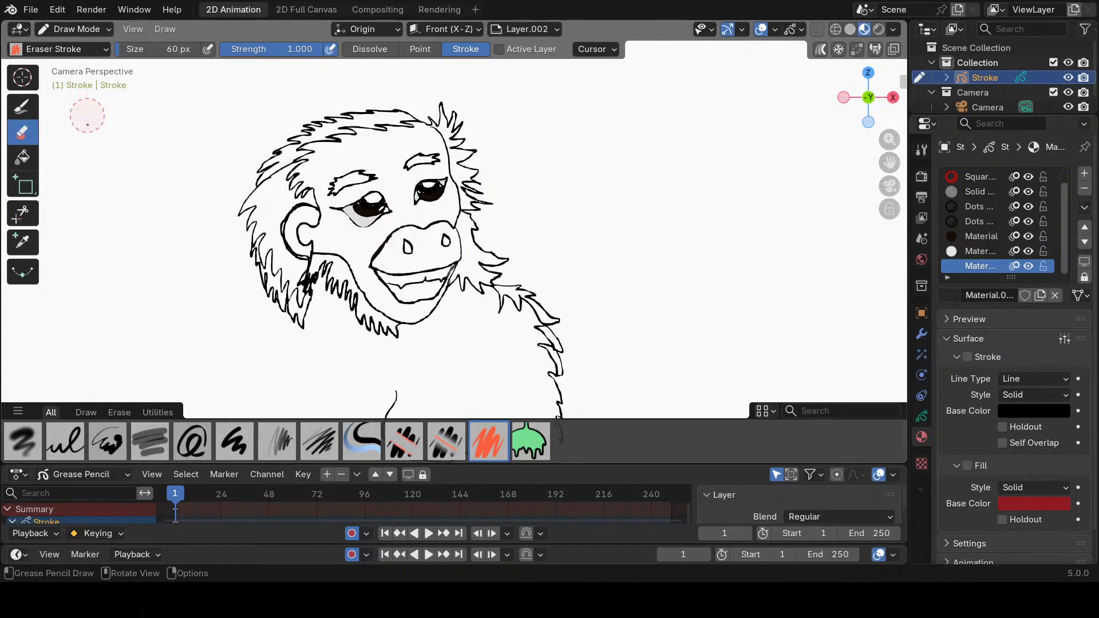
left_click(30, 439)
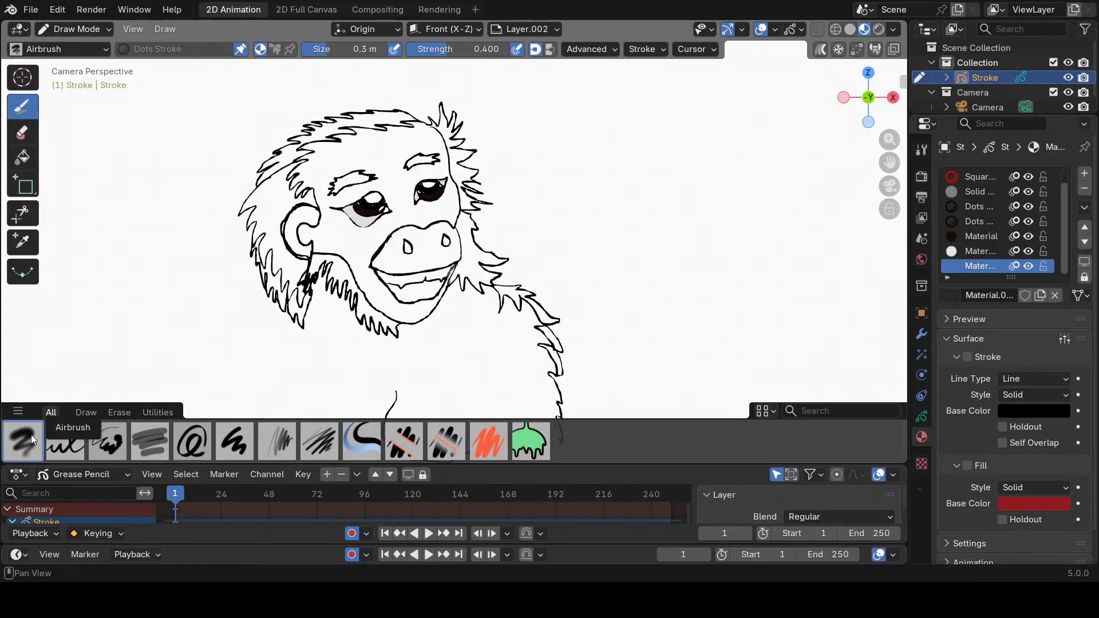
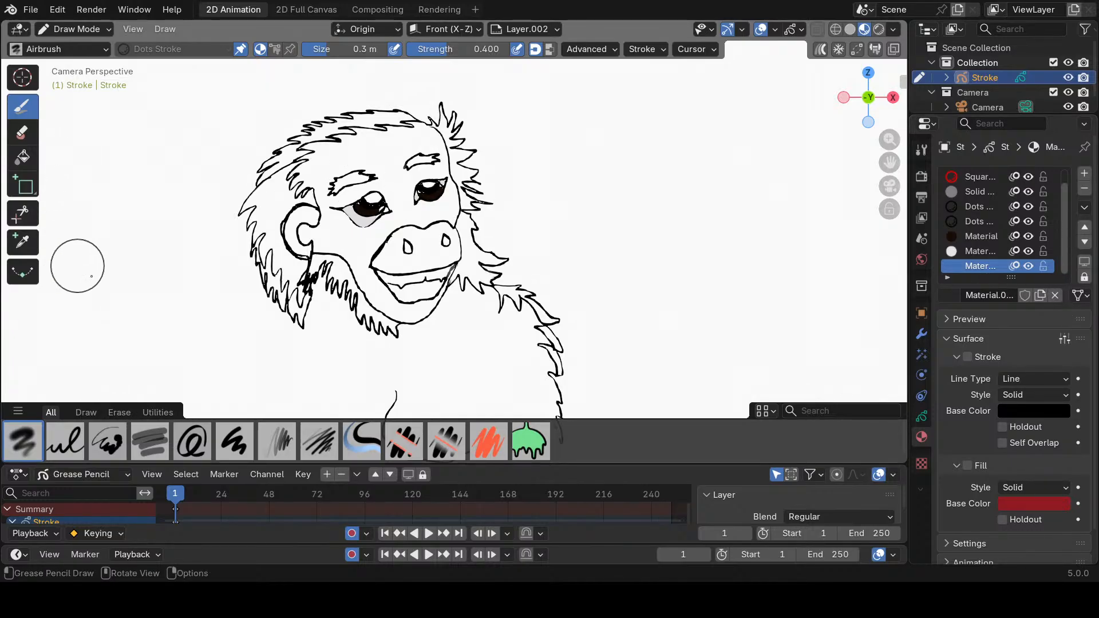
left_click(236, 448)
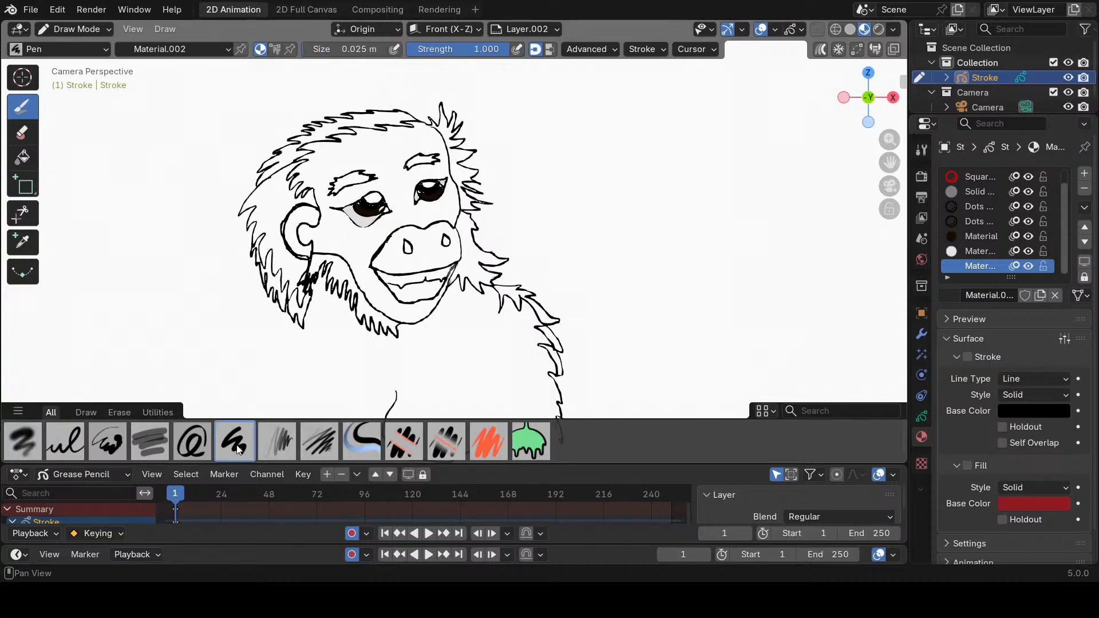
left_click(272, 443)
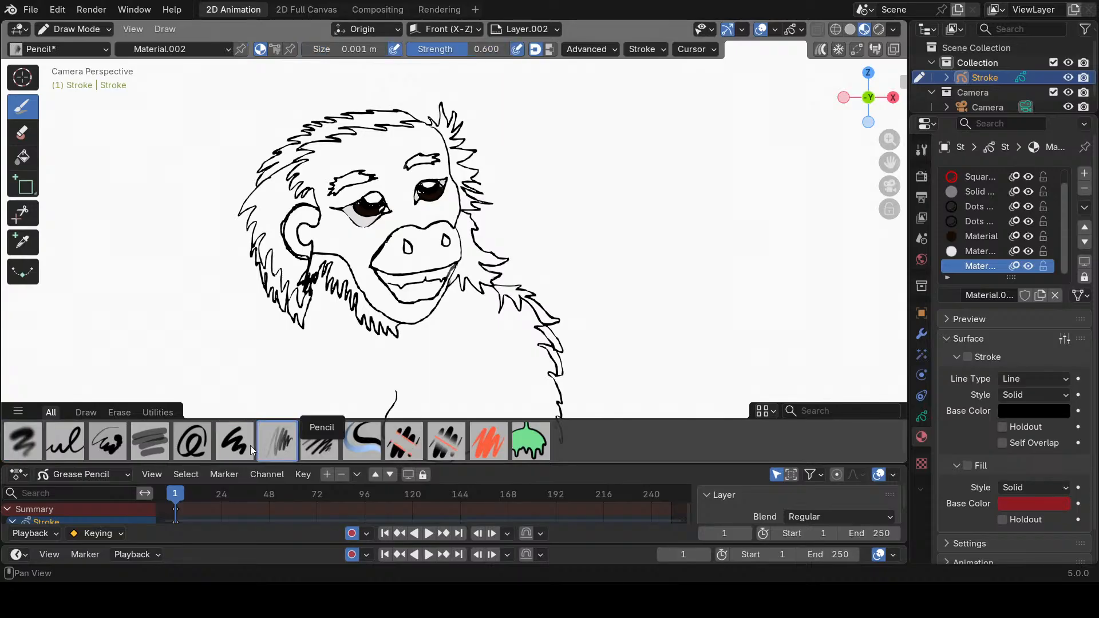
left_click(200, 445)
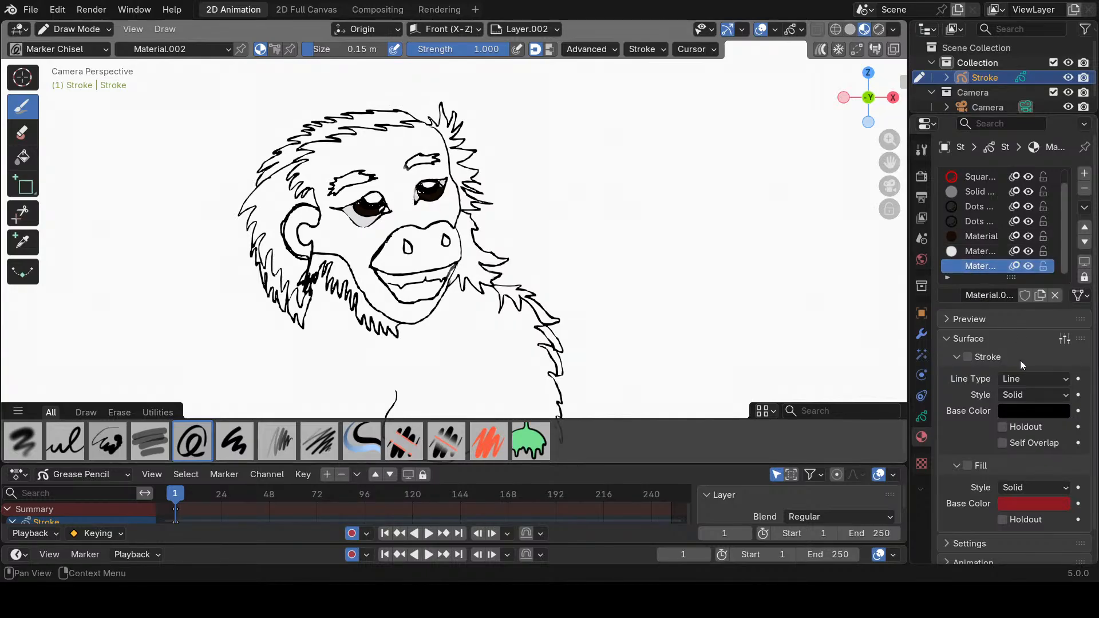
Try the dark red material's fill on the monkey's face and undo the changes.
left_click(968, 465)
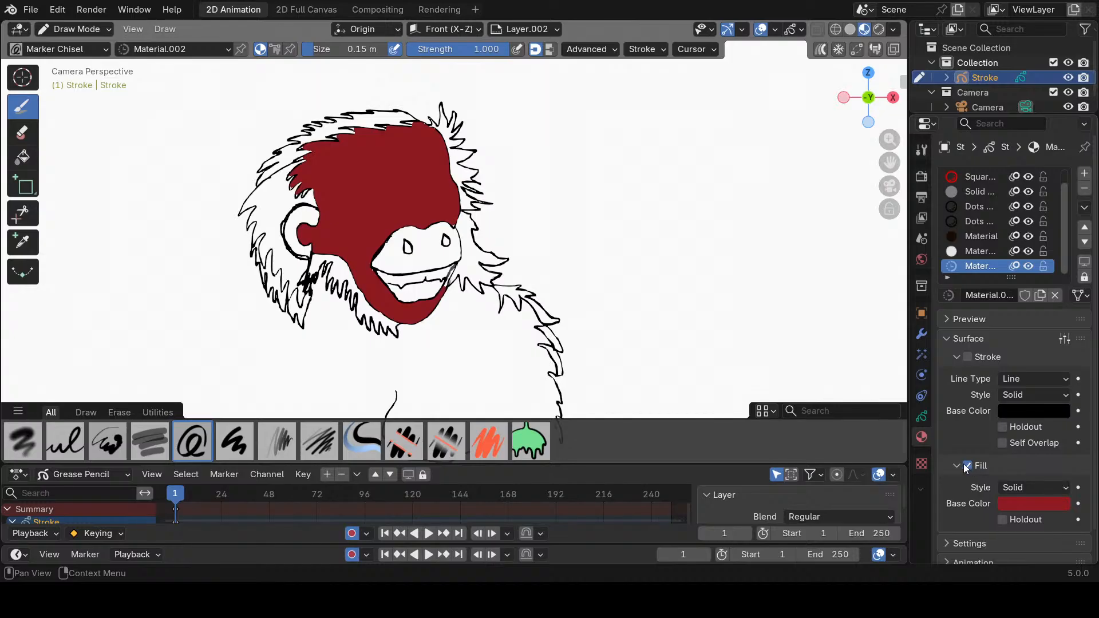
left_click(968, 466)
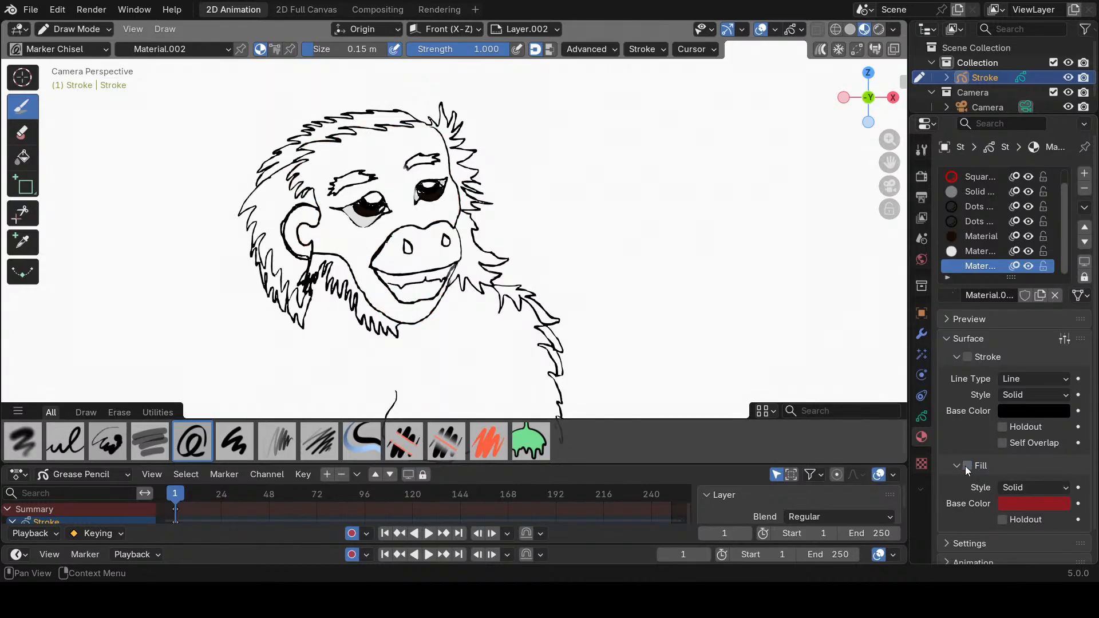
left_click(982, 464)
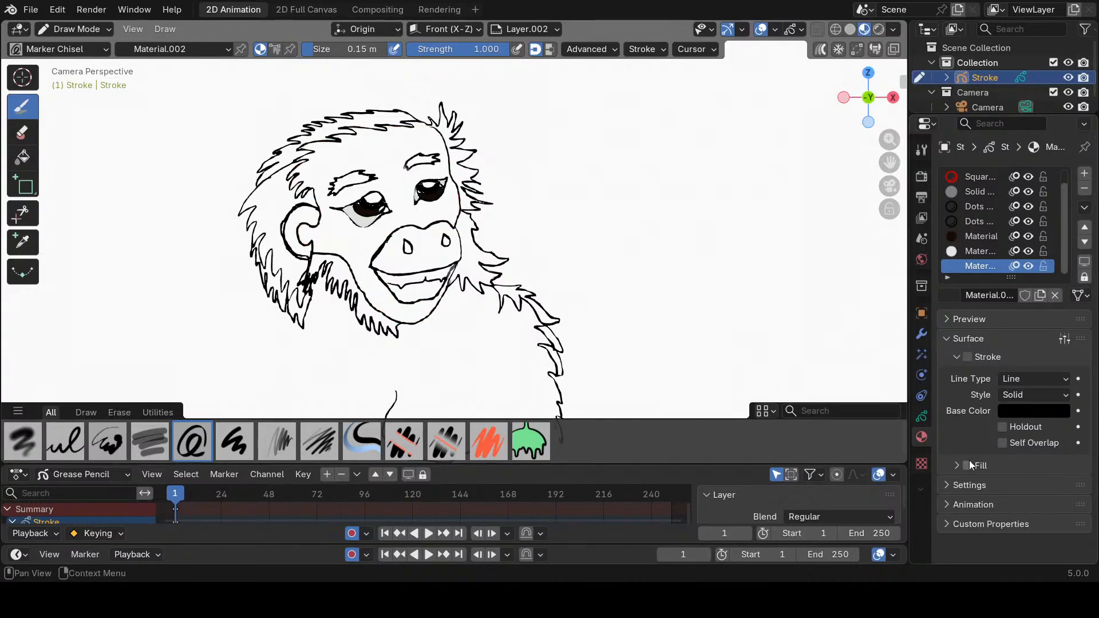
left_click(969, 466)
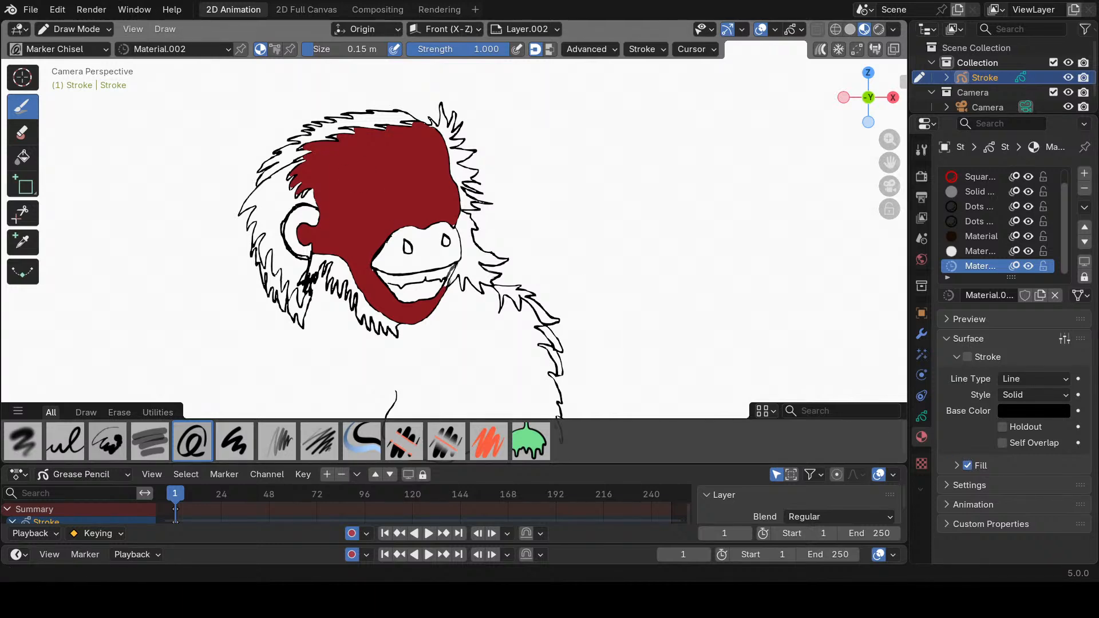
left_click(62, 11)
left_click(74, 24)
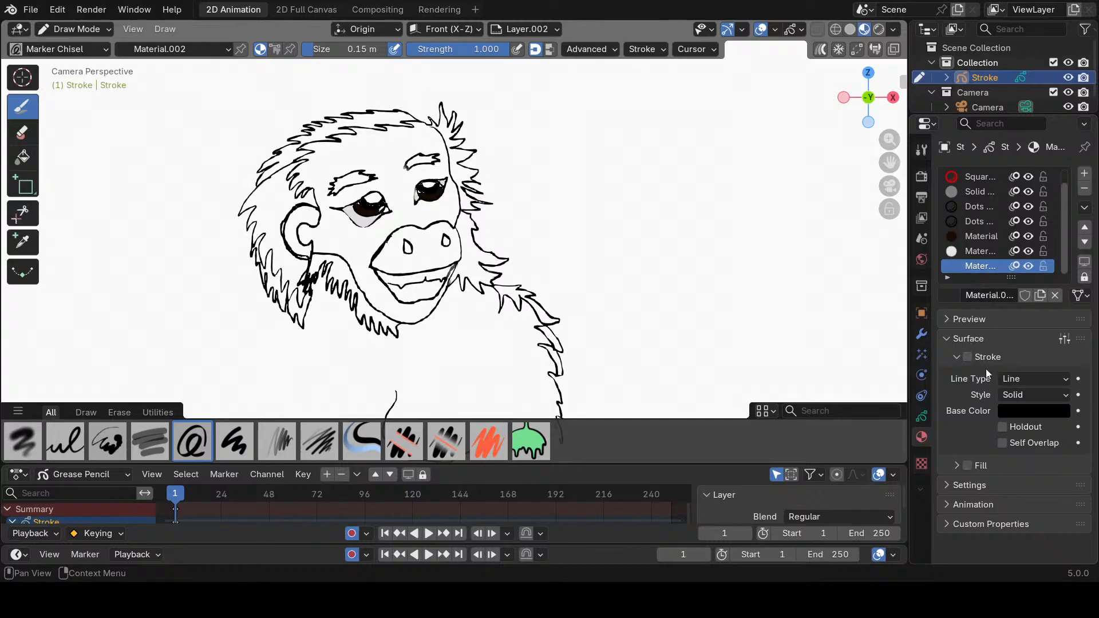
left_click(969, 356)
left_click(967, 357)
left_click(968, 465)
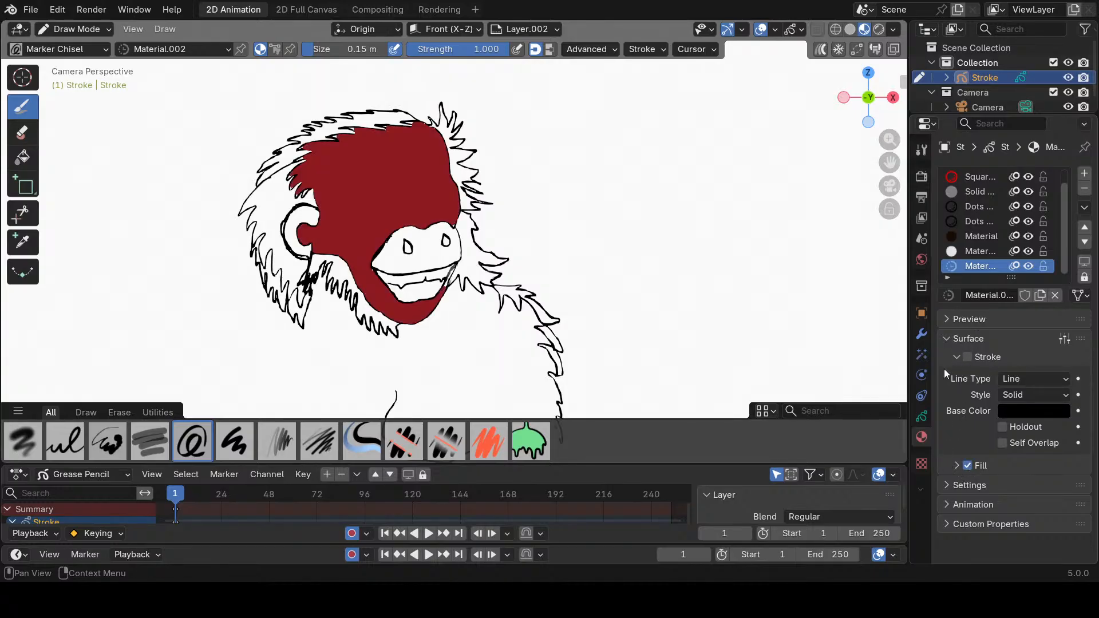
key("ctrl+z")
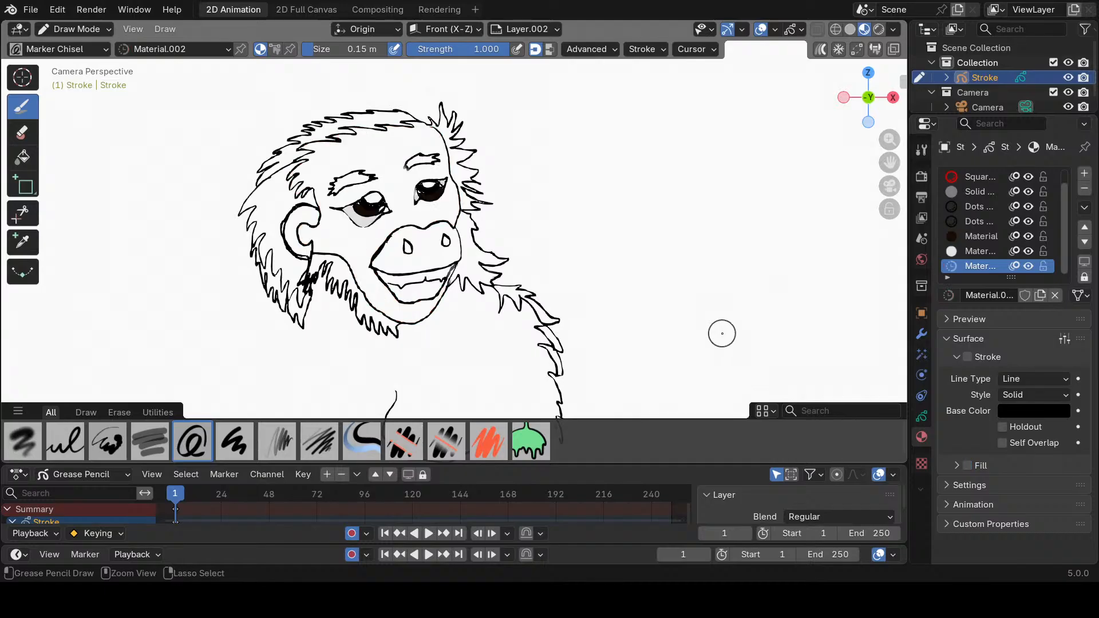
left_click(965, 467)
key("ctrl+z")
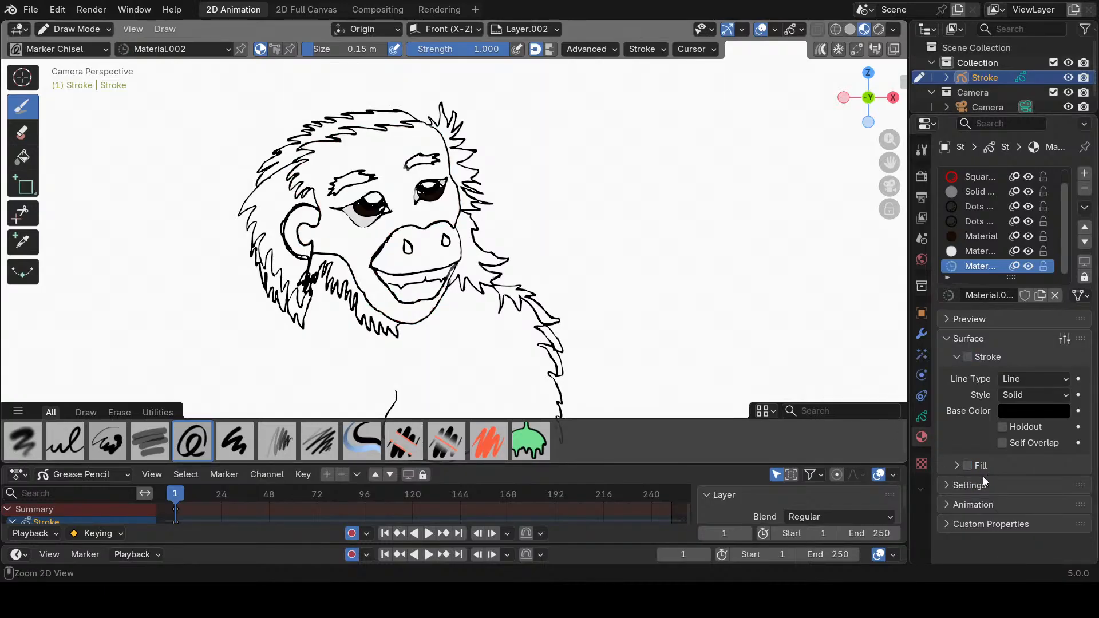
Enable the fill of the dark red material while keeping its stroke disabled.
left_click(967, 467)
left_click(966, 467)
left_click(964, 467)
left_click(966, 466)
left_click(967, 466)
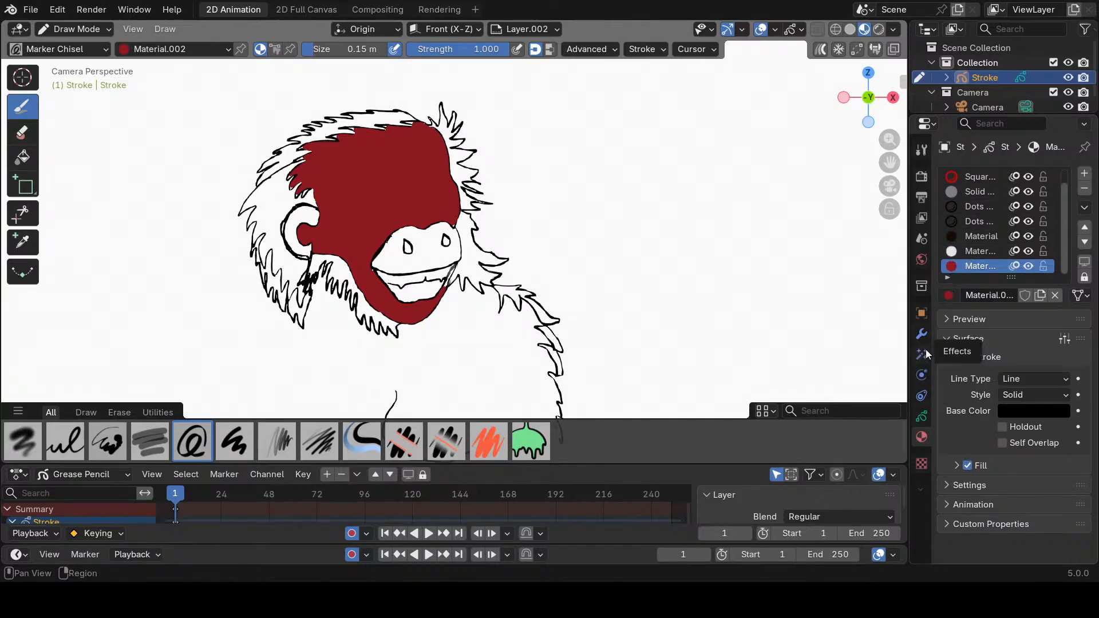
Show the layer settings of the Stroke Grease Pencil object.
left_click(921, 396)
left_click(921, 417)
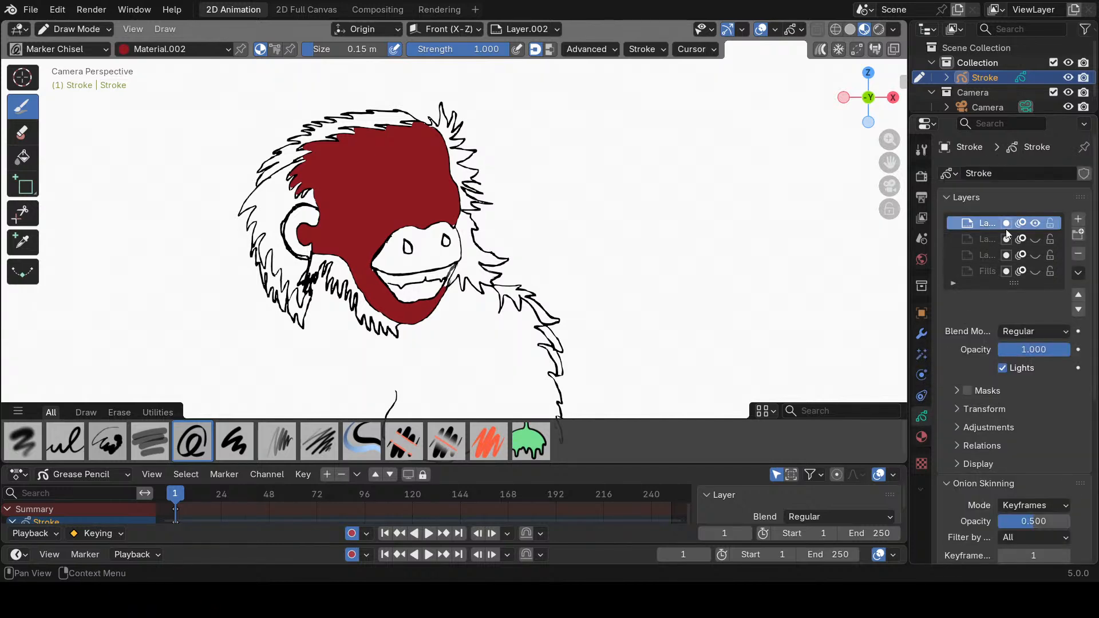
left_click(1023, 255)
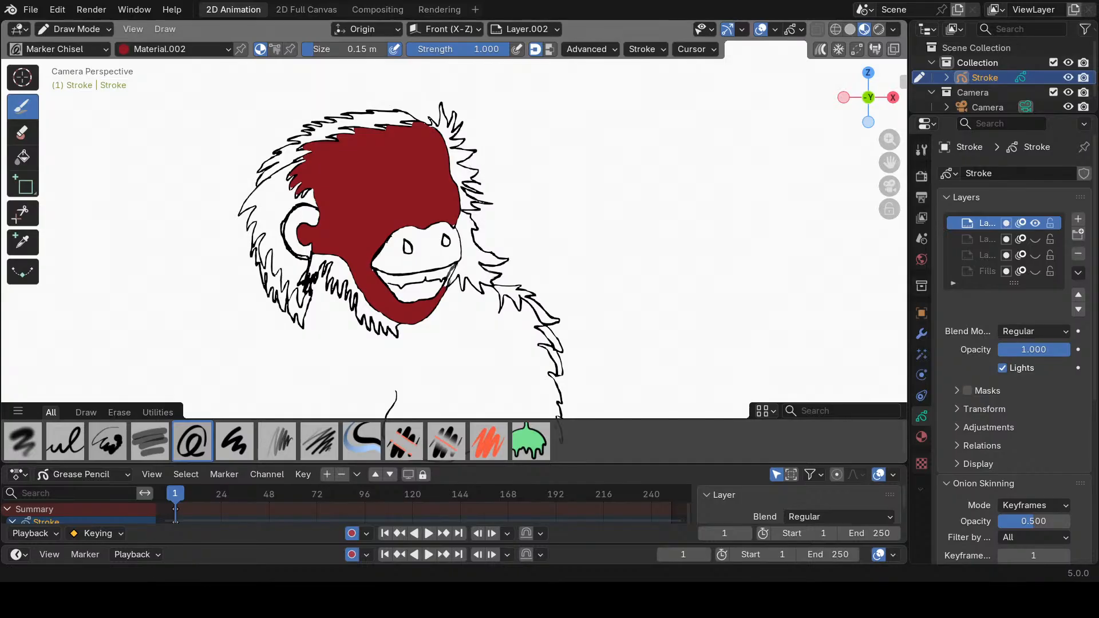
Switch to the Airbrush brush and save the Mongrilla.blend file.
left_click(80, 49)
left_click(189, 115)
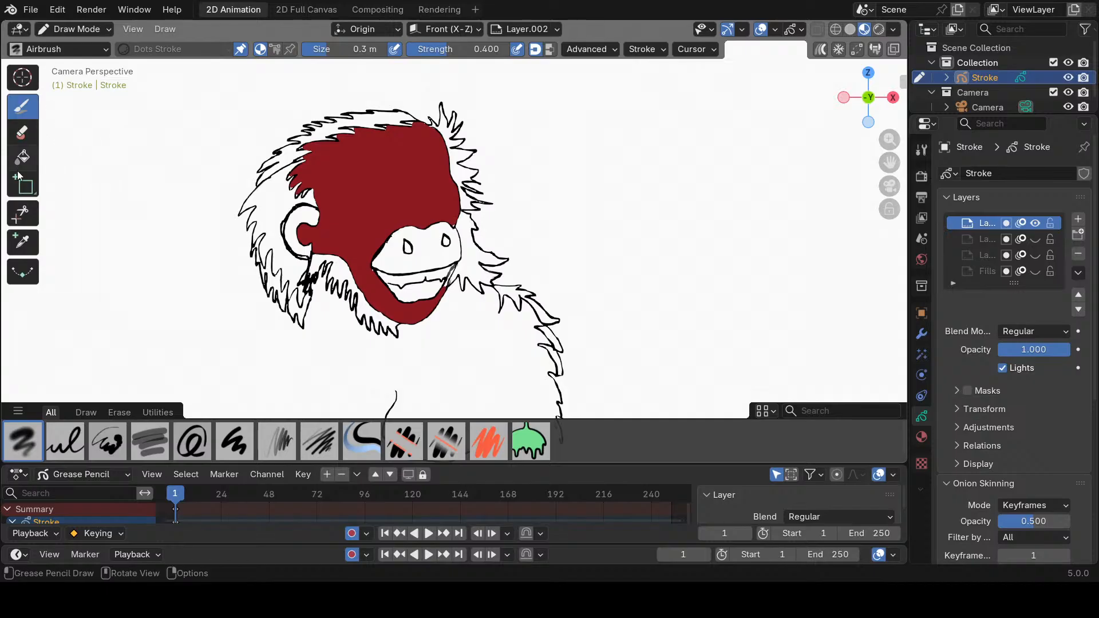
left_click(39, 11)
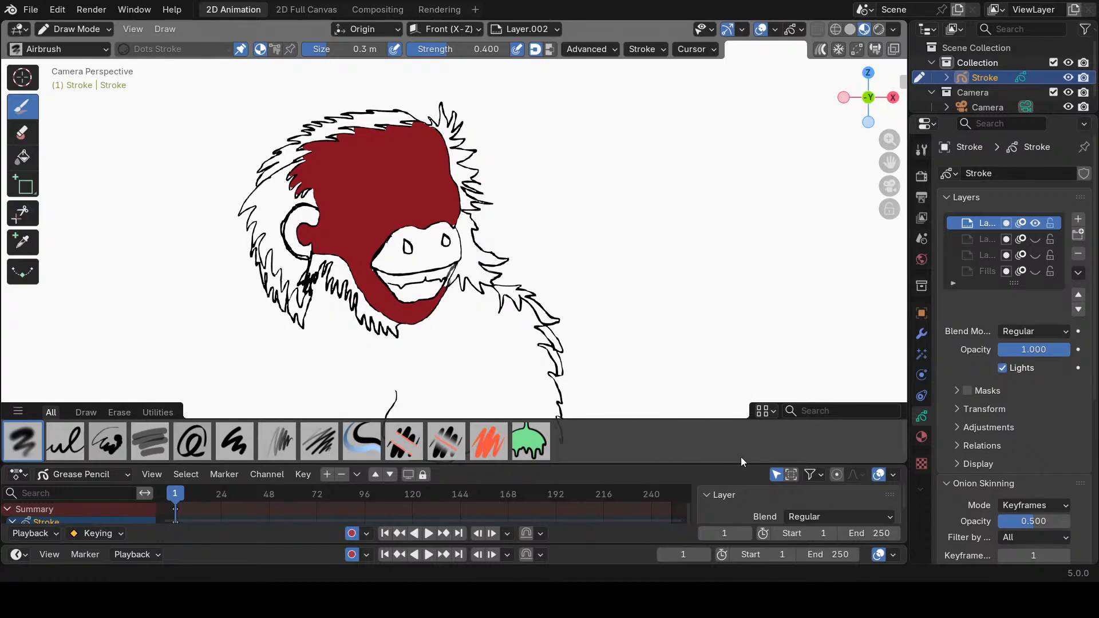
key("ctrl+s")
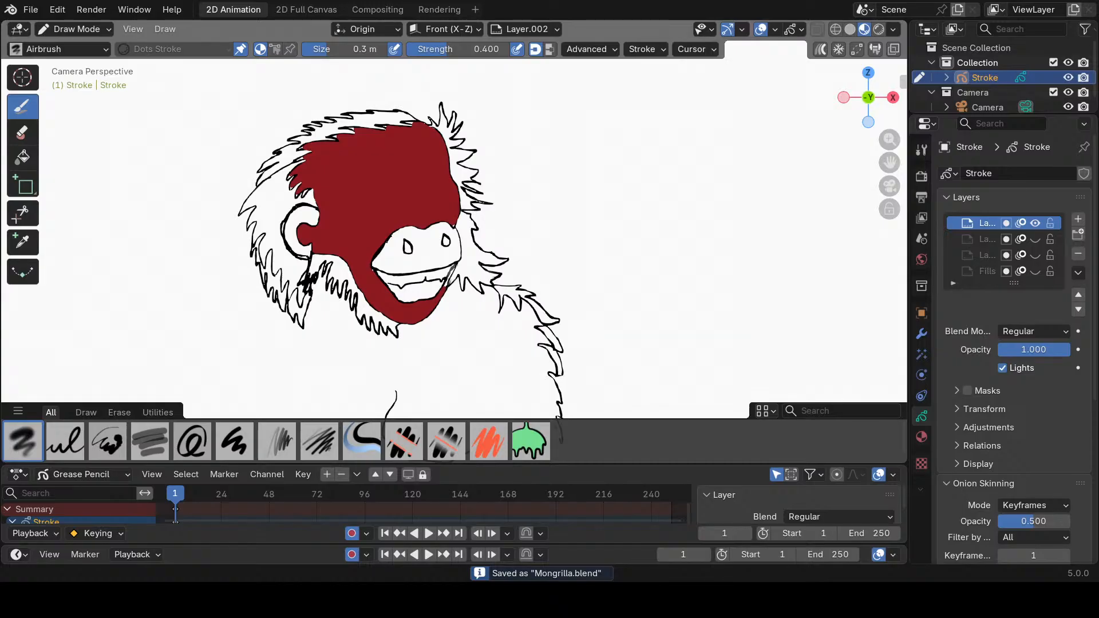